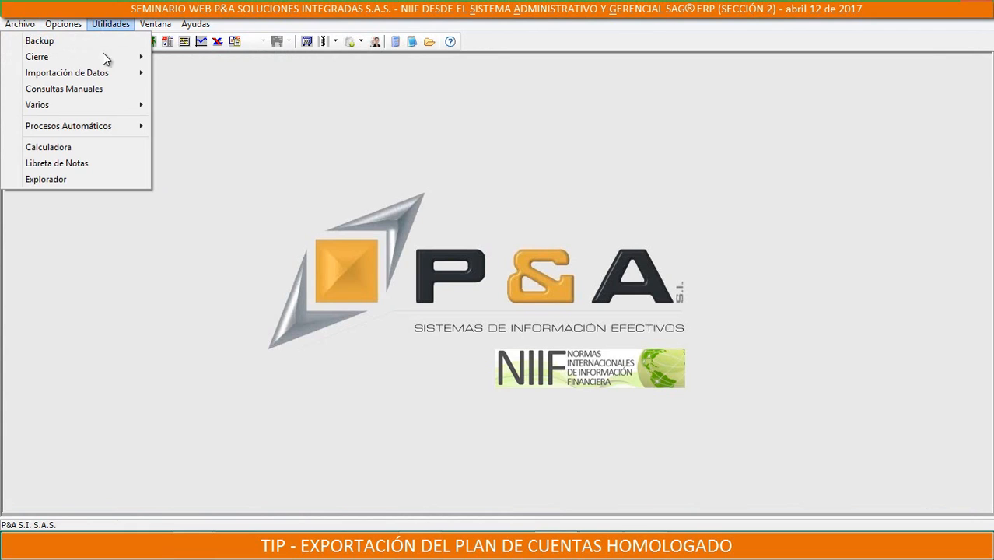
Create a manual query named Plan de Cuentas from the copied SQL statement, save it, and leave the configuration module
click(74, 89)
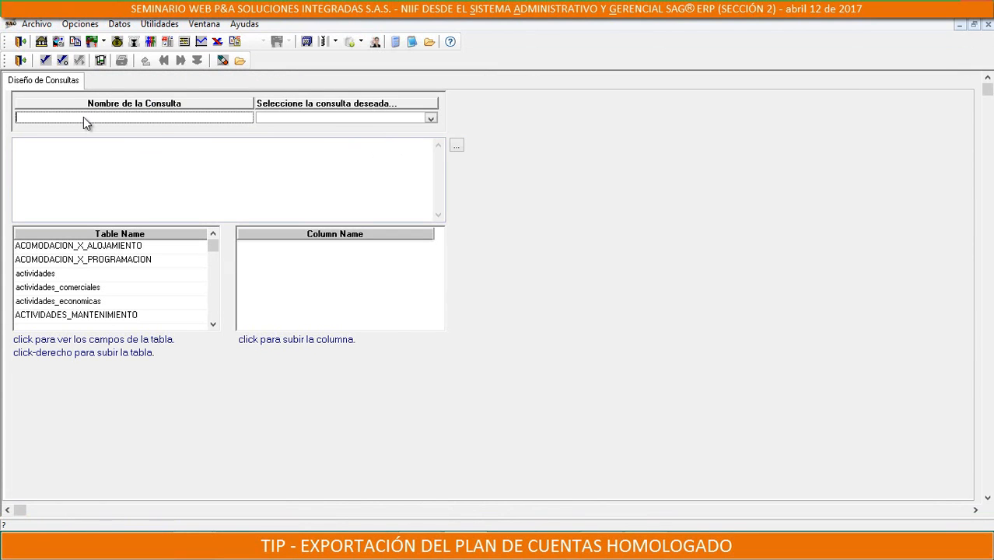
text(Plan de Cuentas)
click(79, 165)
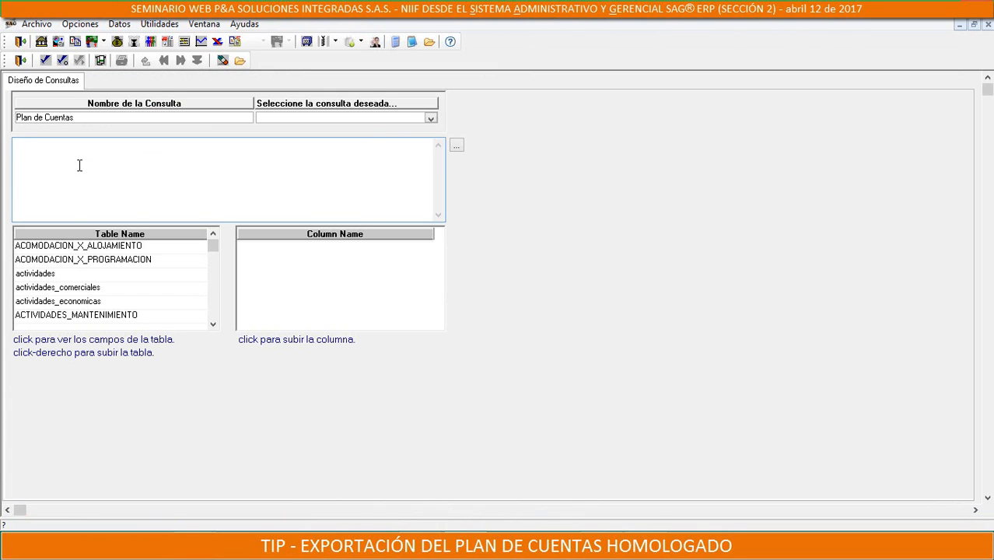
key(ctrl+v)
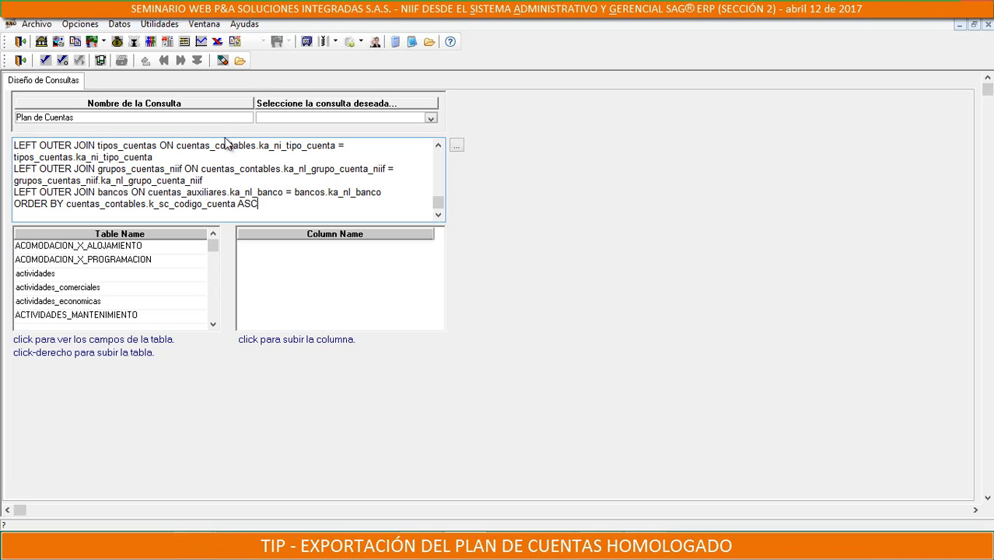
click(63, 61)
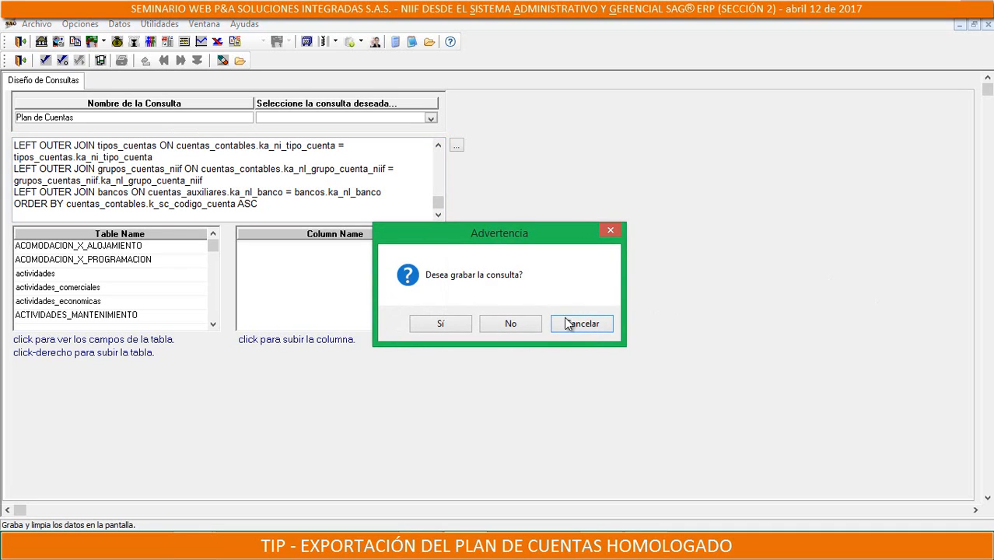
click(437, 323)
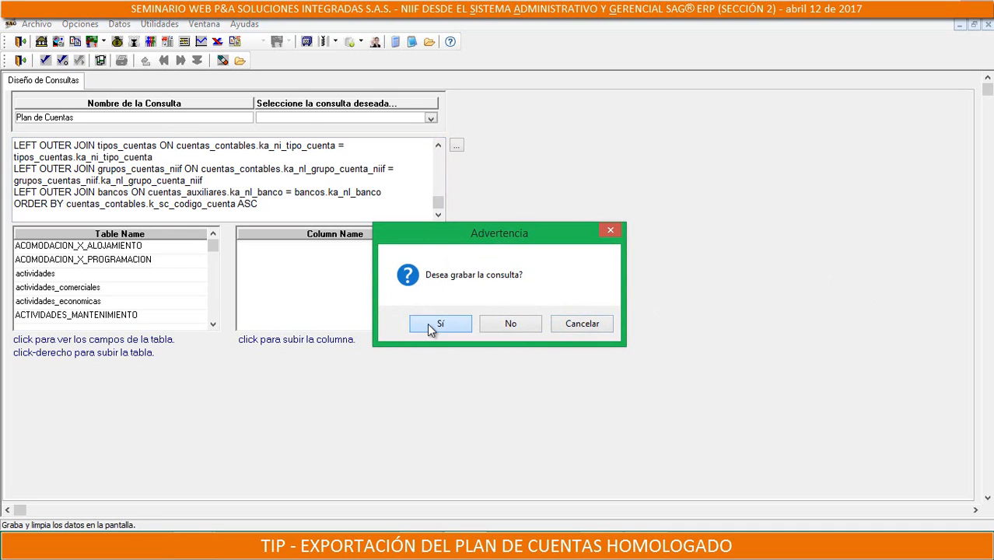
click(20, 60)
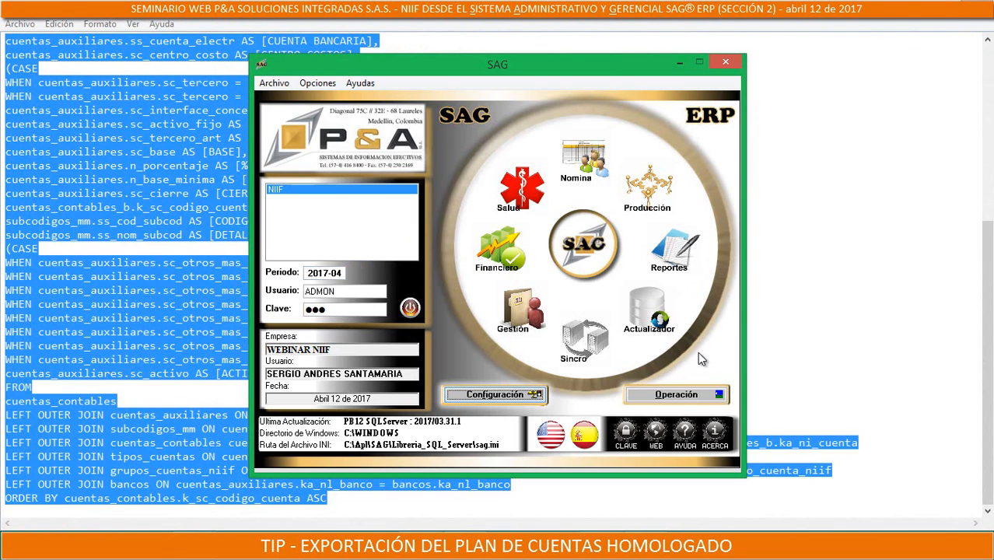
Enter the Operación module and open its Consultas Manuales report
click(676, 395)
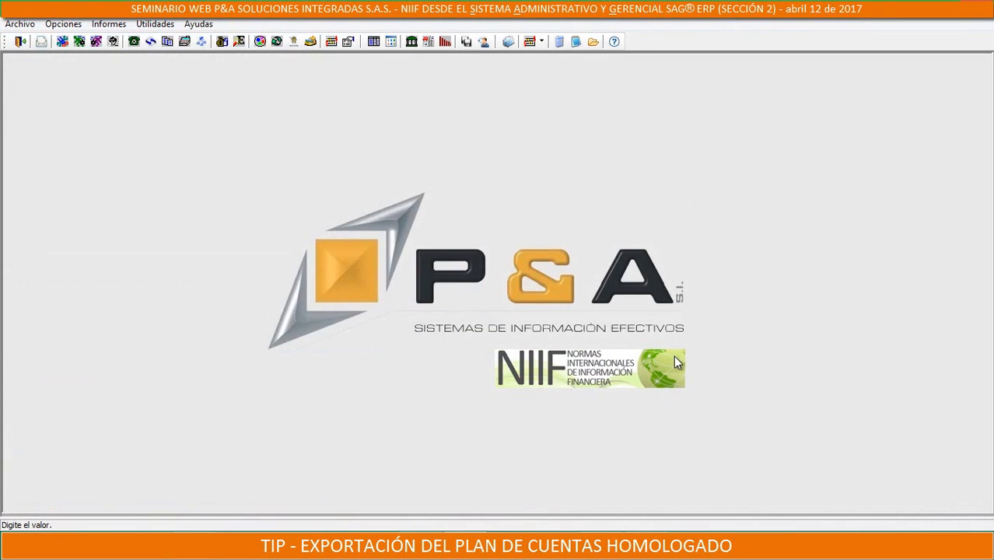
click(108, 24)
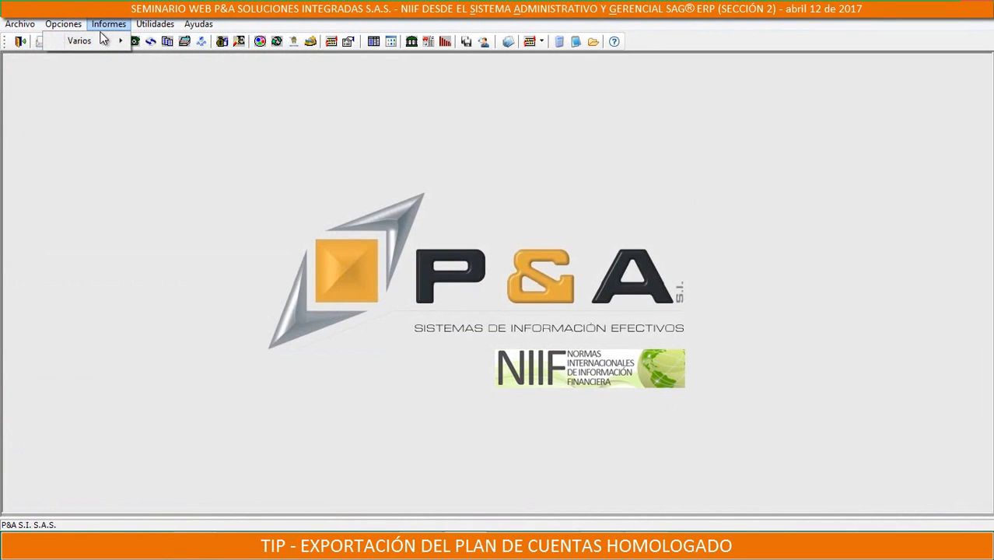
mouse_move(92, 42)
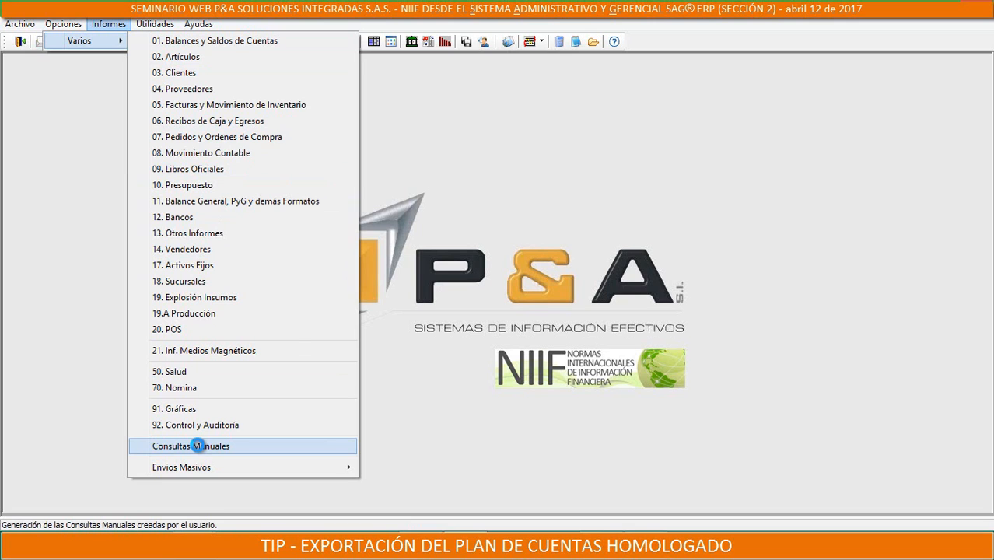
click(199, 450)
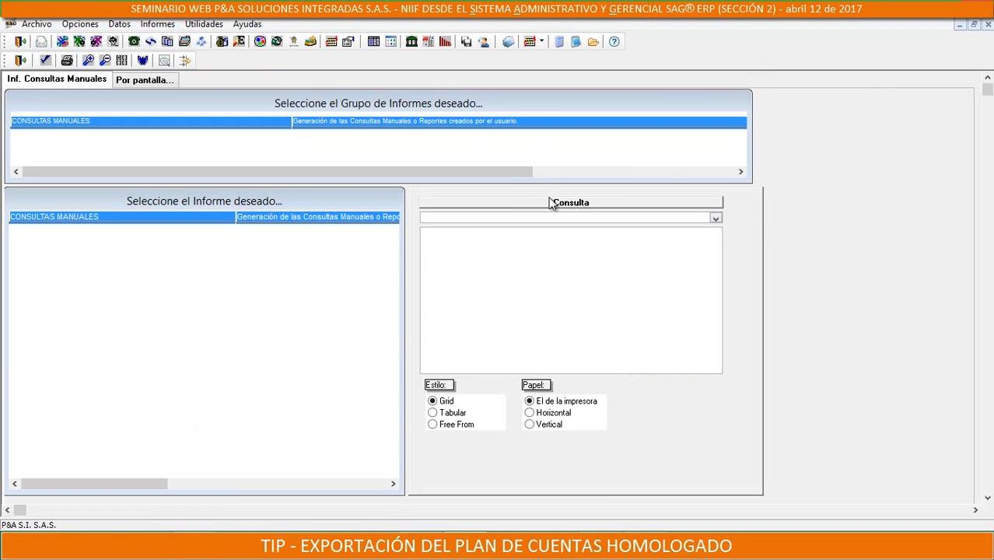
Generate the on-screen report for the Plan de Cuentas query and enlarge its results window
click(715, 219)
click(716, 219)
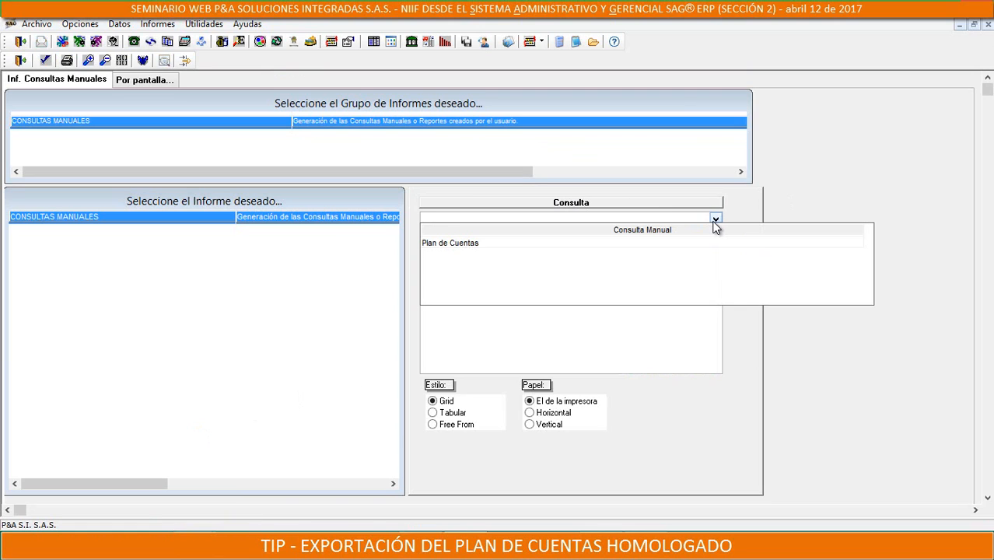
click(463, 239)
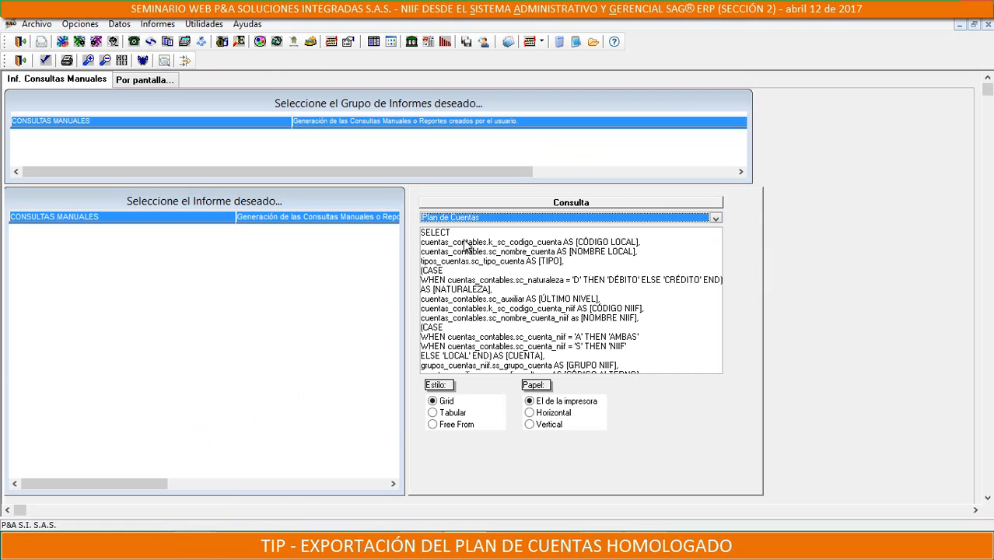
click(45, 60)
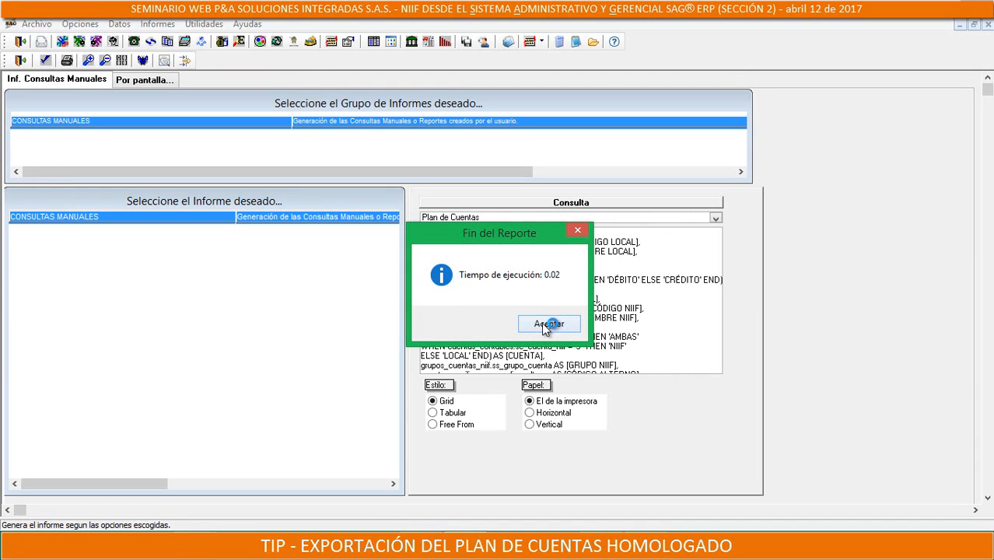
click(547, 324)
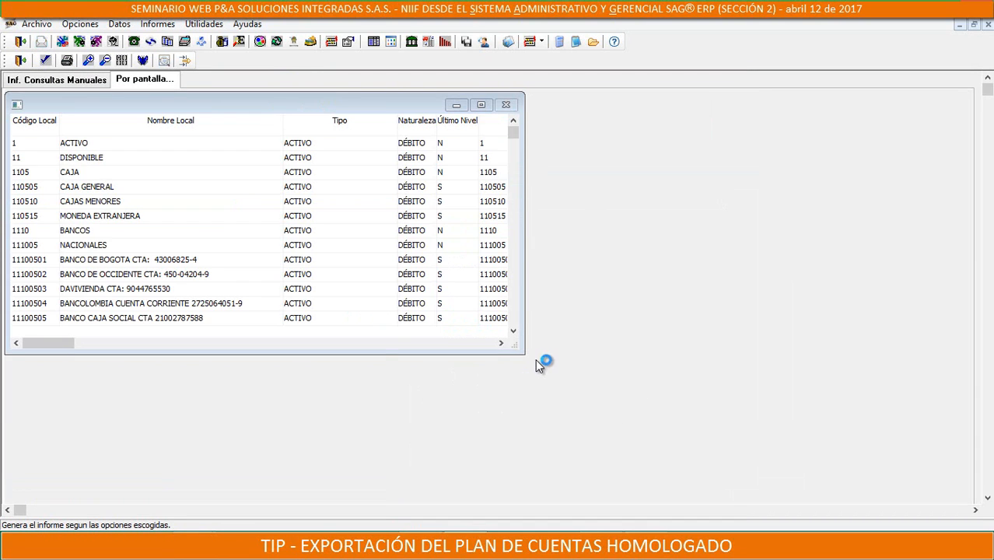
drag(519, 348, 916, 460)
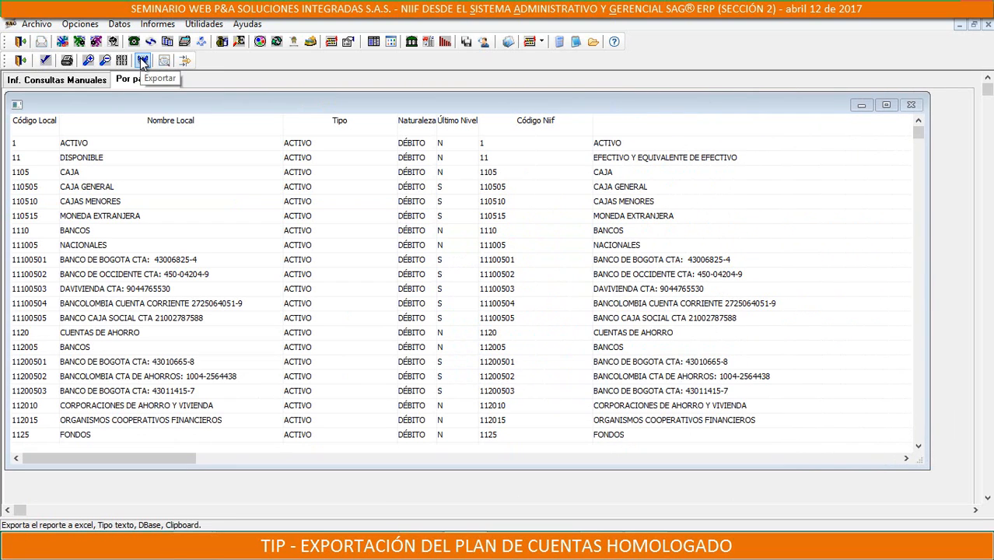
Export the report in Excel format as puc.xls to C:\Apl\ with the Solo Datos option
click(142, 60)
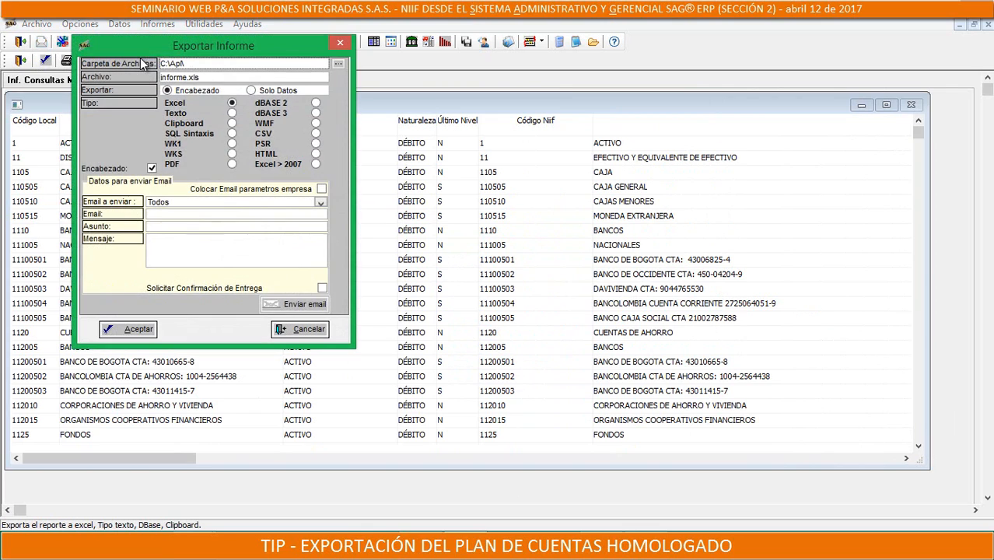
click(188, 78)
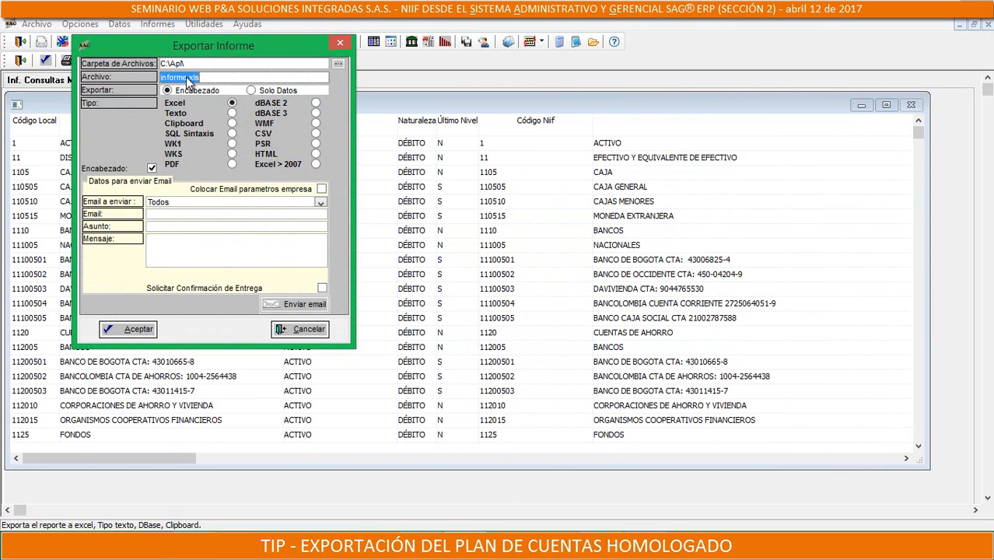
click(185, 77)
text(puc)
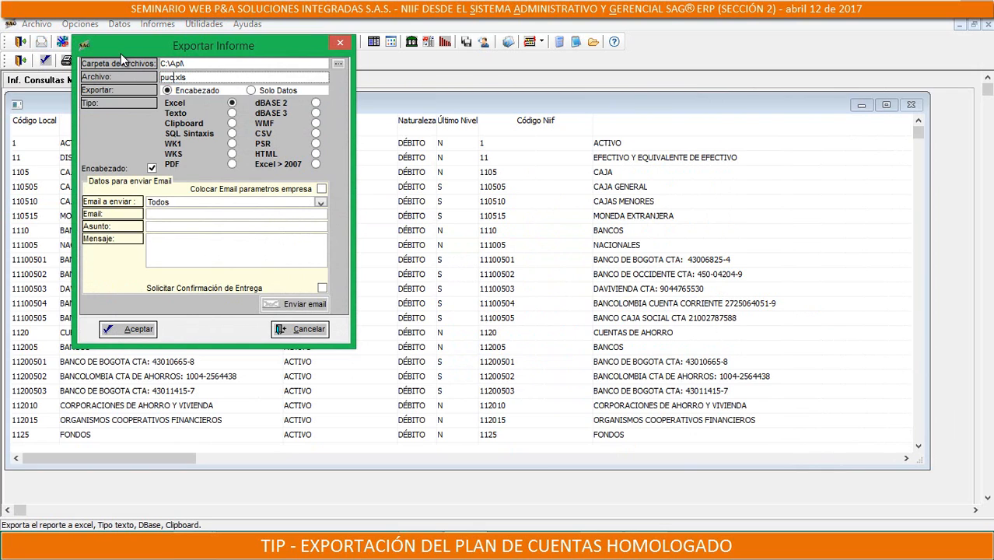
click(248, 91)
click(168, 90)
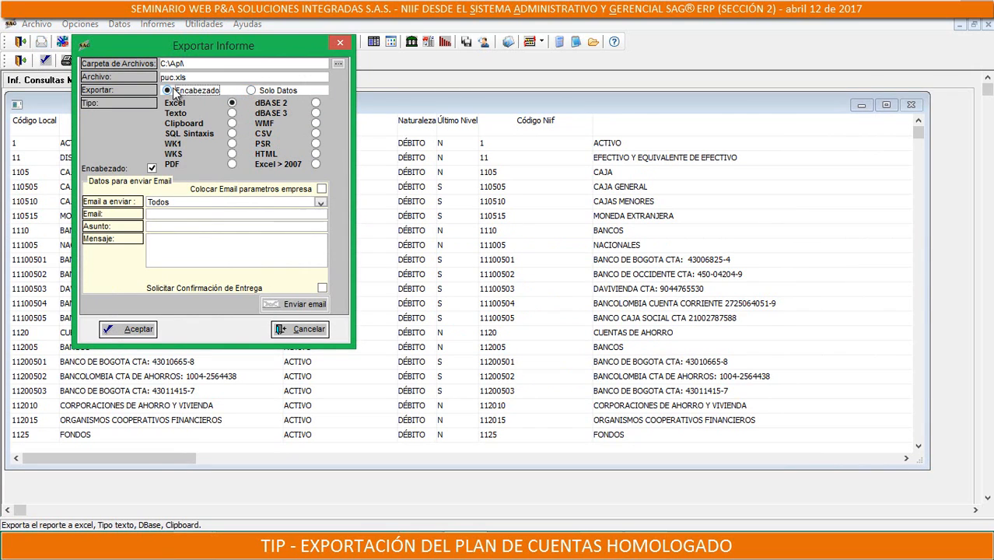
click(250, 91)
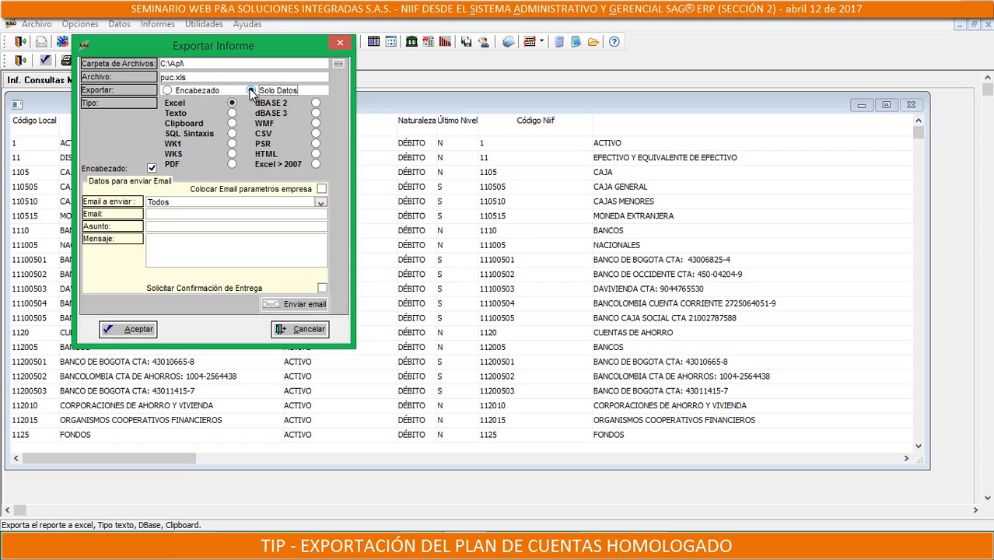
click(137, 330)
click(528, 331)
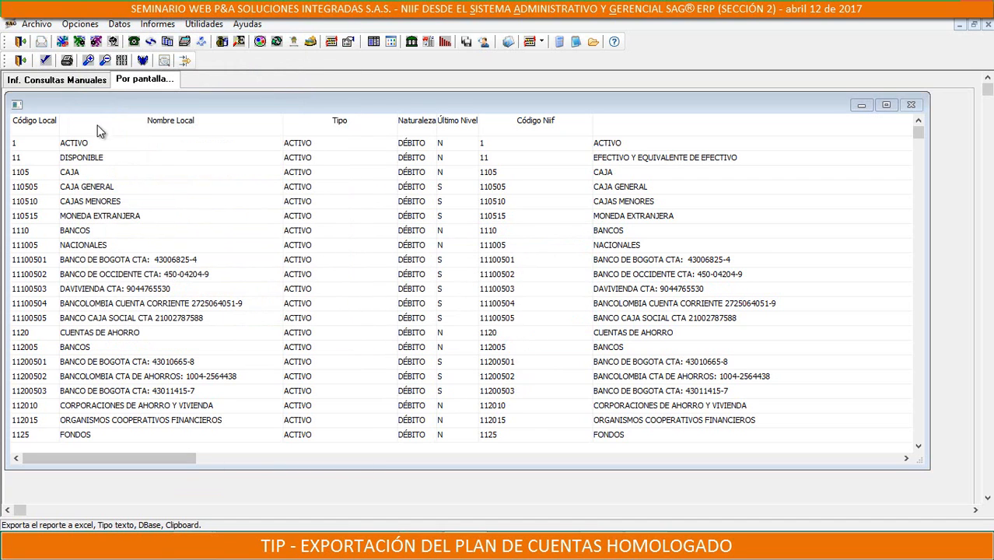
Check the export folder path, switch to File Explorer and open puc.xls from the Apl folder on drive C
click(142, 60)
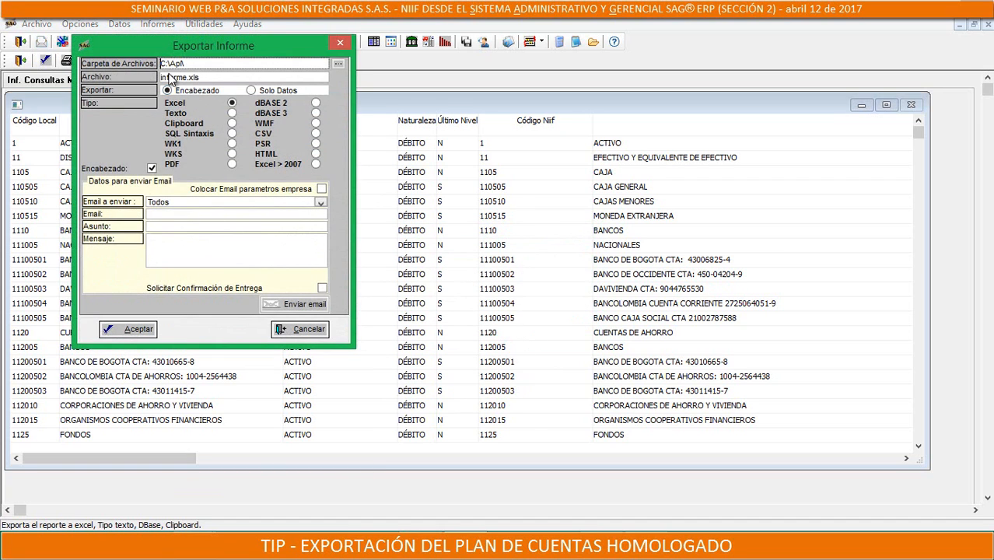
click(338, 44)
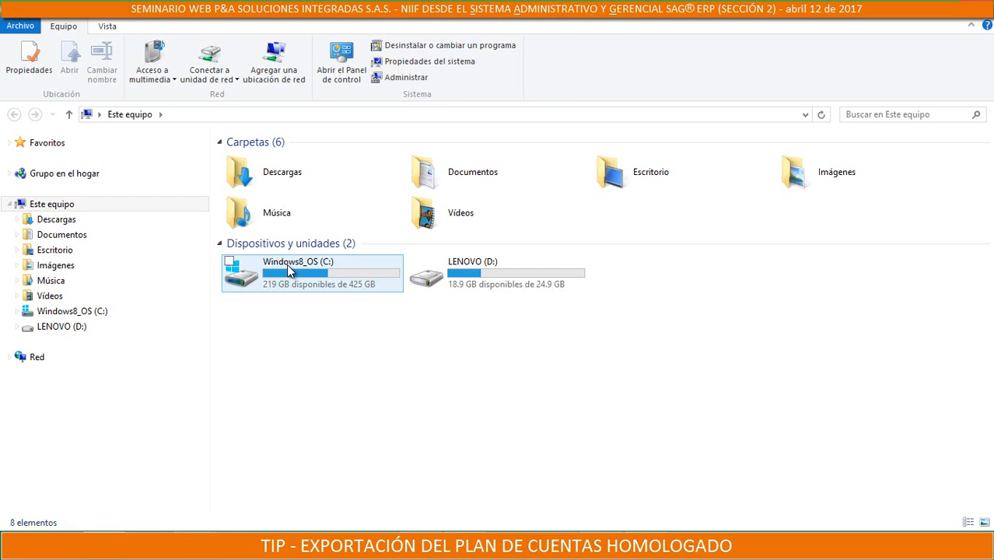
click(289, 268)
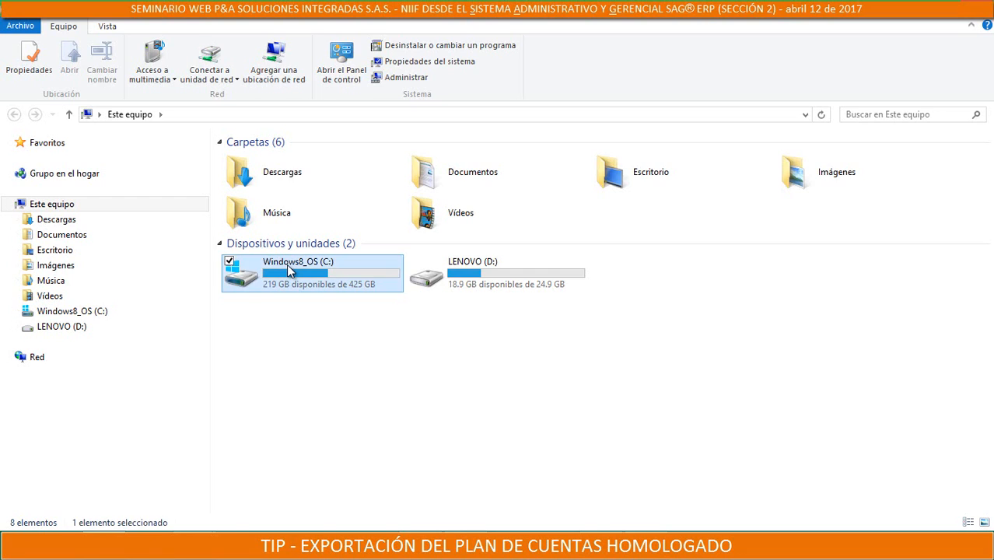
double_click(289, 268)
click(253, 160)
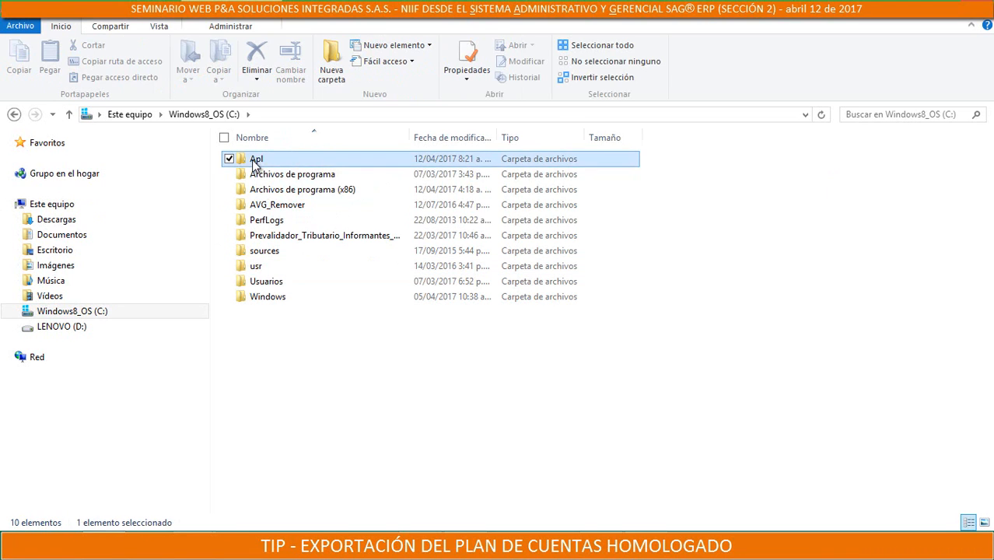
double_click(253, 161)
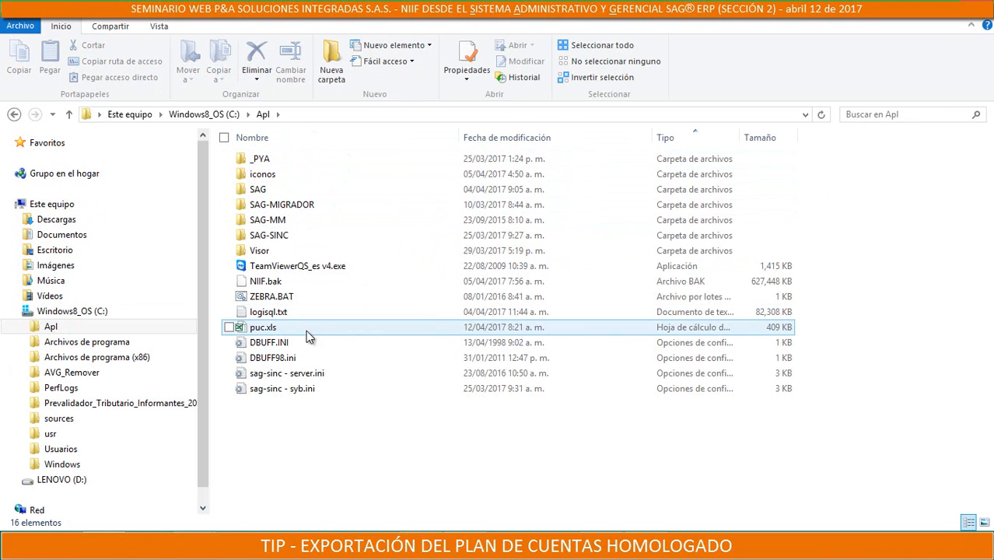
double_click(259, 331)
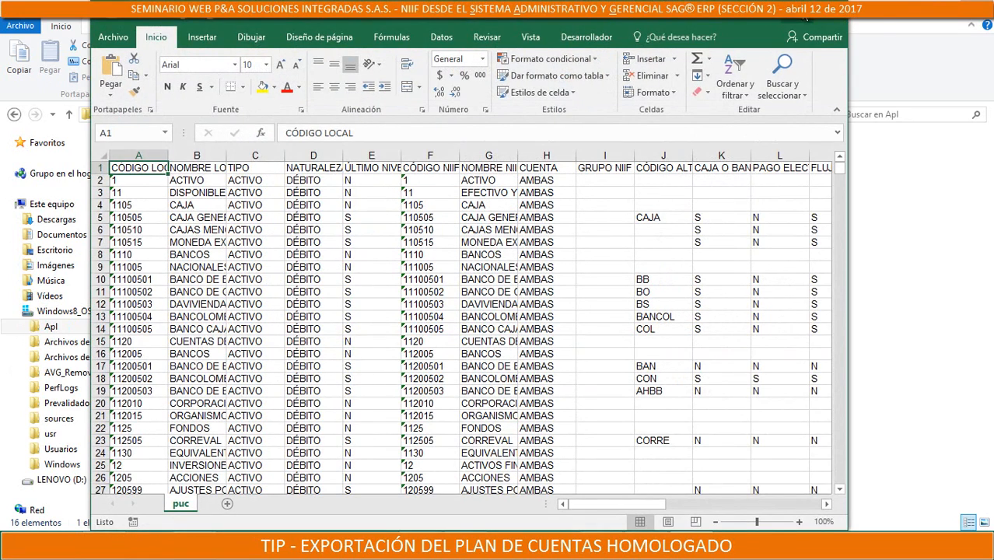
Maximize the puc workbook and widen columns A and B to fit the local codes and names
click(769, 24)
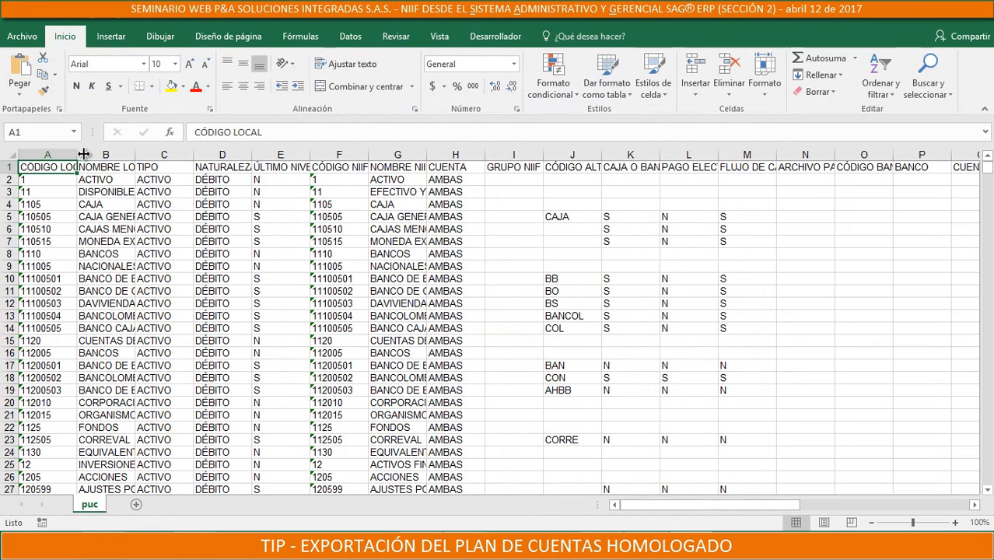
drag(83, 155, 128, 155)
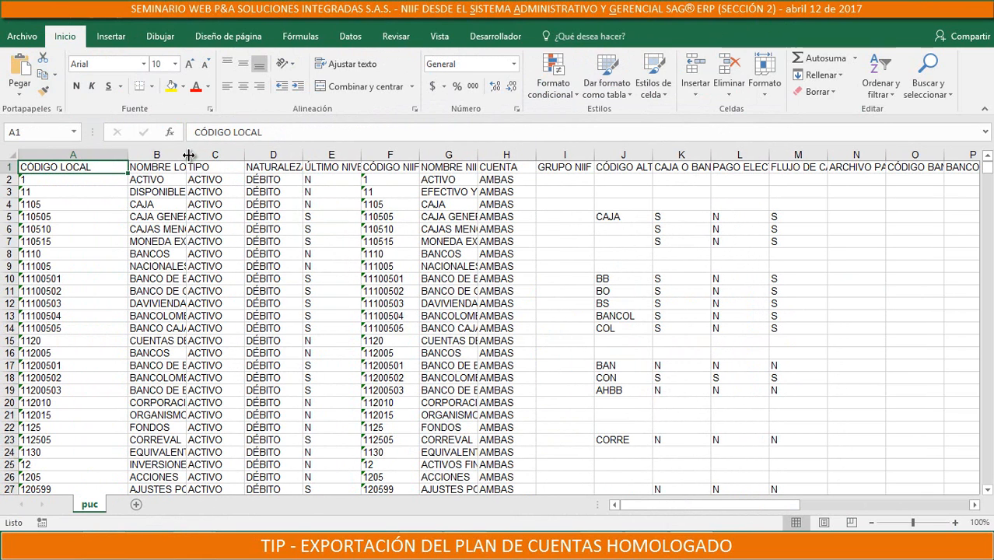
drag(188, 154, 252, 155)
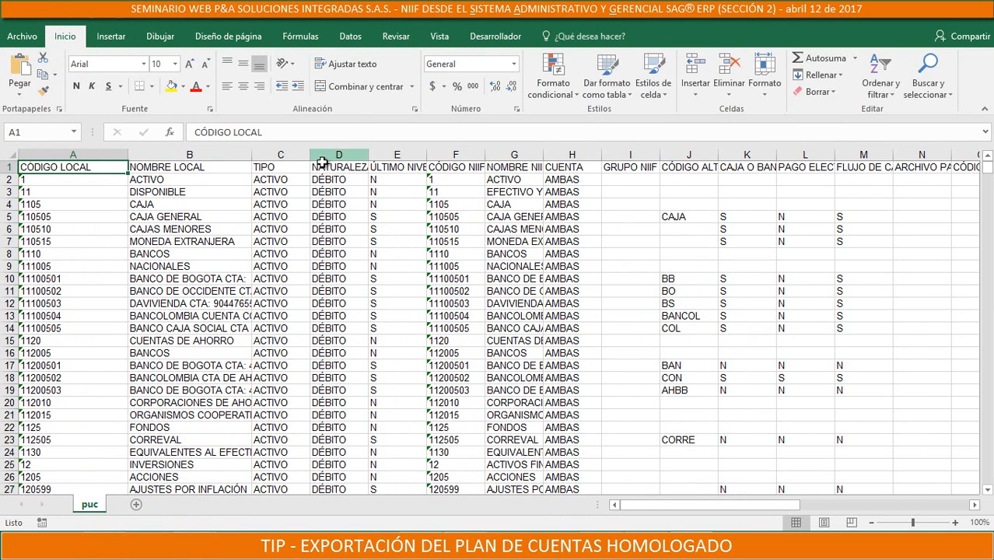
Examine the exported header cells from TIPO through CUENTA, including level, NIIF code and NIIF name
click(289, 166)
click(334, 166)
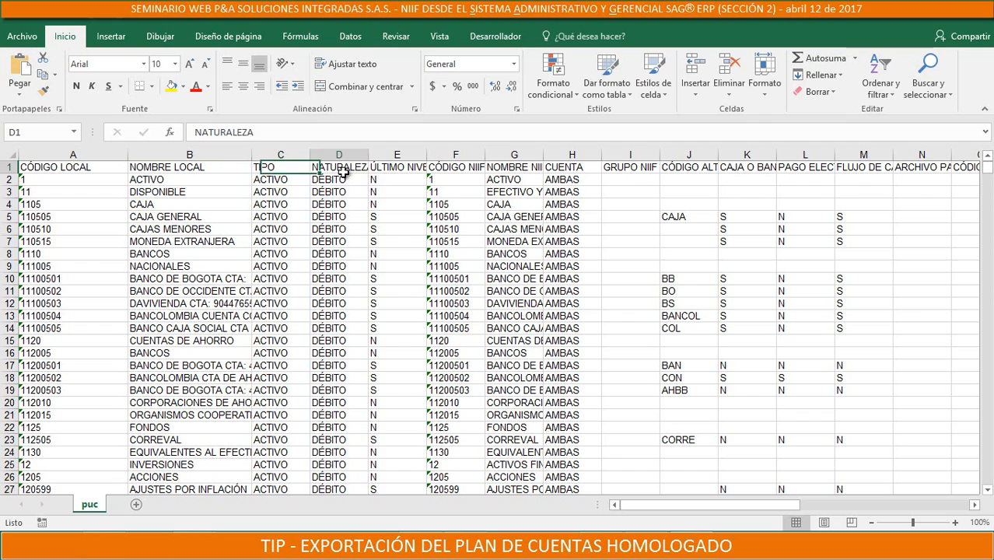
click(290, 169)
click(346, 169)
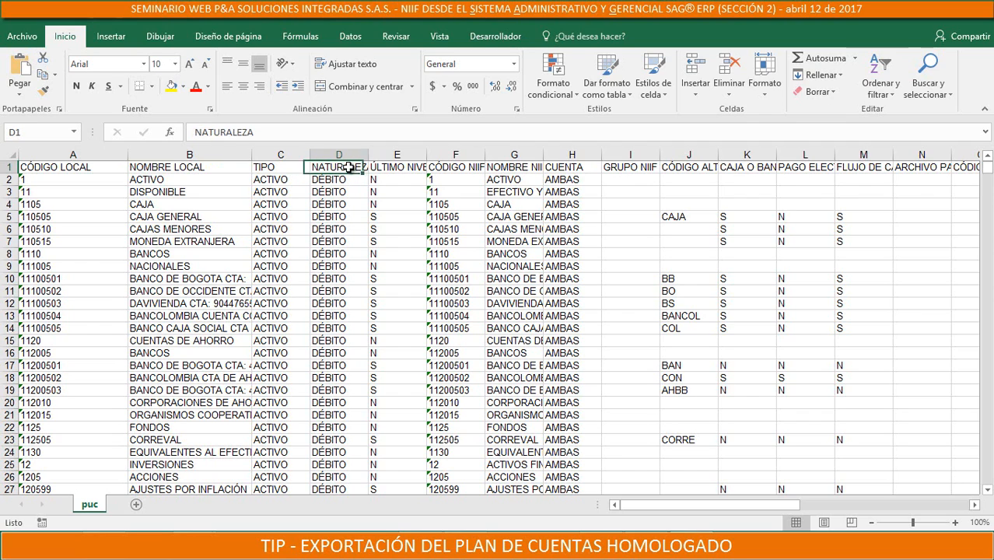
click(400, 168)
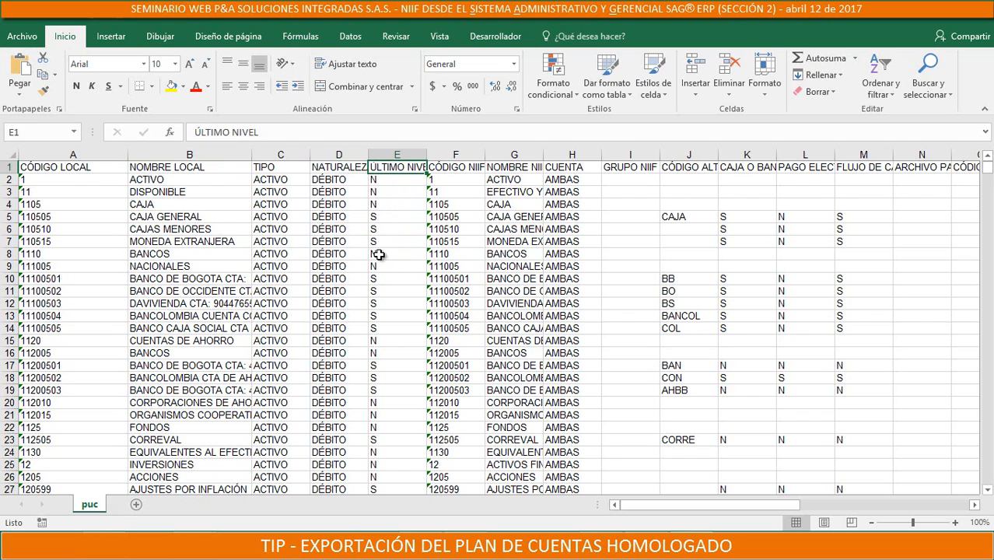
click(459, 170)
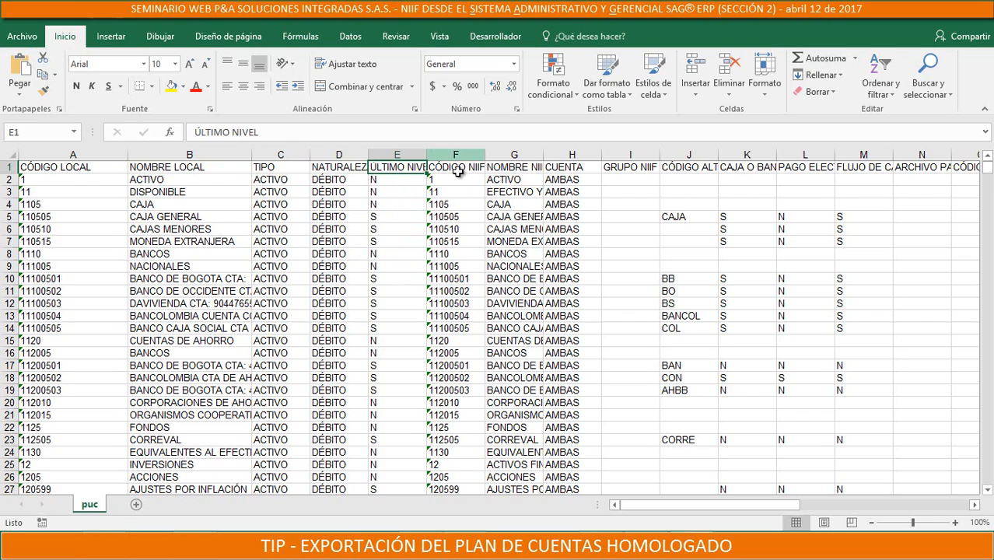
click(526, 170)
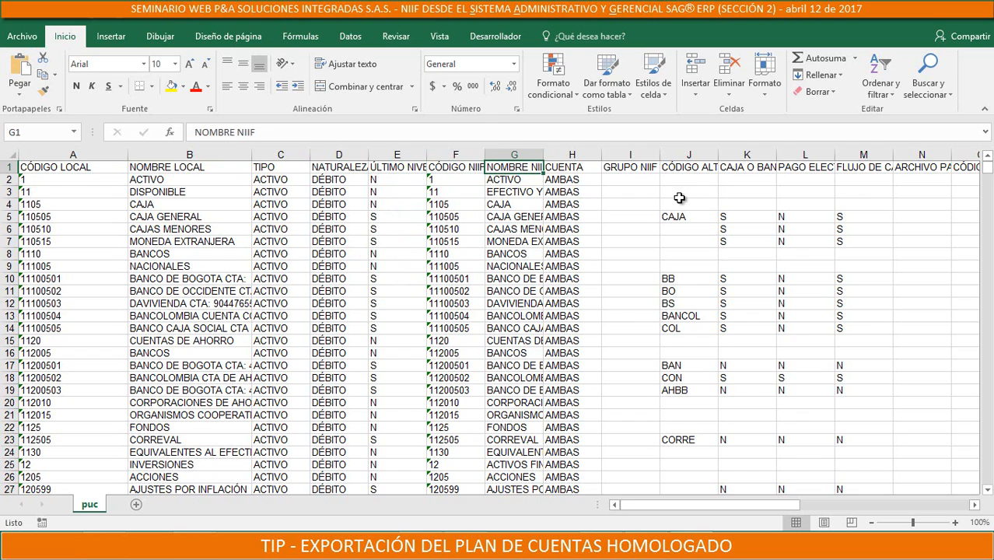
click(589, 168)
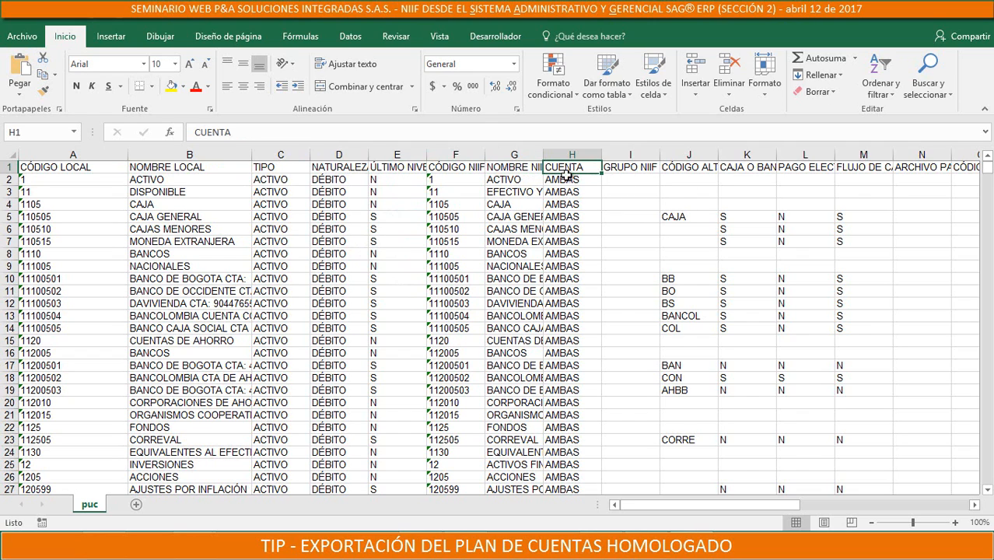
Examine the CUENTA values down the sheet and the GRUPO NIIF and CÓDIGO ALTERNO columns of the exported chart of accounts
scroll(579, 220, down, 5)
scroll(579, 220, down, 9)
scroll(577, 278, up, 13)
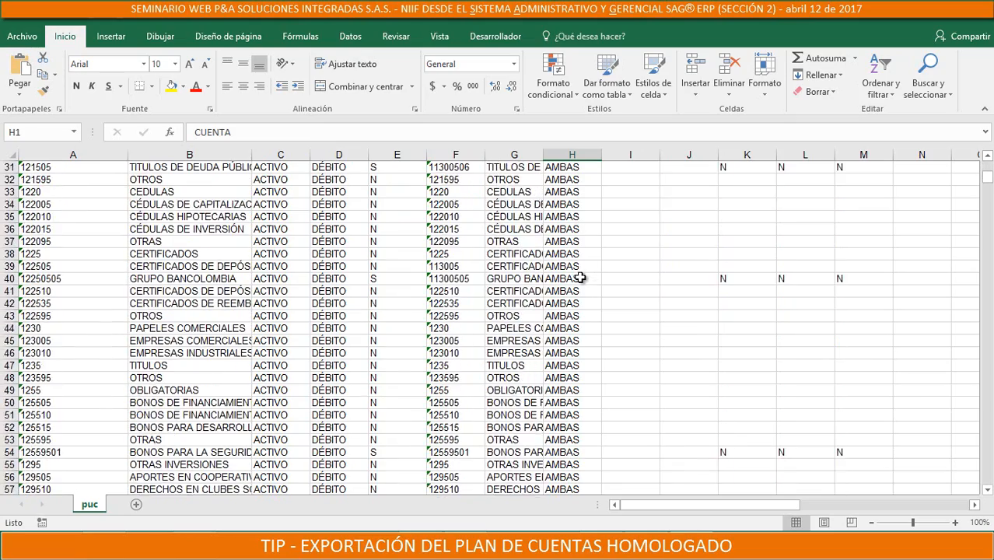
scroll(581, 289, up, 1)
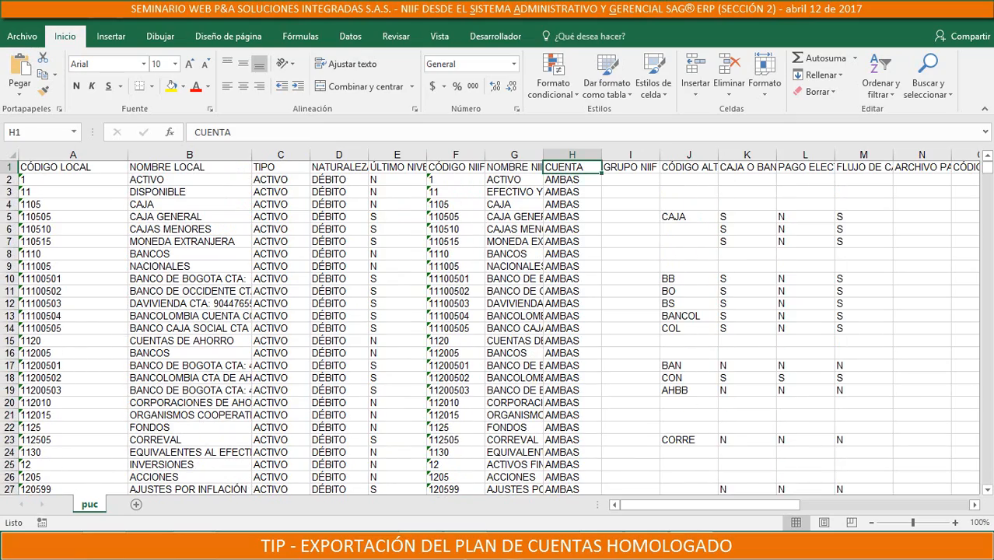
click(649, 155)
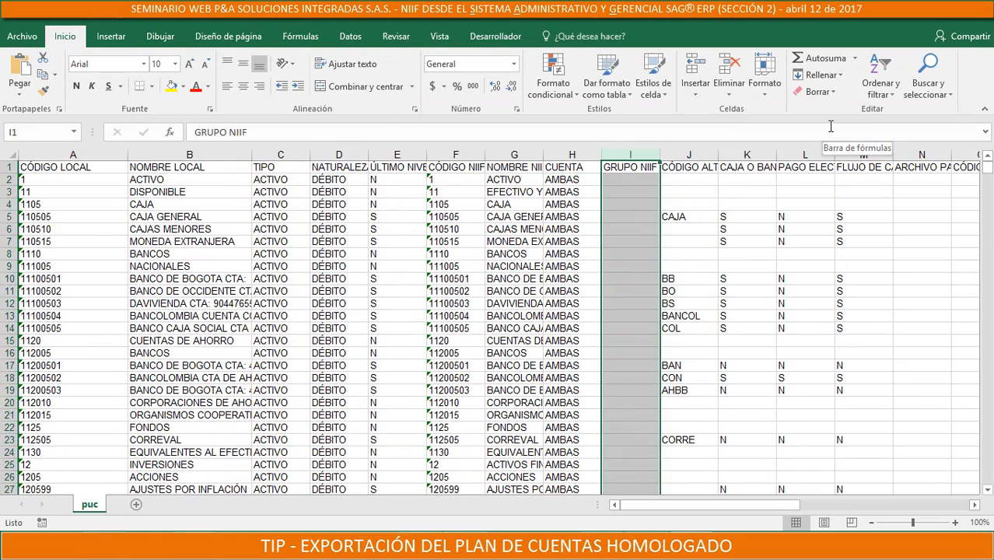
key(Right)
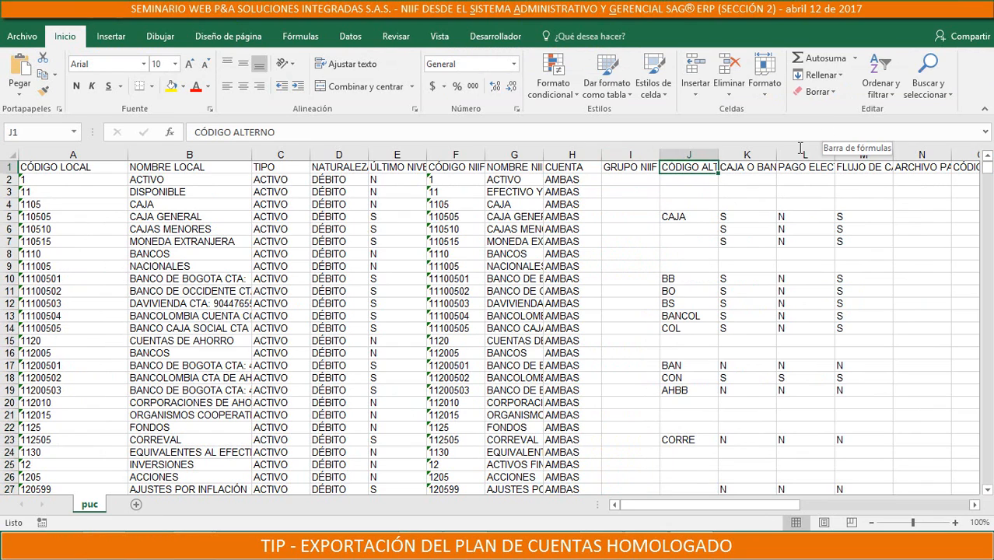
click(687, 155)
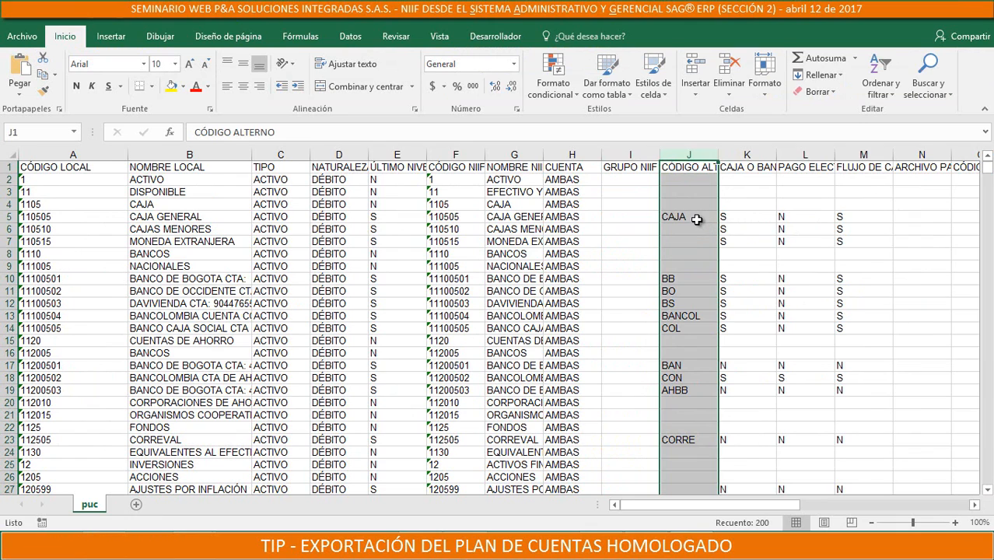
click(697, 220)
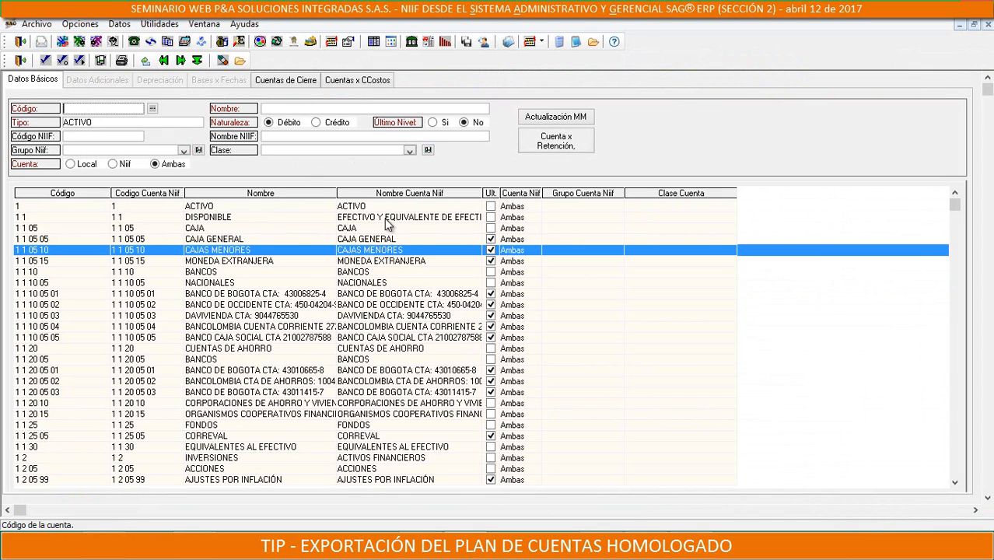
Check the additional data of ledger account 11100501 in SAG ERP, including its alternate code, and return to the Excel workbook
click(185, 293)
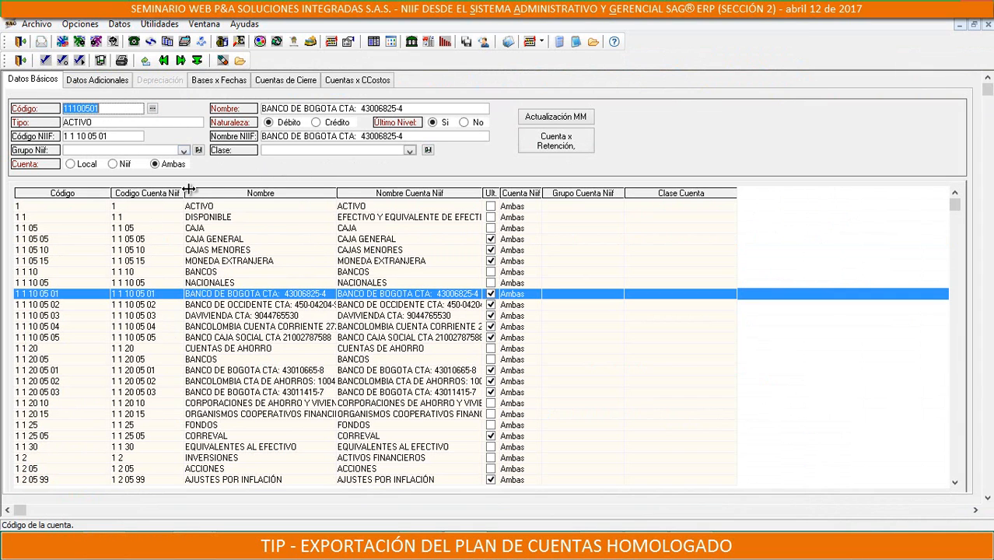
click(101, 81)
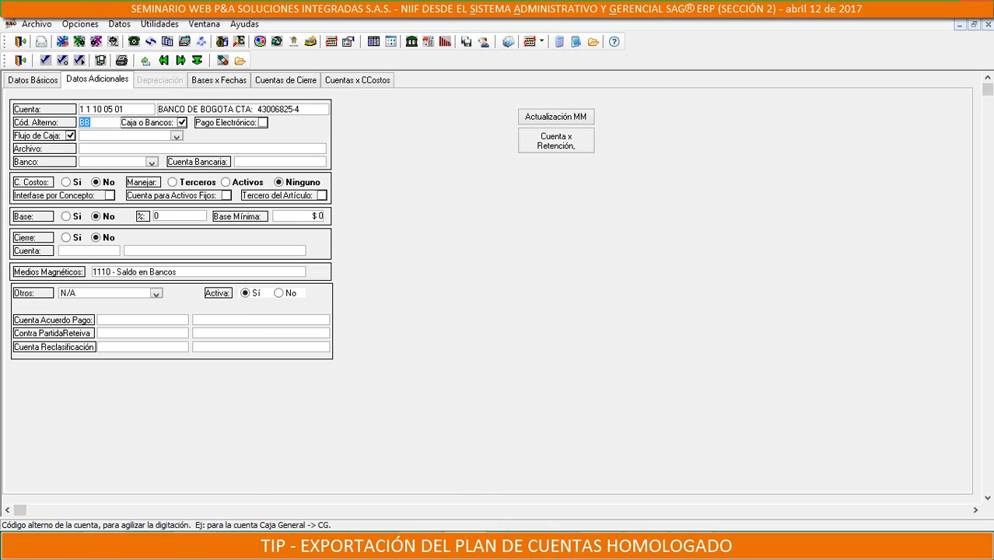
key(alt+Tab)
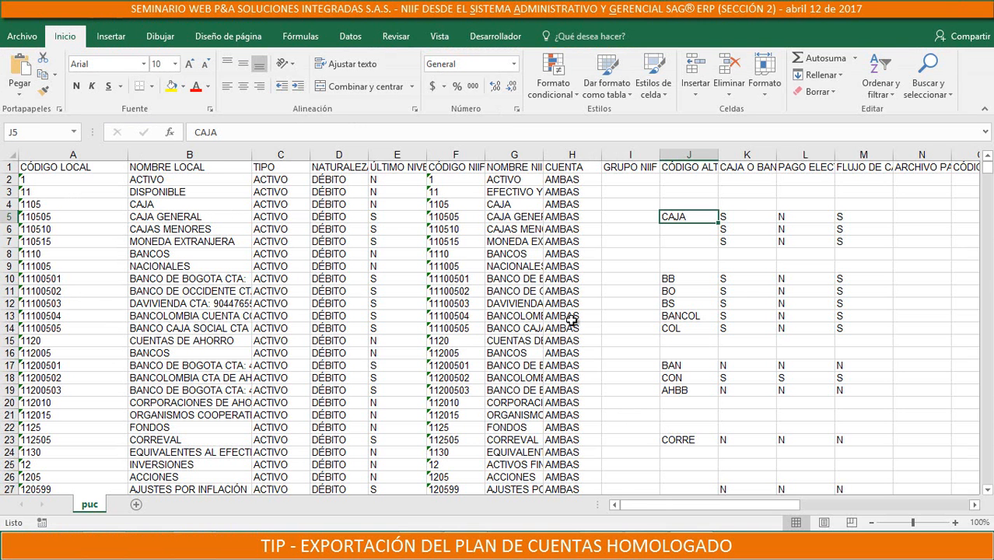
Review the remaining exported column headers from CÓDIGO ALTERNO through ACTIVA
click(706, 167)
key(Right)
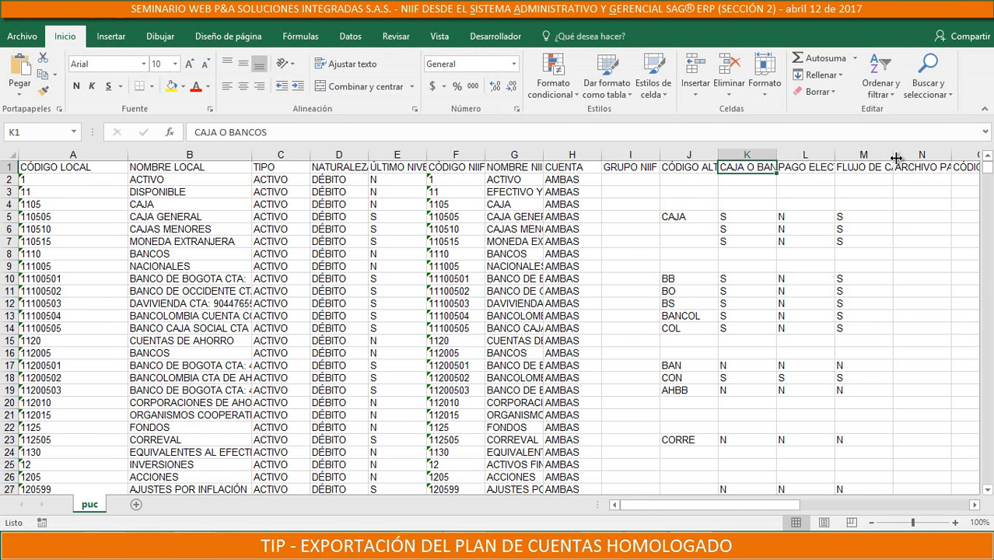
key(Right)
key(Right)
key(Right)
key(Right)
key(Right)
key(Right)
key(Right)
key(Right)
key(Right)
key(Right)
key(Right)
key(Right)
key(Right)
key(Right)
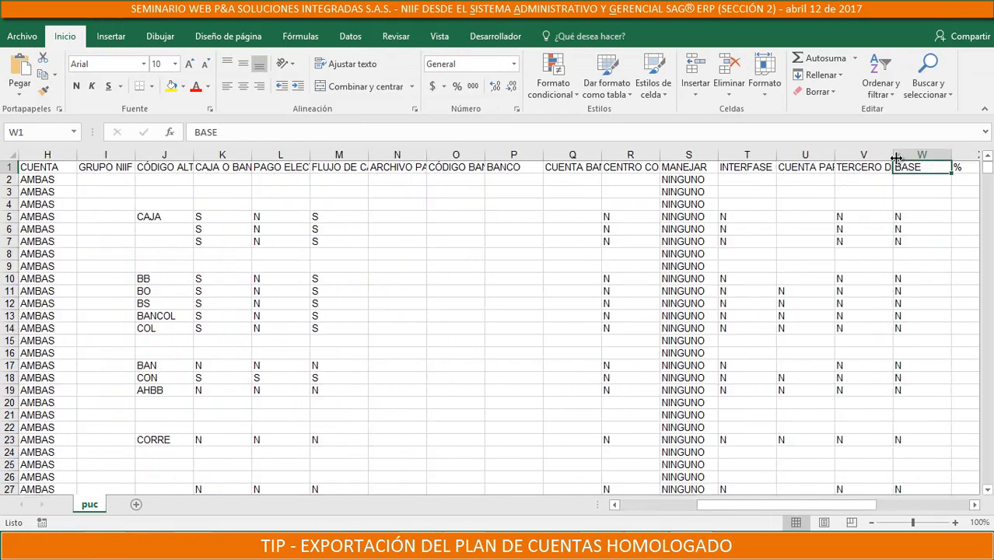
key(Right)
key(Right)
key(Right)
key(Right)
key(Right)
key(Right)
key(Right)
key(Right)
key(Right)
key(Right)
key(Right)
key(Right)
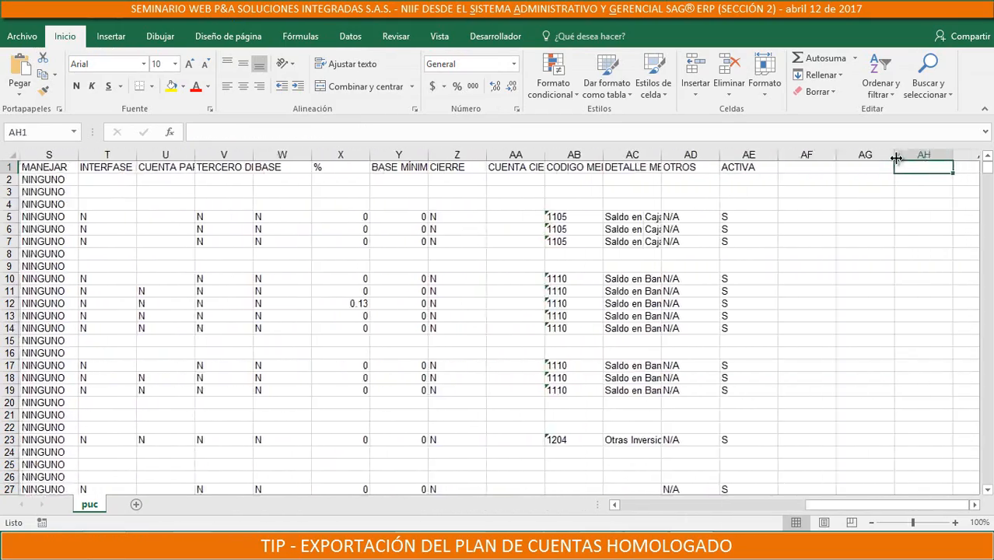
key(Left)
key(Left)
key(Left)
key(Left)
key(Left)
key(Left)
key(Left)
key(Left)
key(Left)
key(Left)
key(Left)
key(Left)
key(Left)
key(Left)
key(Left)
key(Left)
key(Left)
key(Left)
key(Left)
key(Left)
key(Left)
key(Left)
key(Left)
key(Left)
key(Left)
key(Left)
key(Left)
key(Left)
key(Left)
key(Left)
key(Left)
key(Left)
key(Left)
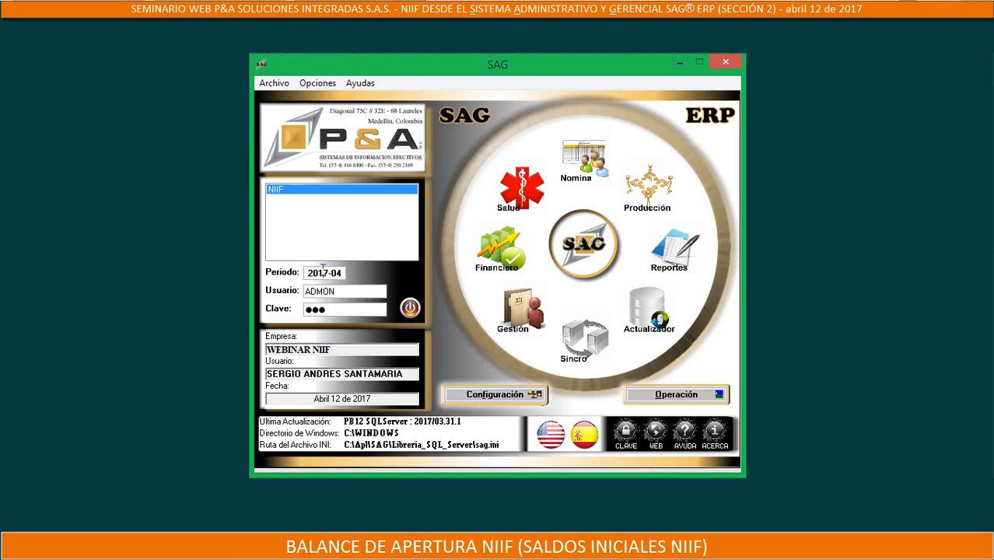
Set the SAG ERP working period to 2014-12, accept the welcome message and enter the Operación module
drag(318, 270, 415, 263)
text(4-)
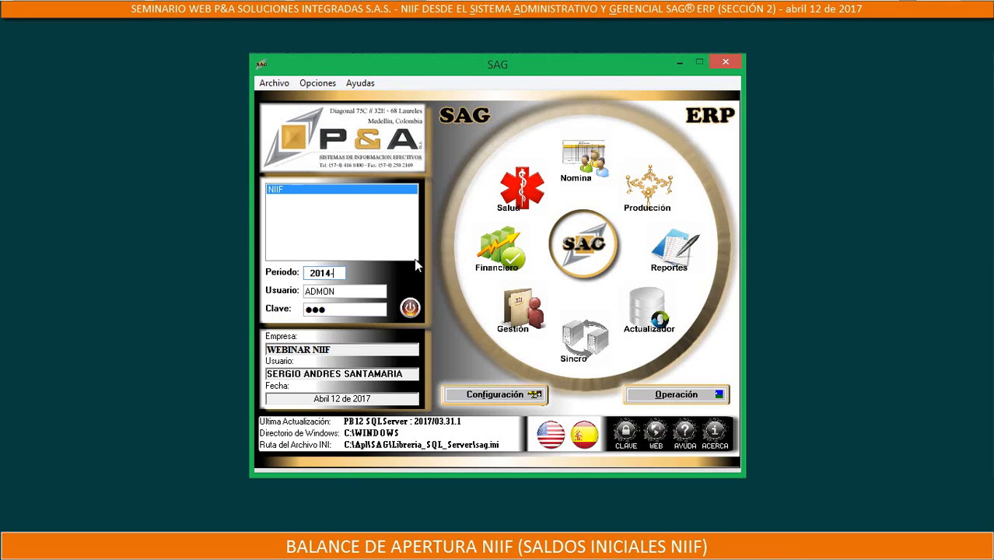
text(12)
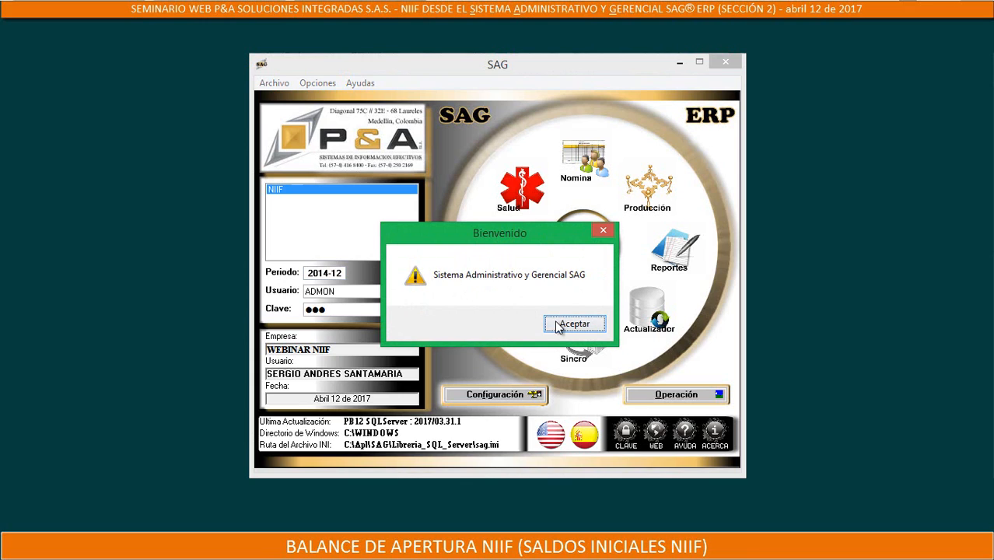
click(555, 326)
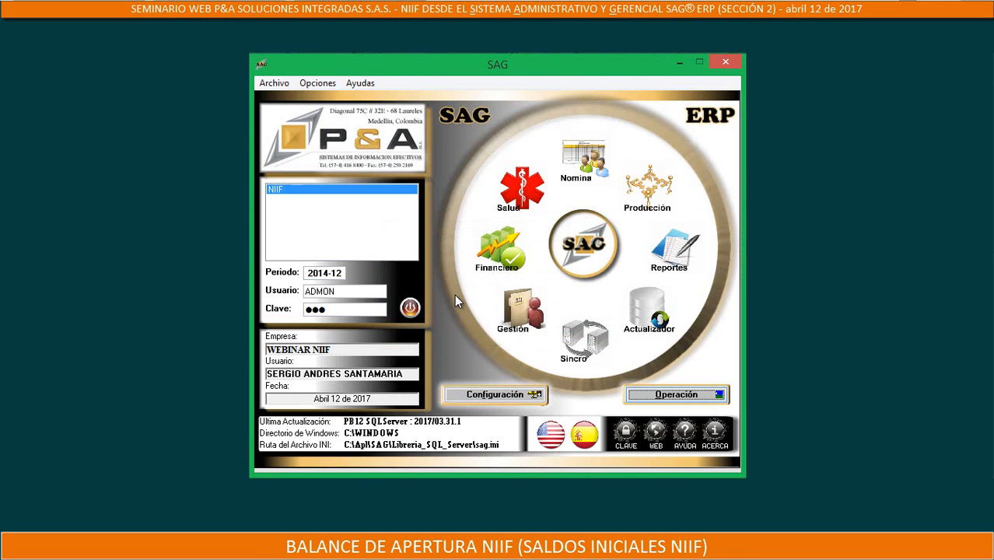
click(684, 395)
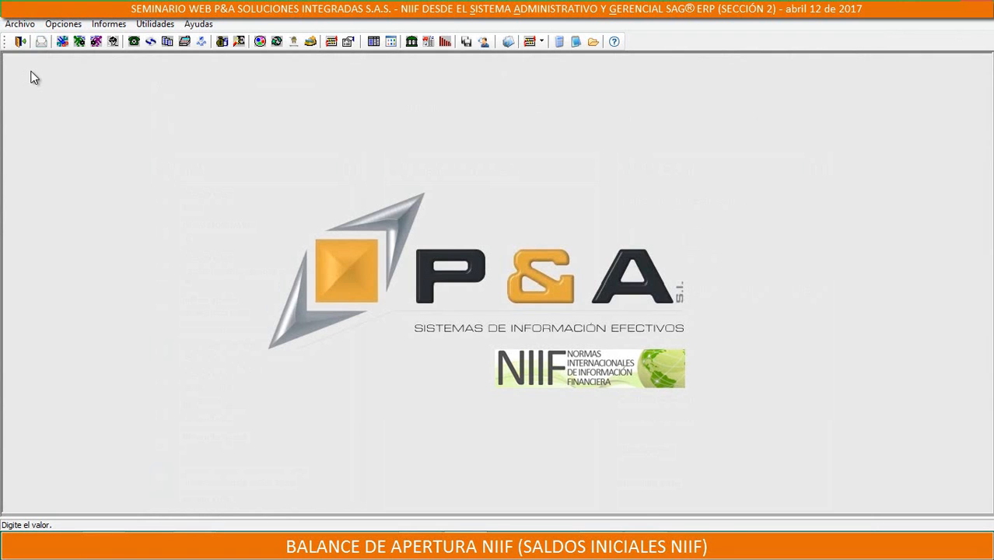
Open the accounting balance reports and select trial balance 01-17, Por Cuenta, Vertical NIIF/Local/Me
click(108, 23)
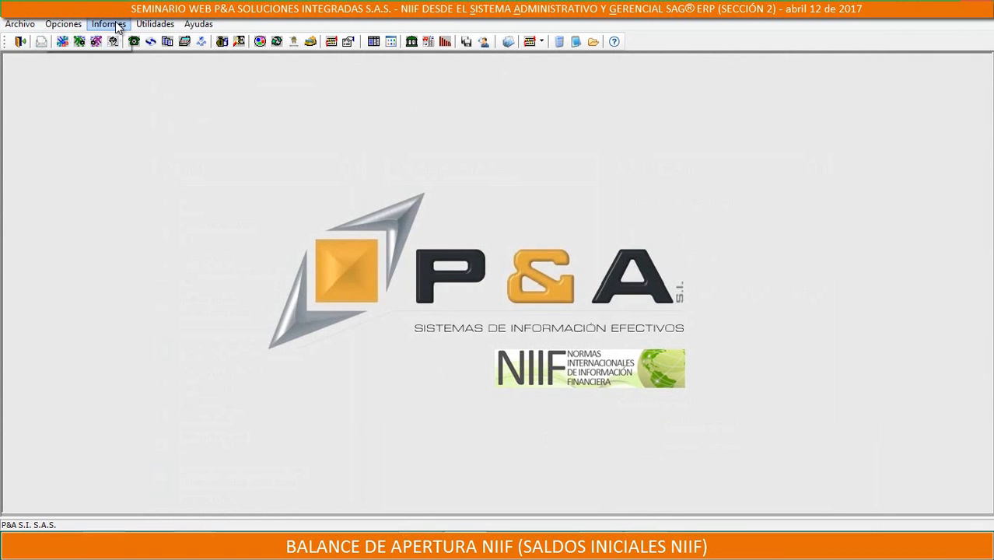
mouse_move(81, 37)
click(172, 41)
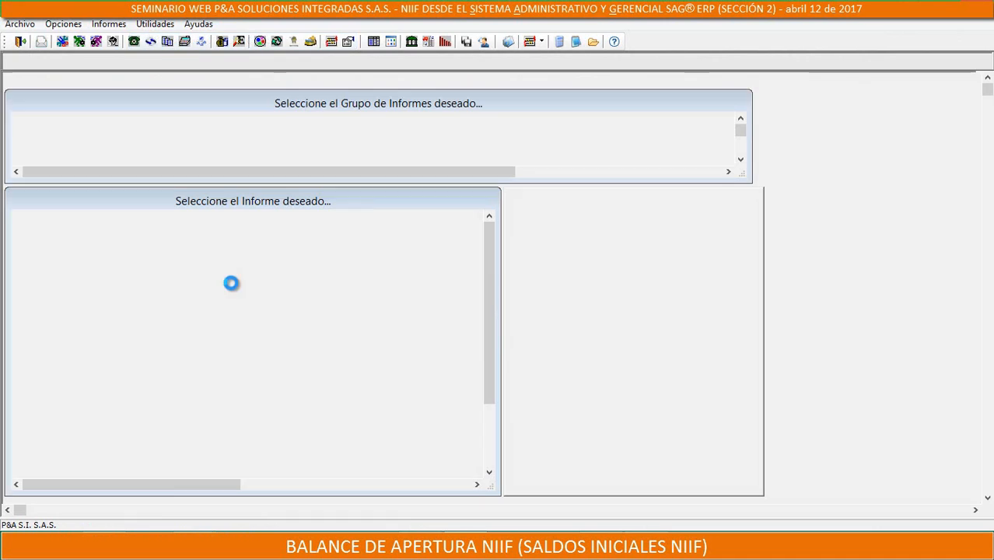
scroll(55, 467, down, 3)
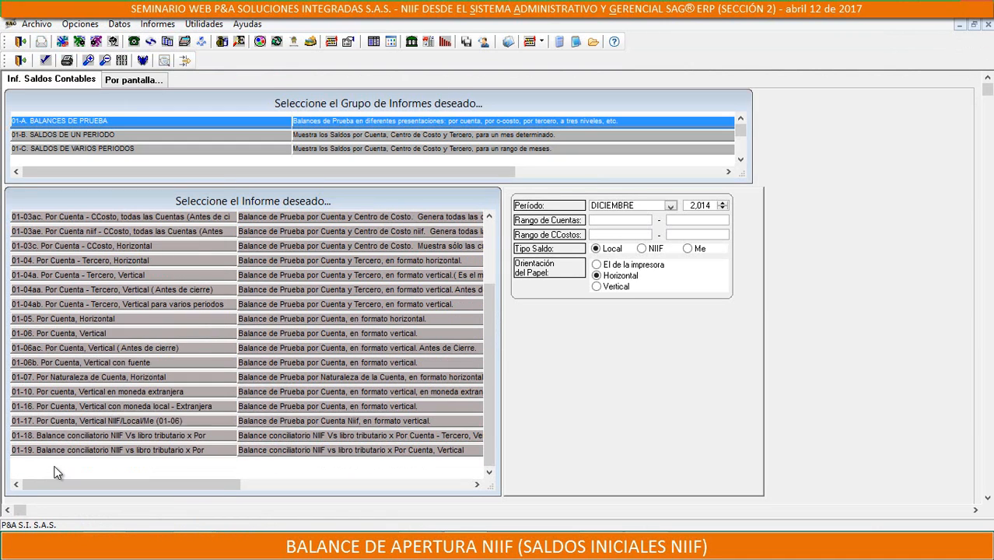
click(136, 427)
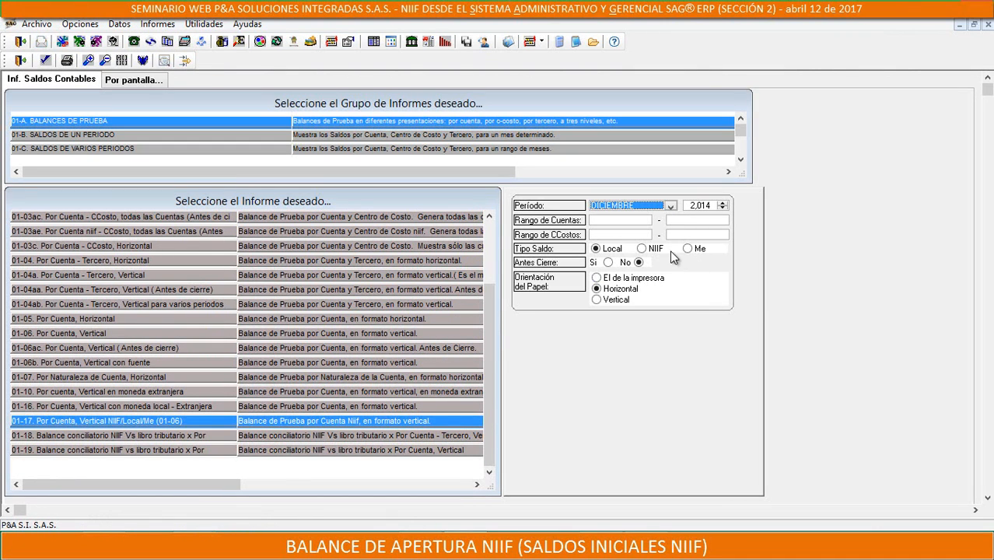
Generate the December 2014 trial balance with the NIIF balance type and enlarge the report window
click(641, 249)
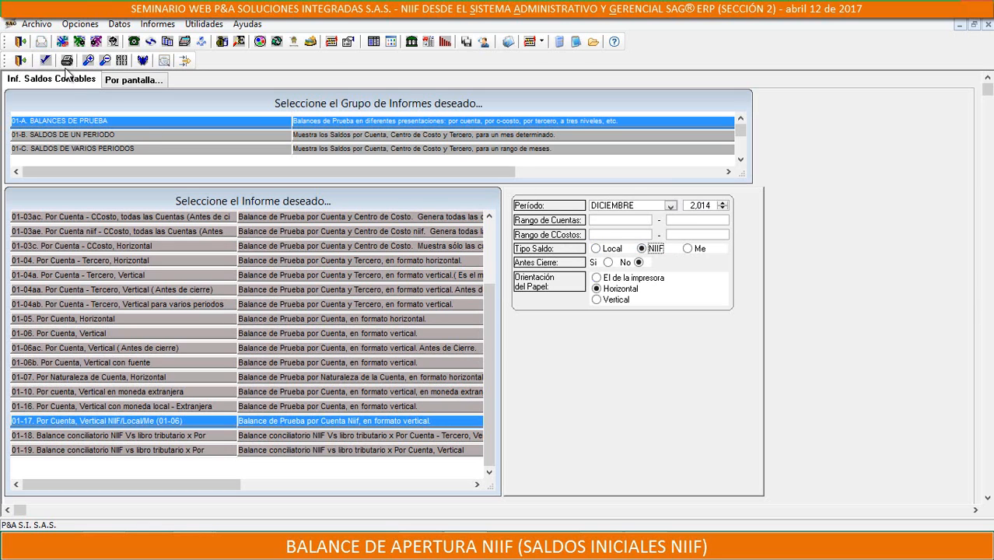
click(547, 323)
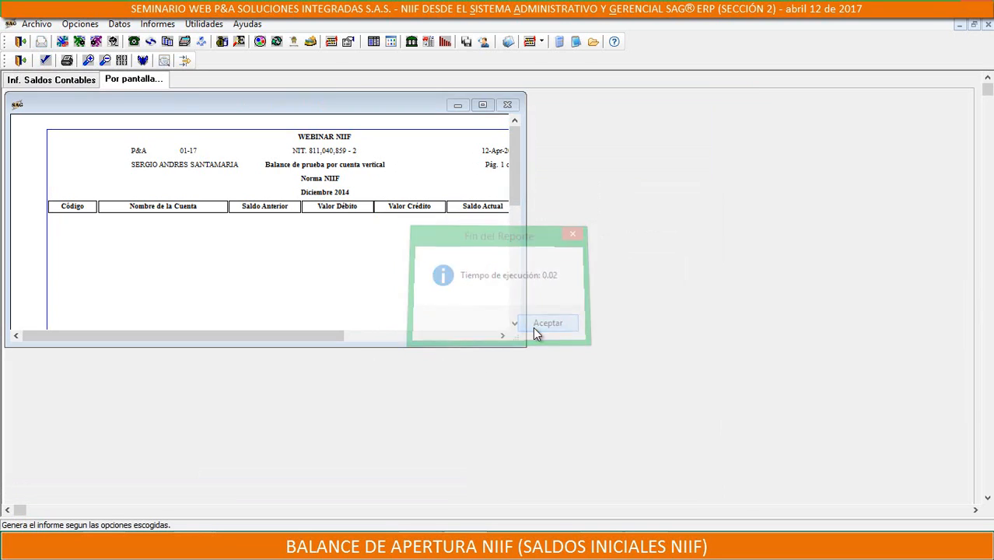
drag(618, 376, 860, 505)
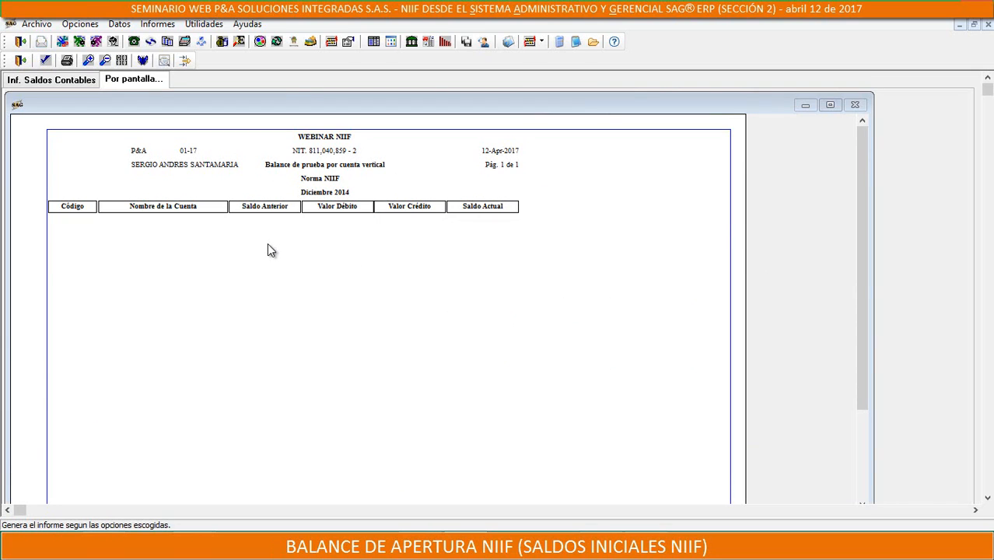
Close the balance report, switch to the Configuración module and open the chart of accounts
click(19, 60)
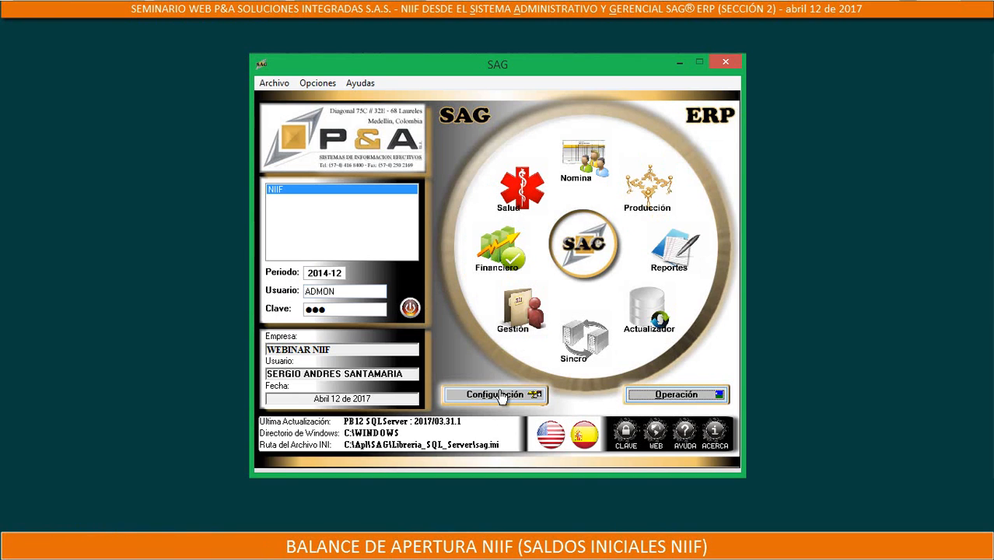
click(502, 396)
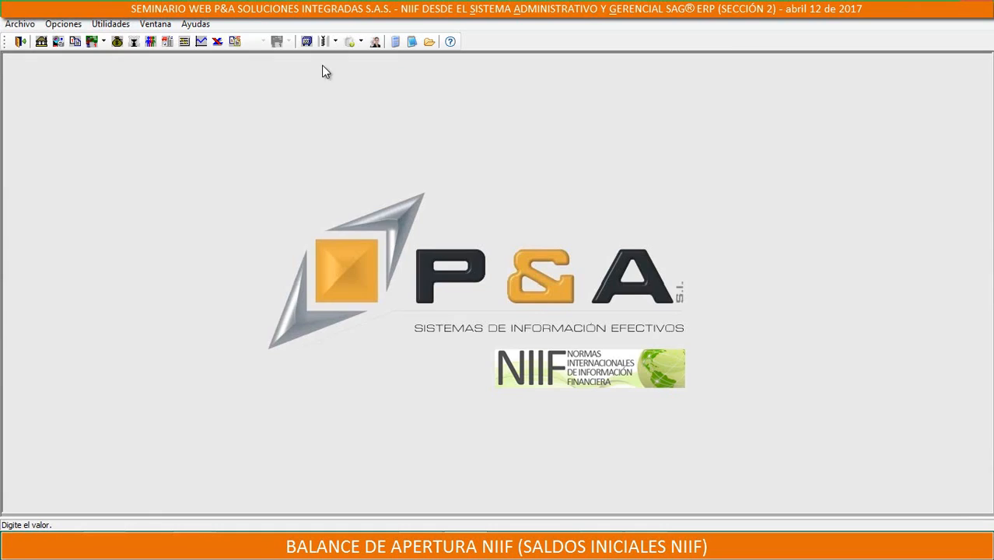
click(189, 43)
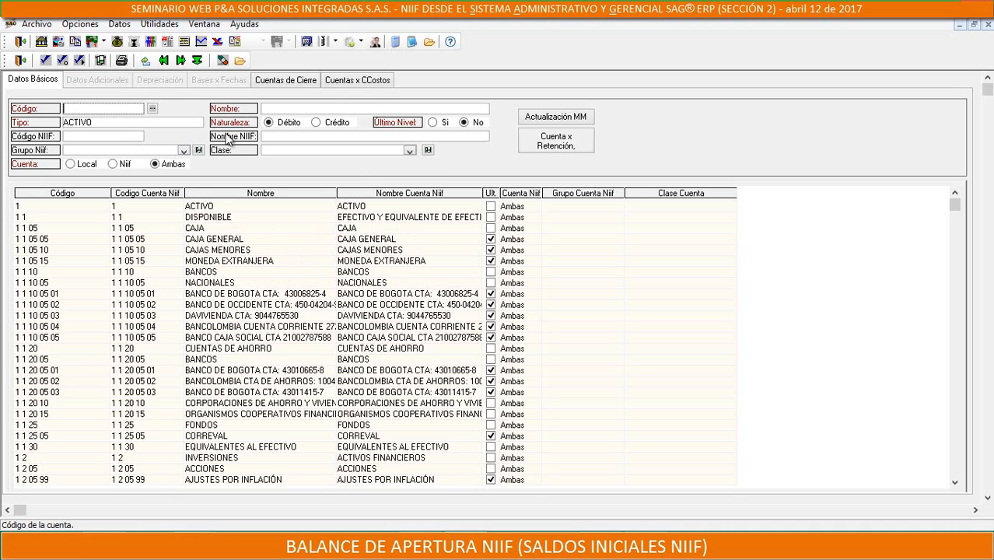
Locate the equity group 37 in the chart of accounts and select account 371501, ADOPCION POR PRIMERA VEZ
click(21, 61)
drag(958, 217, 931, 321)
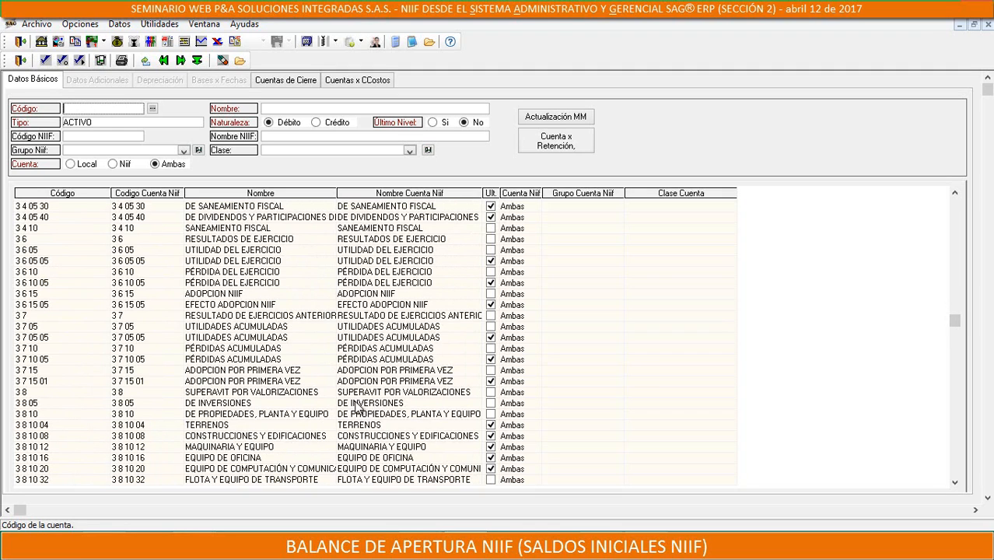
click(23, 316)
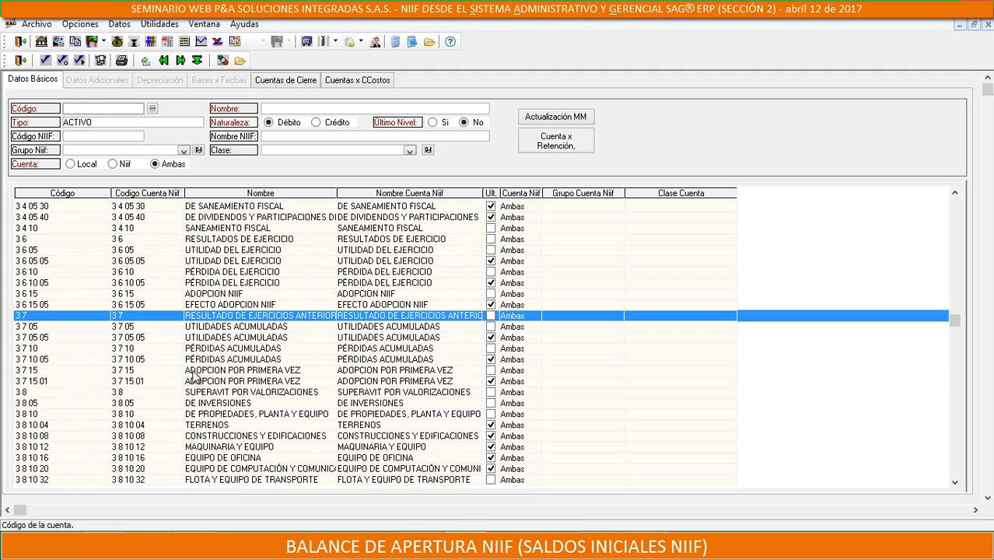
click(91, 371)
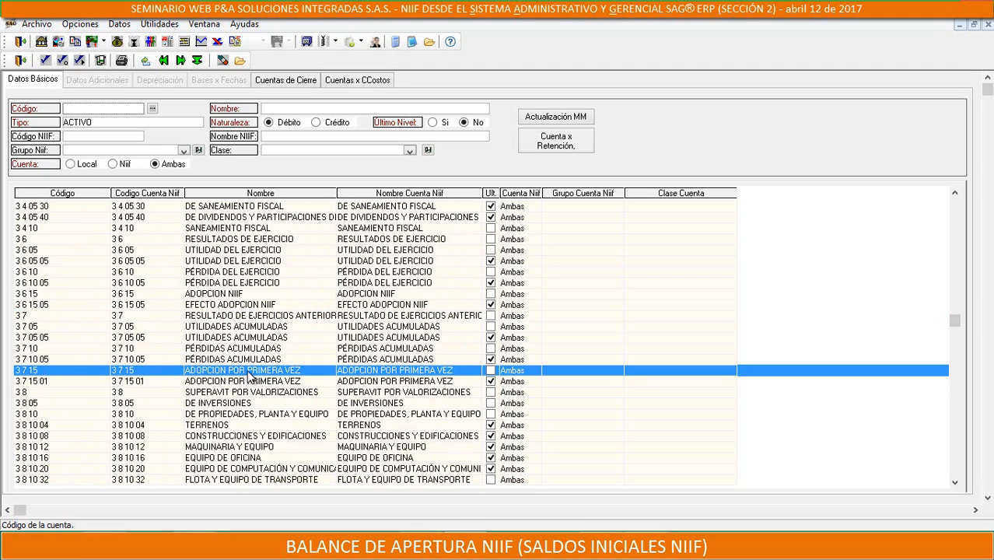
click(35, 381)
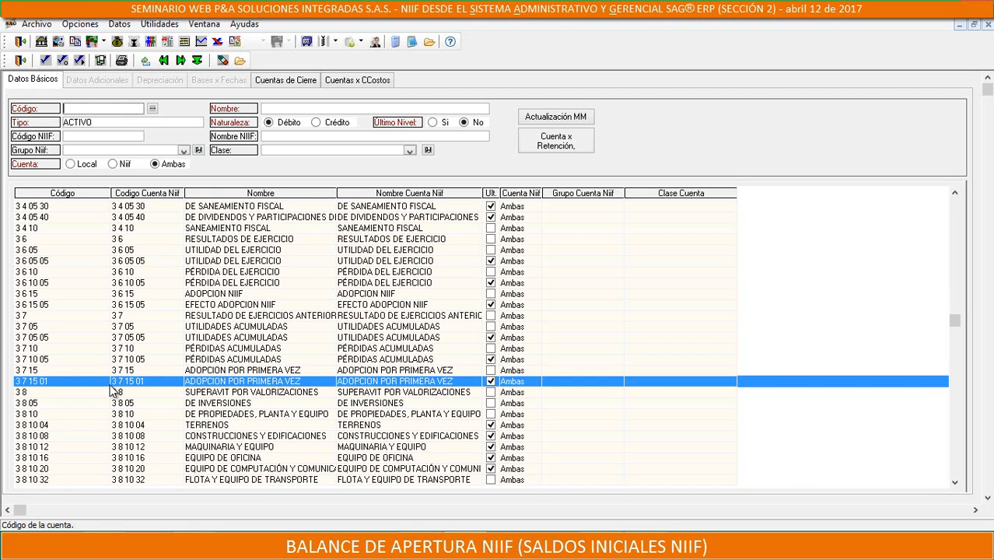
Load account 371501 to examine its basic and additional data, and close the chart of accounts
double_click(212, 383)
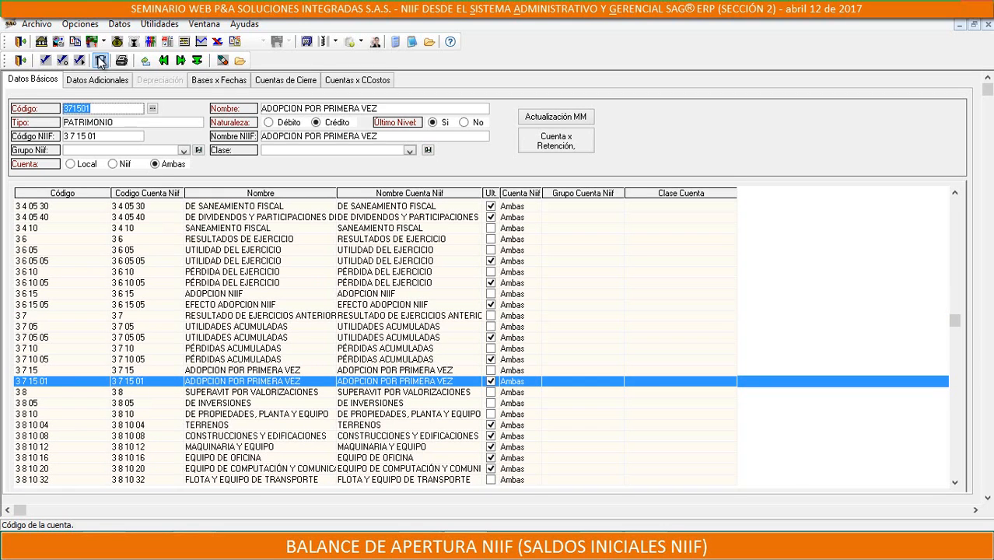
click(97, 80)
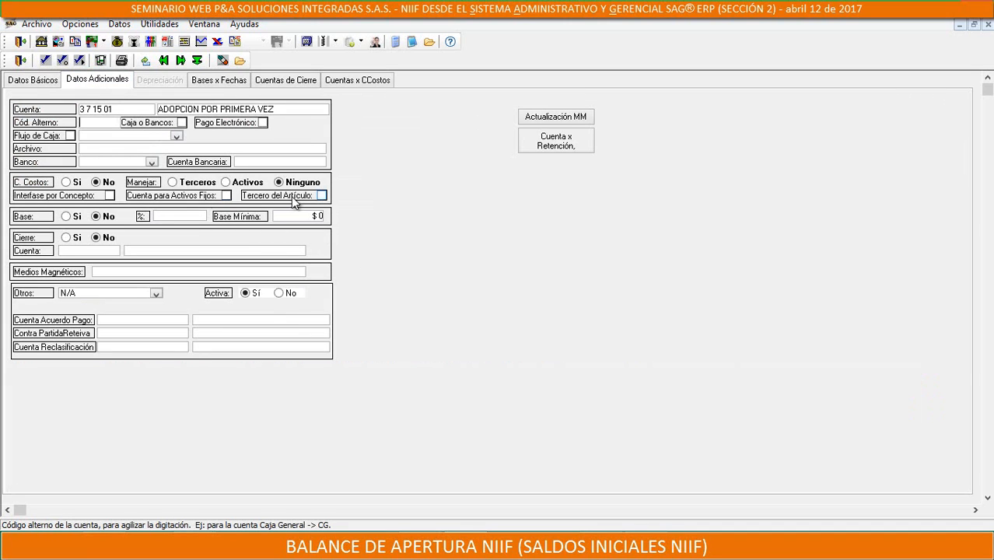
click(23, 82)
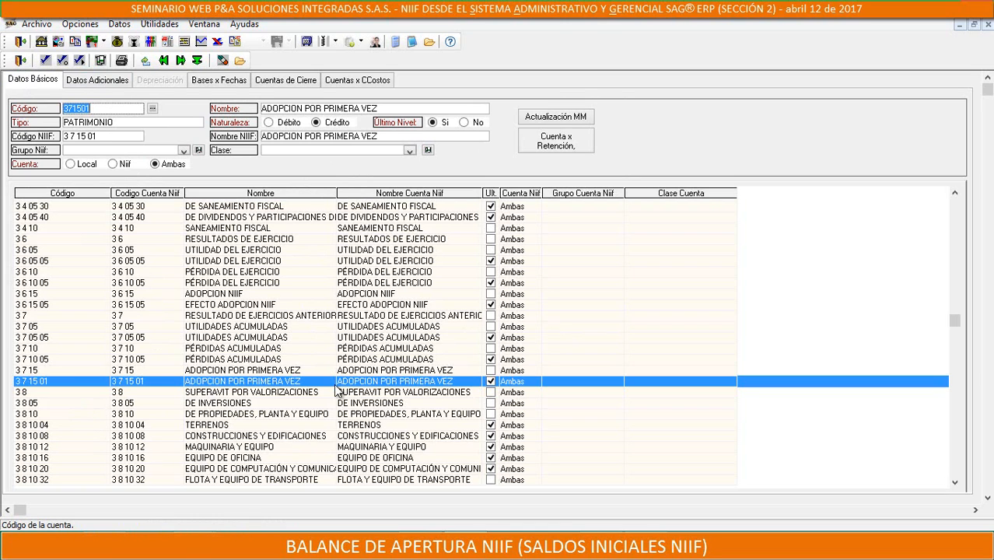
click(18, 60)
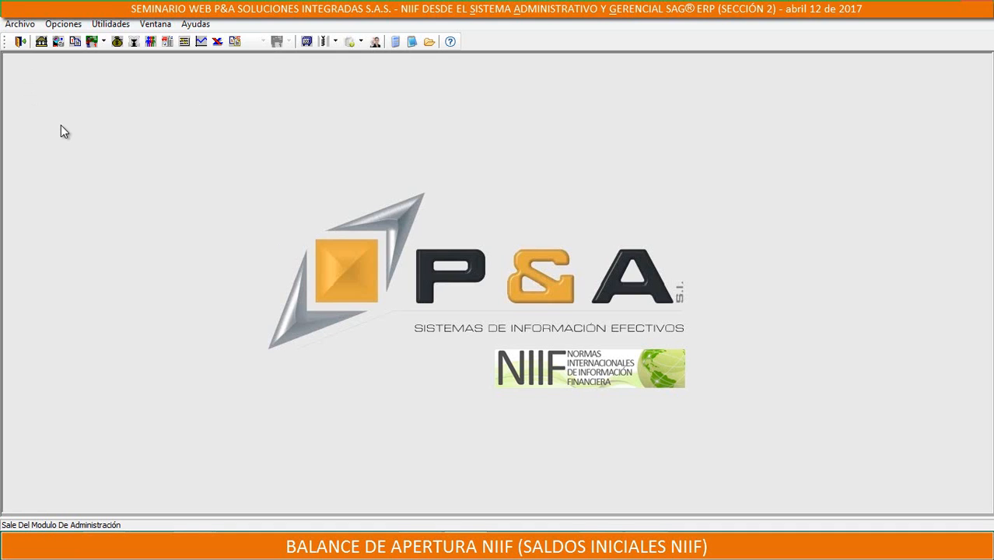
Switch to the Operación module, open the account balances reports and select trial balance 01-17, Por Cuenta, Vertical NIIF/Local/Me
click(21, 42)
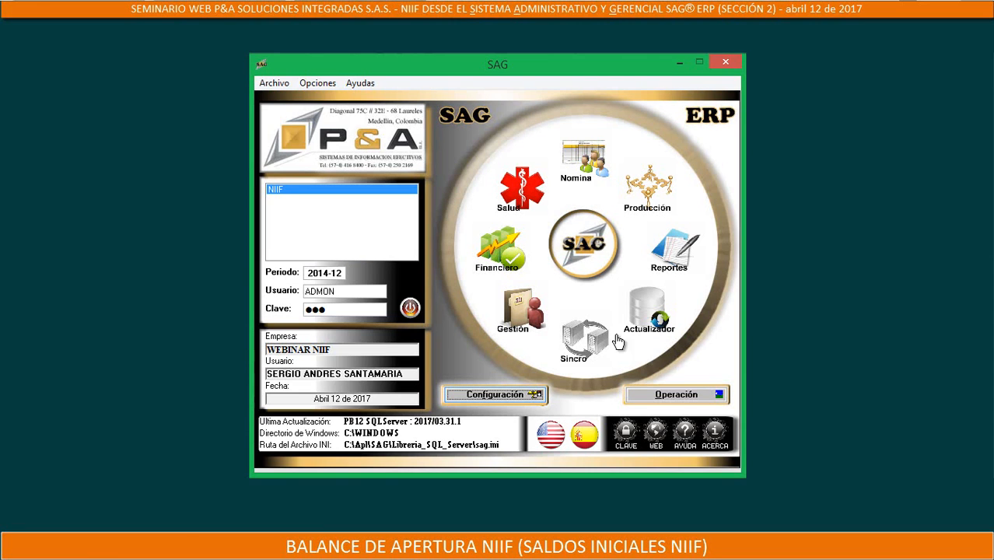
click(661, 397)
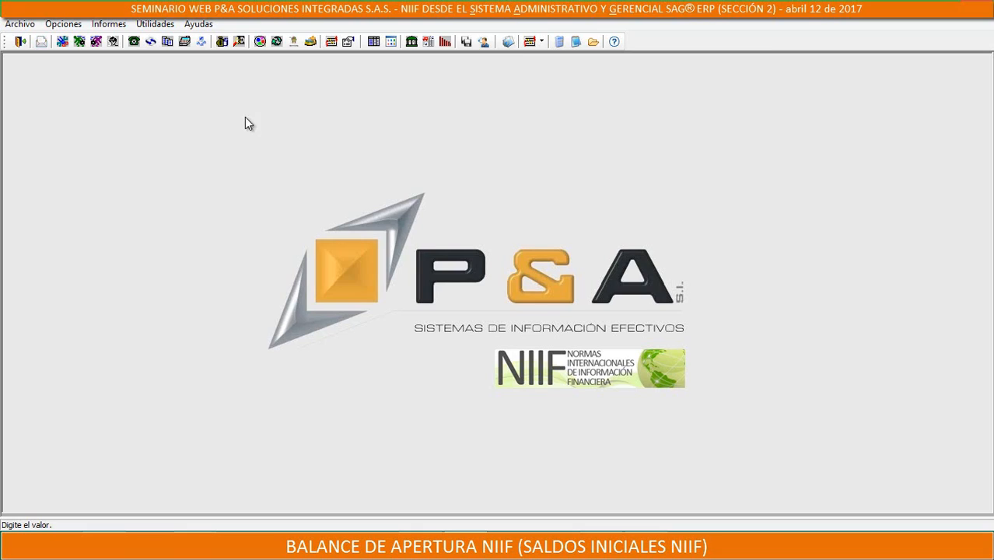
click(108, 25)
mouse_move(94, 38)
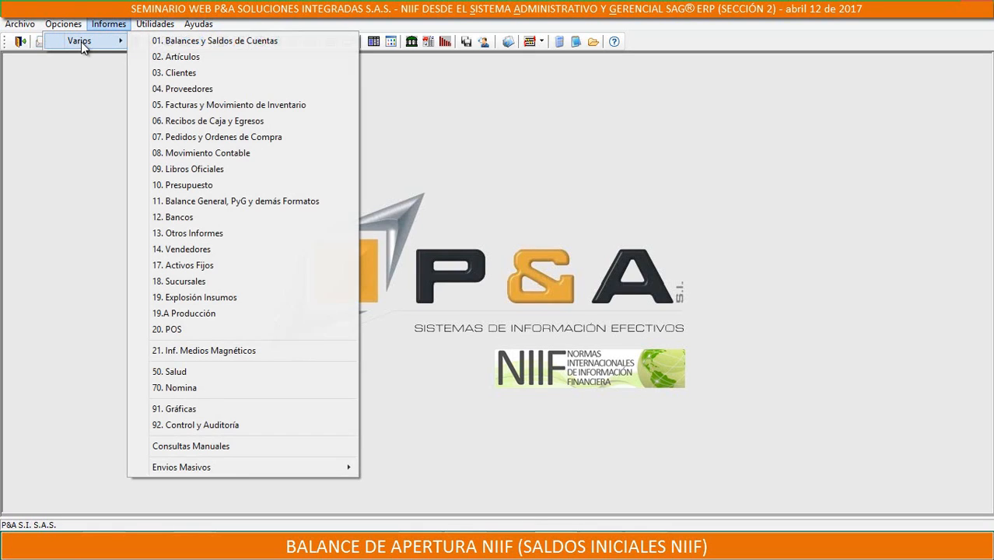
click(194, 40)
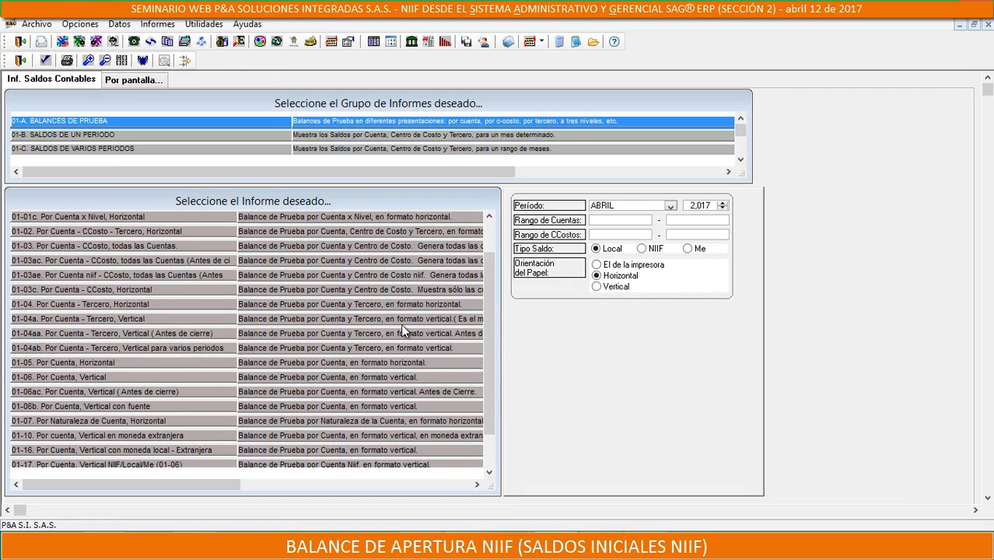
scroll(206, 422, down, 1)
click(108, 422)
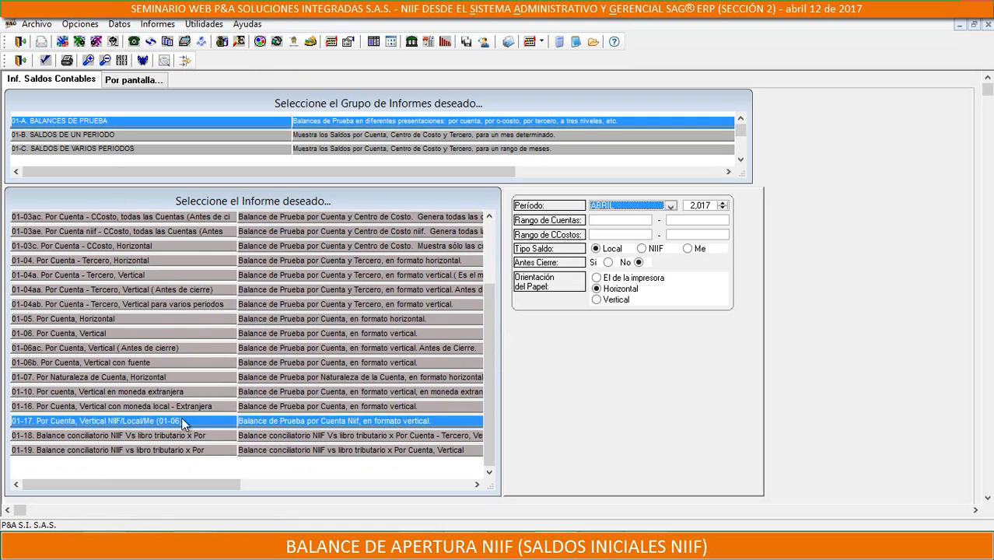
Set the trial balance period to DICIEMBRE 2014
click(668, 207)
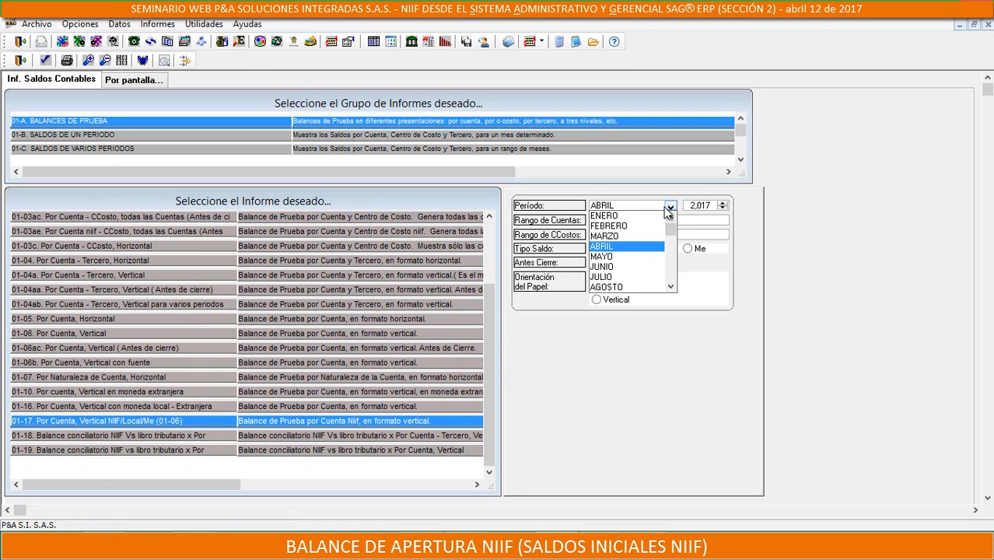
scroll(614, 276, down, 1)
scroll(614, 279, up, 1)
scroll(608, 286, down, 1)
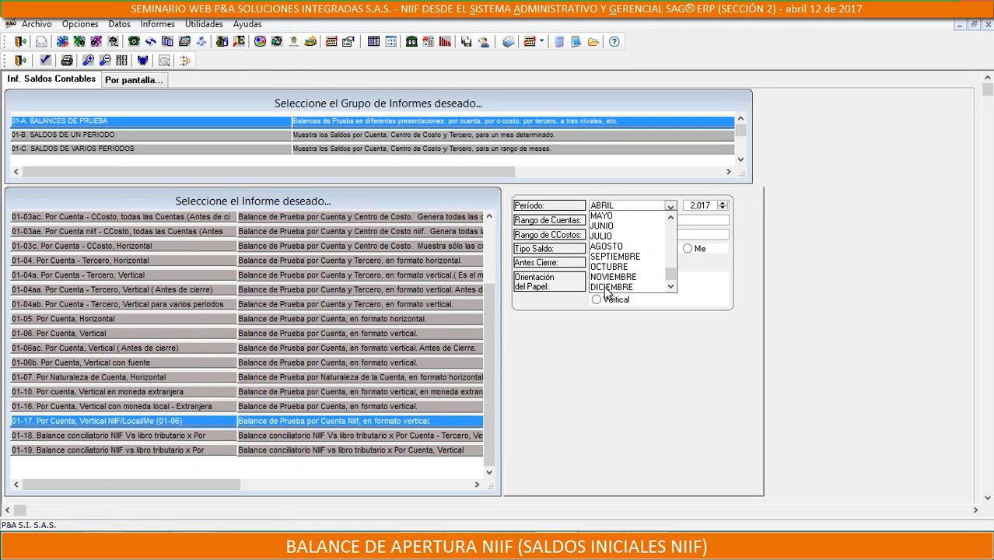
click(611, 288)
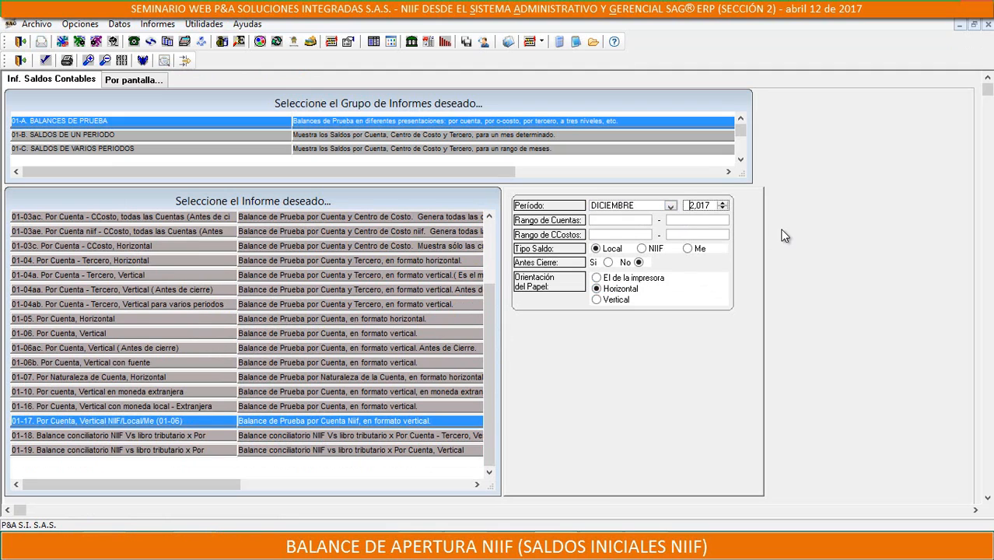
key(Right)
key(Right)
key(Right)
key(Right)
text(4)
Generate the trial balance with the Local balance type and enlarge the report window
click(46, 60)
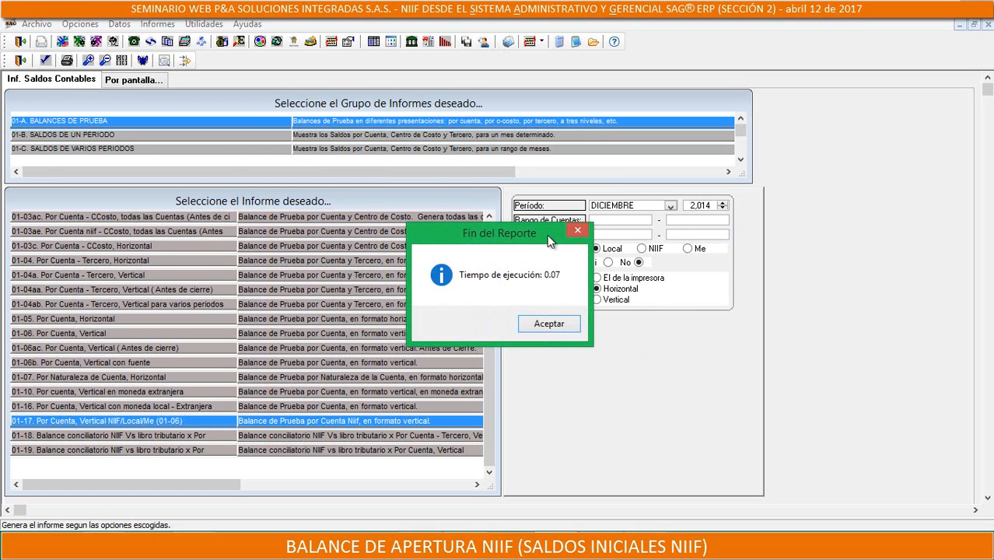
click(575, 325)
drag(521, 343, 858, 462)
click(164, 63)
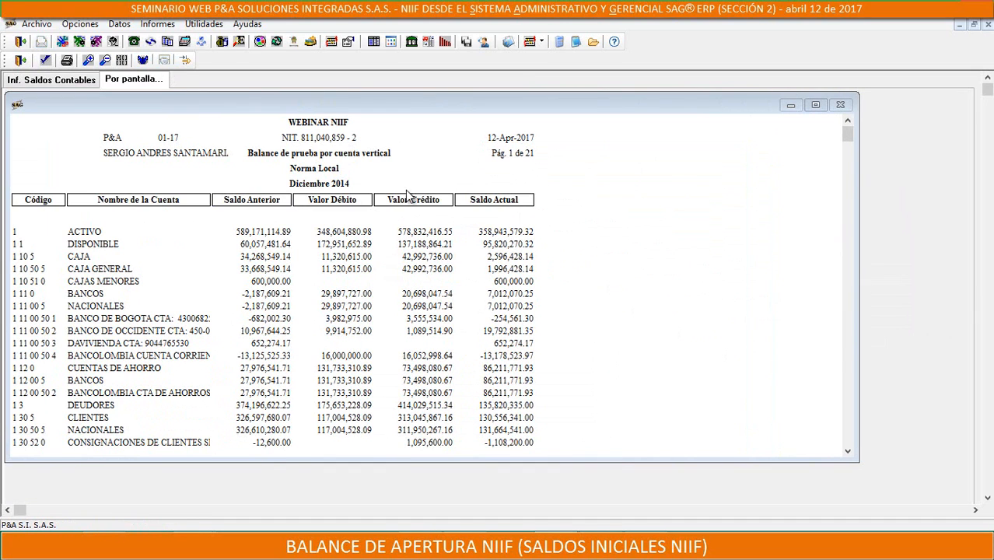
Examine the report's Excel export options with Solo Datos chosen, and close the dialog without exporting
click(143, 61)
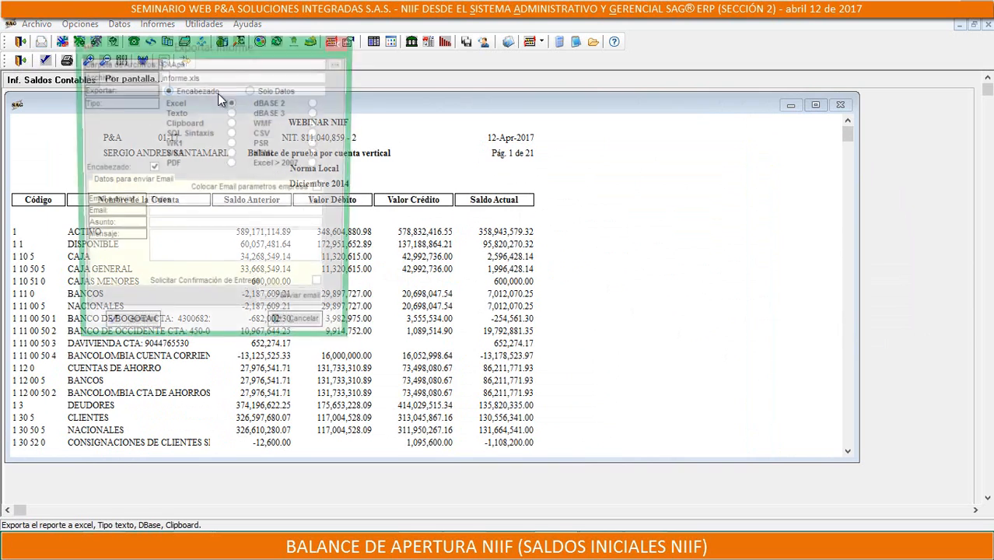
click(250, 91)
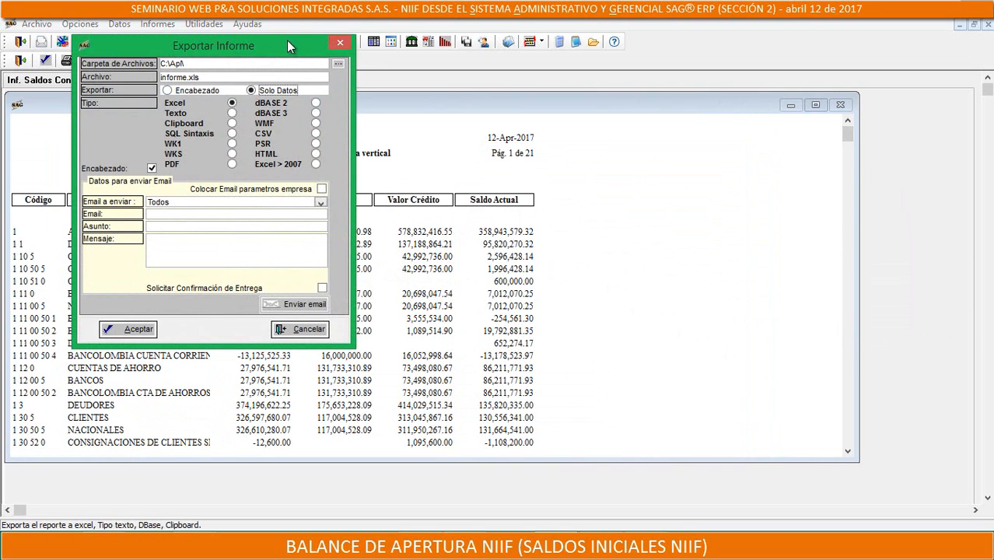
drag(286, 40, 679, 109)
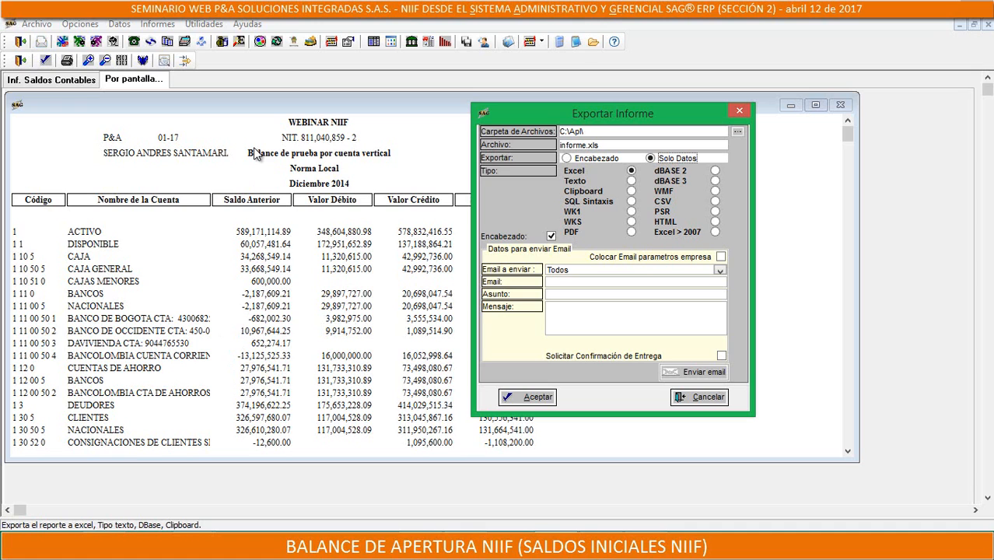
click(741, 111)
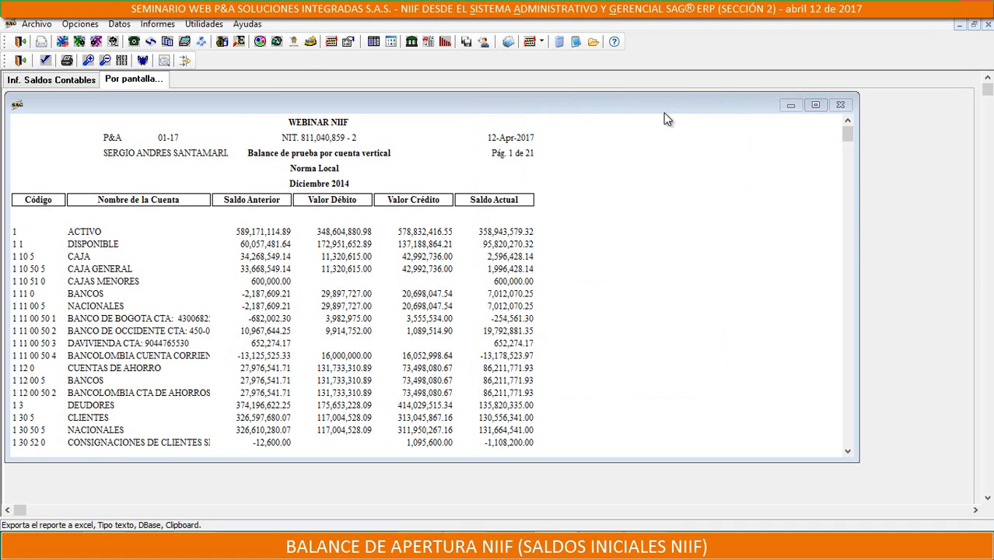
Reposition and maximize the Local trial balance window, and close the report
drag(667, 121, 741, 86)
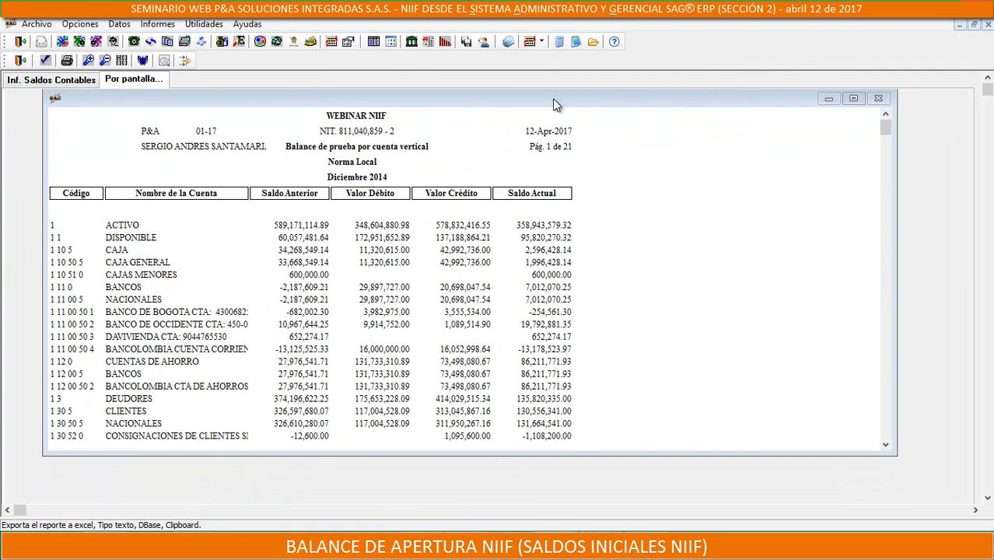
drag(790, 100, 799, 219)
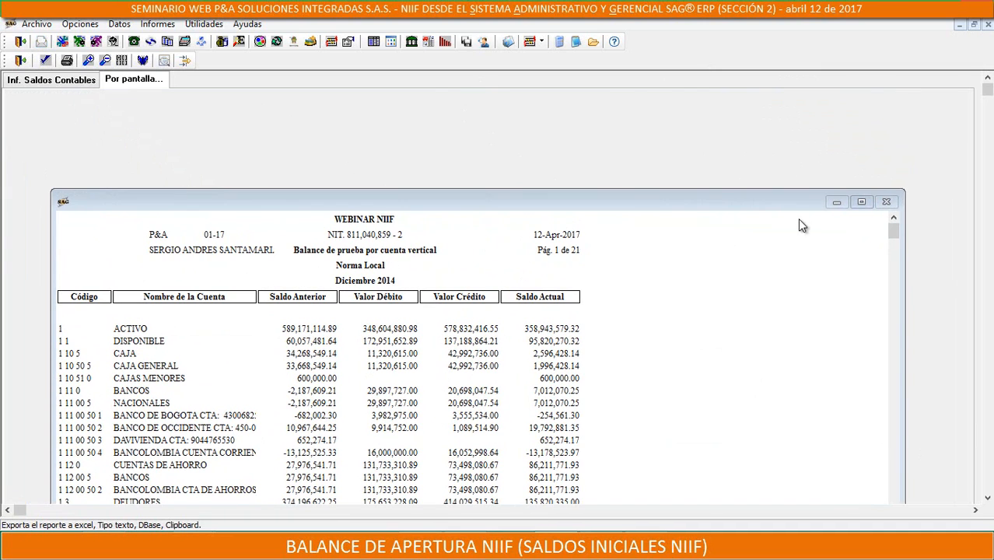
click(863, 204)
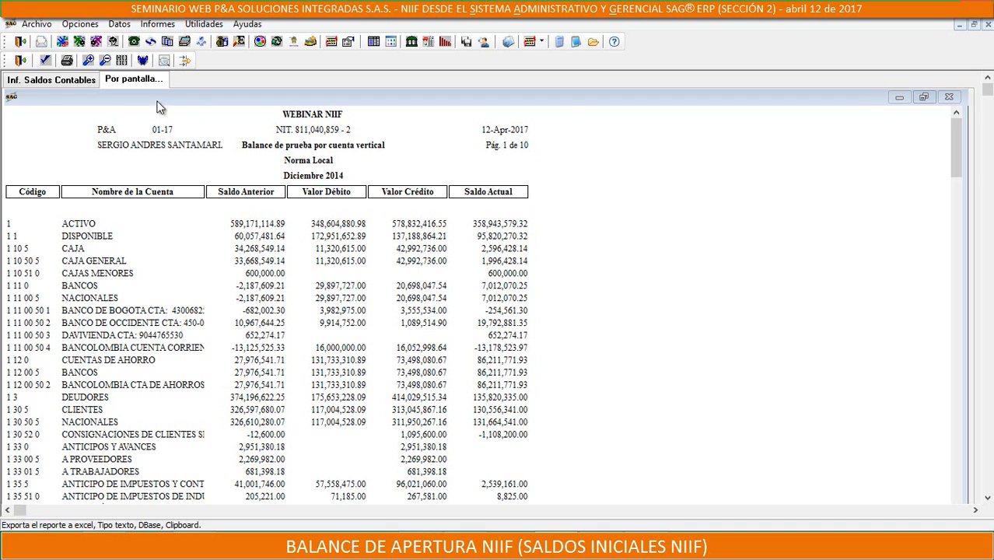
click(20, 60)
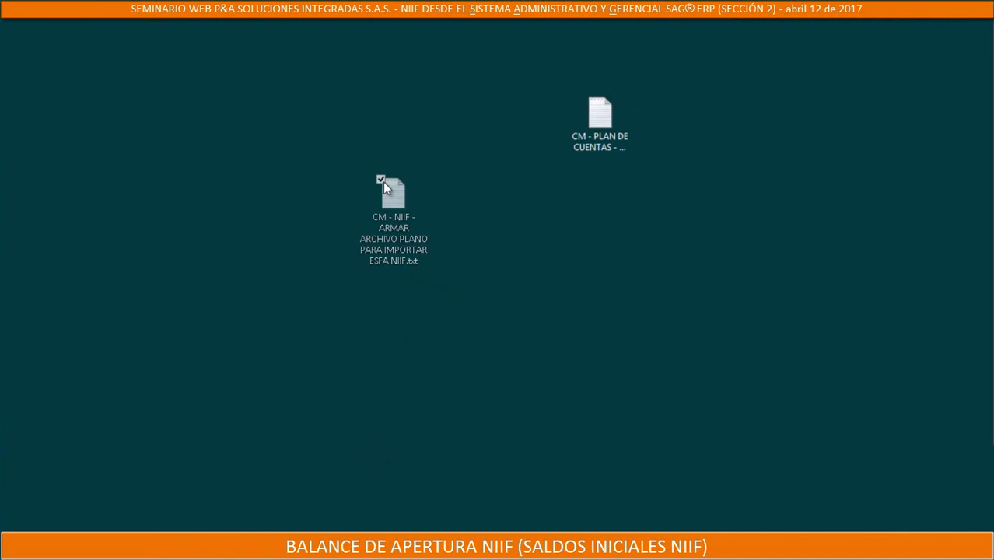
Rename the desktop text file for importing ESFA NIIF as CM - NIIF - ARMAR ARCHIVO PLANO PARA IMPORTAR BALANCE APERTURA NIIF.txt
click(382, 182)
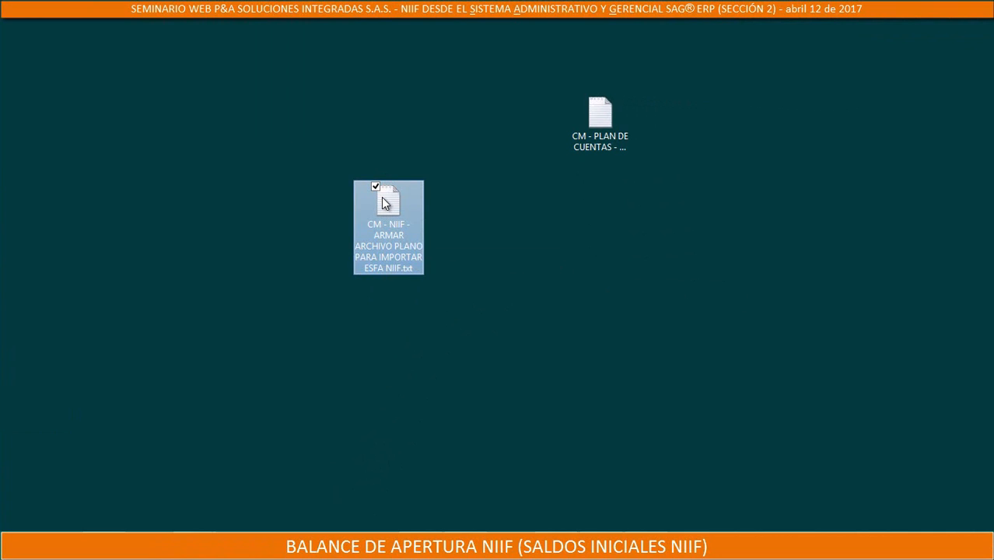
click(375, 268)
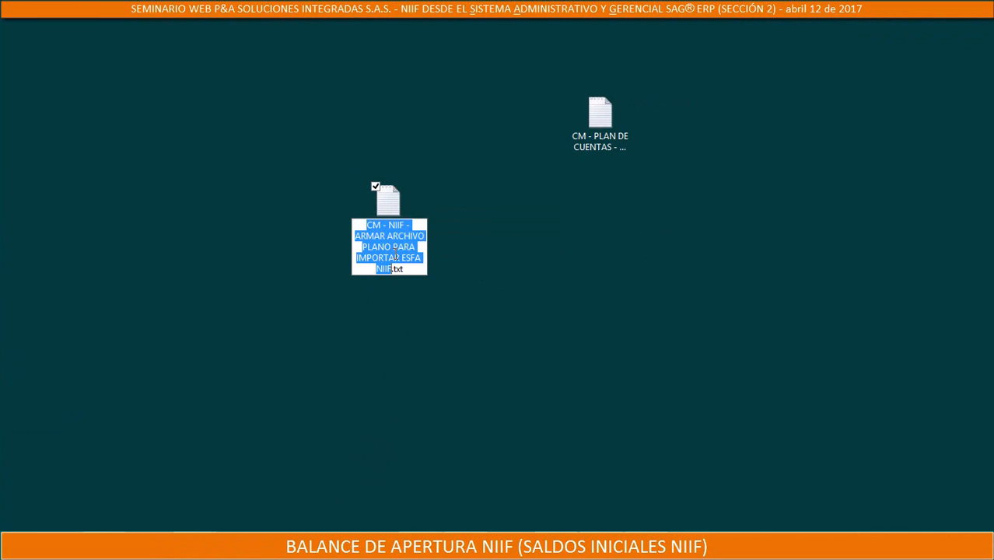
click(396, 256)
drag(401, 257, 426, 255)
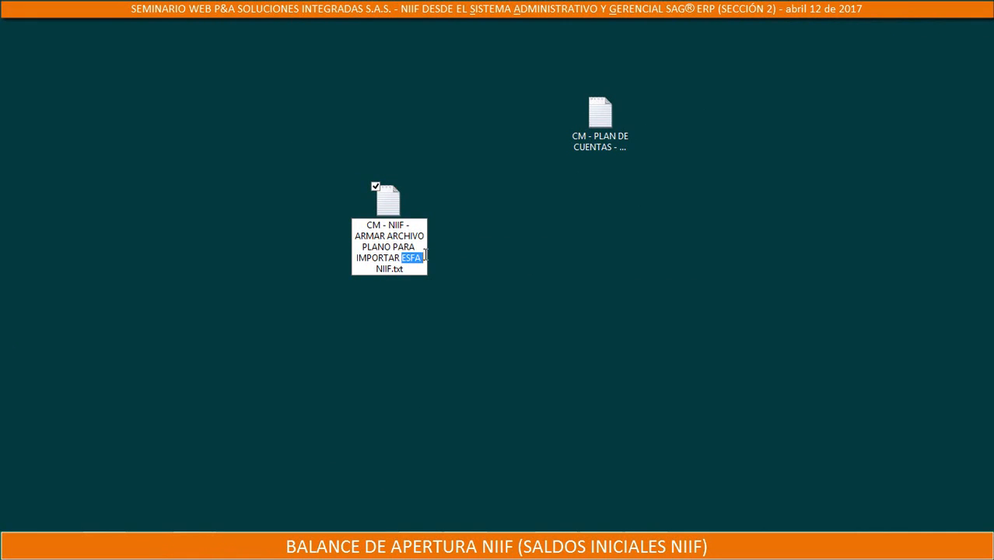
text(b)
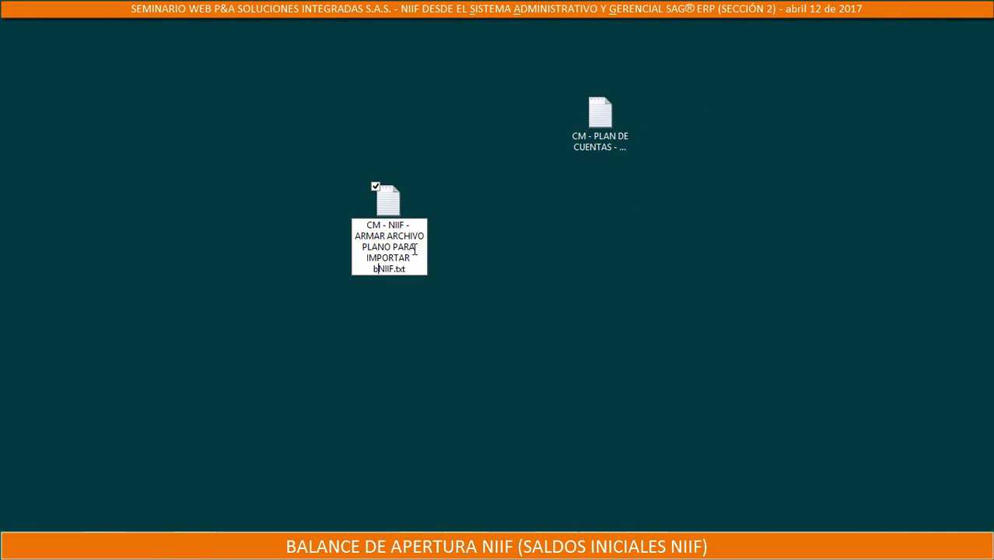
key(BackSpace)
text(BALANCE APER)
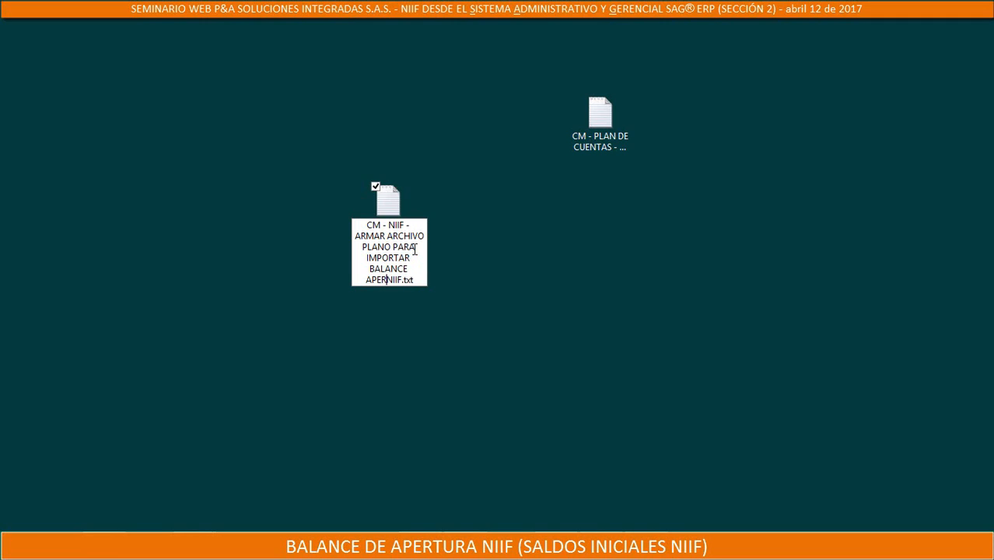
text(TURA)
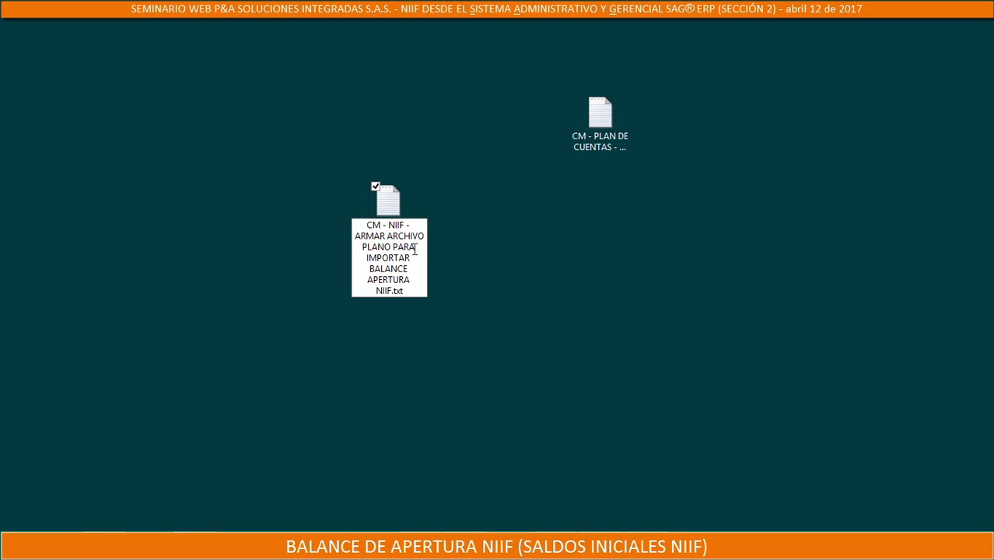
key(Return)
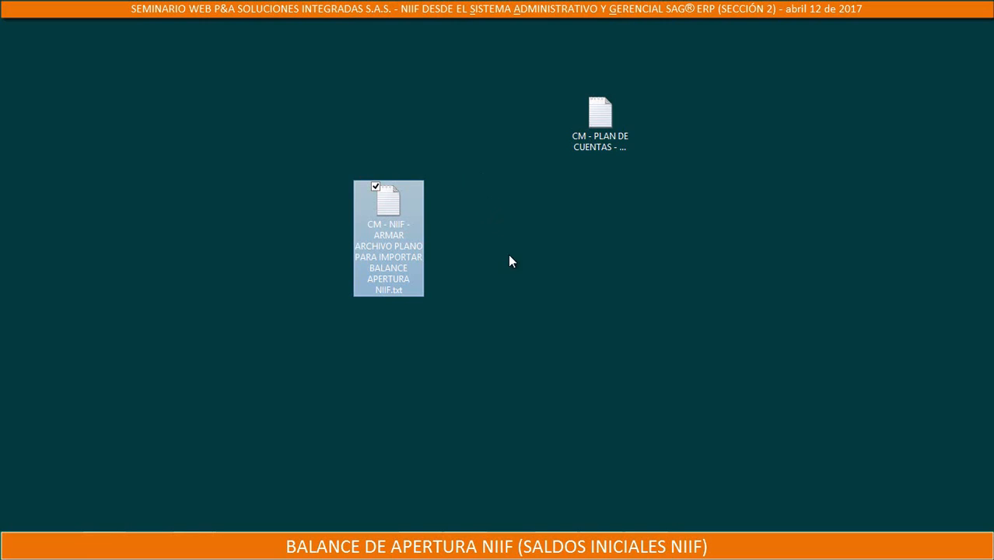
Open the renamed query file in Notepad, maximize it and highlight the S6 source code in the FUENTE line
double_click(408, 219)
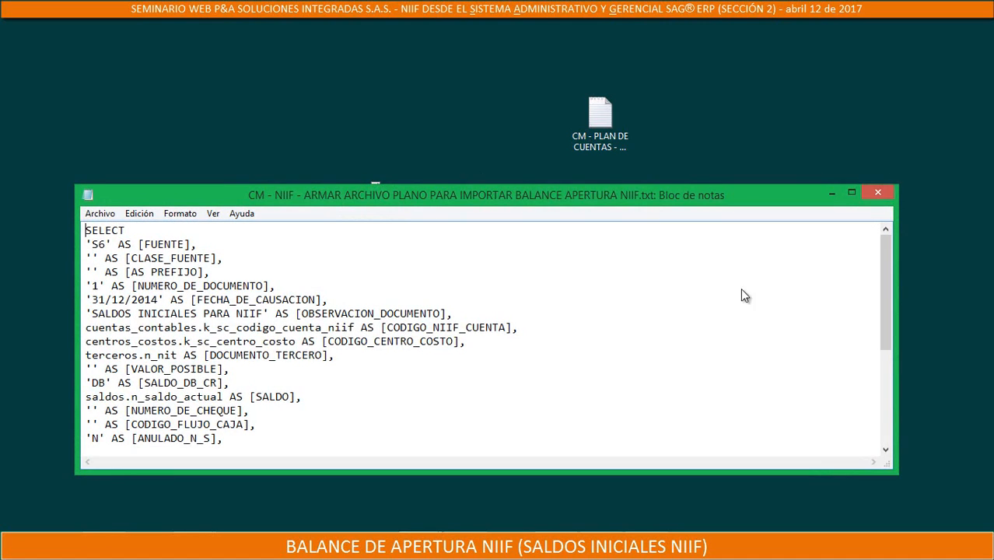
click(849, 194)
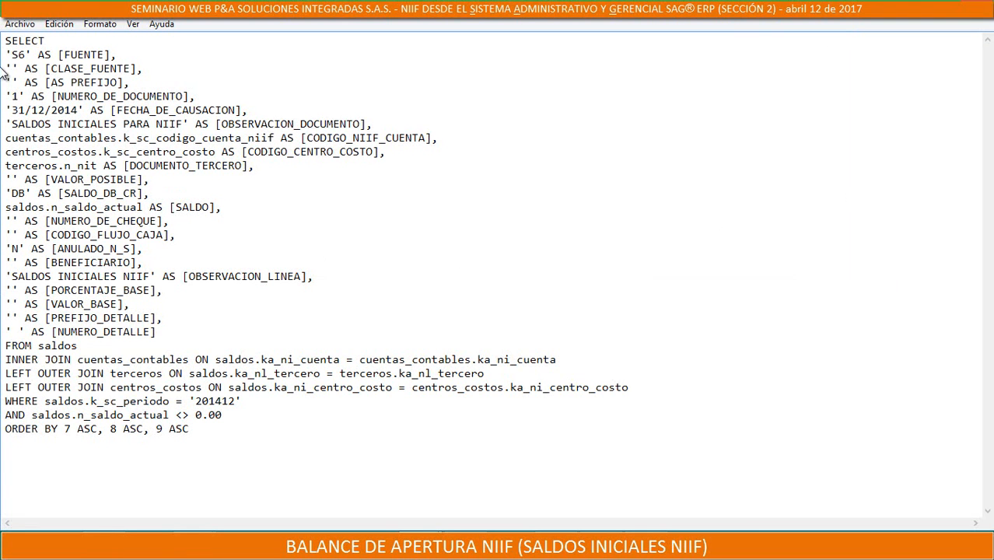
drag(26, 54, 12, 54)
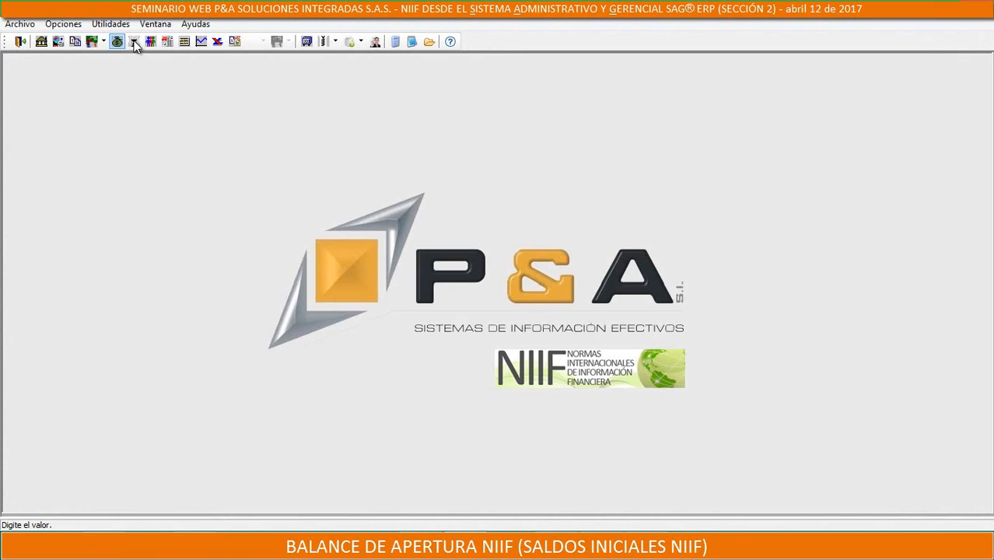
Switch to SAG ERP's Configuración module, open the document sources definition and load source S1
click(133, 41)
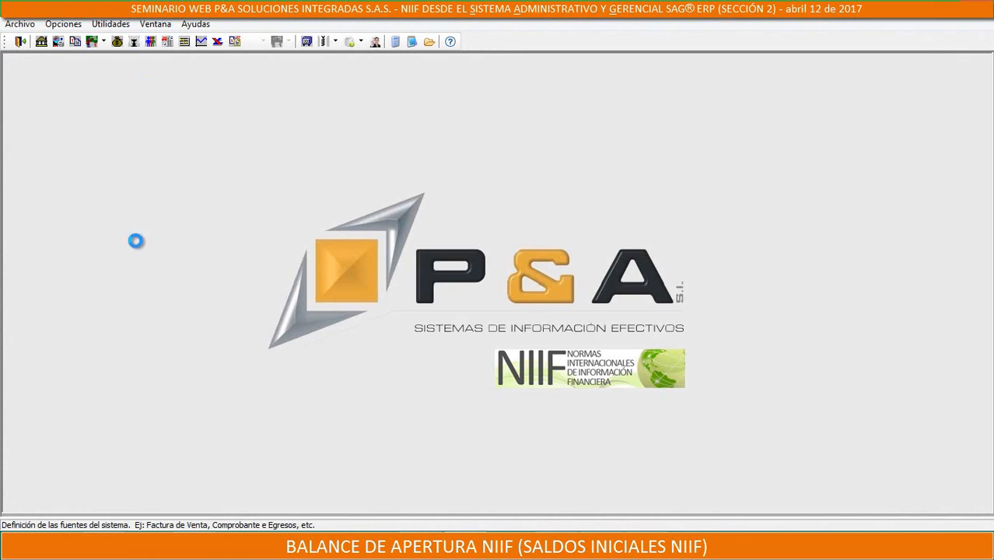
text(S1)
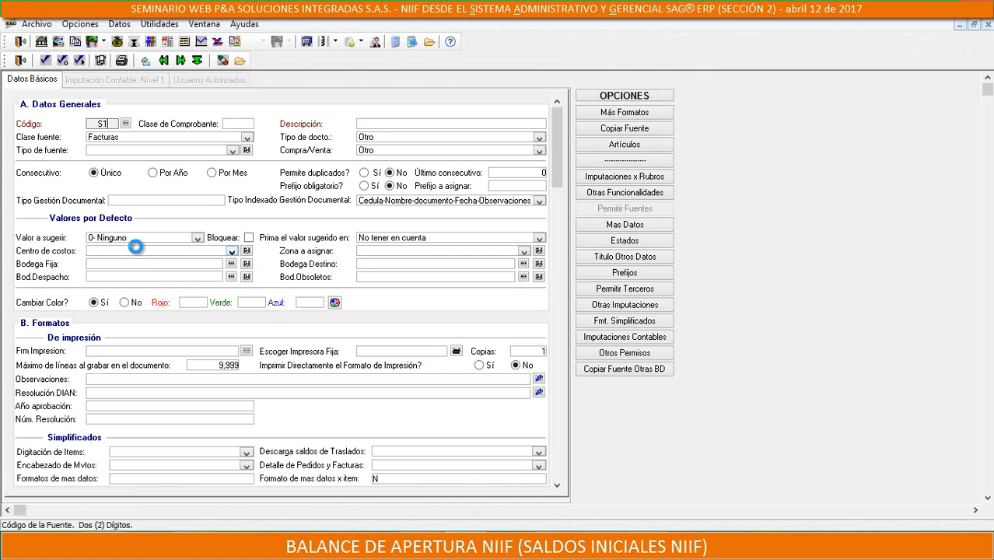
key(Return)
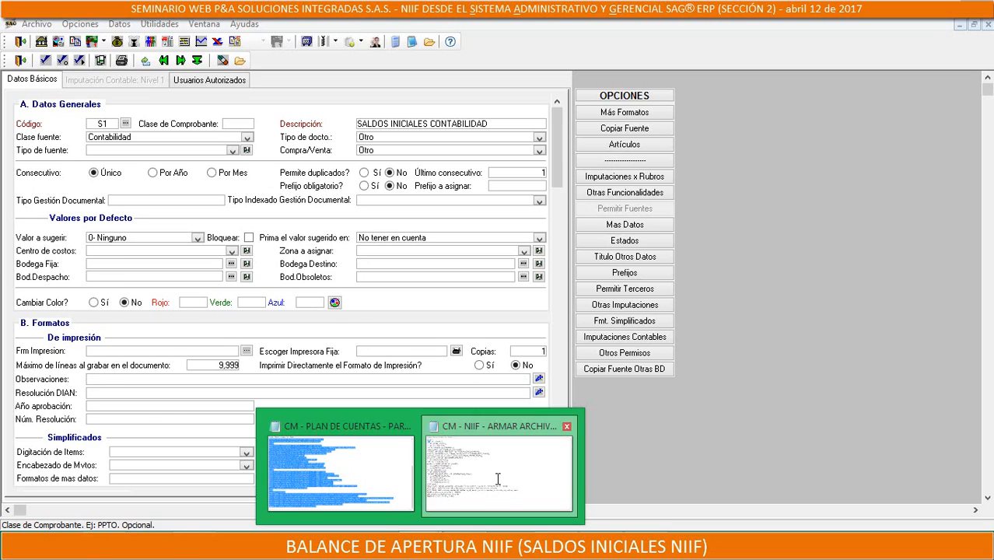
Switch to the opening balance query in Notepad and change the FUENTE value to 'S1'
click(498, 478)
text(S6)
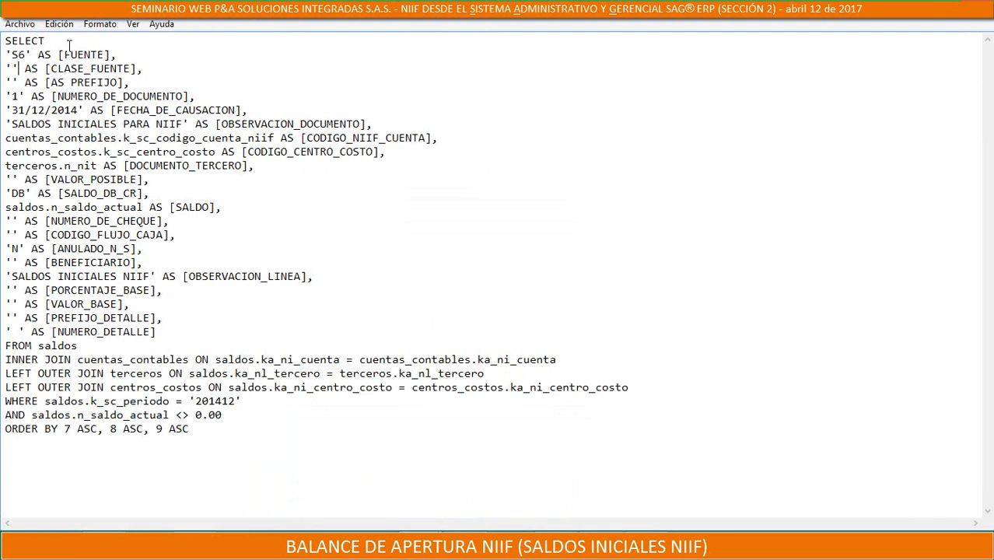
key(BackSpace)
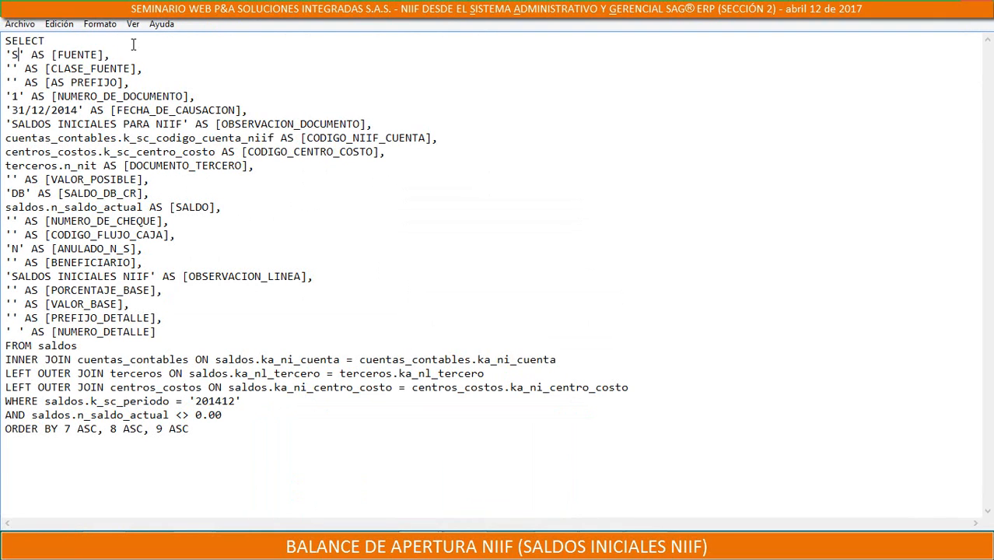
text(1)
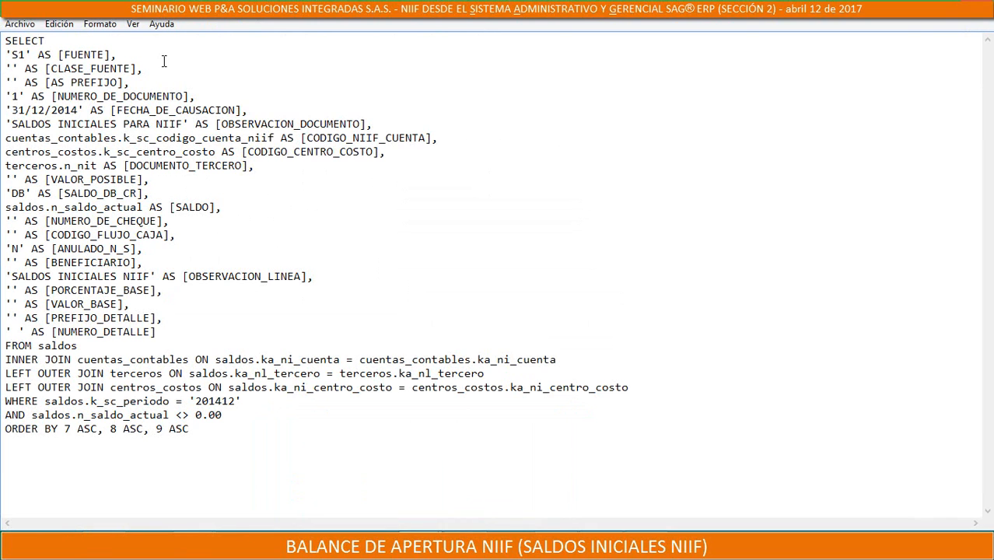
Switch to SAG ERP's document source definition and try to copy source S1 to a new source with code S6
click(419, 546)
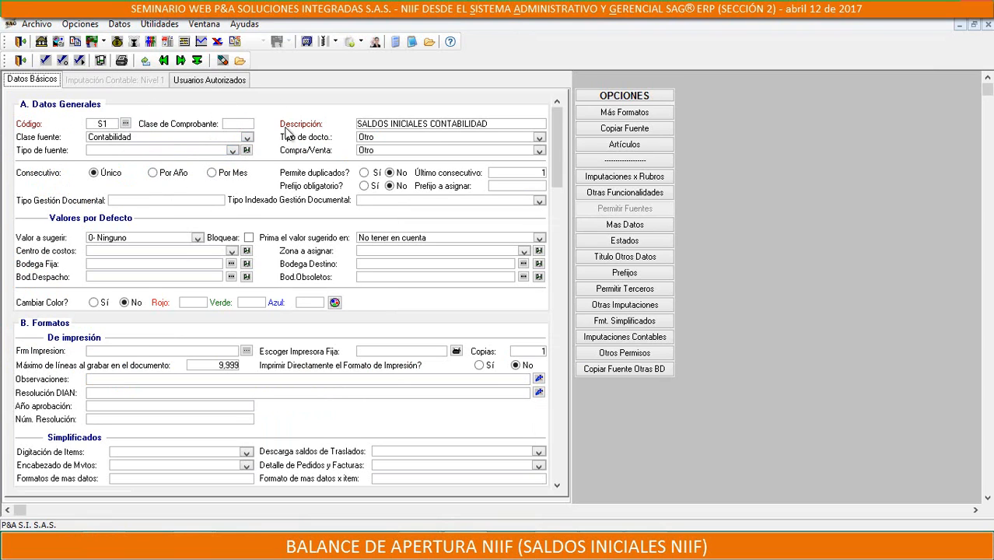
click(637, 132)
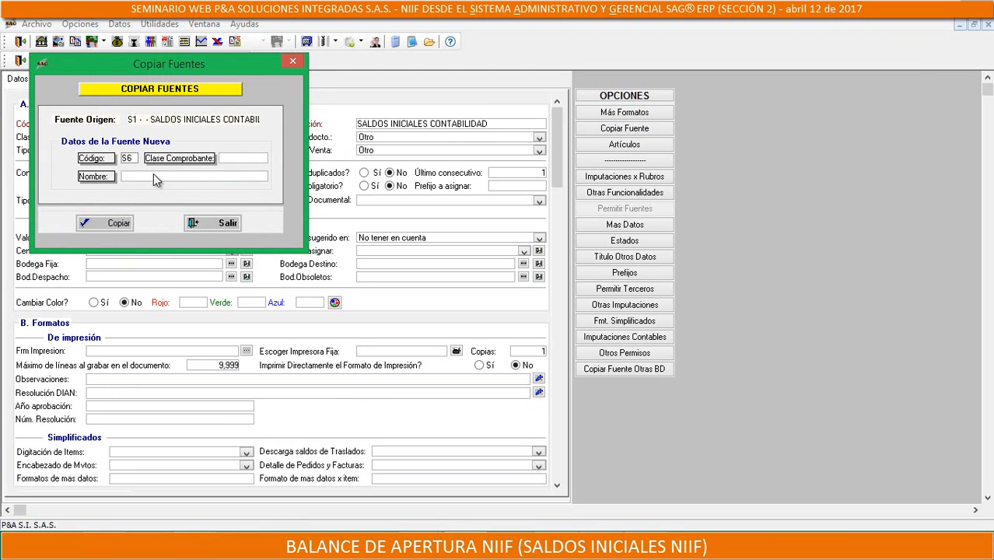
click(206, 223)
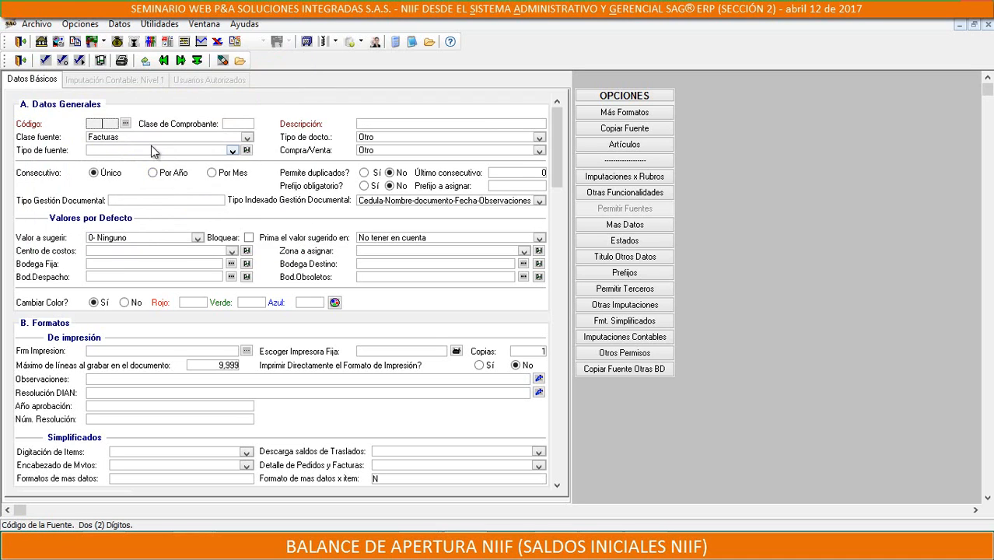
Look through the list of existing document sources for the codes beginning with S
click(125, 123)
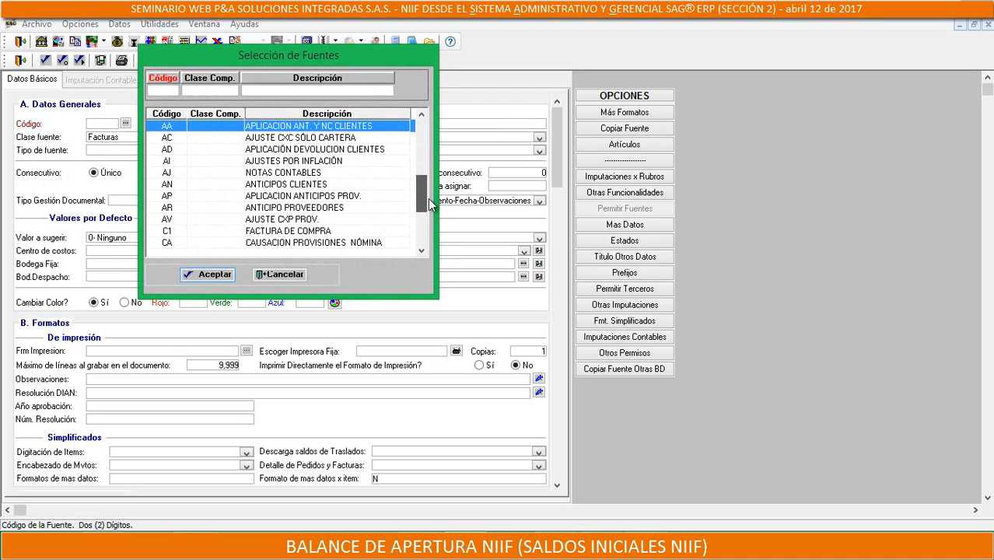
drag(429, 200, 428, 233)
click(424, 250)
click(424, 250)
click(425, 250)
click(424, 249)
click(424, 250)
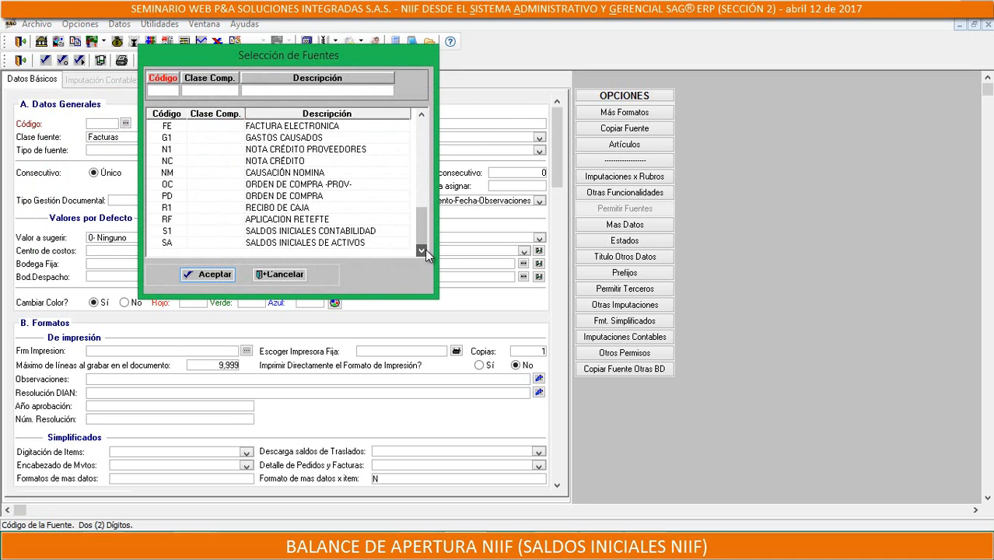
click(170, 232)
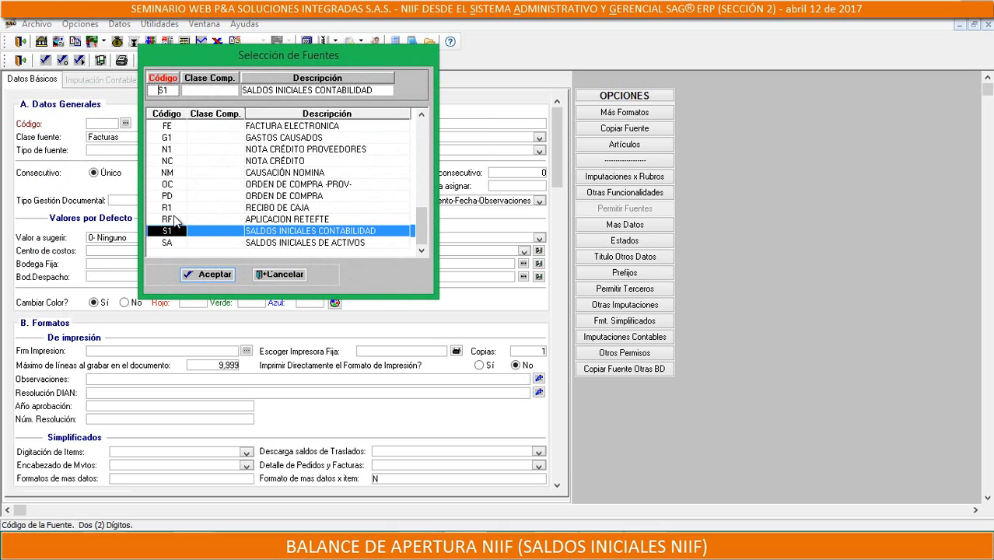
click(287, 275)
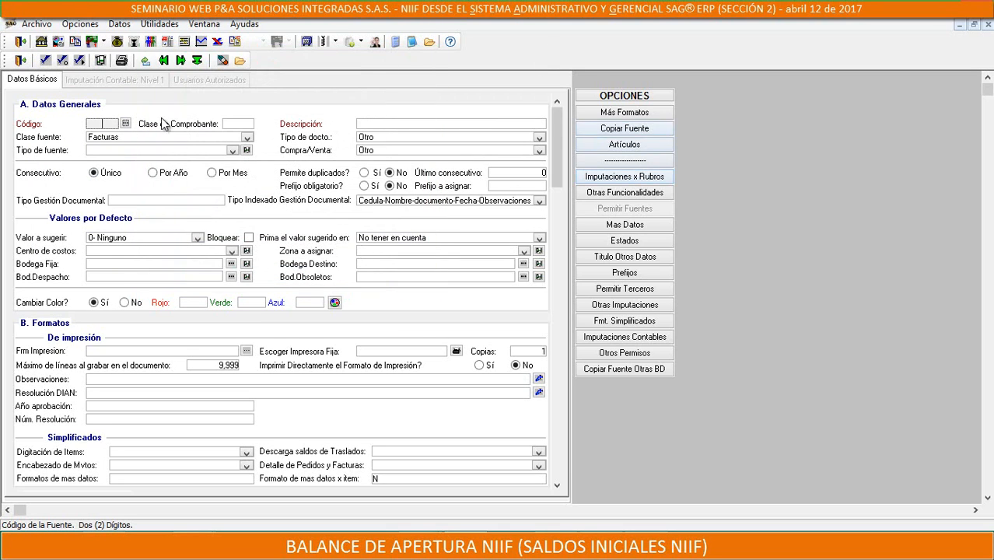
Load source S1 again and open the form for copying it to new source S6
click(245, 124)
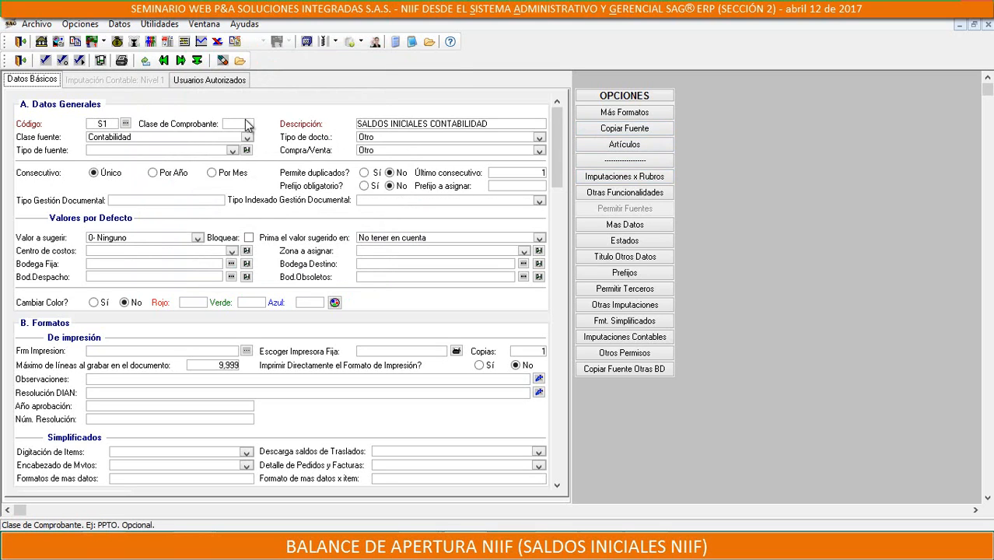
click(624, 129)
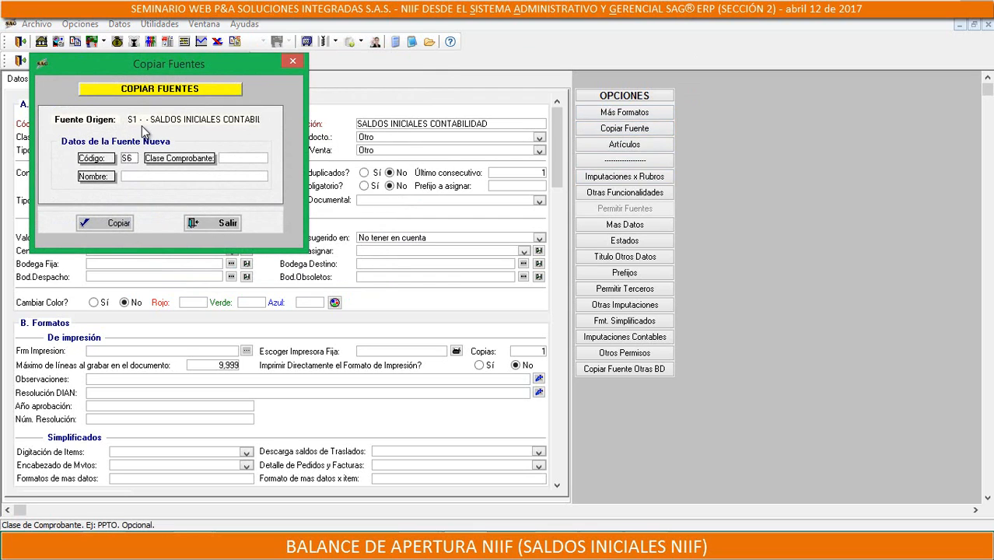
Switch to the NIIF opening balance query in Notepad and change the FUENTE value to 'S6'
click(420, 546)
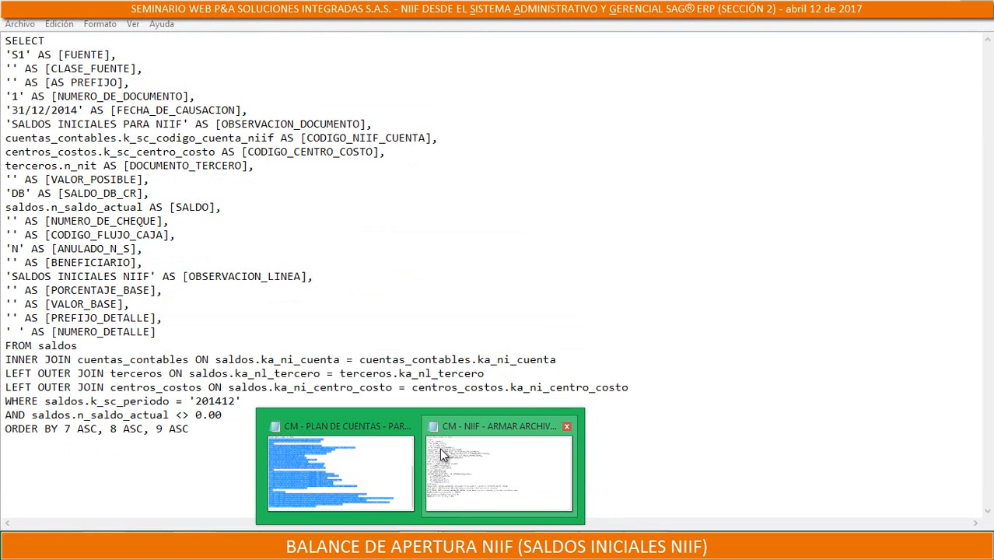
click(442, 455)
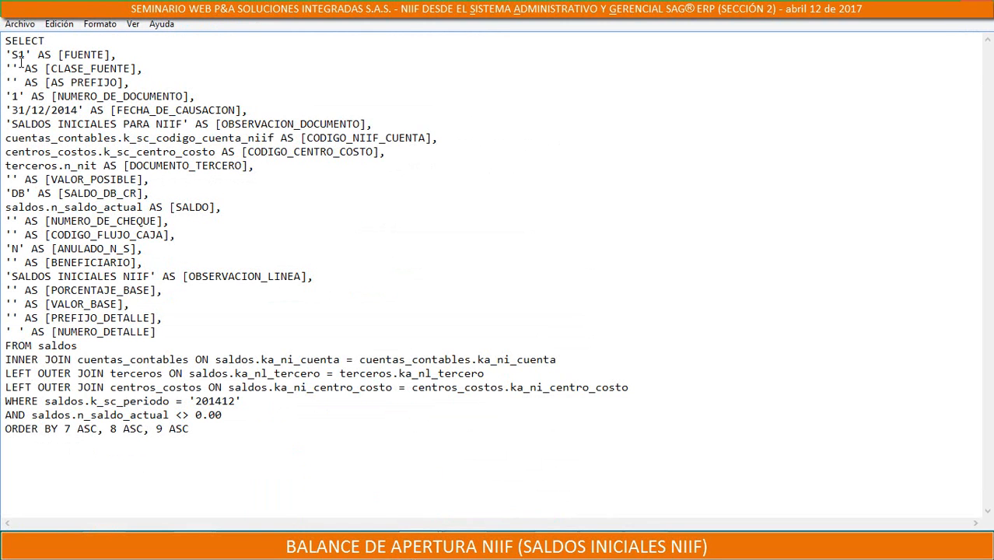
drag(23, 54, 11, 55)
click(29, 55)
drag(25, 55, 11, 55)
text(S)
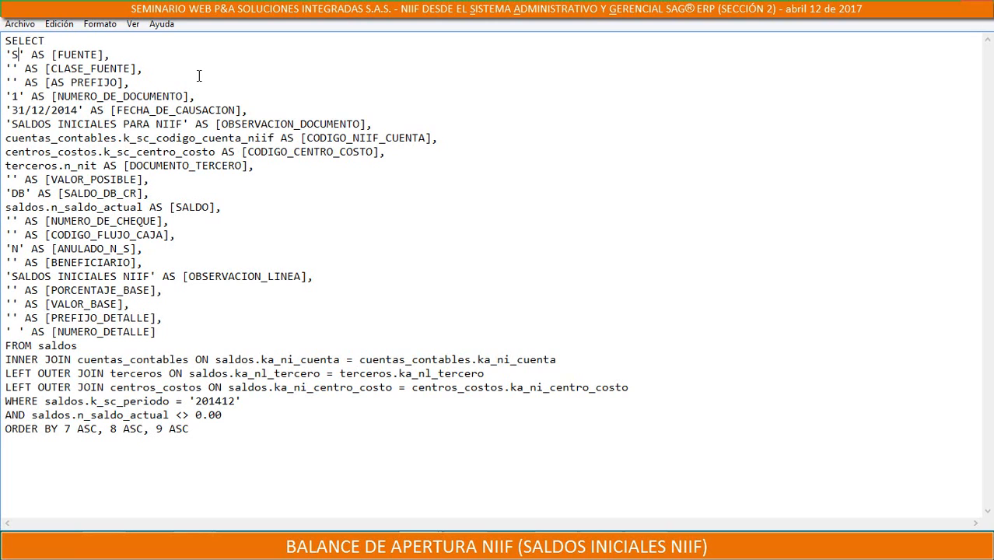
text(6)
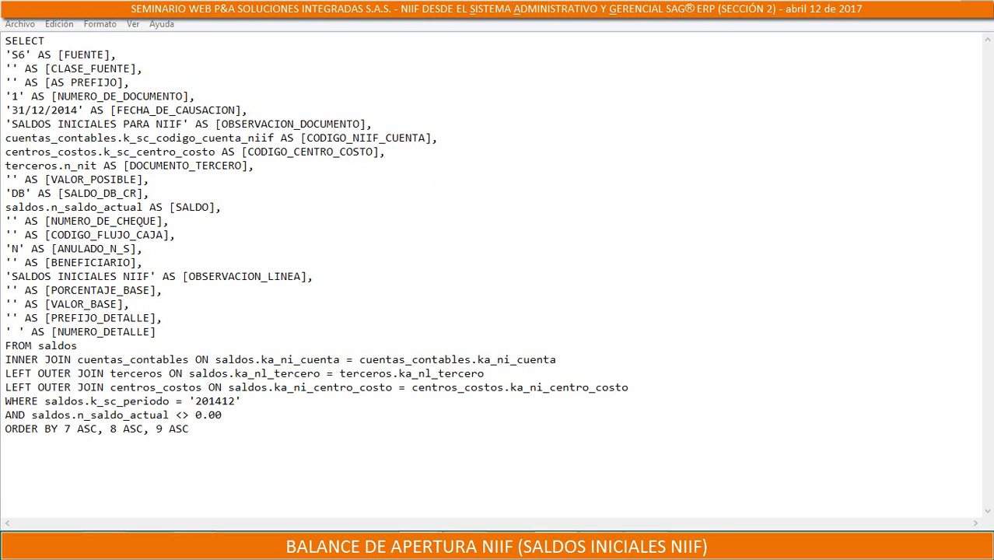
Return to SAG ERP's source copy form and create source S6 from S1 with the name SALDOS INICIALES NIIF
click(545, 546)
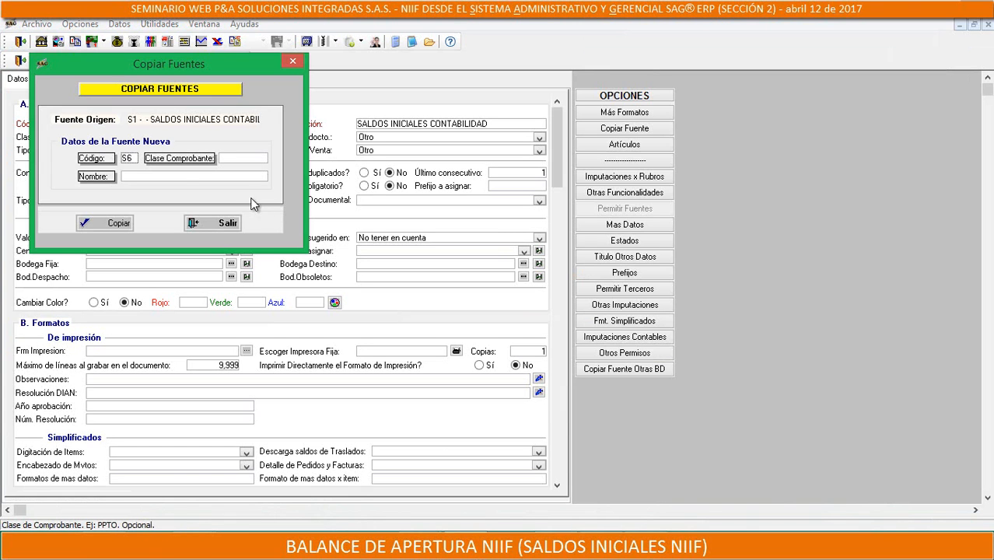
click(170, 178)
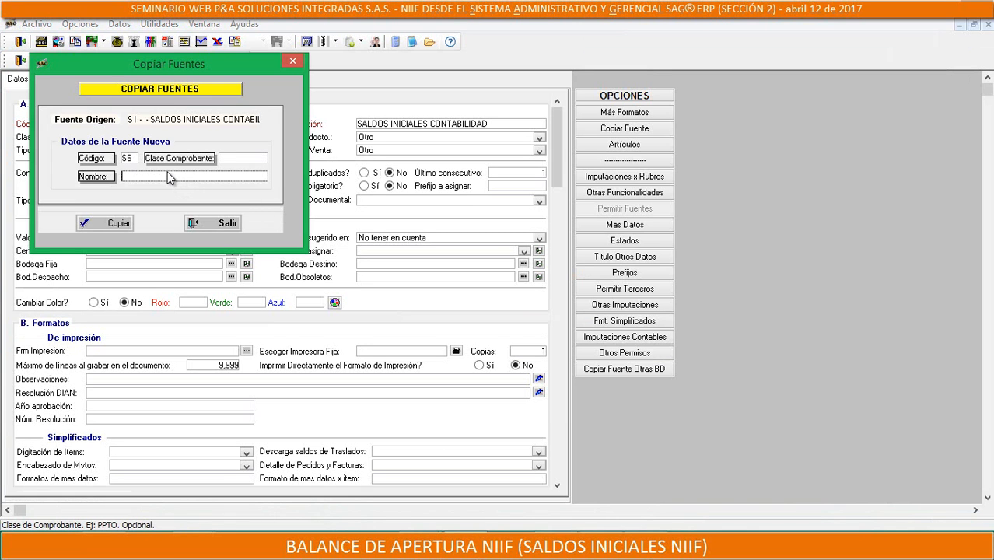
text(BALANCE APERT)
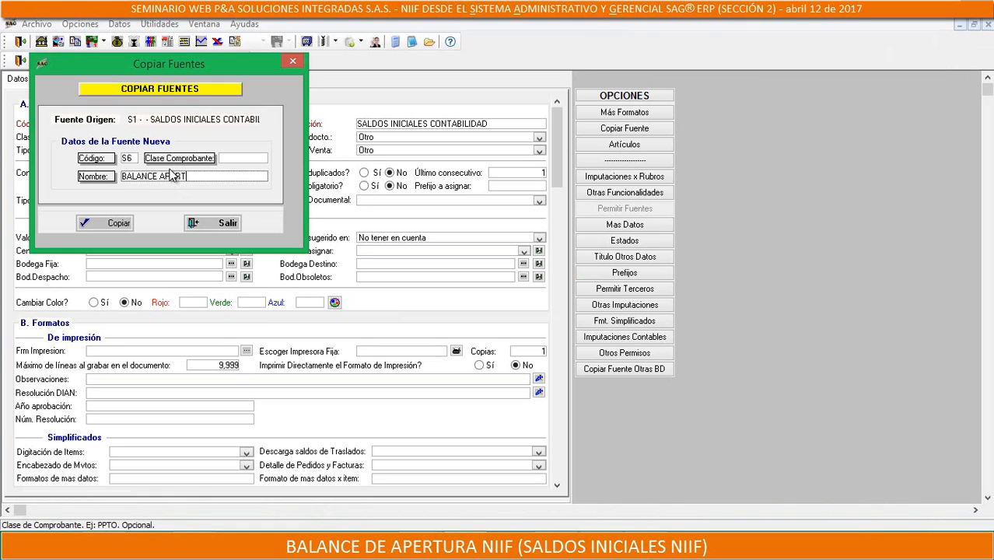
text(URA)
key(BackSpace)
key(BackSpace)
key(BackSpace)
key(BackSpace)
key(BackSpace)
key(BackSpace)
key(BackSpace)
key(BackSpace)
key(BackSpace)
key(BackSpace)
key(BackSpace)
key(BackSpace)
key(BackSpace)
key(BackSpace)
key(BackSpace)
key(BackSpace)
text(SALDOS INICIALES NIIF)
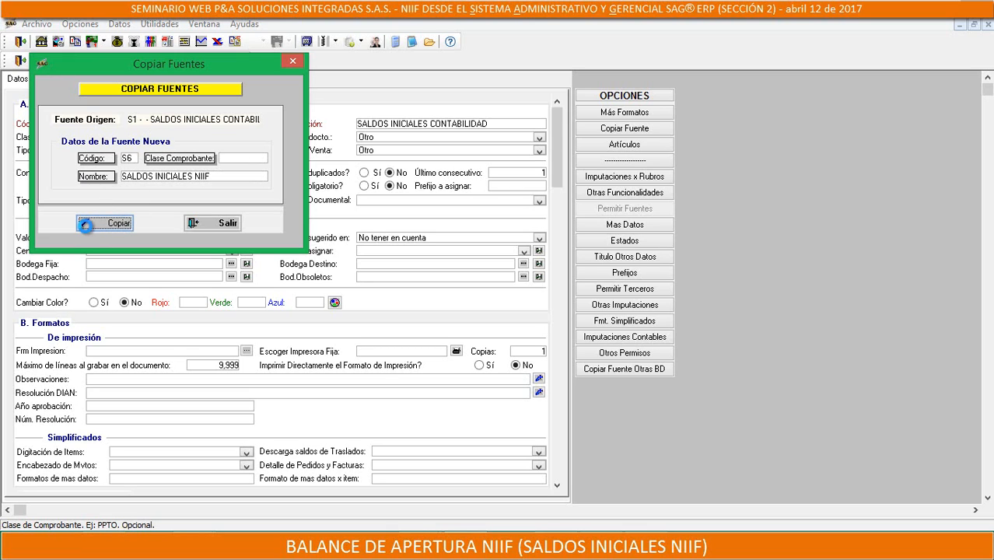
click(87, 227)
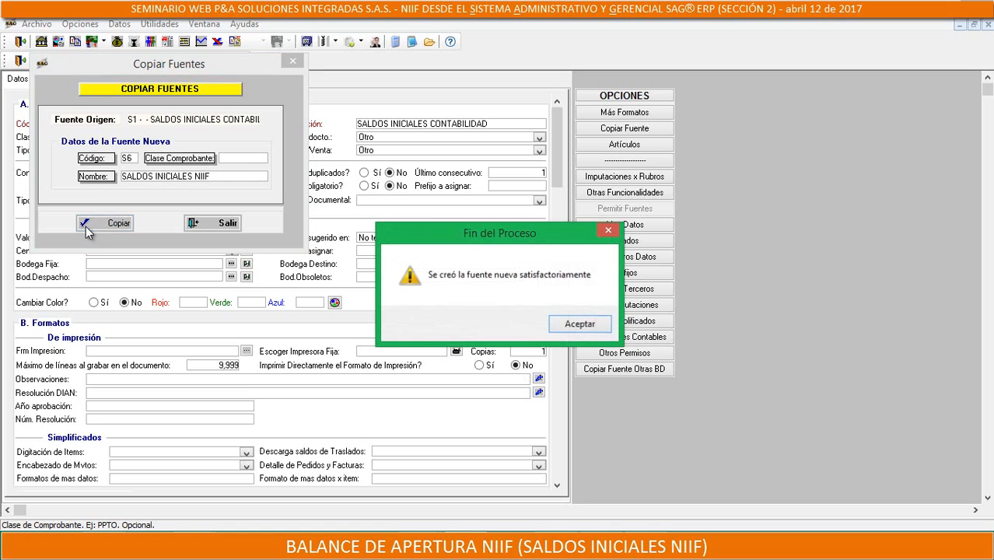
click(560, 330)
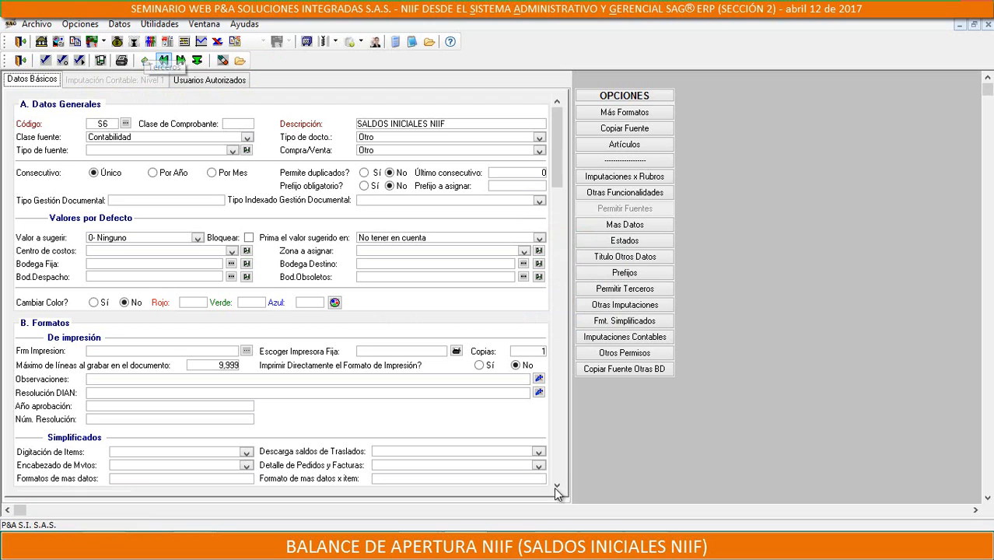
Switch to the opening balance query in Notepad and examine its source code, document number, accrual date and period filter
click(421, 545)
click(495, 462)
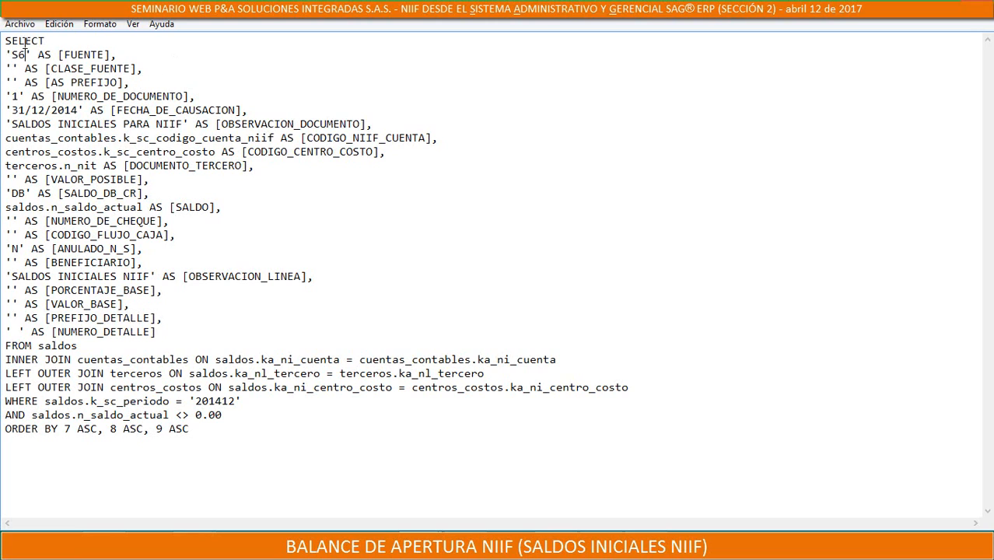
drag(11, 53, 28, 54)
drag(11, 96, 17, 96)
drag(80, 110, 12, 111)
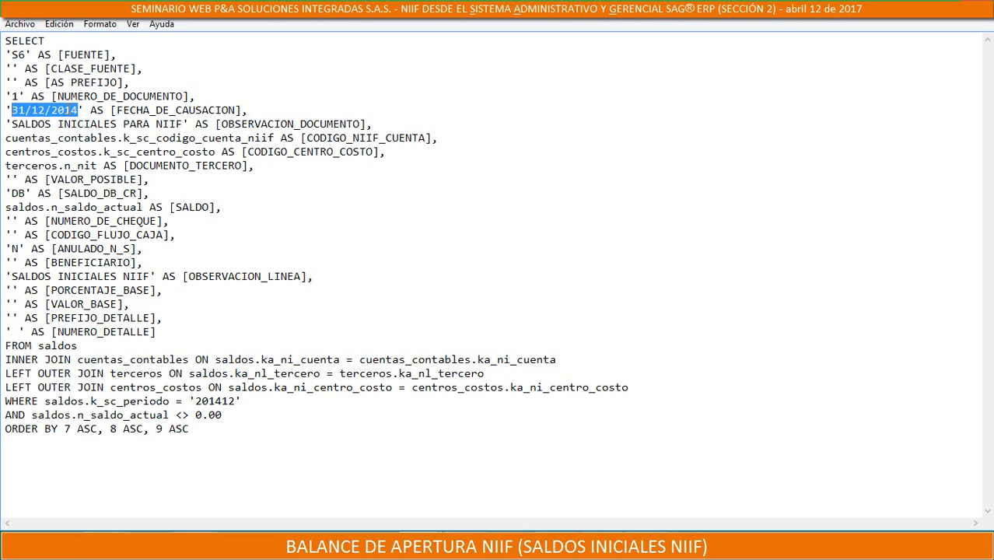
drag(27, 111, 56, 111)
click(50, 110)
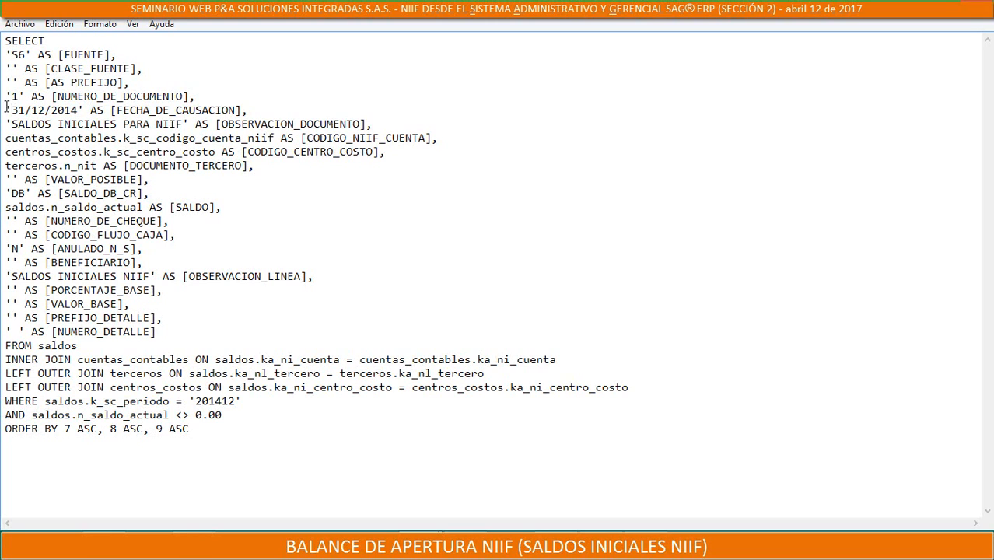
drag(10, 111, 7, 108)
drag(241, 401, 195, 401)
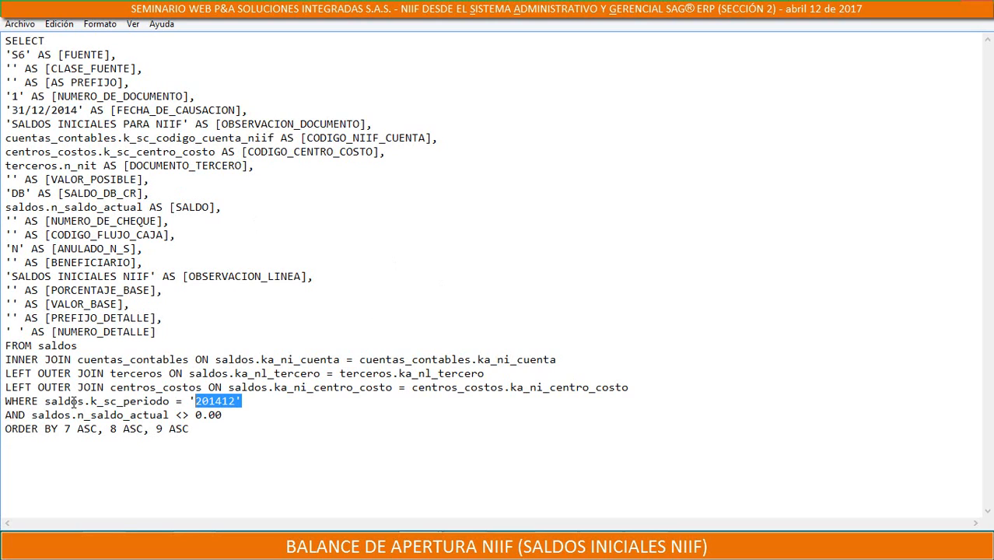
Change the period in the query's WHERE clause to '201512' and highlight the whole query
click(236, 401)
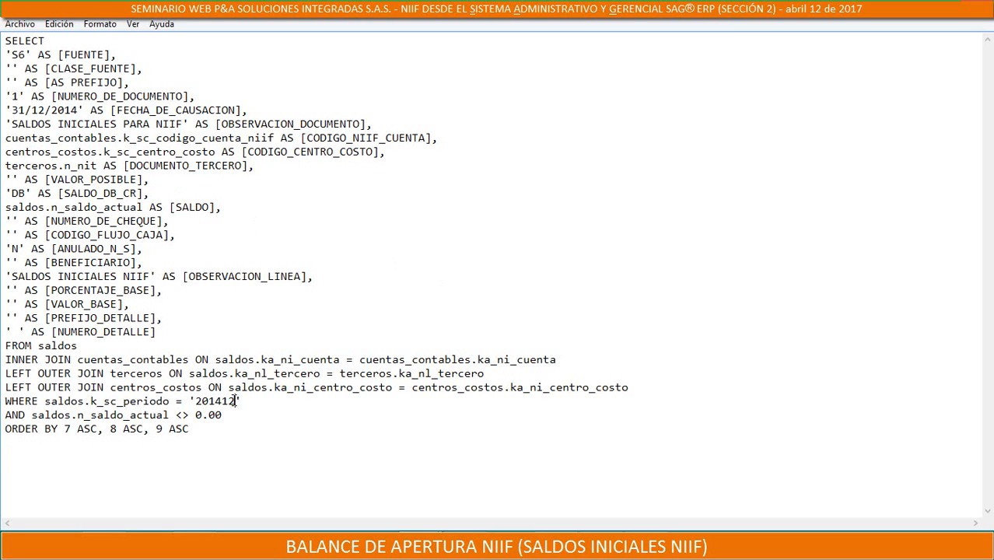
double_click(225, 401)
mouse_move(236, 400)
mouse_down()
mouse_move(188, 400)
mouse_move(235, 401)
mouse_up()
click(222, 401)
key(BackSpace)
text(5)
drag(244, 401, 222, 401)
click(223, 400)
drag(194, 430, 3, 46)
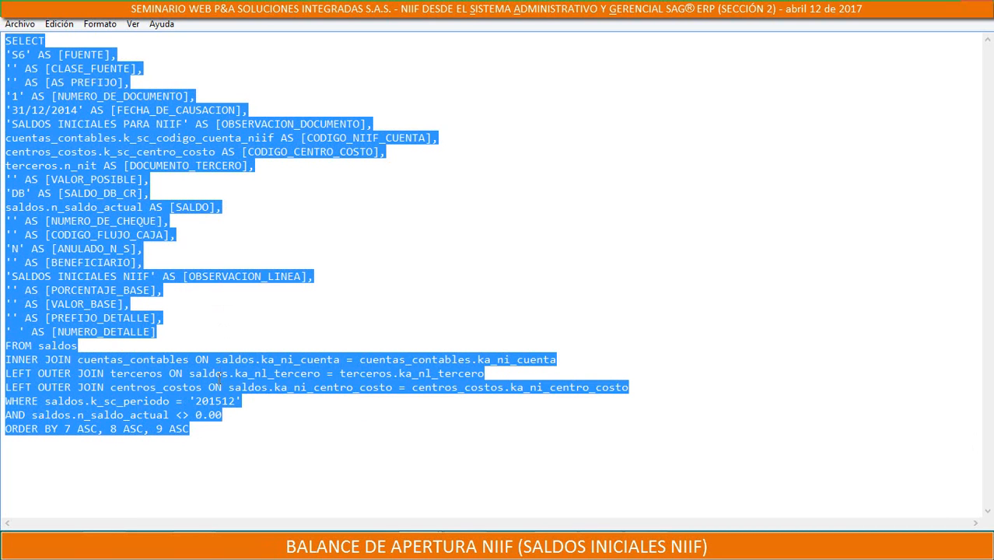
Restore the period in the query's WHERE clause to '201412'
click(221, 377)
key(Delete)
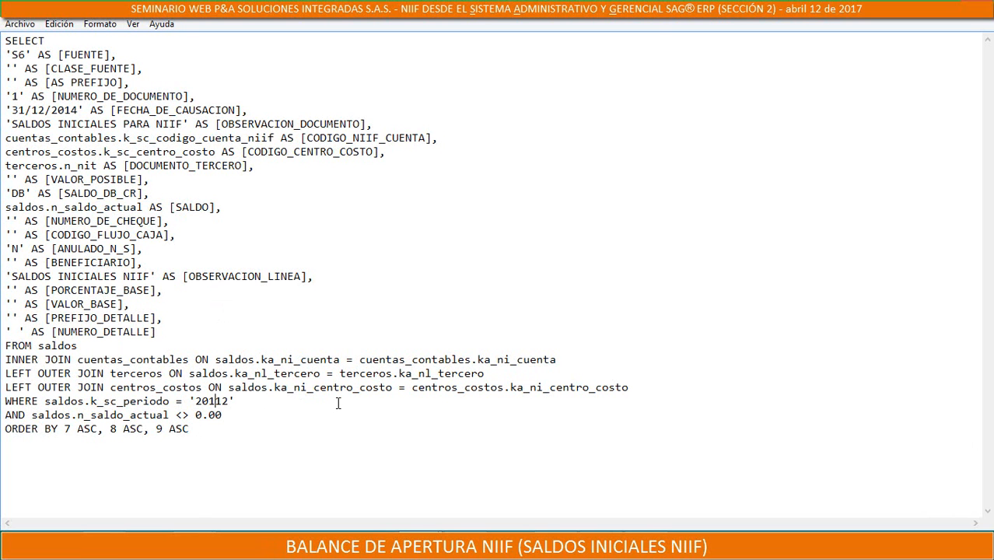
text(4)
Examine the query's period filter together with the full statement by highlighting them in turn
drag(236, 401, 195, 401)
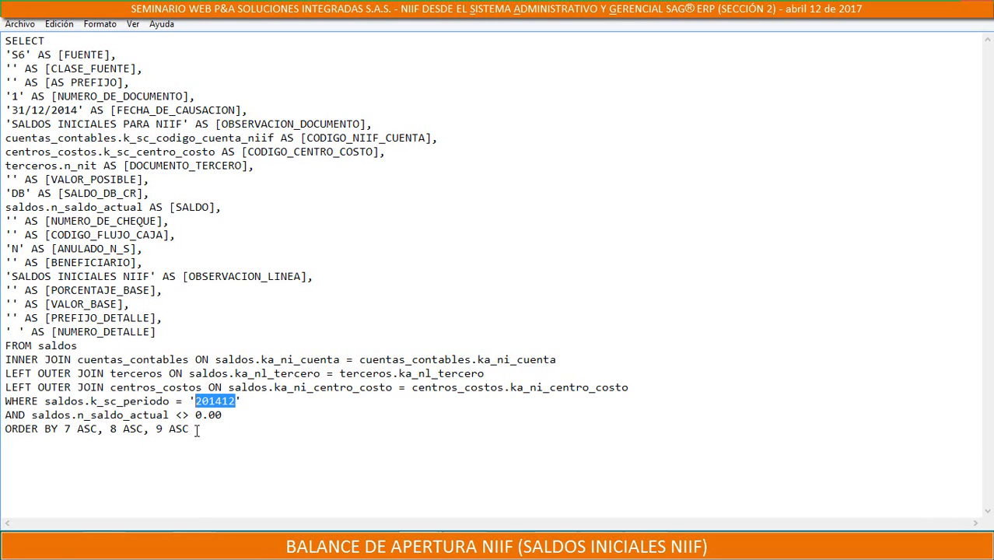
click(247, 399)
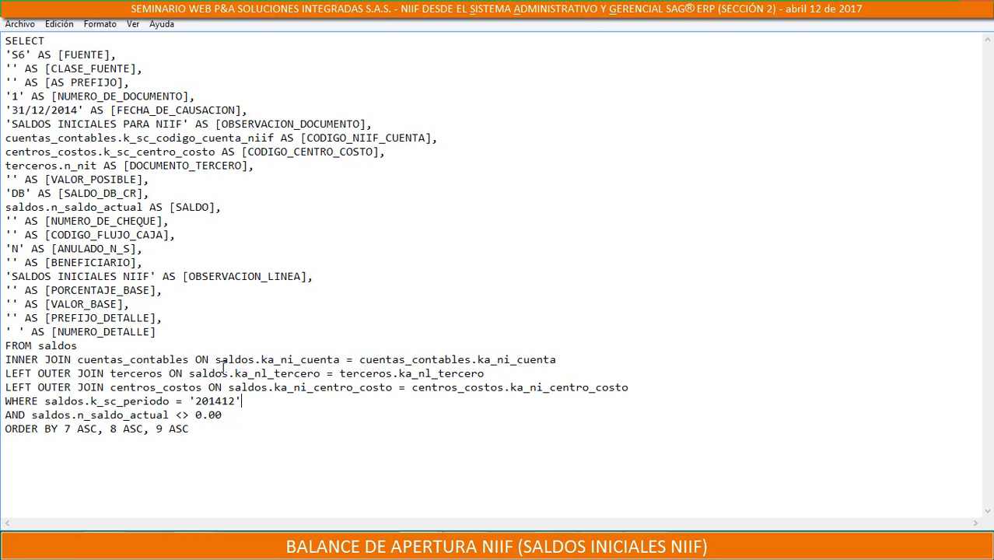
click(196, 432)
drag(191, 429, 4, 51)
click(227, 429)
drag(235, 400, 195, 401)
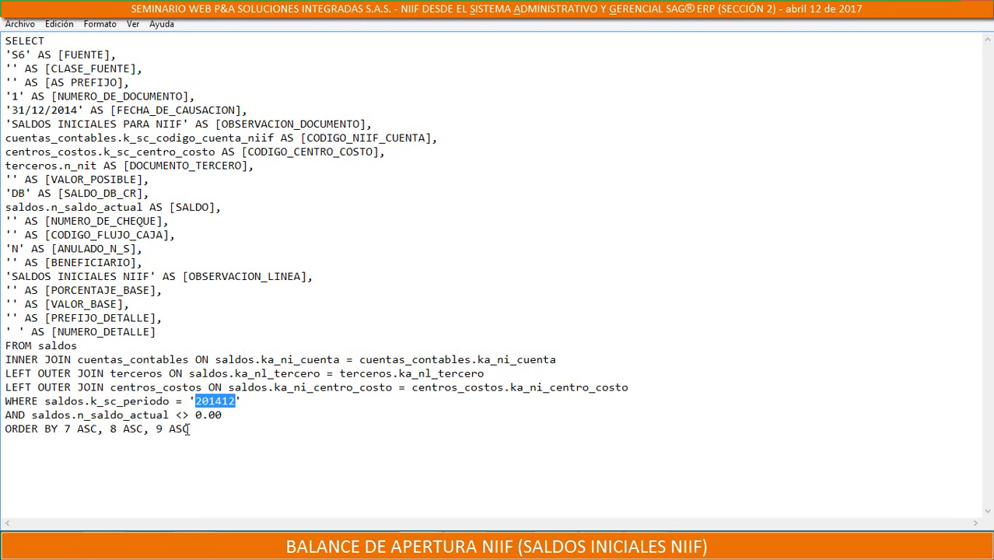
drag(189, 429, 4, 40)
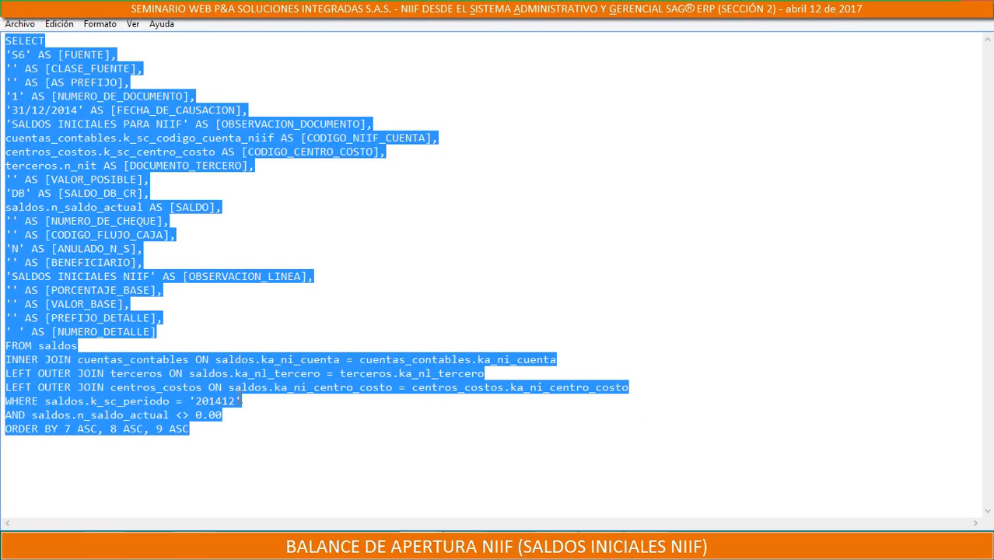
click(249, 402)
drag(243, 401, 188, 400)
click(244, 401)
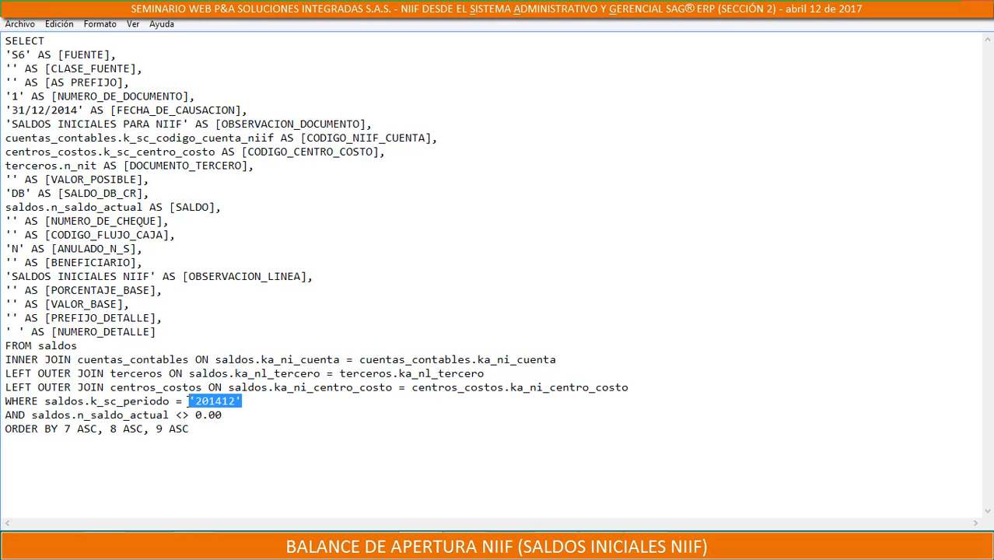
click(191, 429)
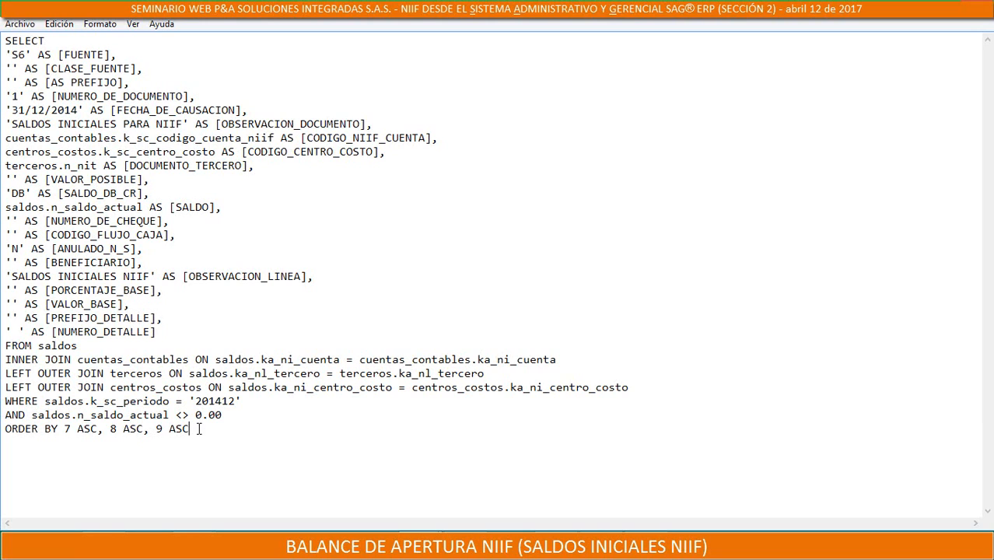
Copy the entire opening balance query from Notepad and switch back to SAG ERP
drag(195, 401, 7, 39)
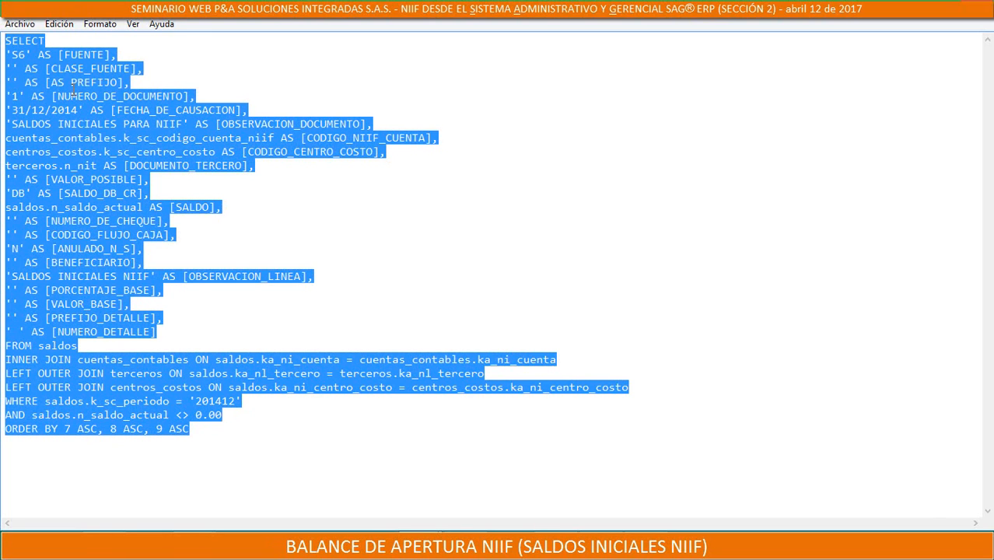
right_click(72, 89)
click(44, 135)
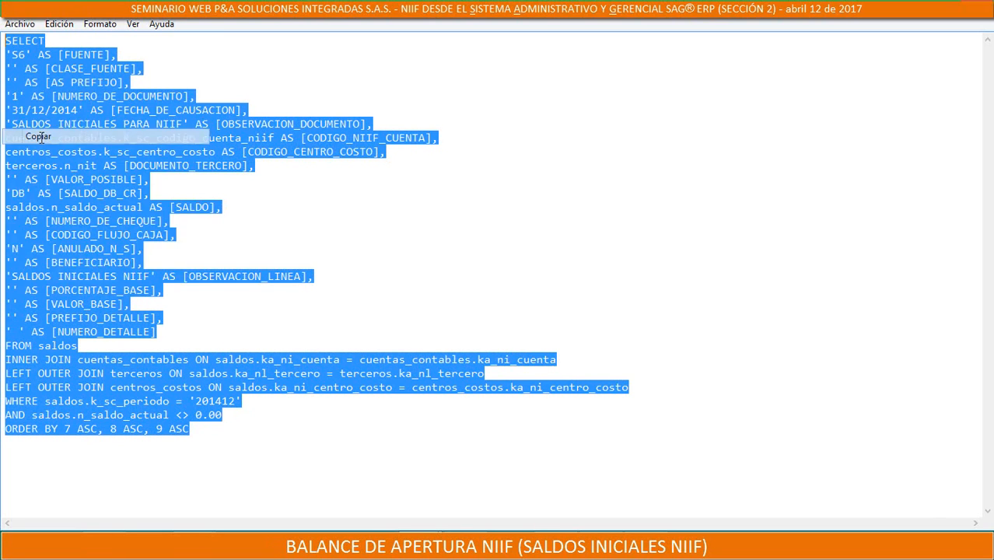
click(492, 547)
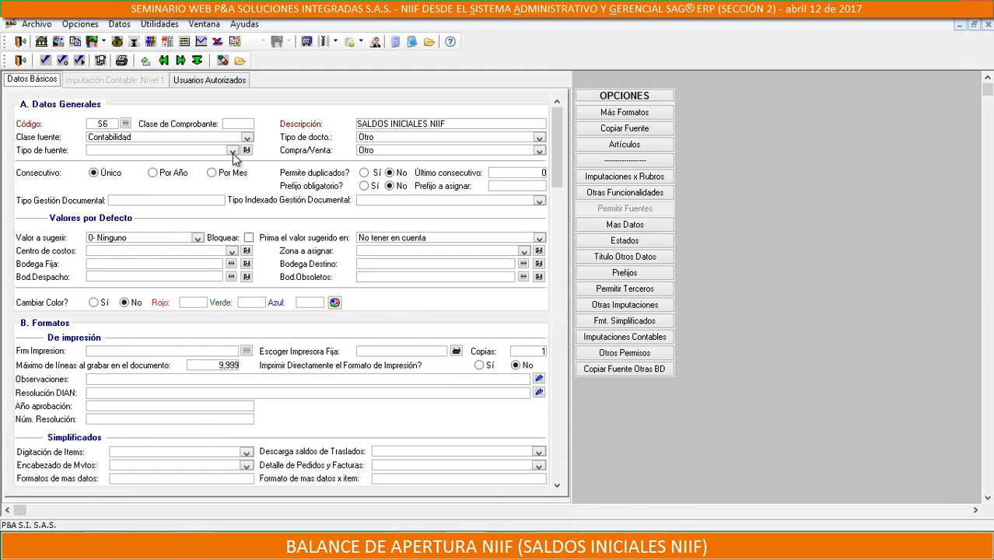
Leave the document source form and the current module, reopen the Configuración module and open the manual query designer
click(20, 61)
click(20, 41)
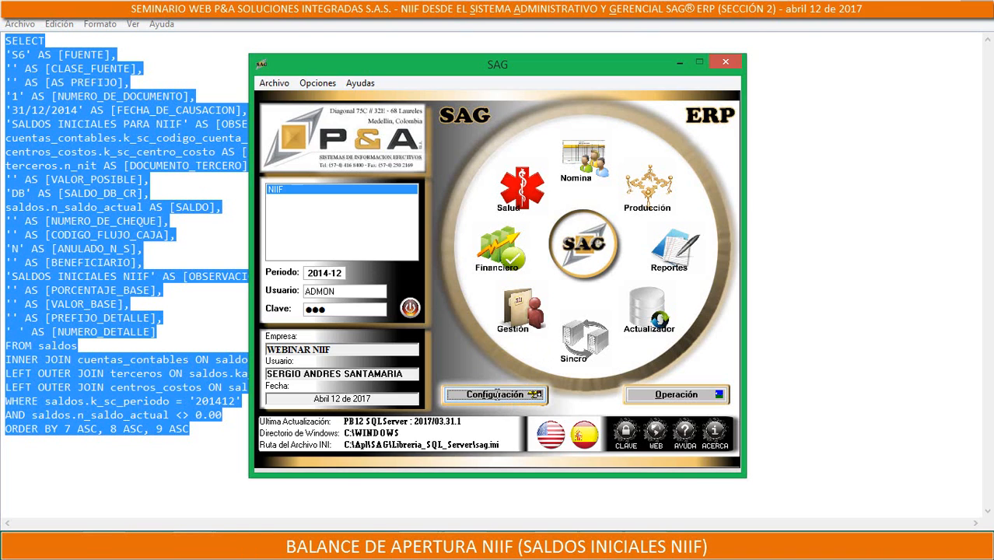
click(497, 394)
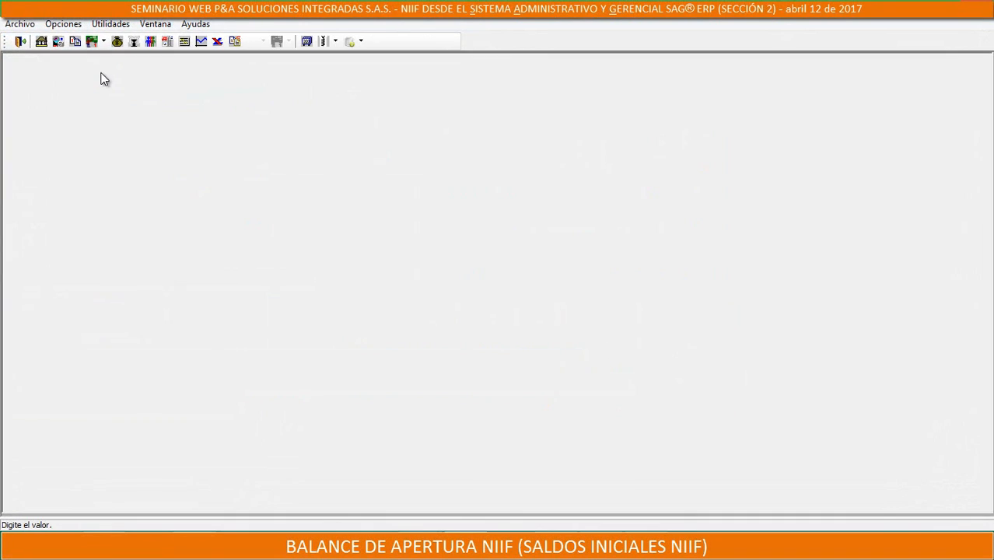
click(109, 24)
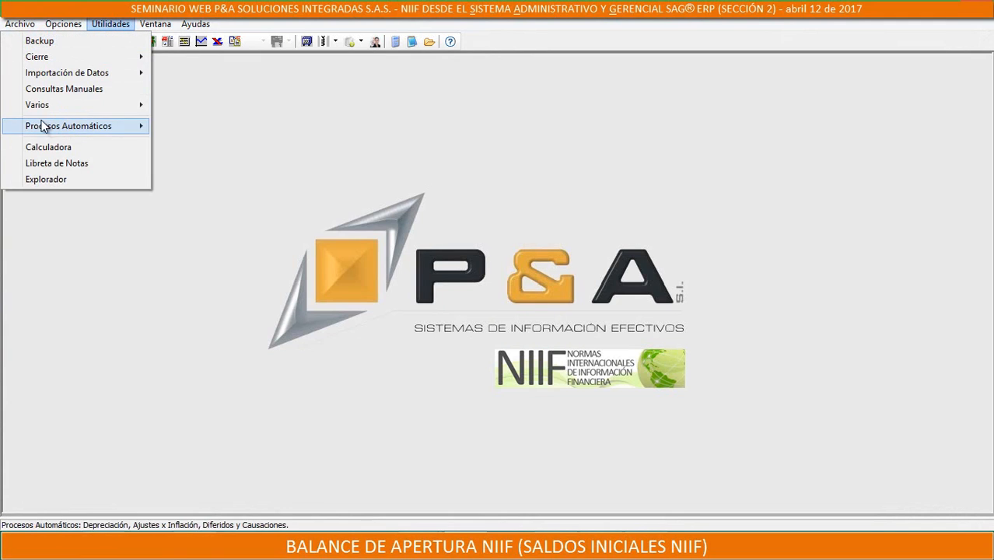
click(74, 90)
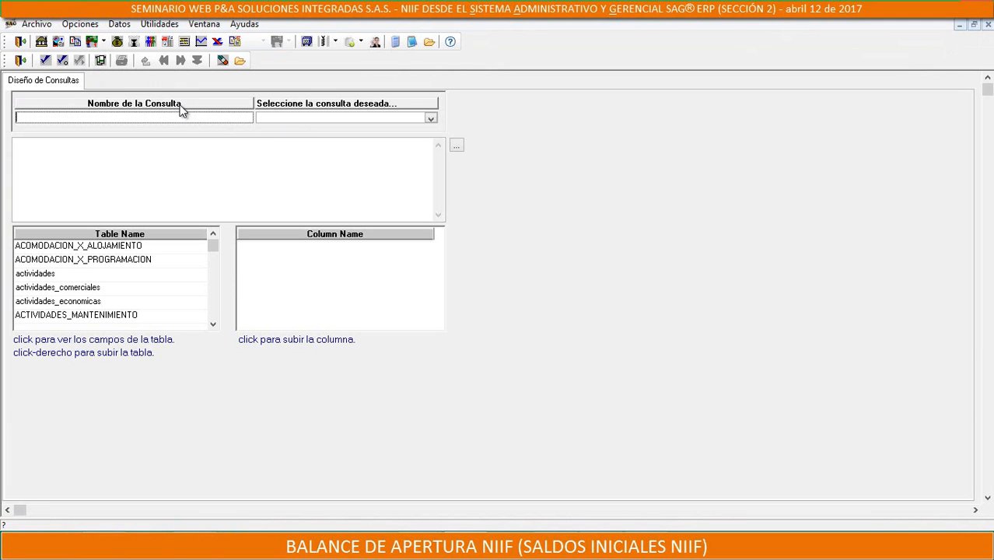
Name the new manual query "Balance de apertura NIIF" and paste the copied opening balance SQL as its statement
text(Balance de apertura NIIF)
click(133, 148)
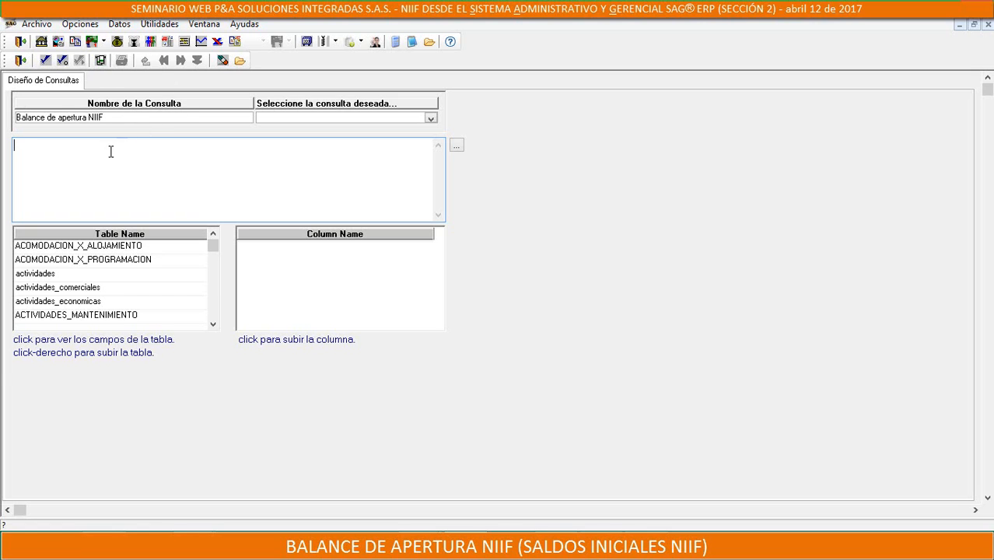
right_click(60, 170)
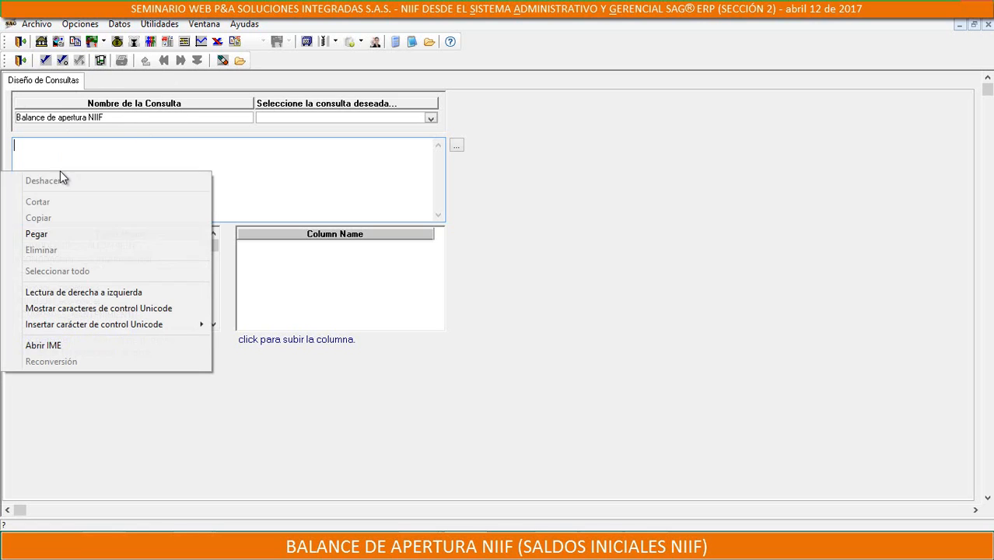
click(50, 234)
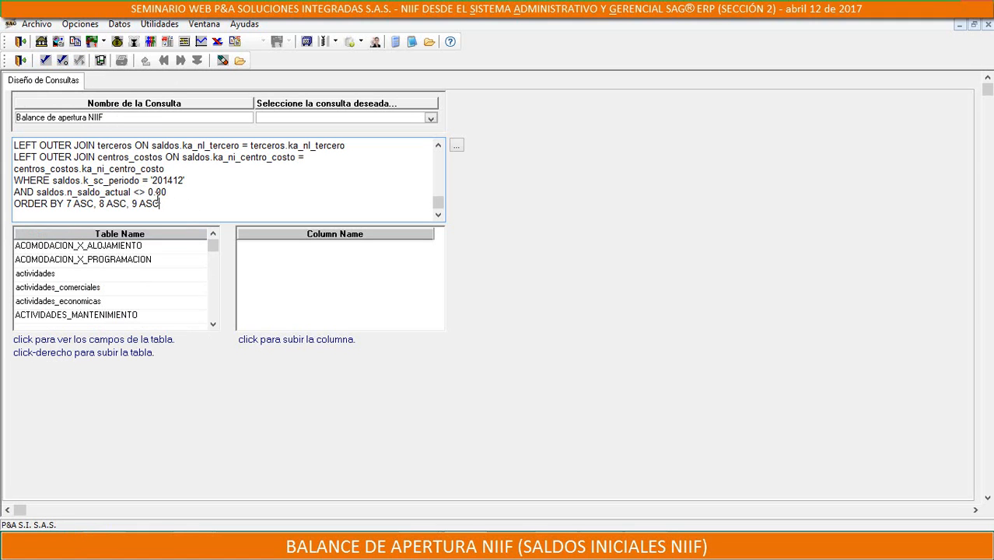
Leave the query designer and the Configuración module, and open the manual queries report in the Operación module
click(20, 59)
click(20, 43)
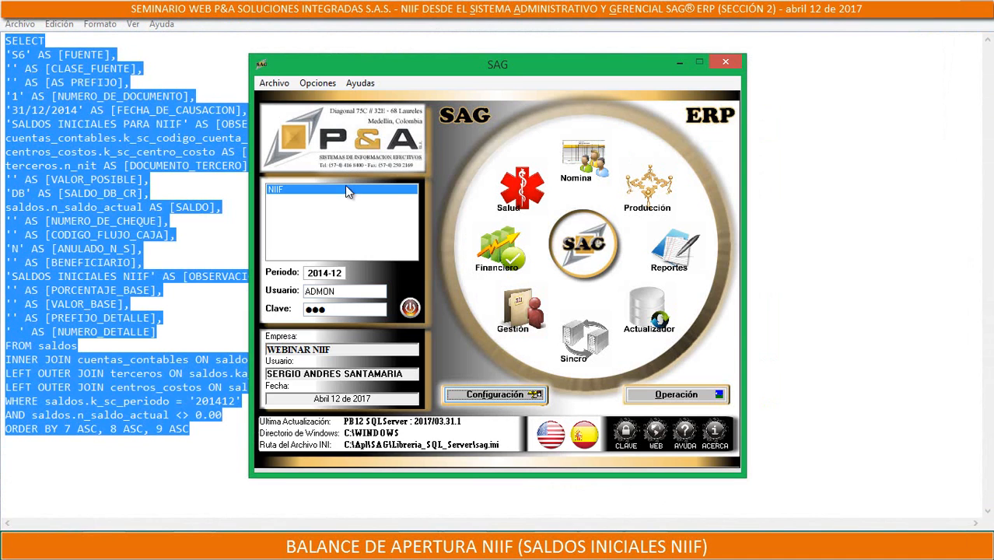
click(694, 400)
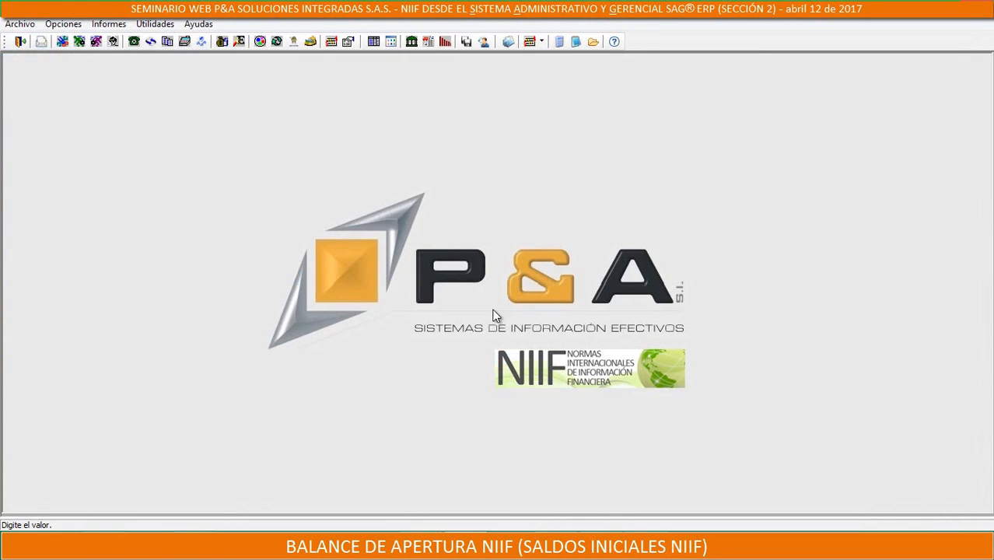
click(108, 24)
mouse_move(99, 45)
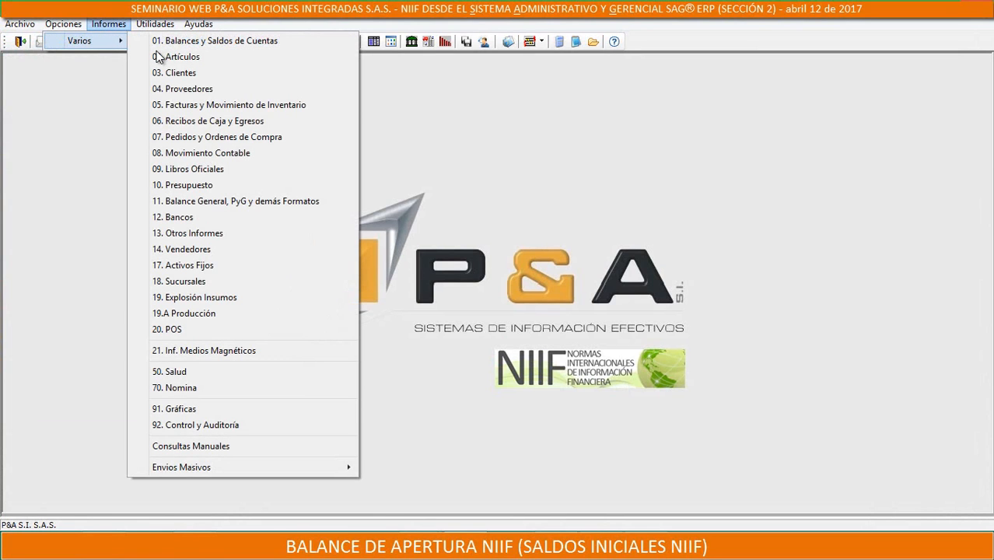
click(193, 446)
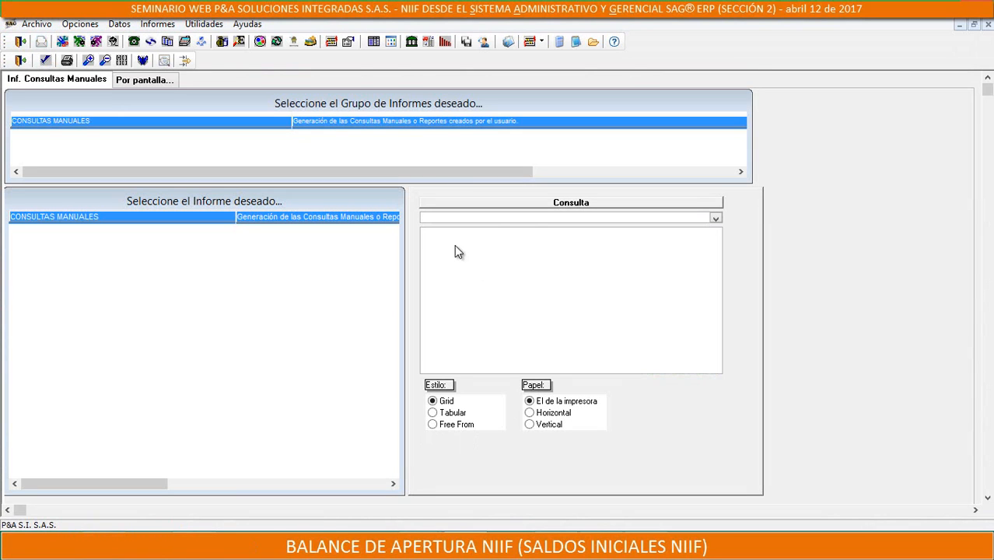
click(667, 221)
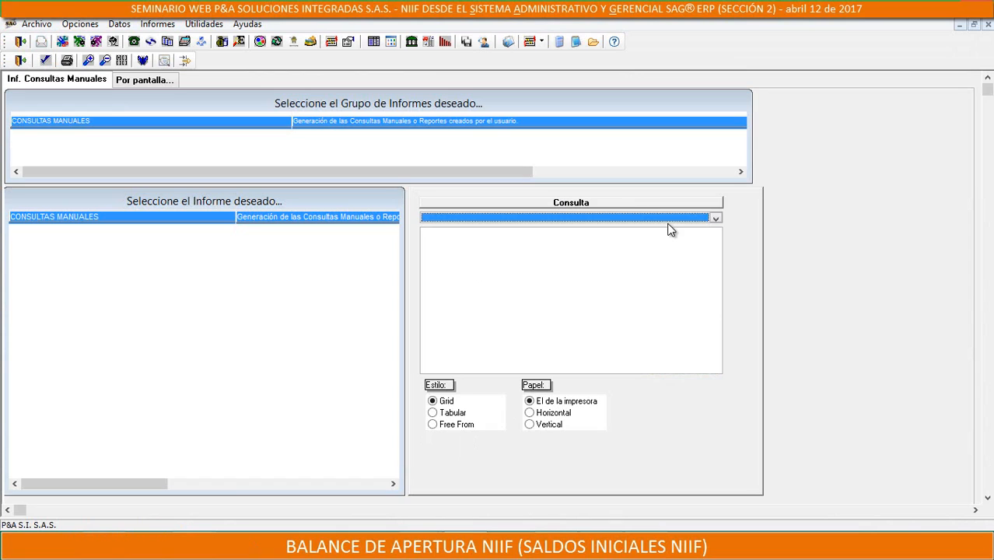
click(710, 219)
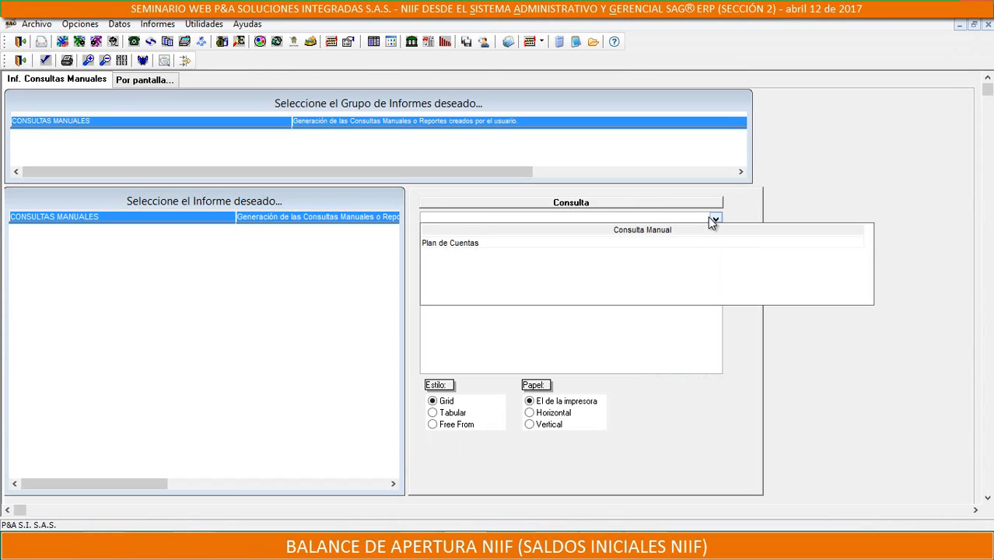
click(461, 244)
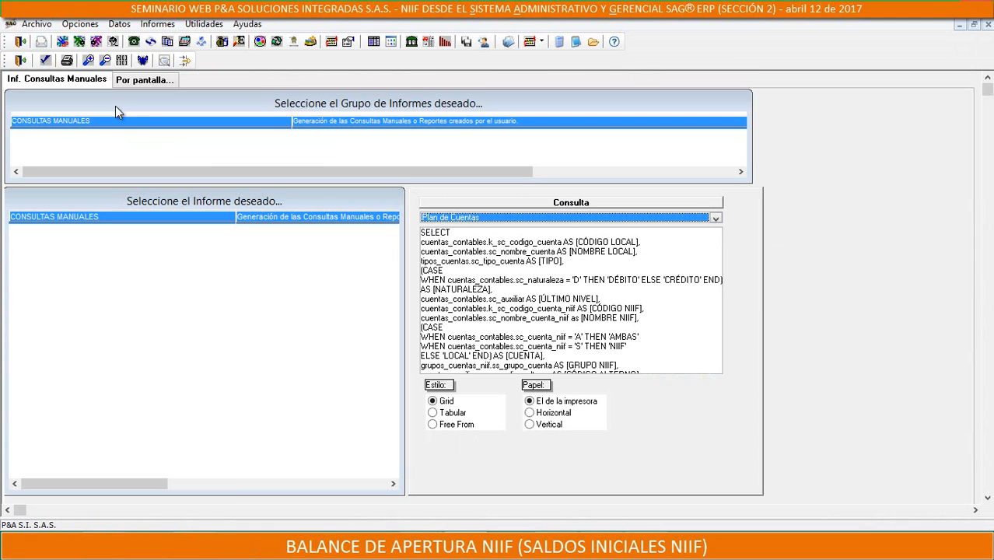
click(19, 60)
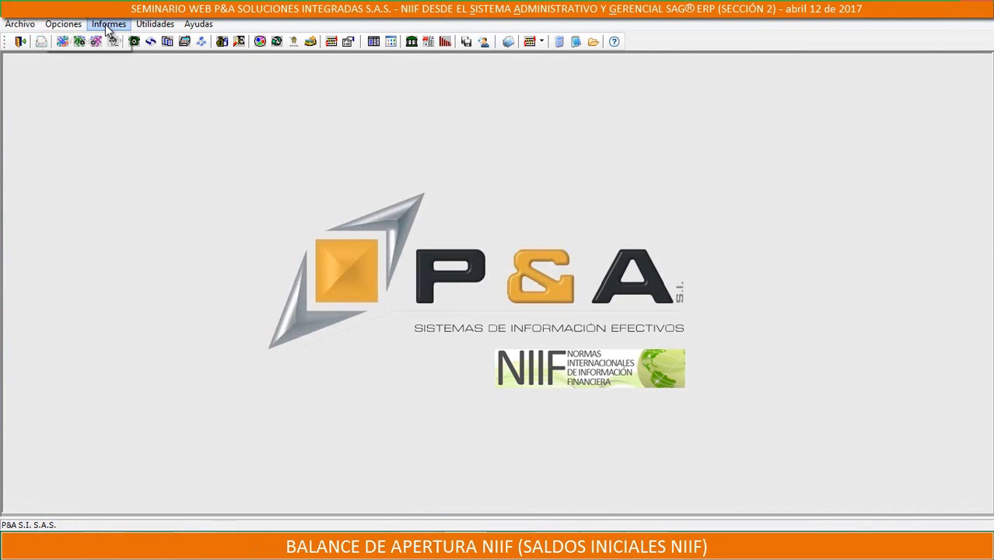
Reopen the manual queries report, load the Plan de Cuentas query and make its SQL text editable
click(108, 24)
mouse_move(80, 41)
click(191, 445)
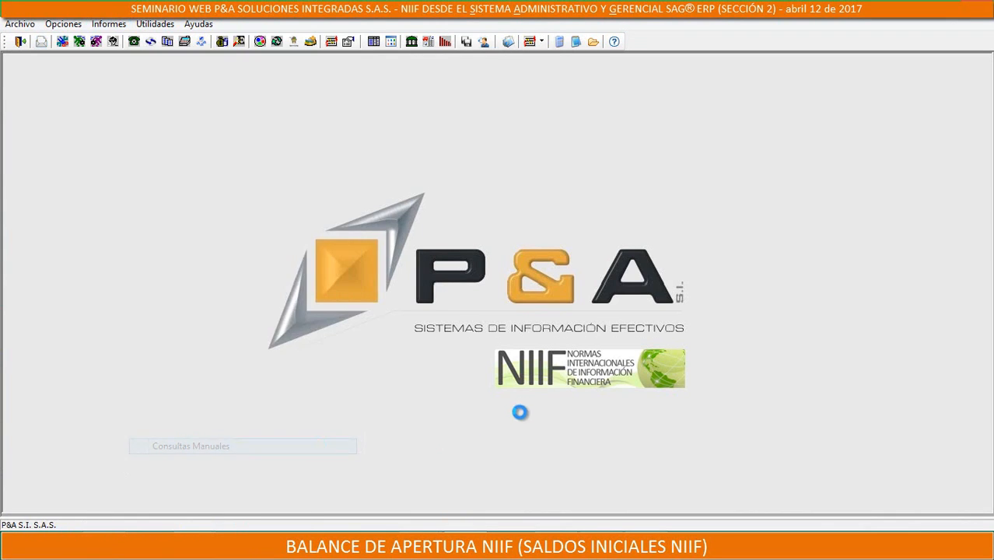
right_click(510, 294)
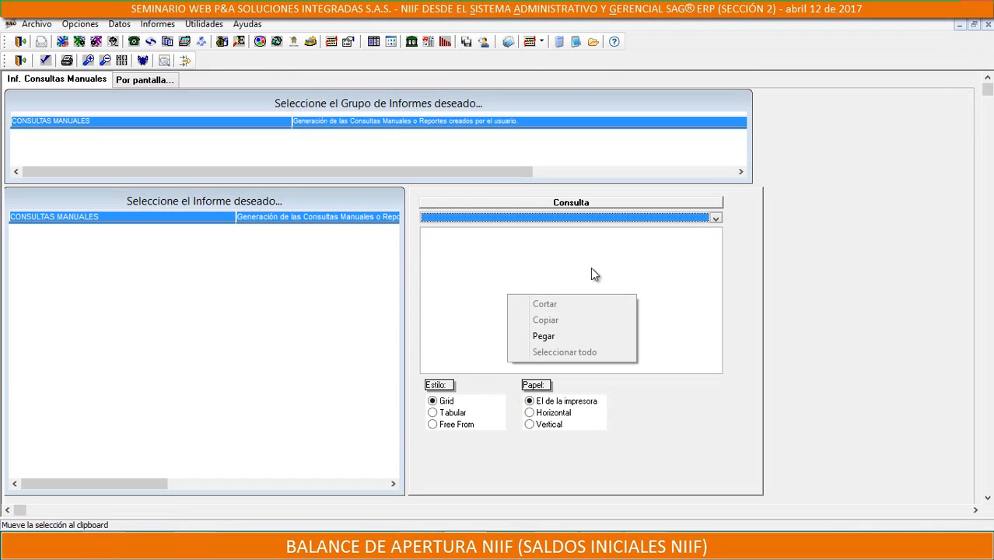
click(716, 219)
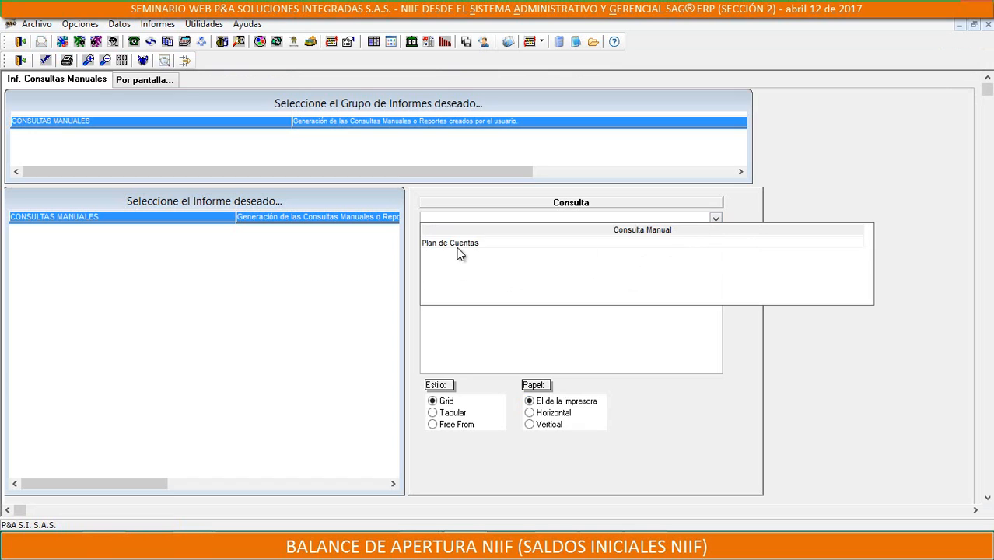
click(460, 251)
click(436, 239)
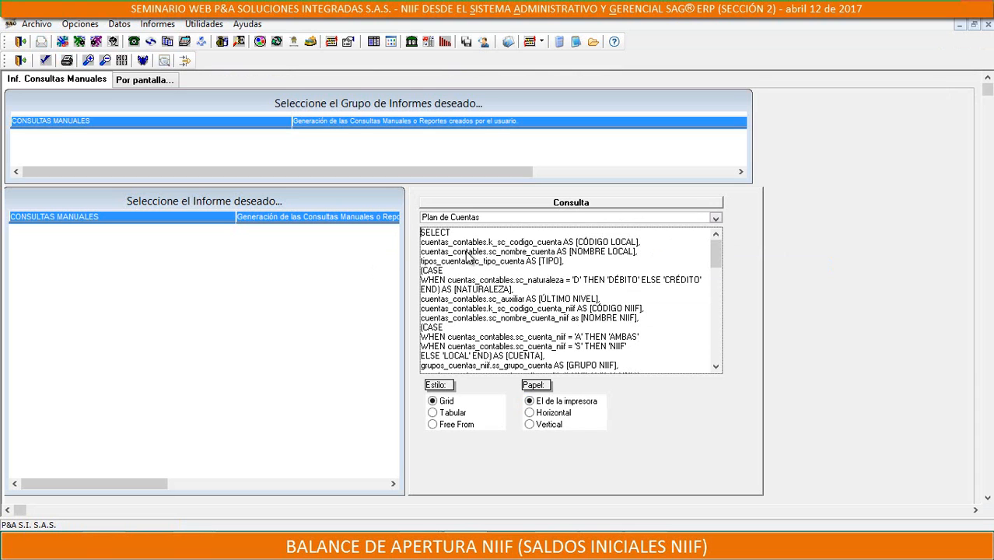
Replace the whole Plan de Cuentas statement with the copied opening balance query
drag(423, 237, 615, 506)
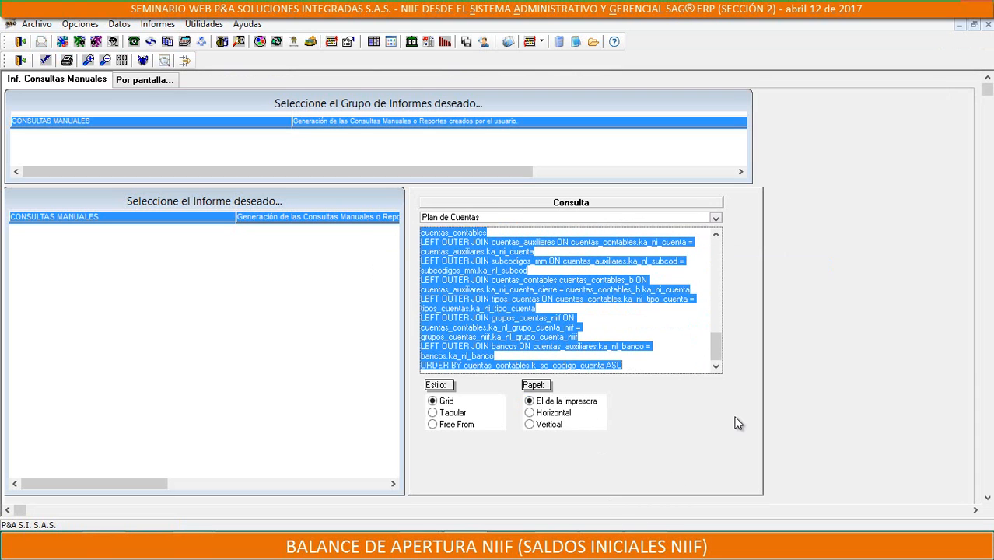
key(Delete)
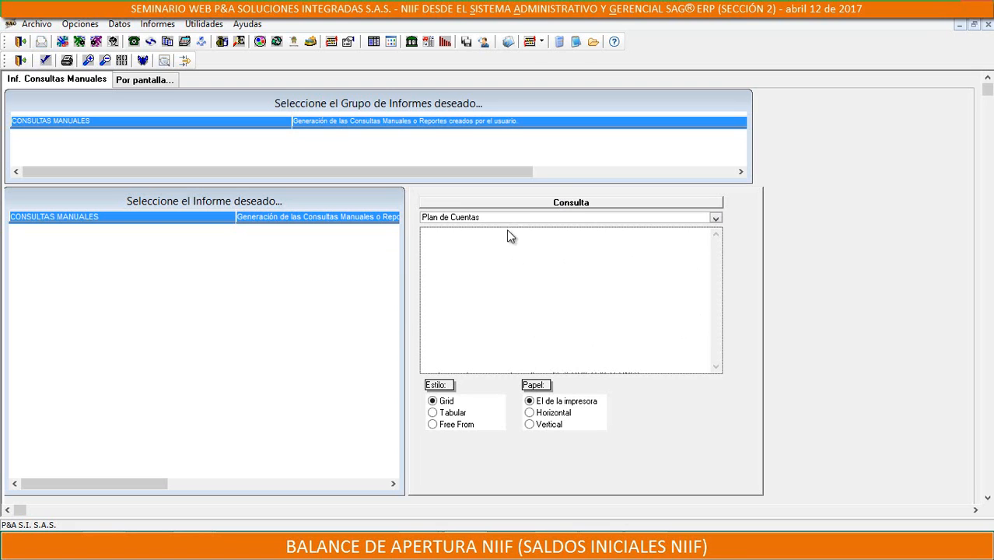
right_click(455, 236)
click(493, 280)
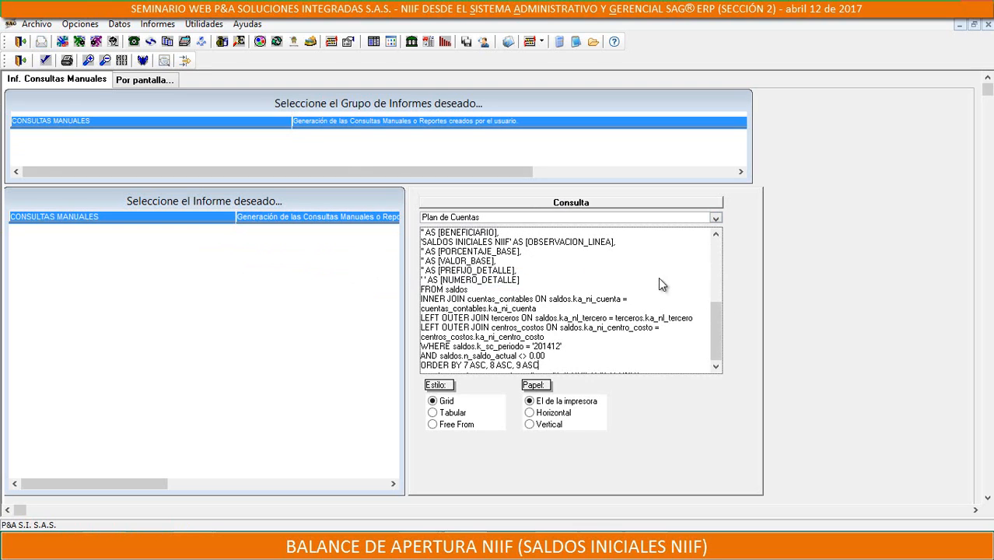
Generate the opening balance report and enlarge its result window to show more rows and columns
click(44, 62)
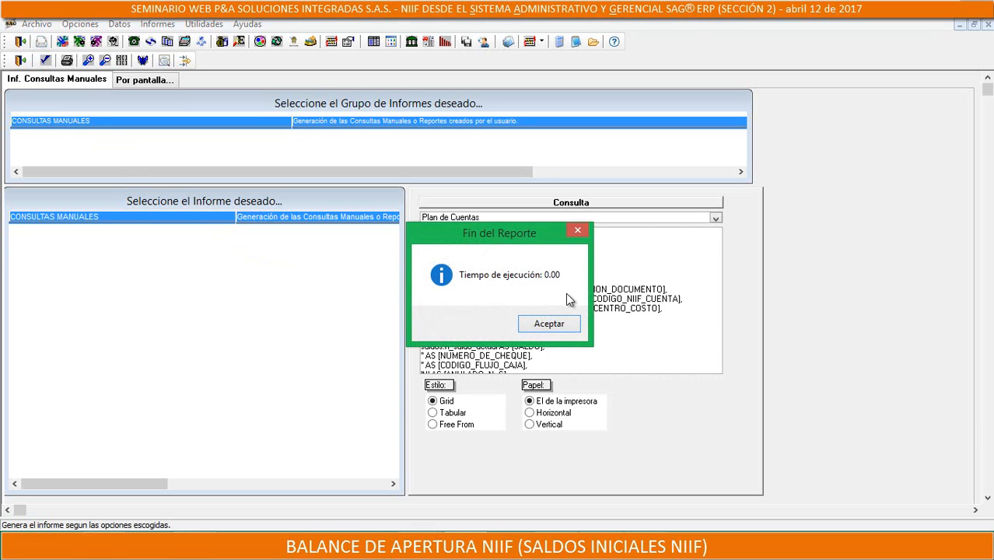
click(549, 322)
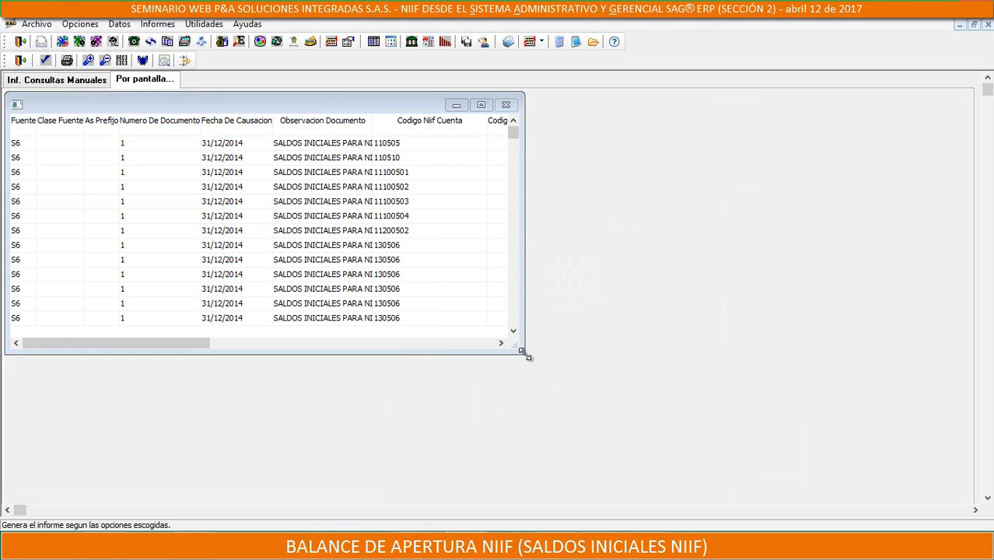
drag(524, 353, 941, 491)
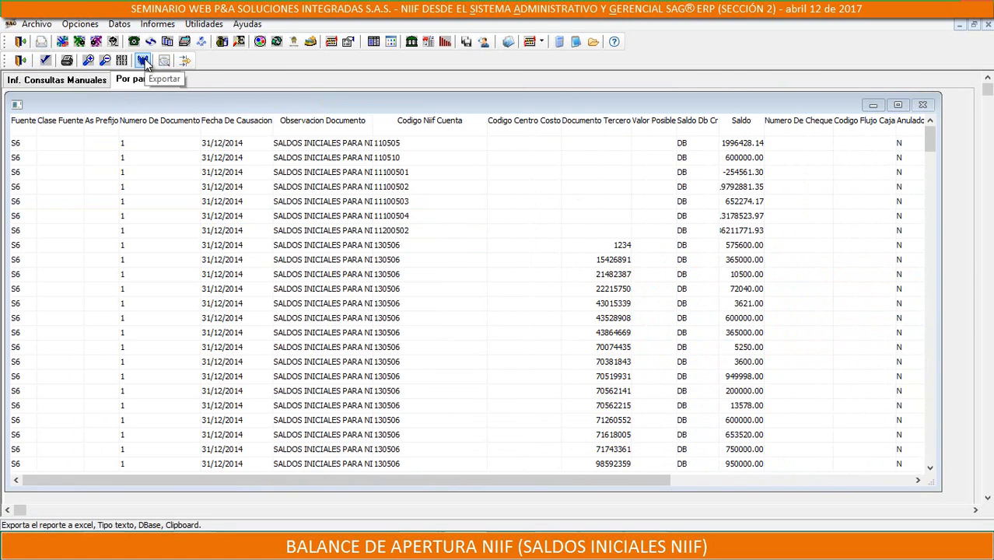
Export the report to C:\Apl\ as the Excel file BANIIF.xls, with data only
click(143, 60)
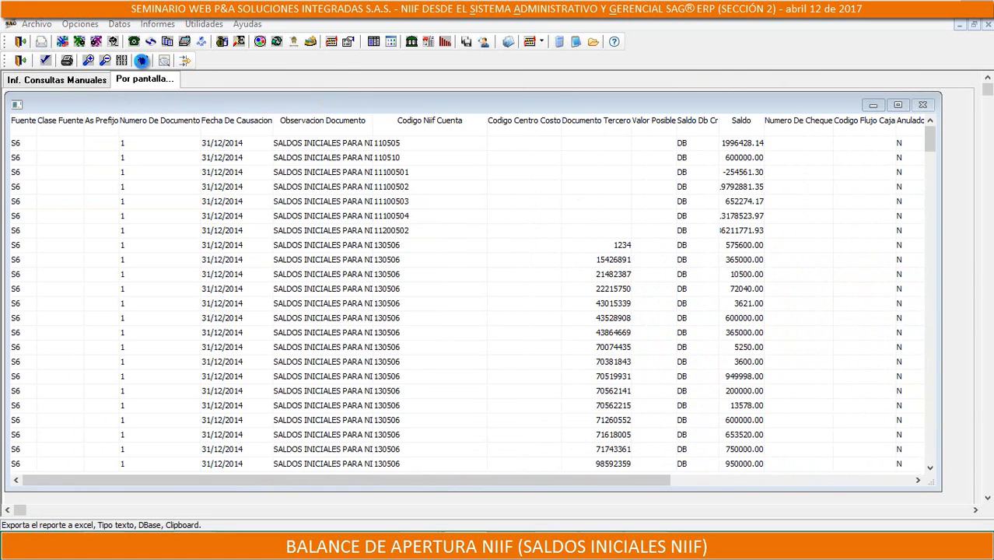
click(250, 91)
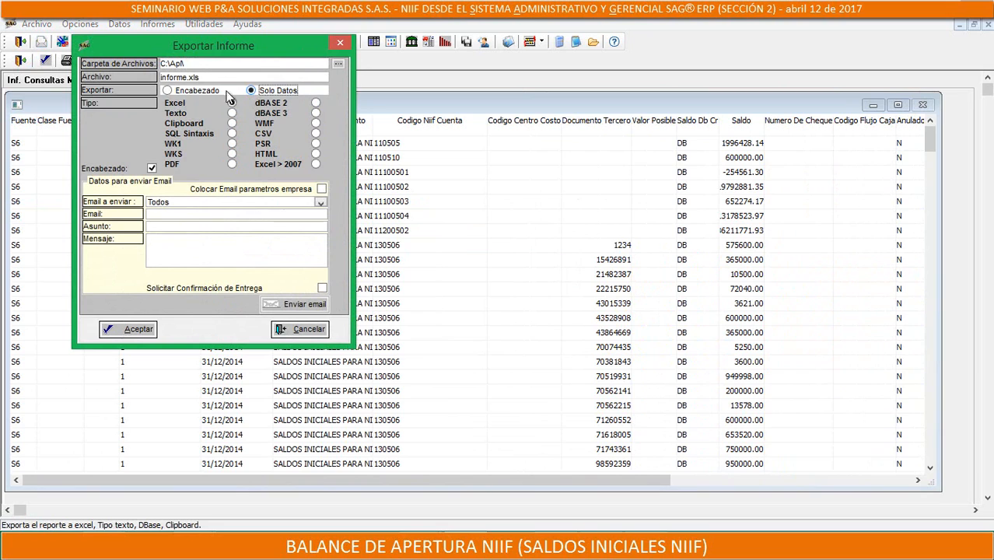
click(181, 77)
click(187, 78)
key(shift+Home)
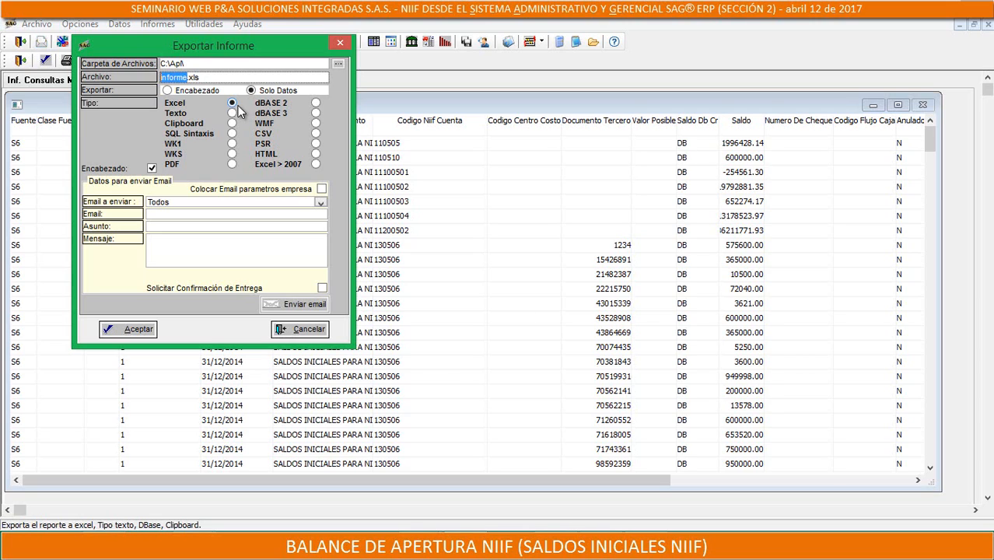
text(BANIIF)
click(185, 99)
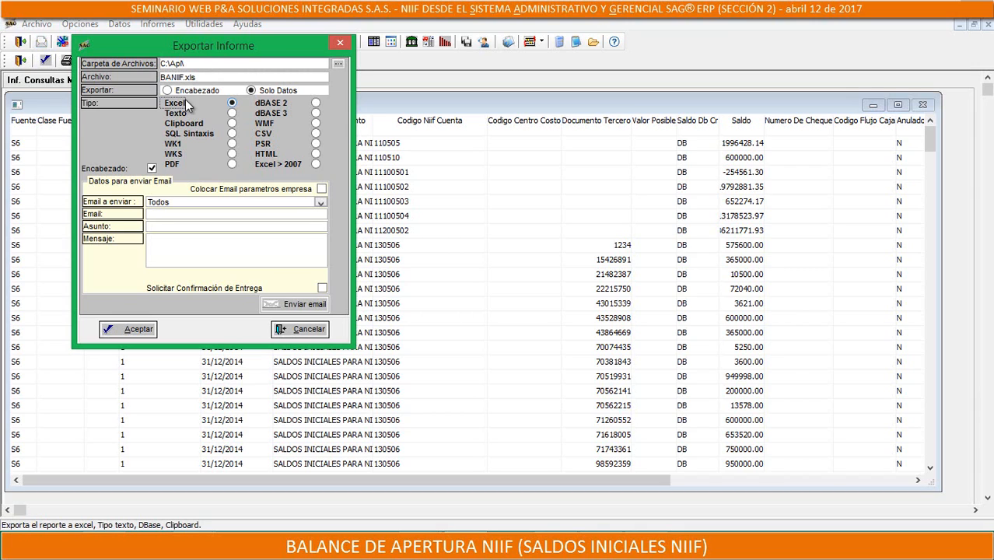
click(106, 330)
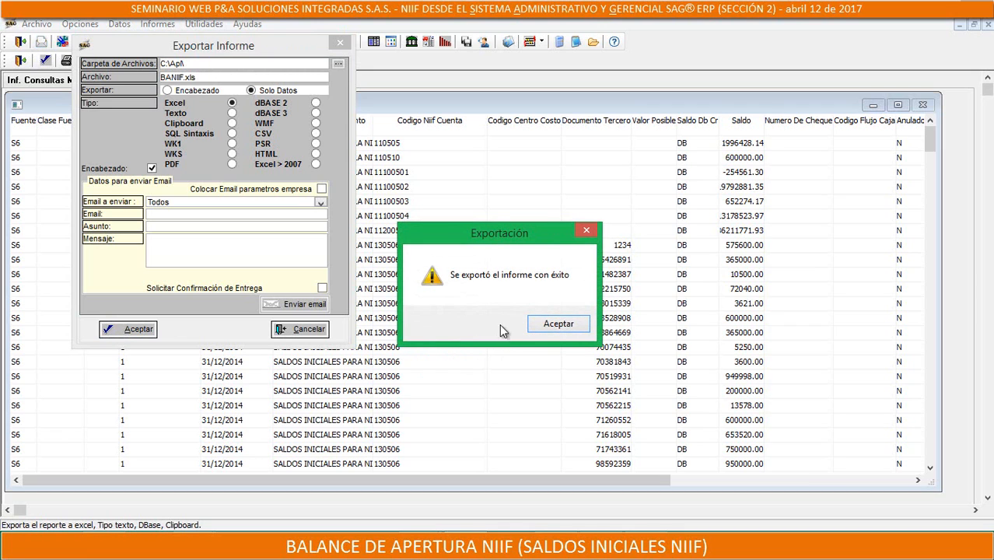
click(543, 323)
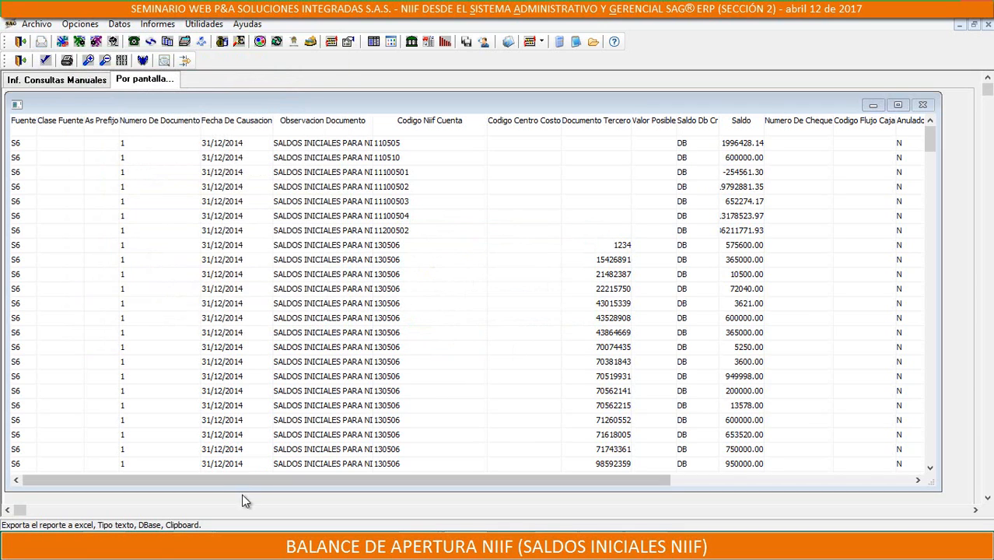
Switch to File Explorer, go to the C:\Apl folder and open BANIIF.xls in Excel
click(171, 546)
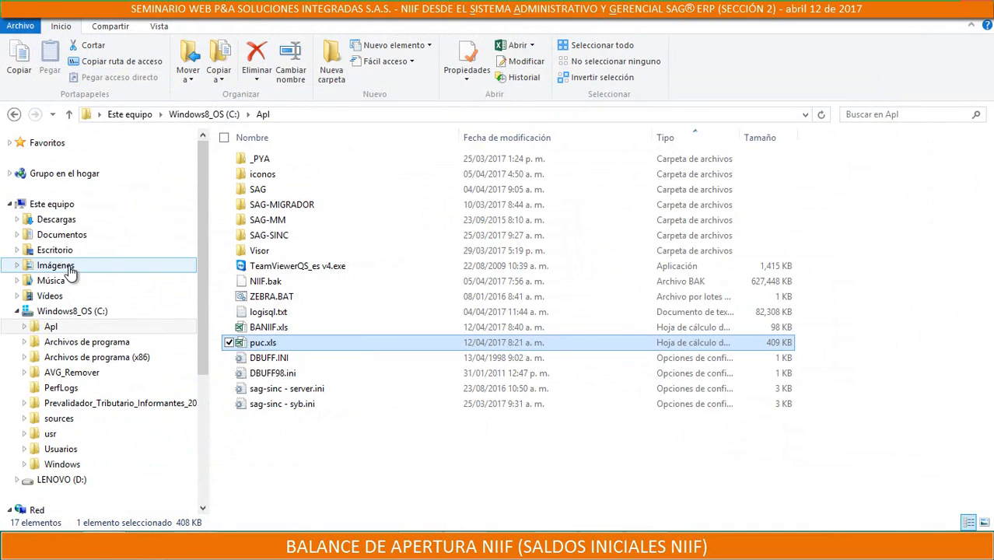
click(66, 311)
double_click(255, 159)
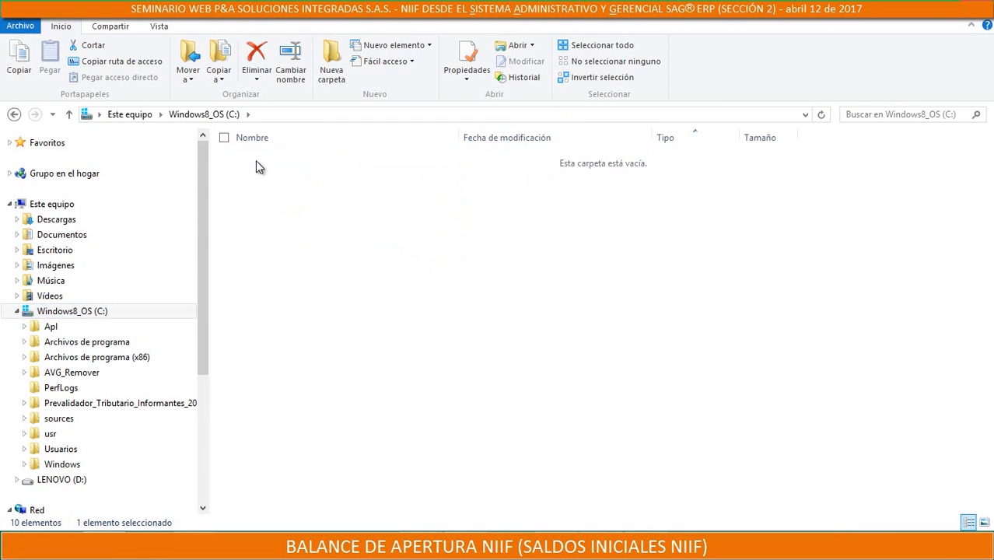
click(312, 327)
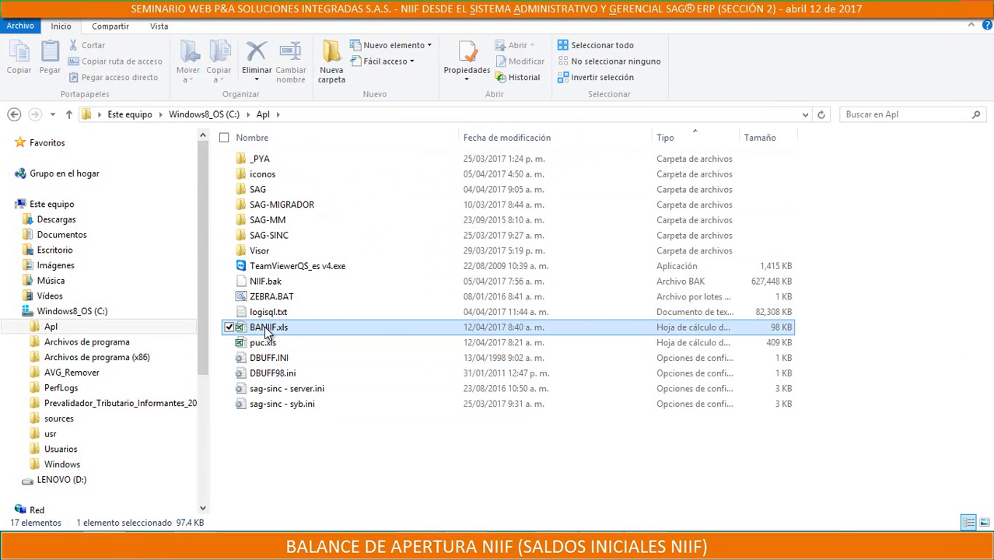
double_click(266, 329)
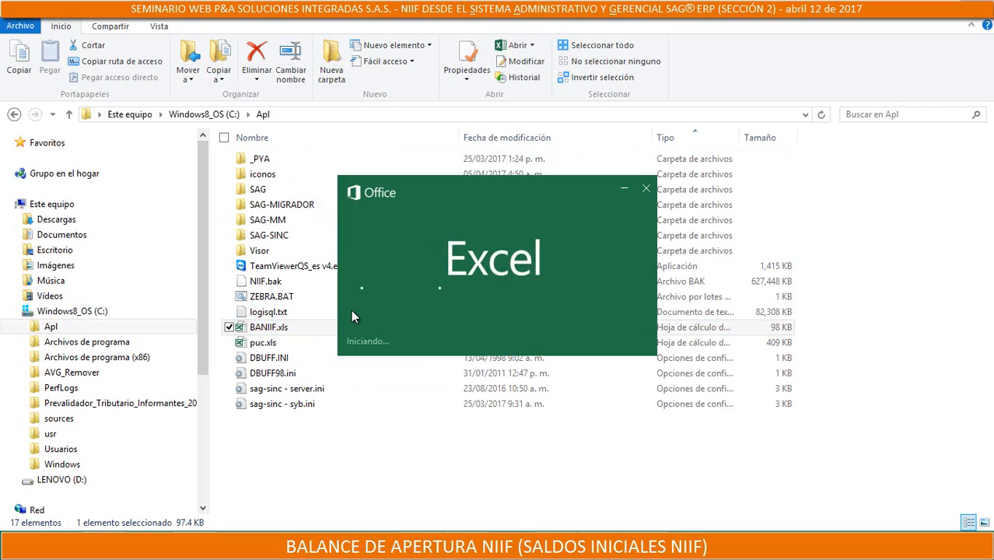
Examine the exported opening balance rows through to the end, checking the balances of accounts 360505 and 370505
scroll(588, 305, down, 13)
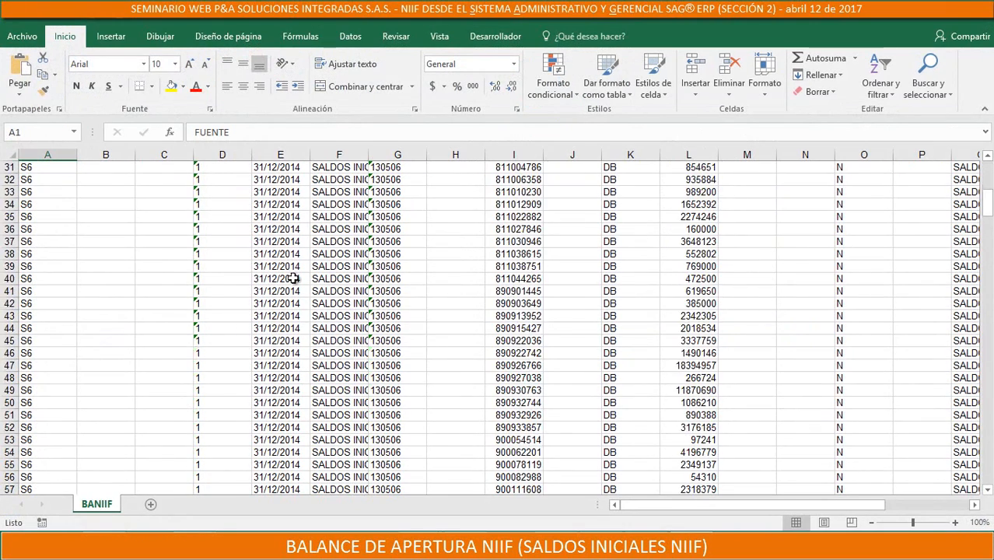
scroll(595, 302, up, 14)
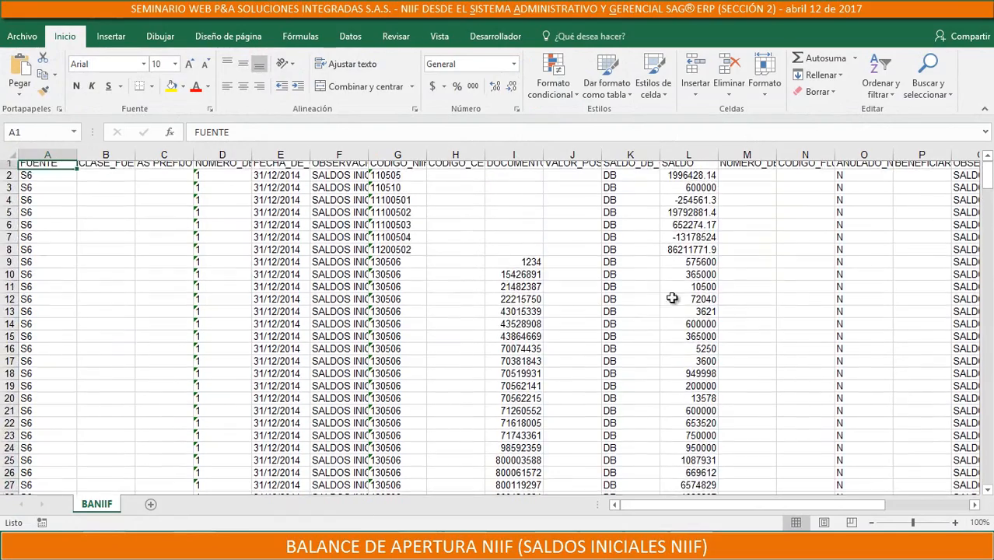
scroll(801, 291, down, 1)
scroll(934, 286, up, 1)
drag(991, 180, 988, 465)
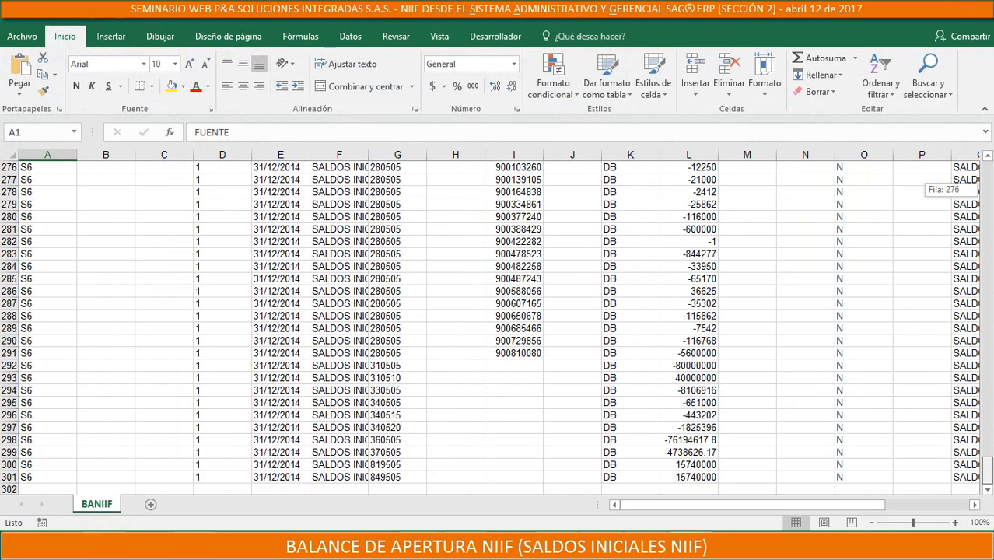
drag(988, 465, 988, 465)
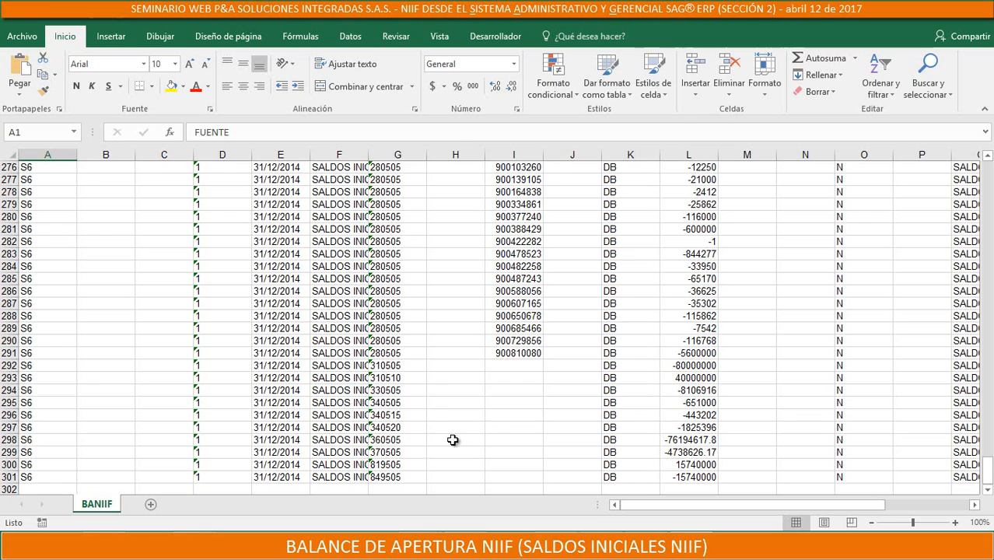
click(398, 440)
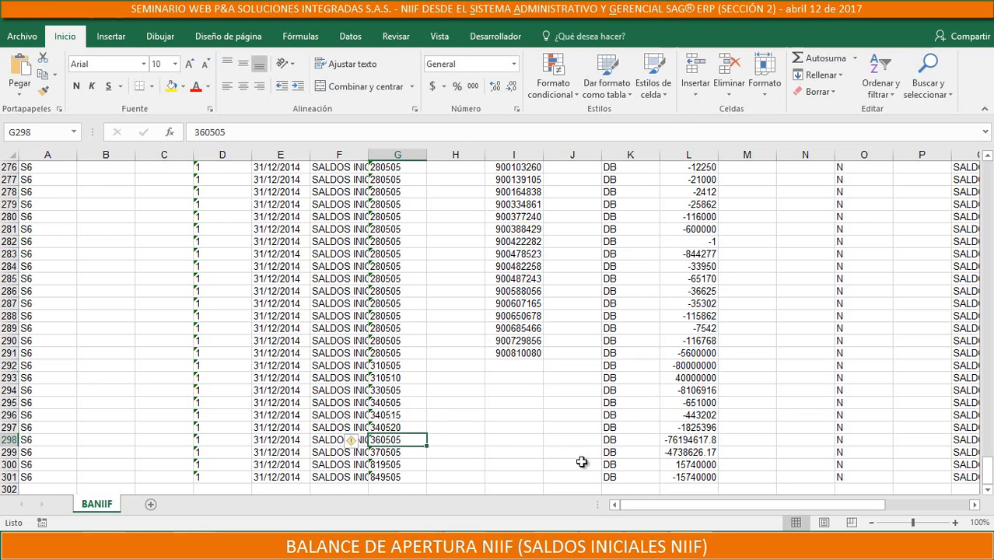
click(394, 452)
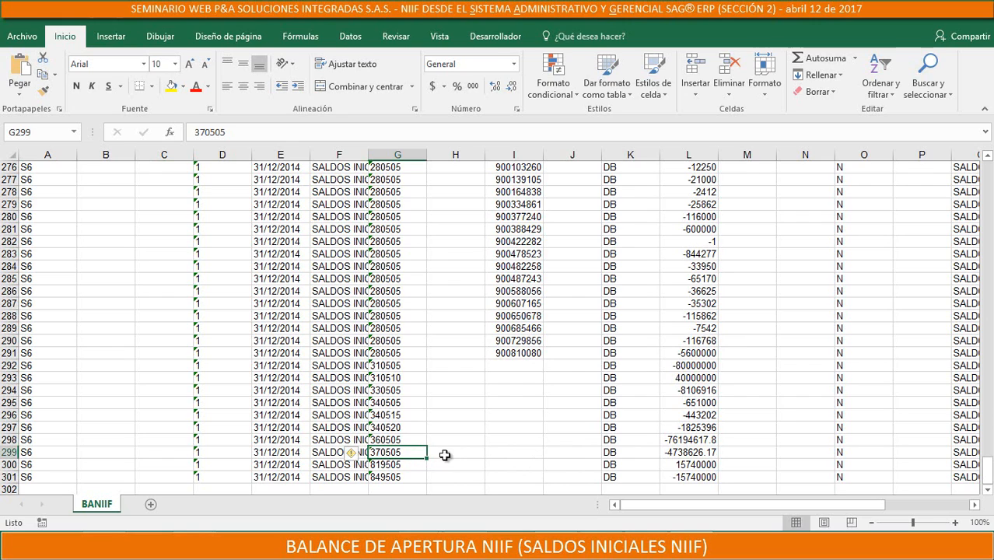
click(572, 452)
click(703, 453)
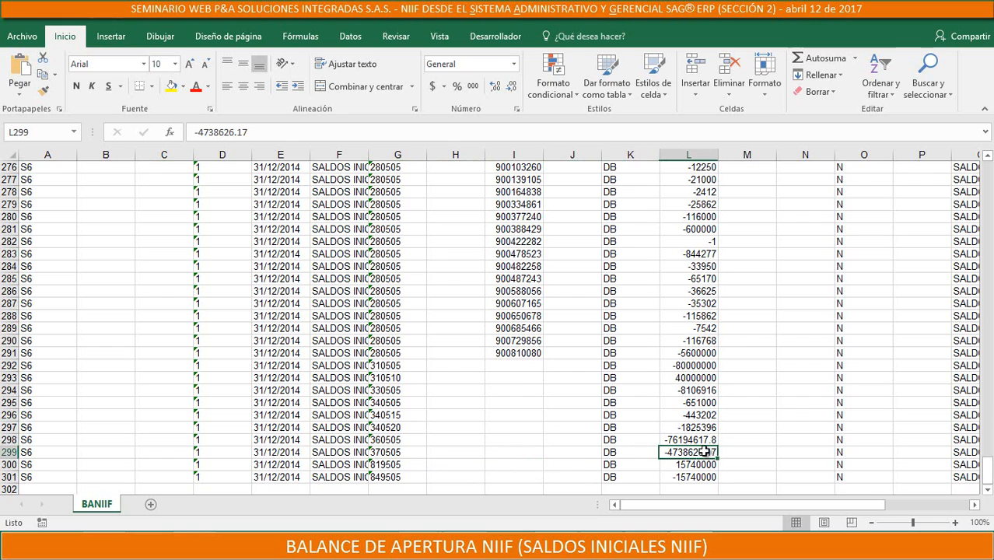
click(9, 452)
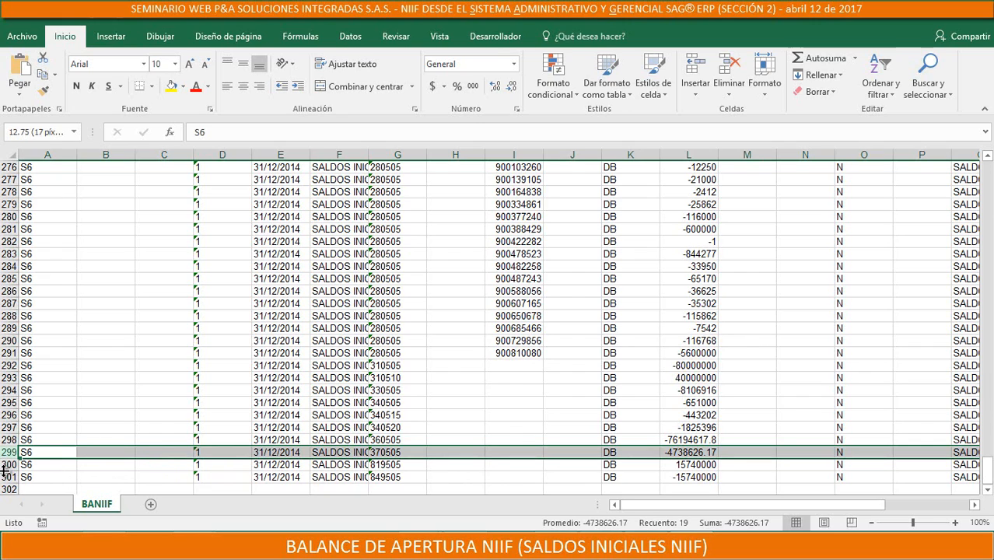
Delete rows 300 and 301, which hold the balances of accounts 819505 and 849505
click(706, 466)
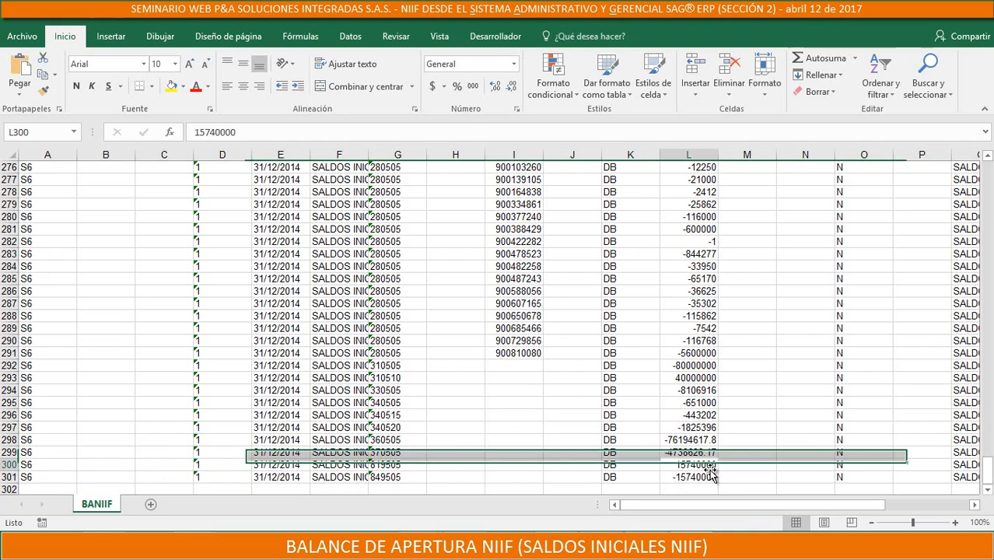
click(703, 477)
click(705, 467)
click(703, 477)
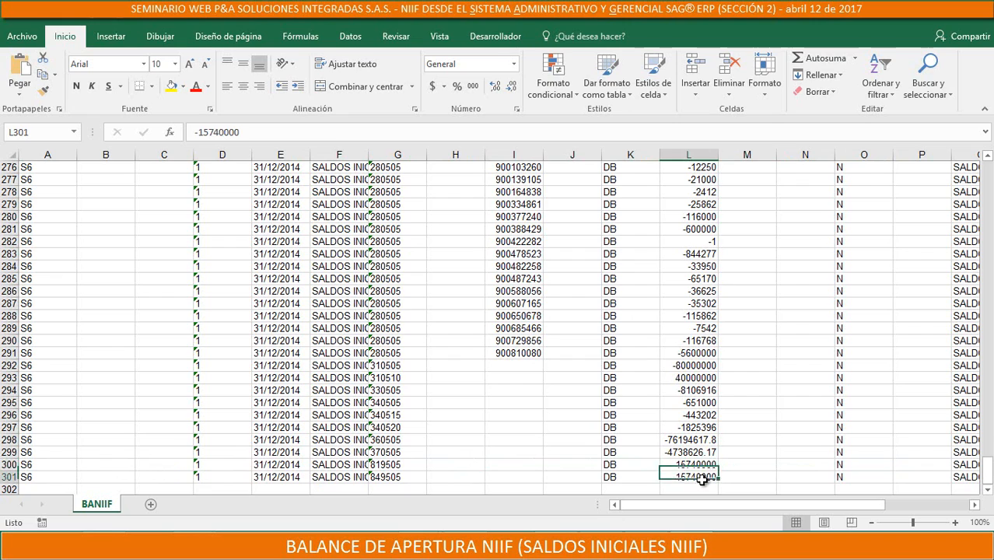
click(706, 467)
click(703, 477)
click(381, 465)
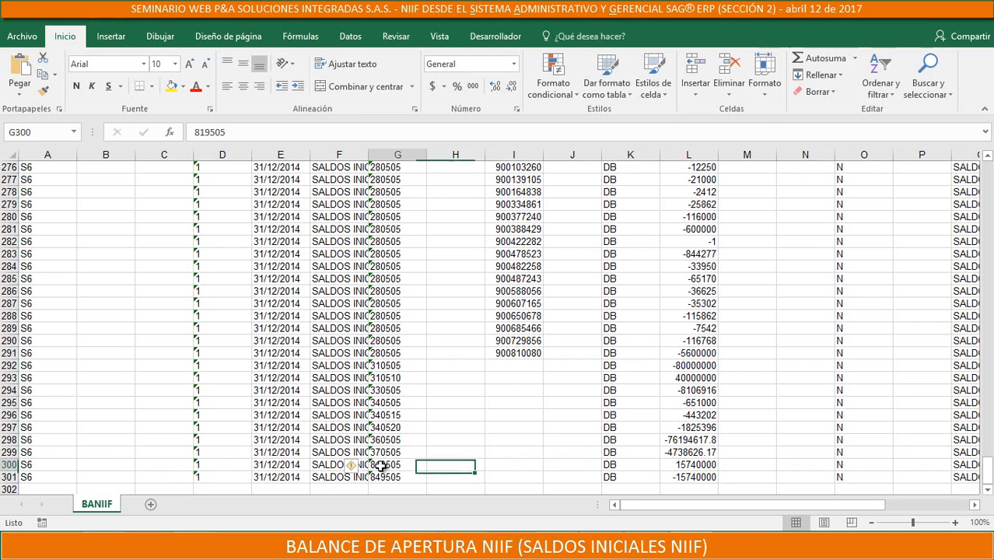
click(5, 465)
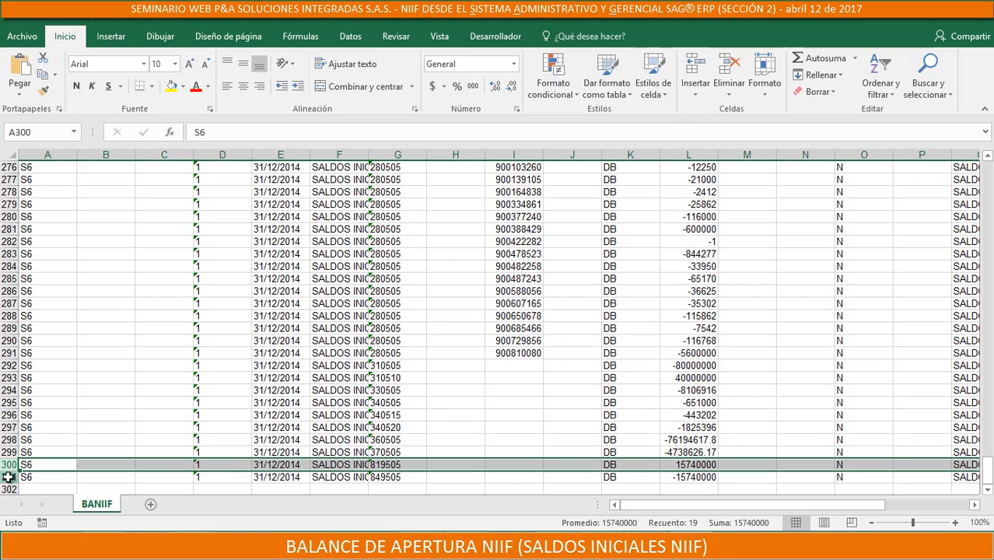
shift+click(6, 476)
right_click(7, 476)
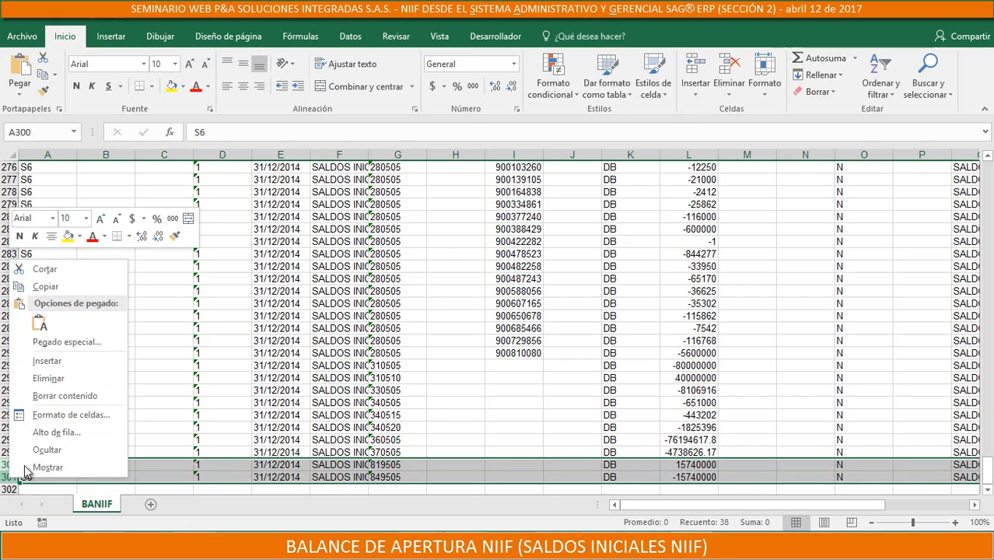
click(77, 379)
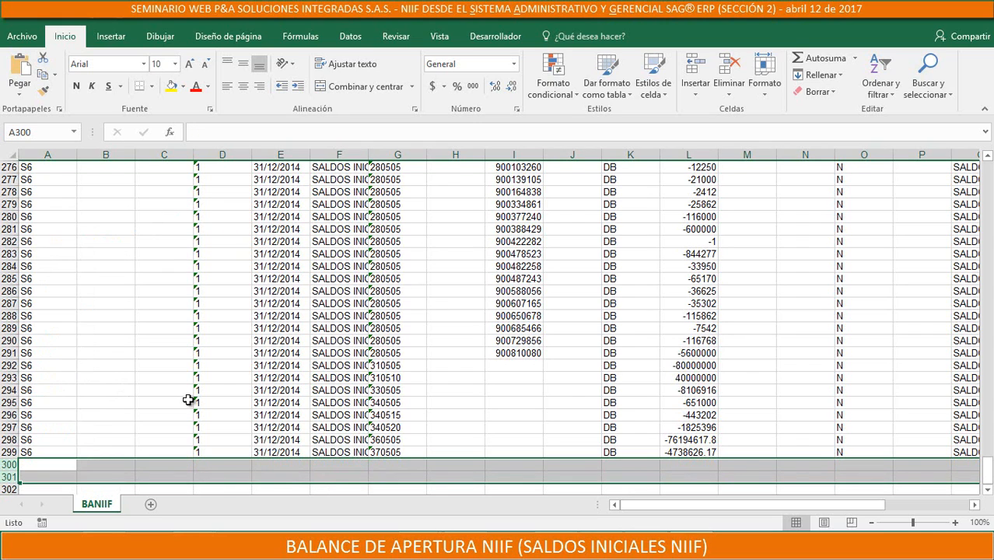
Review the remaining rows, comparing NIIF account codes, third-party documents and balances
scroll(497, 384, up, 10)
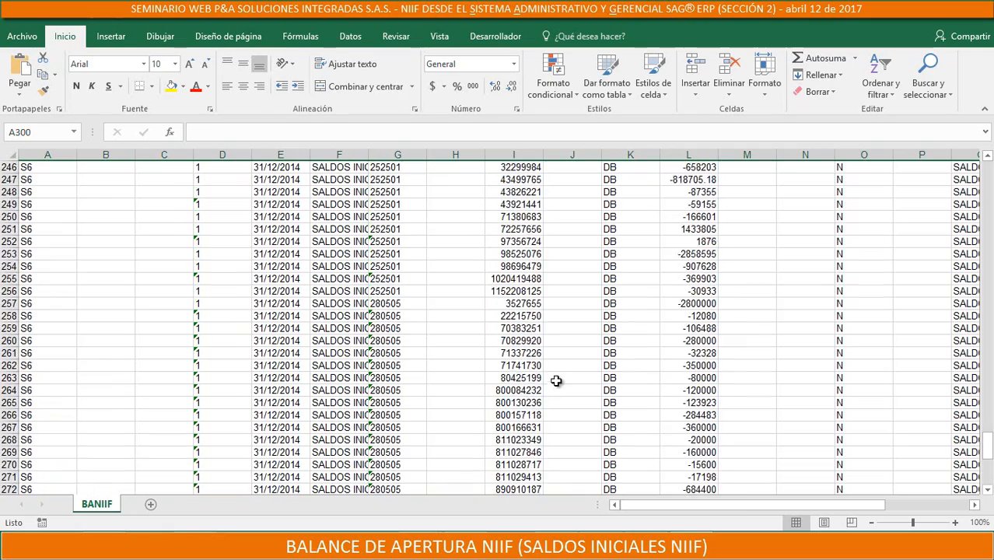
scroll(665, 366, down, 14)
click(687, 312)
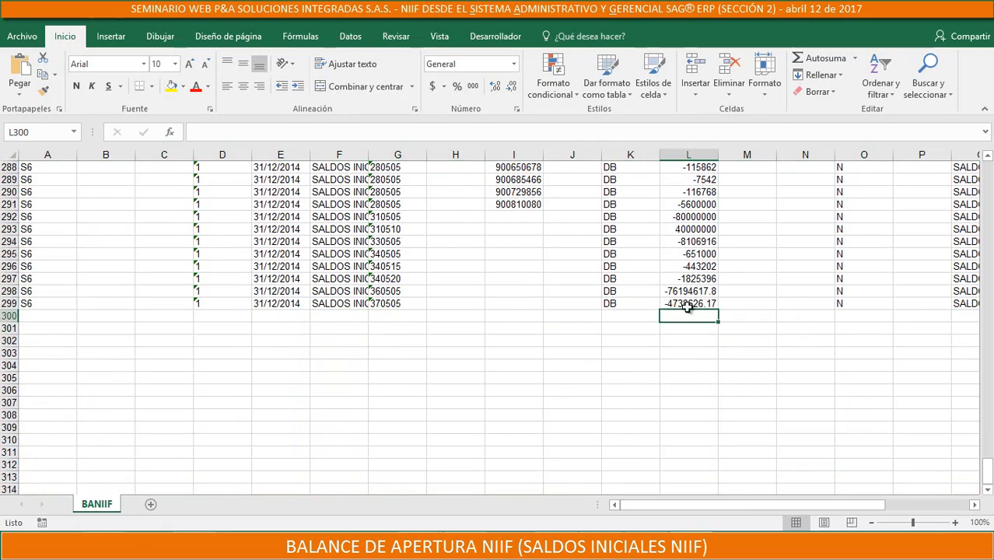
scroll(673, 224, up, 20)
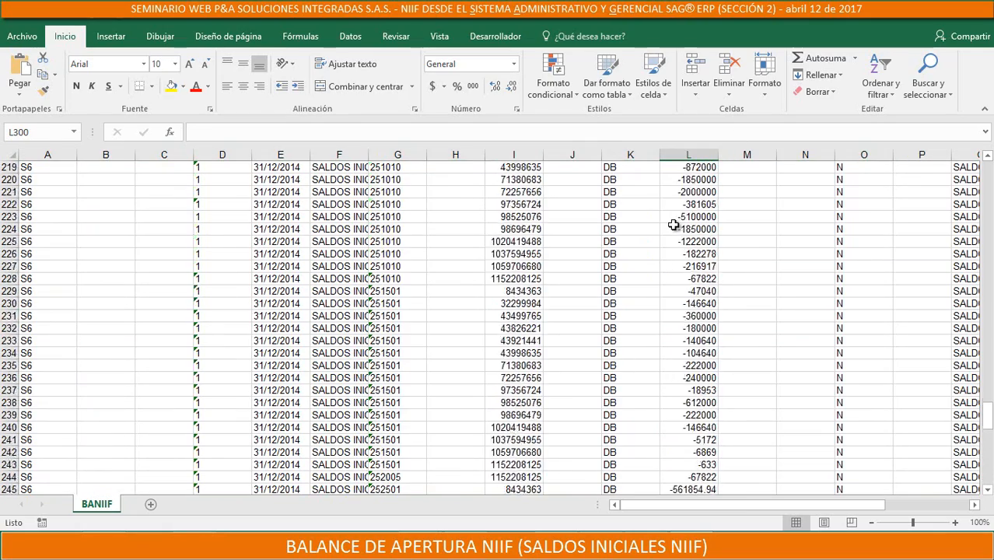
scroll(673, 225, up, 20)
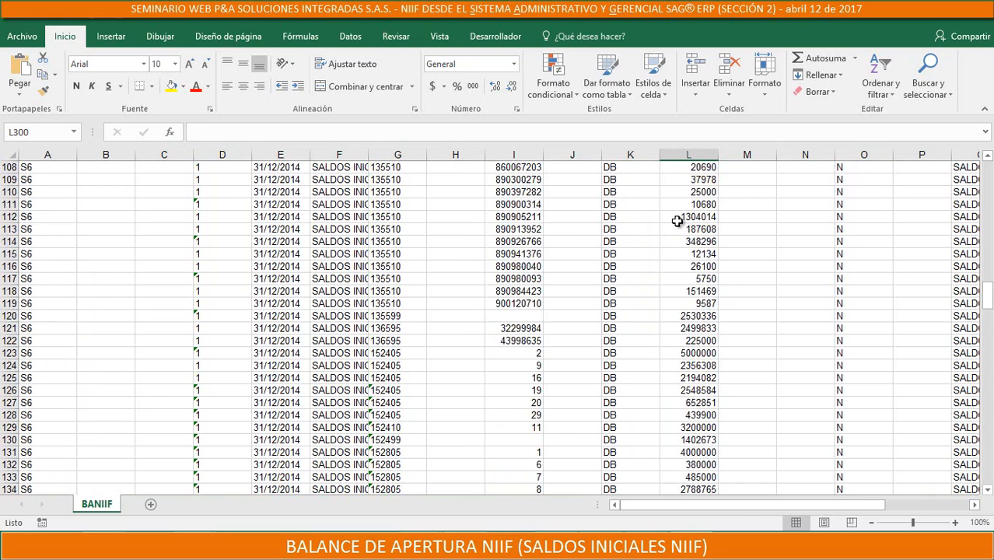
scroll(677, 221, up, 14)
click(508, 255)
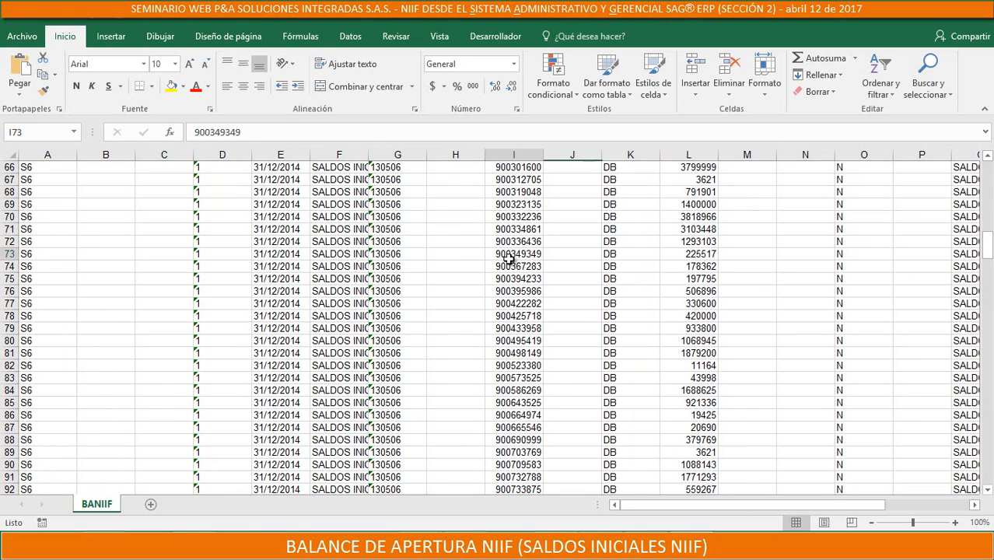
click(398, 253)
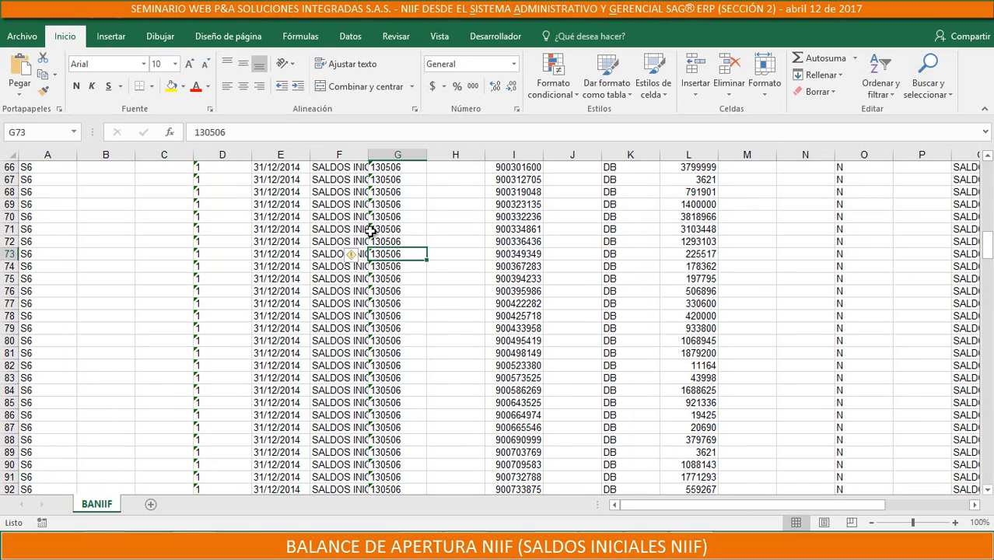
click(466, 240)
scroll(435, 203, up, 13)
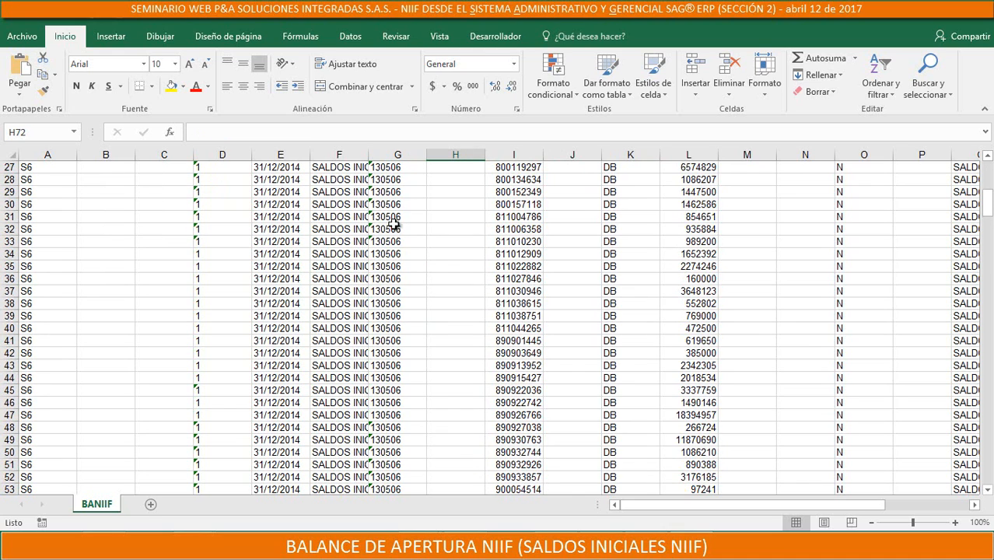
click(513, 206)
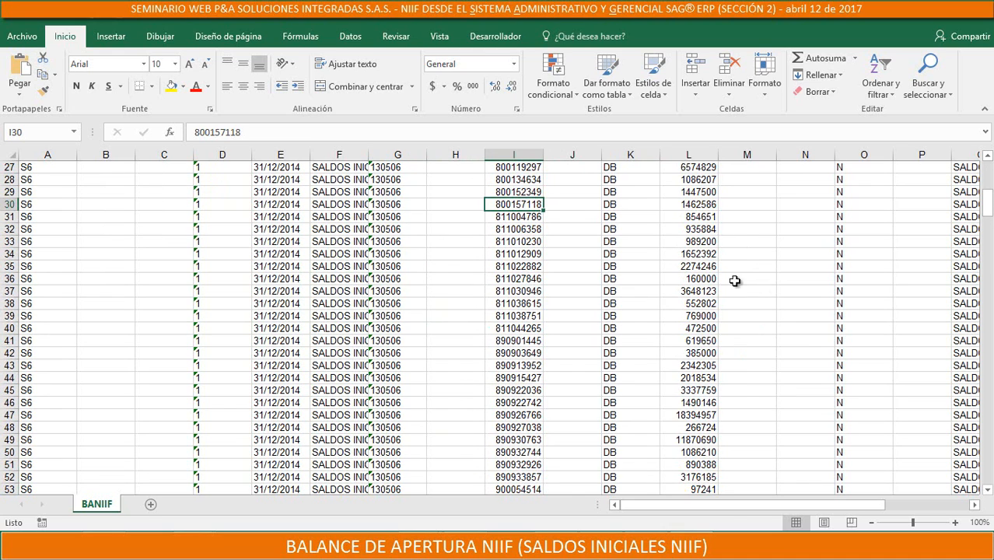
scroll(683, 272, up, 2)
Total the SALDO column in cell L300 with AutoSum over L2:L299, and widen column L
drag(987, 195, 987, 466)
click(690, 465)
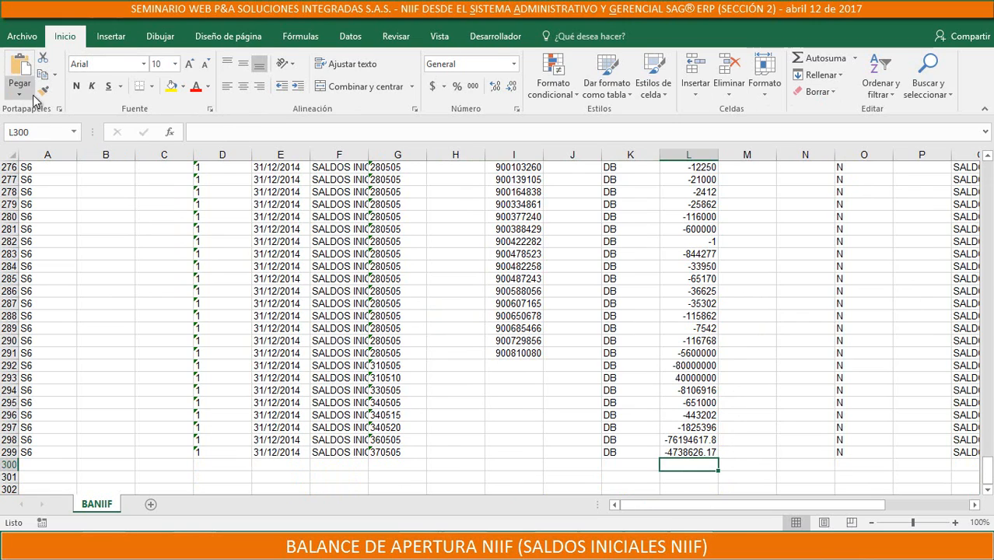
click(816, 60)
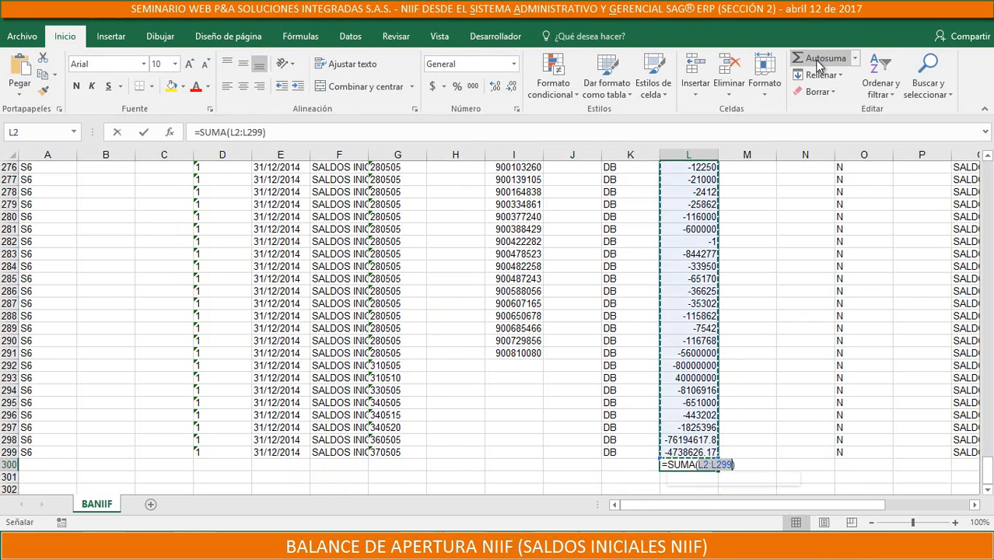
key(Return)
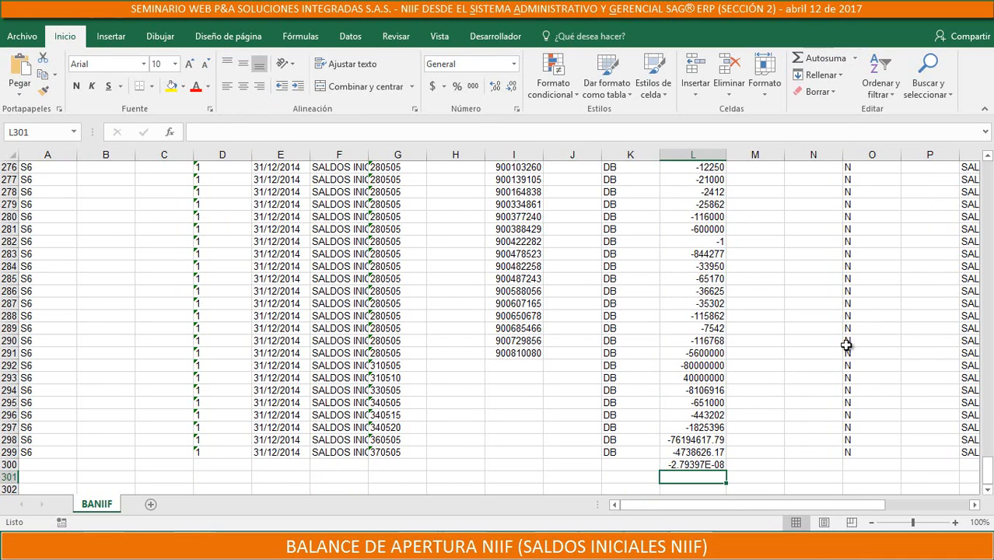
drag(726, 154, 748, 155)
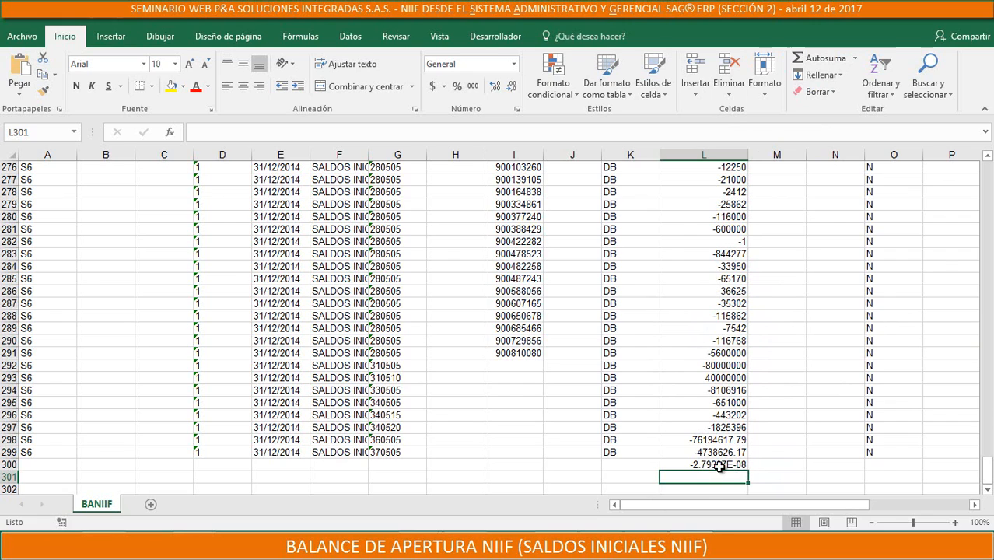
click(696, 464)
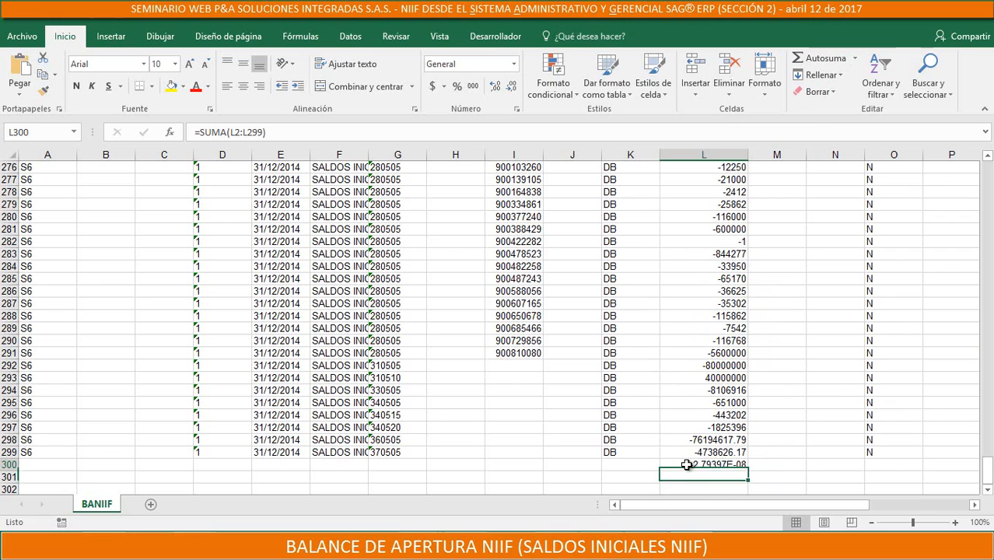
Write 0.00000000279 in cell L301 to illustrate the total in decimal form, and clear it again
click(665, 478)
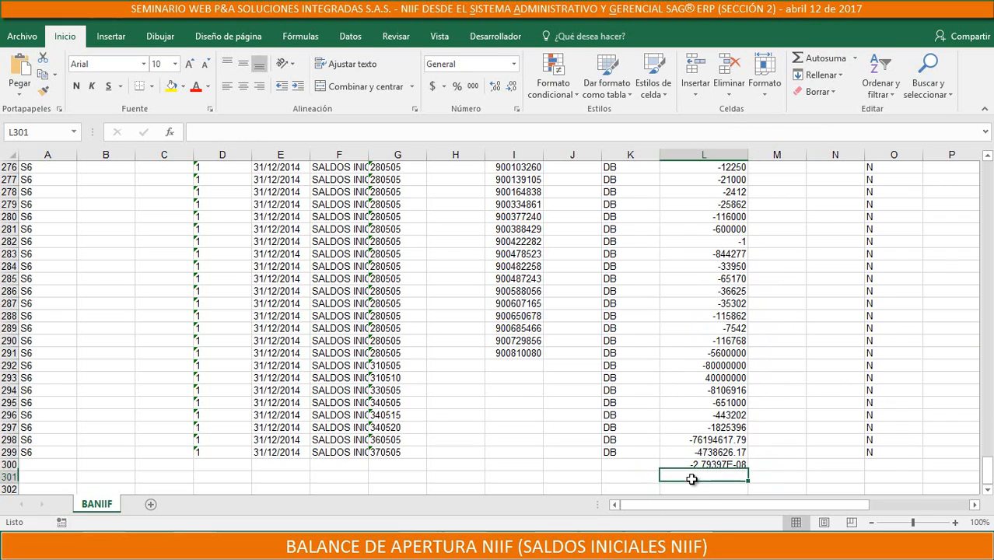
text(0.00000000)
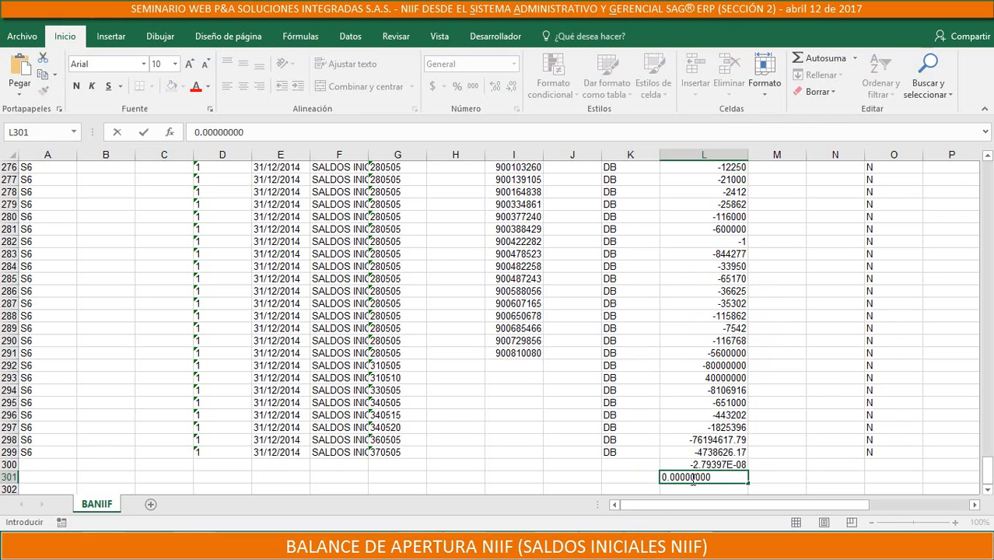
text(279)
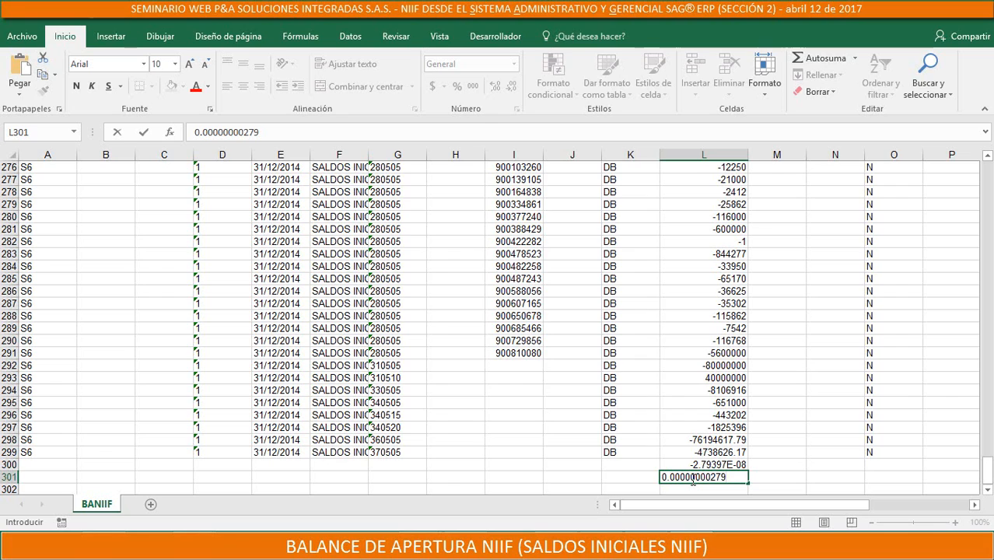
click(775, 479)
click(740, 477)
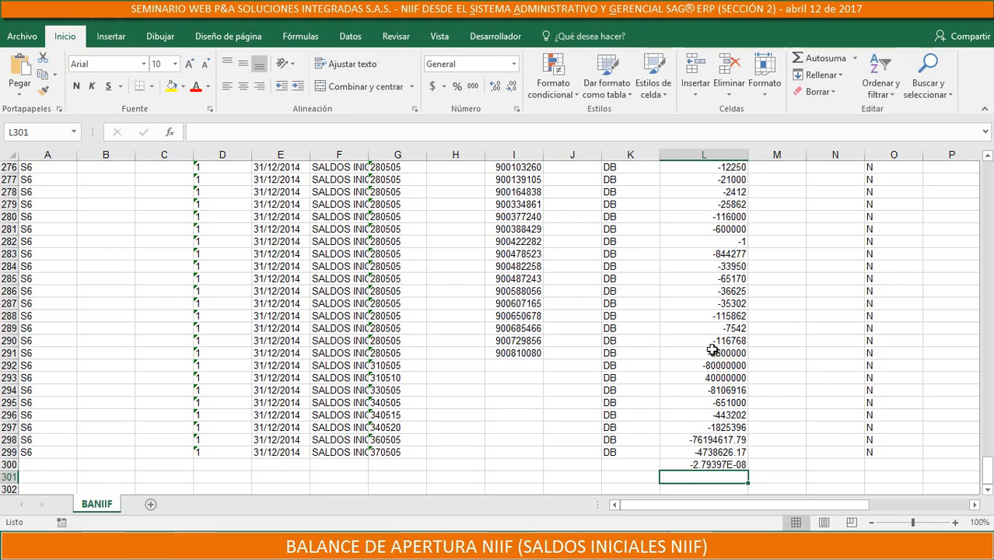
Clear the total in cell L300 and delete row 300 so only the exported data rows are kept
click(737, 464)
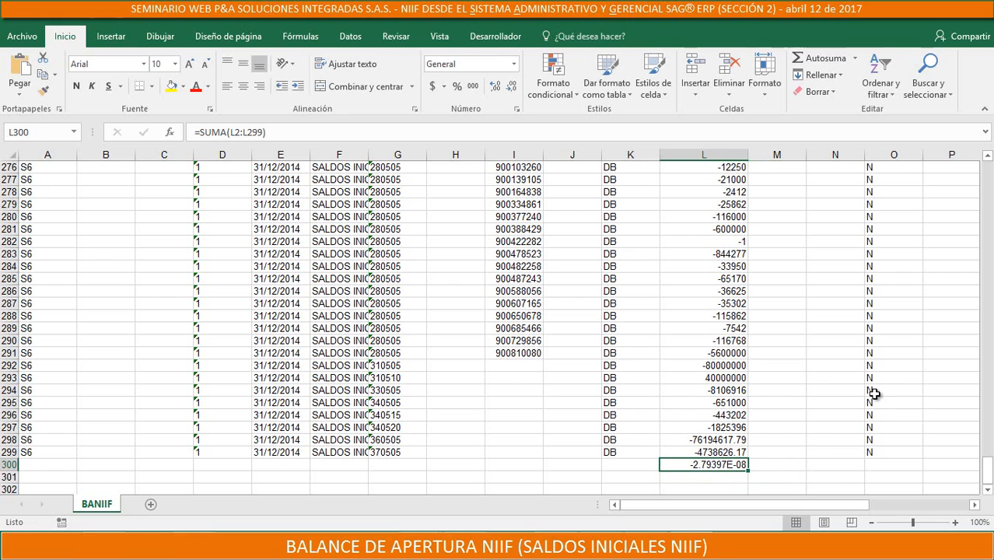
text(0)
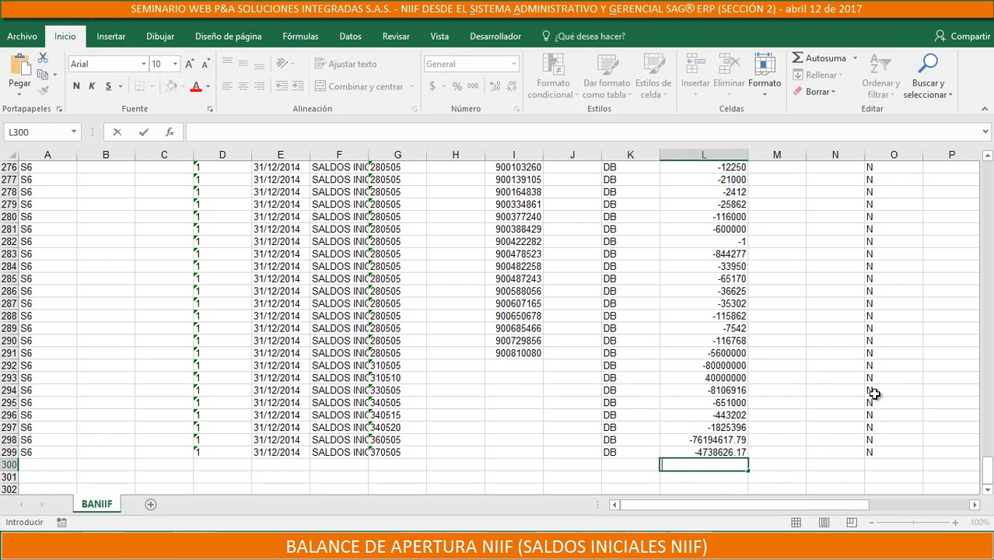
click(704, 473)
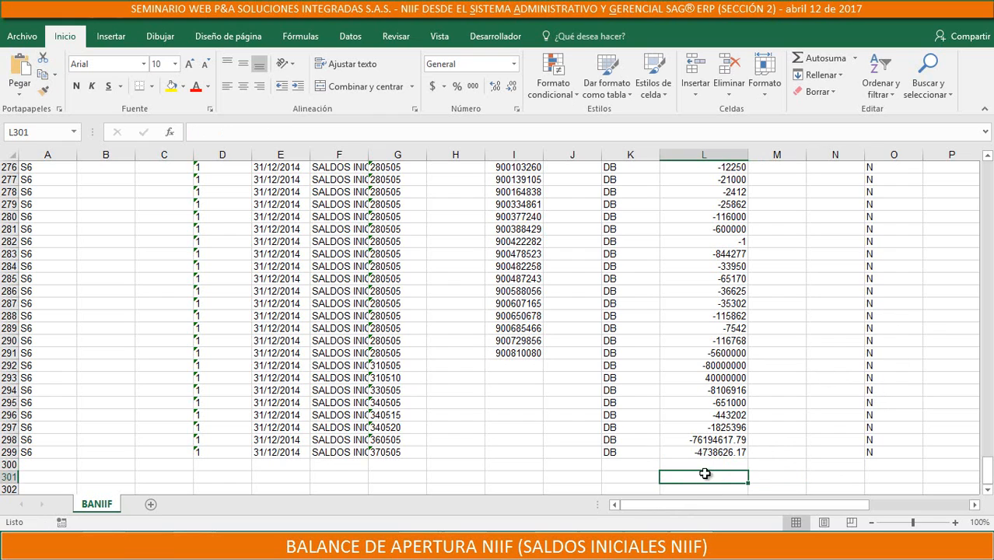
click(7, 464)
right_click(7, 464)
click(45, 362)
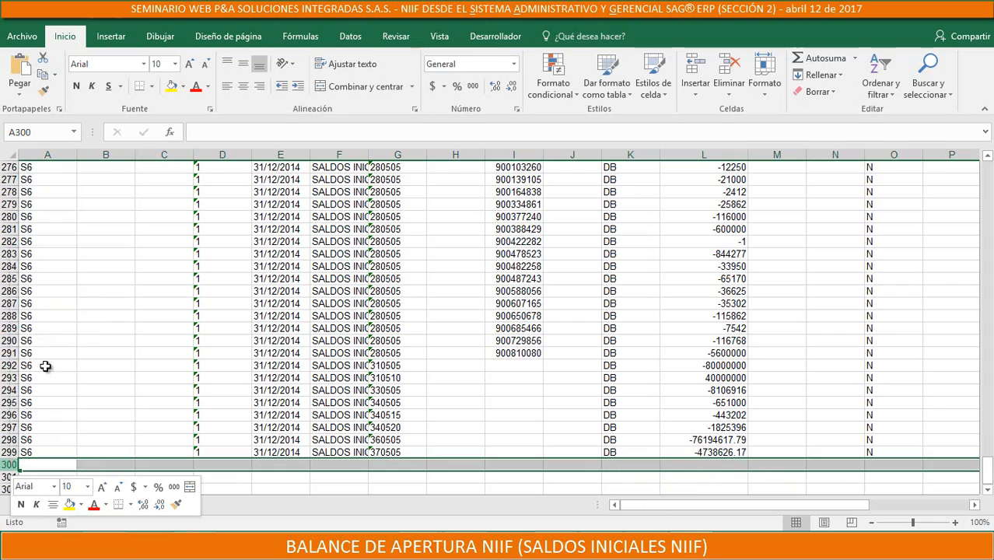
Return to the top of the sheet and examine the row 1 column headers from FUENTE through NUMERO_DETALLE
scroll(155, 377, up, 18)
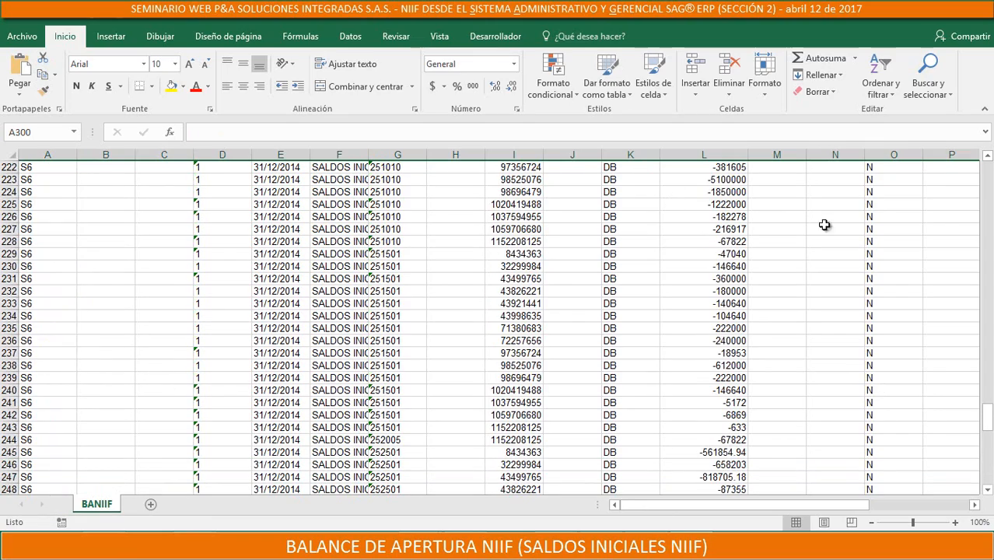
scroll(971, 398, up, 5)
drag(989, 404, 988, 168)
click(60, 165)
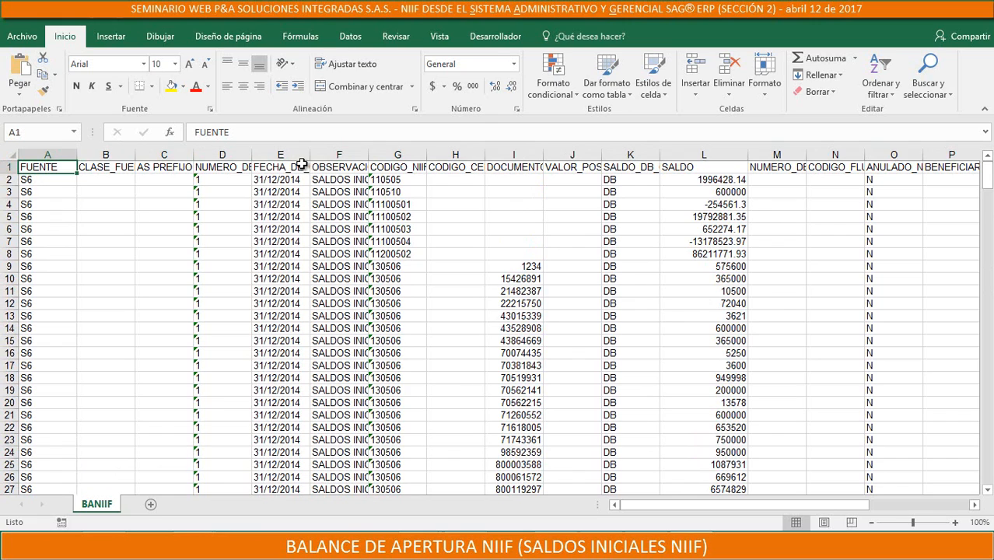
key(Right)
key(Right)
key(Right)
key(Right)
key(Right)
key(Right)
key(Right)
key(Right)
key(Right)
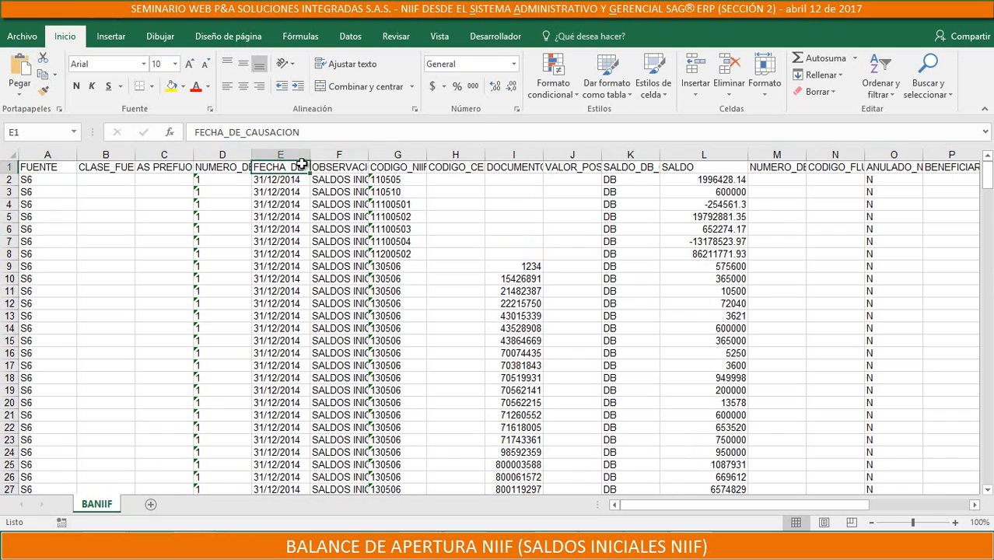
key(Right)
key(Right)
key(Right)
key(Right)
key(Right)
key(Right)
key(Right)
key(Right)
key(Right)
key(Right)
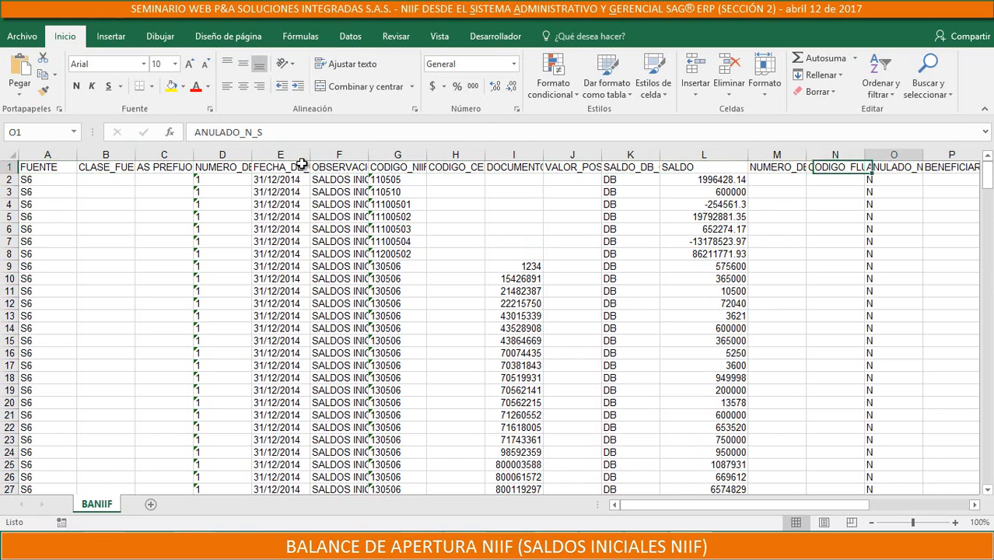
key(Right)
key(Right)
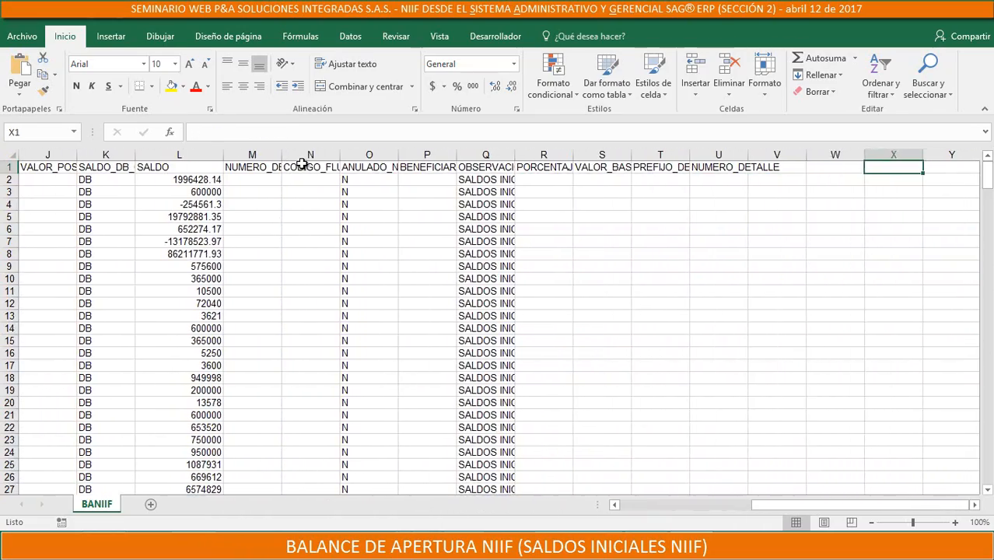
key(Left)
key(Left)
key(Left)
key(Left)
key(Left)
key(Left)
key(Left)
key(Left)
key(Left)
key(Left)
key(Left)
key(Left)
key(Left)
key(Left)
key(Left)
key(Left)
key(Left)
key(Left)
key(Left)
key(Left)
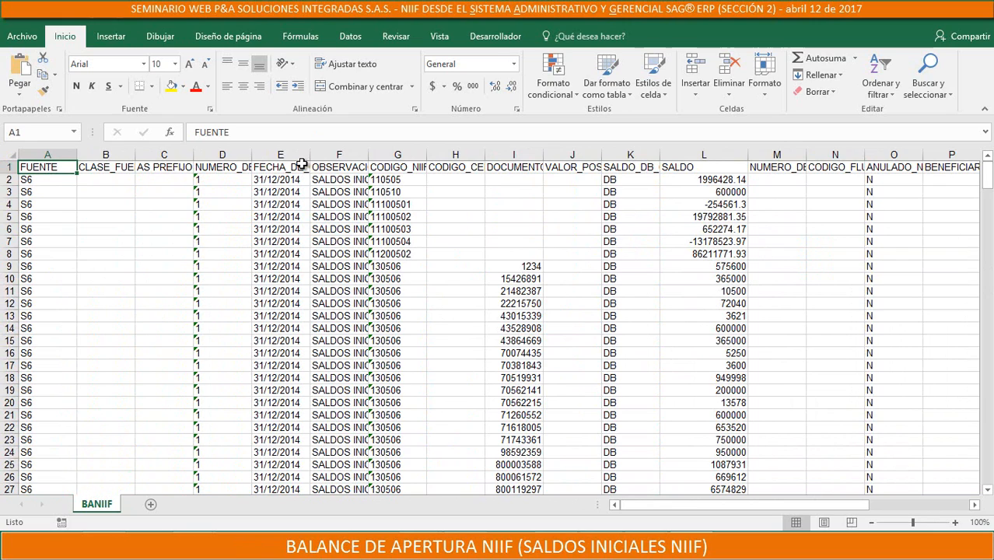
Check the header names in row 1 again, one column at a time up to column U, and return to cell A1
key(Right)
key(Right)
key(Right)
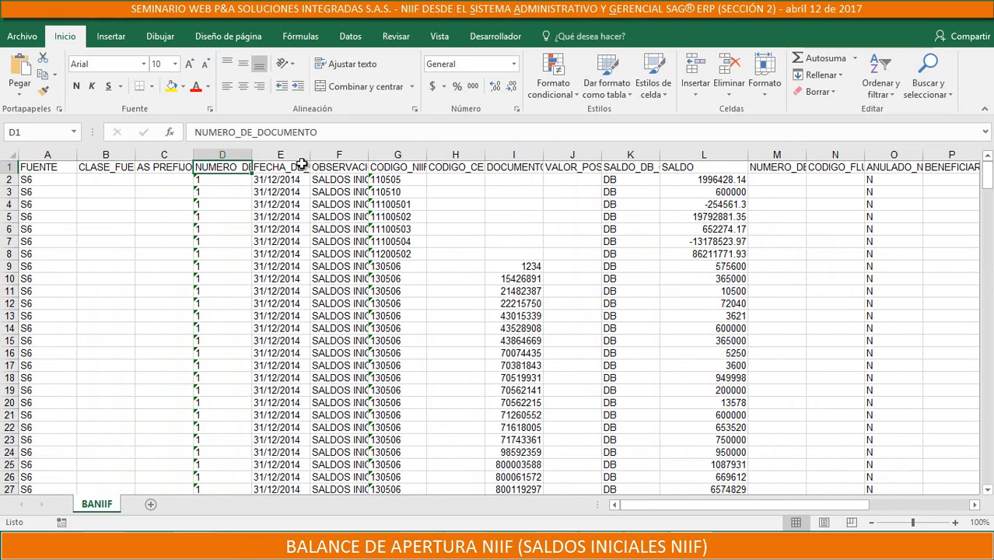
key(Right)
key(Right)
key(Right)
key(Right)
key(Right)
key(Right)
key(Right)
key(Right)
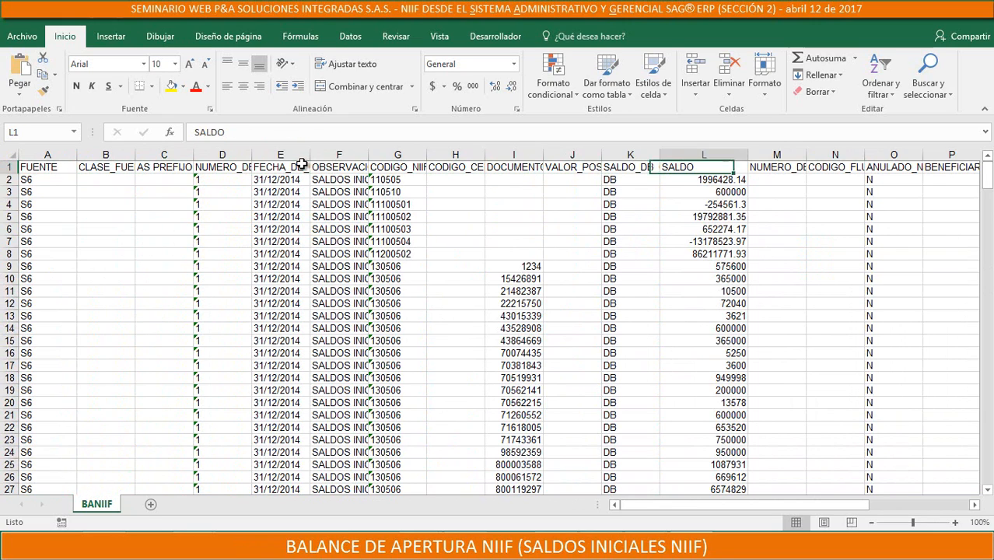
key(Right)
key(Right)
key(Right)
key(Right)
key(Right)
key(Right)
key(Right)
key(Right)
key(Right)
key(Right)
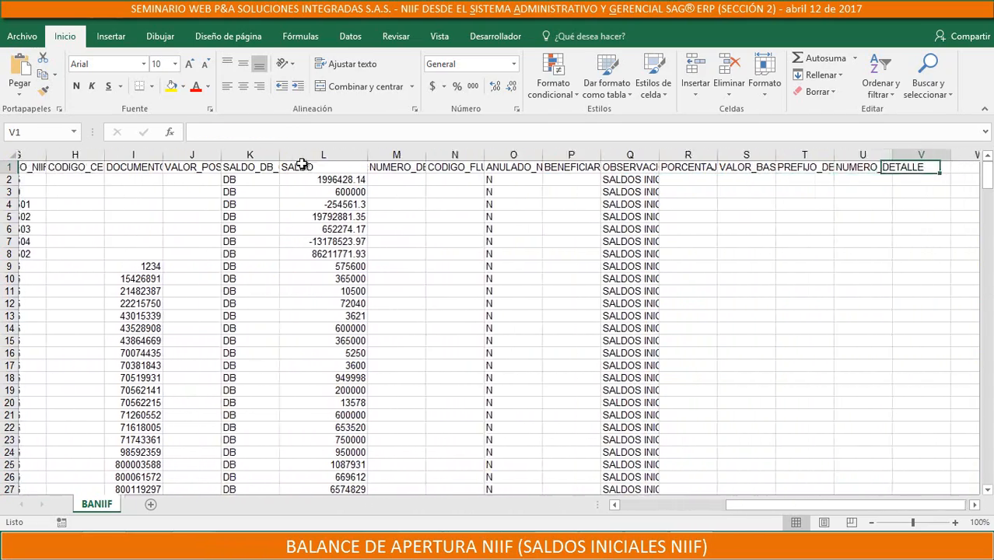
key(Right)
key(Left)
key(Left)
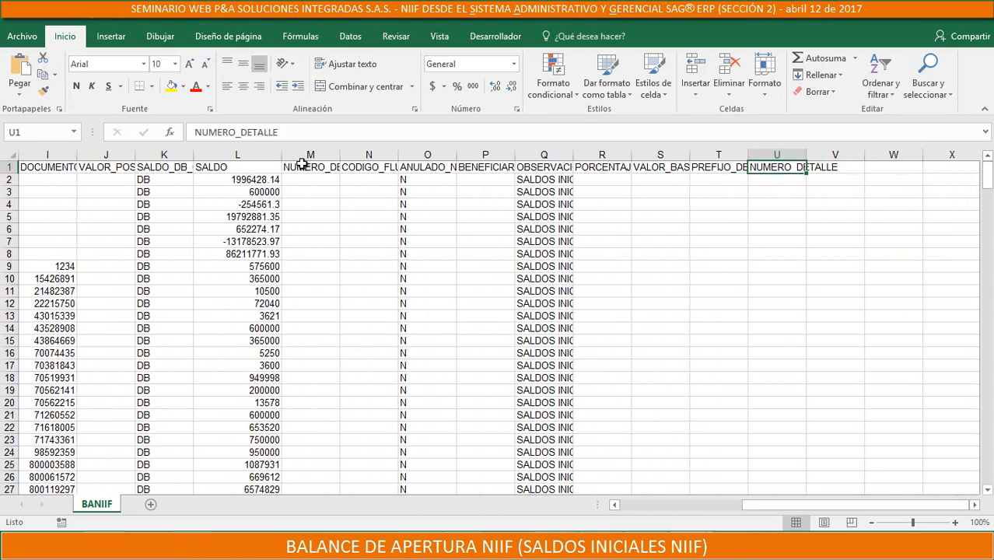
key(Left)
key(Left)
key(Left)
key(Left)
key(Left)
key(Left)
key(Left)
key(Left)
key(Left)
key(Left)
key(Left)
key(Left)
key(Left)
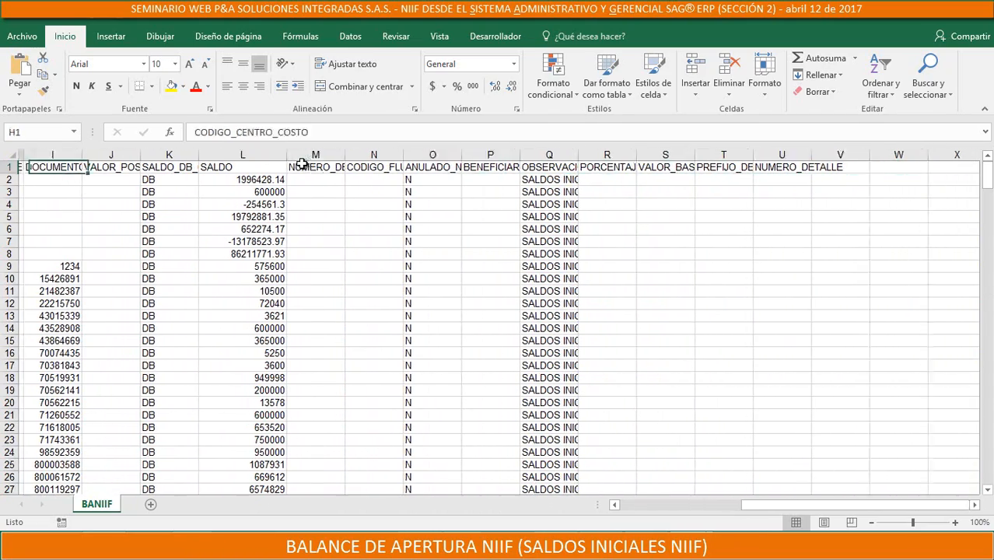
key(ctrl+Home)
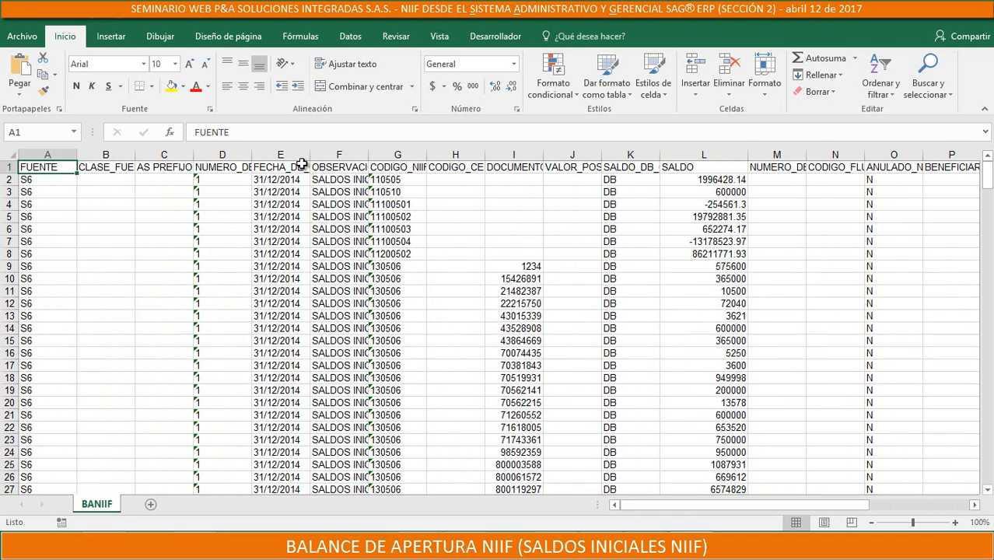
Examine the order of the import headers in row 1 from FUENTE to ANULADO_N_S, ending back at cell A1
key(Right)
key(Left)
key(Right)
key(Right)
key(Right)
key(Right)
key(Right)
key(Right)
key(Right)
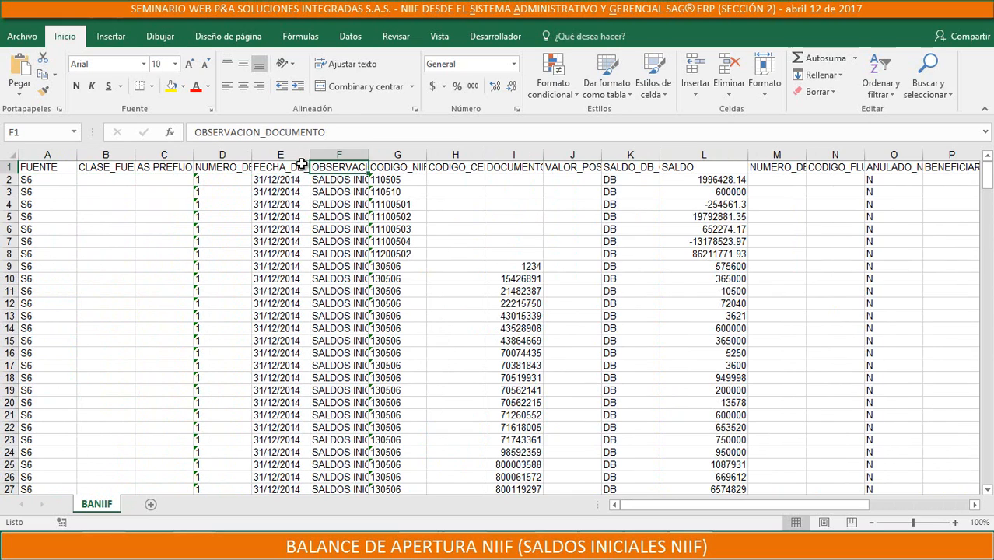
key(Right)
key(Right)
key(Right)
key(Right)
key(Right)
key(Right)
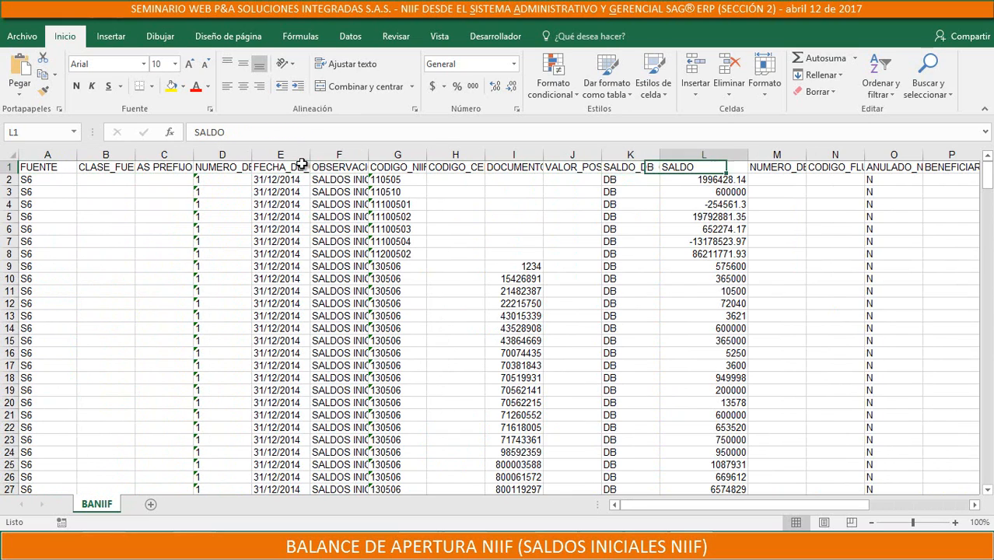
key(Right)
key(Right)
key(Left)
key(Left)
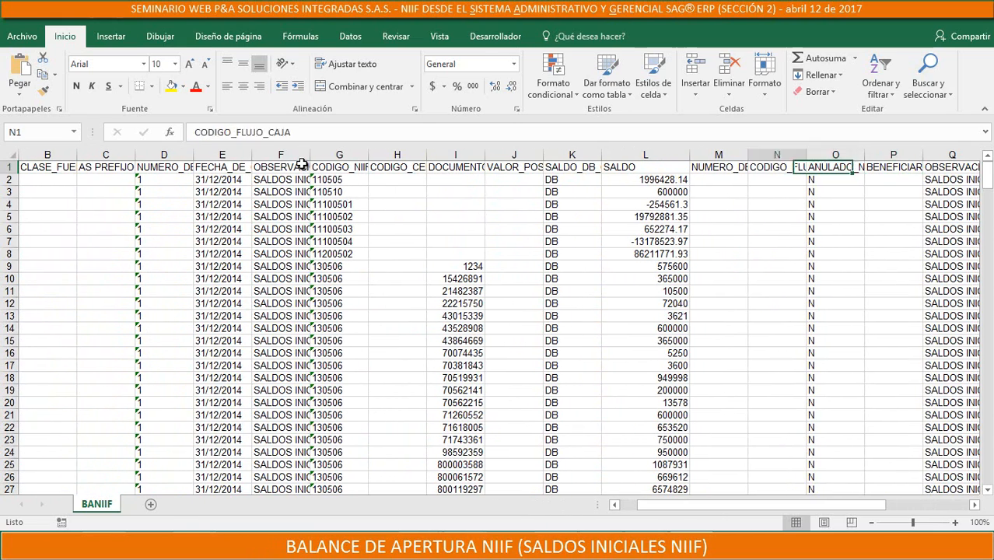
key(ctrl+Home)
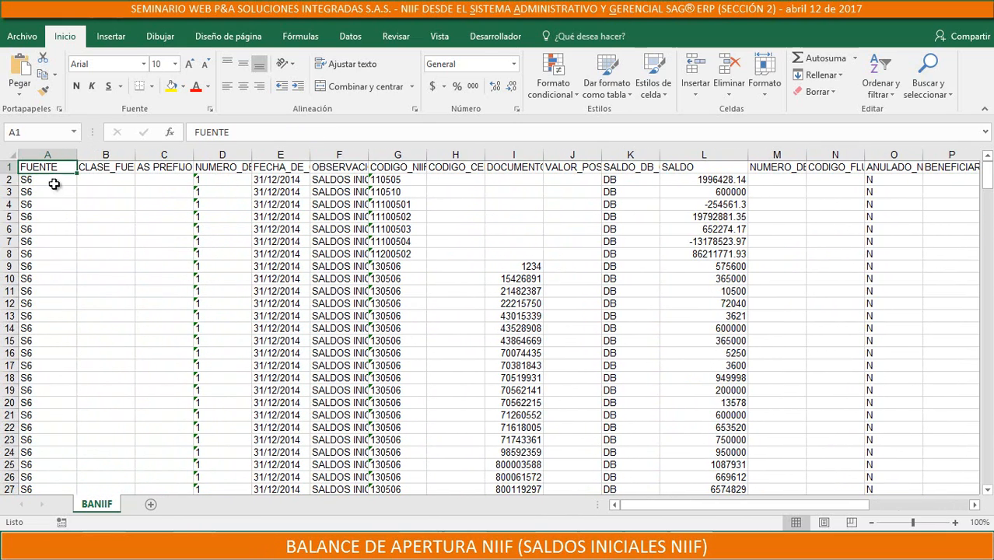
Compare the first data row, A2:O2, with its headers in row 1 for filled and empty fields
drag(54, 183, 918, 179)
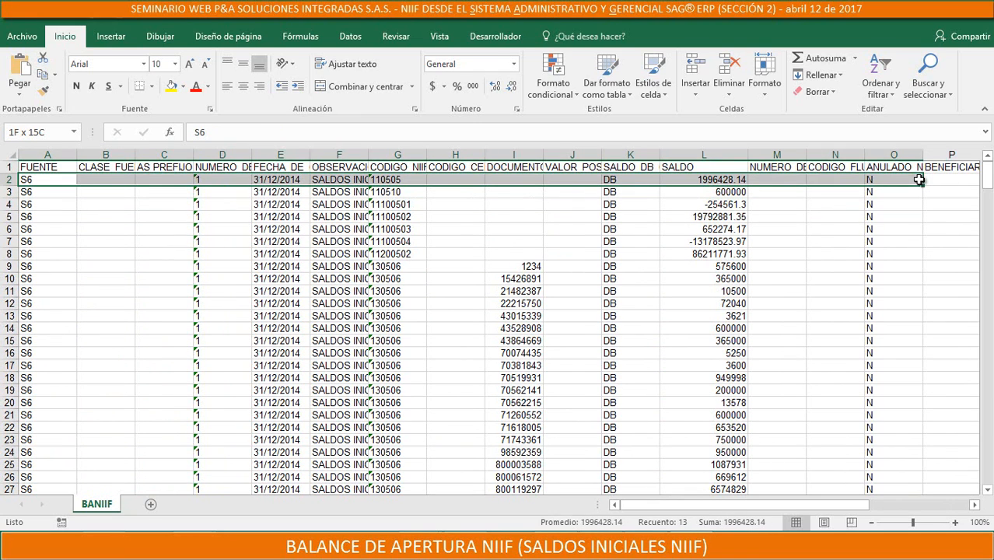
click(48, 181)
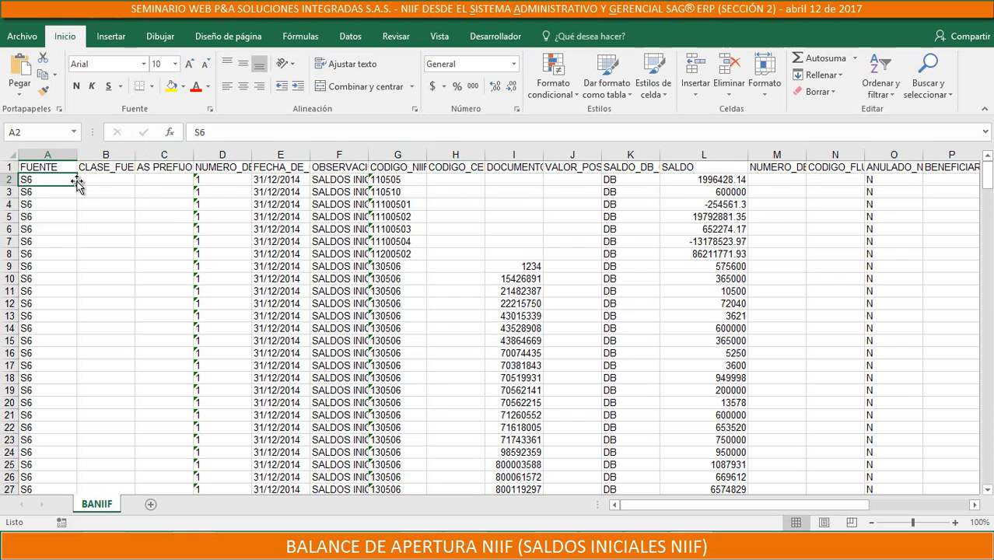
click(95, 180)
click(164, 178)
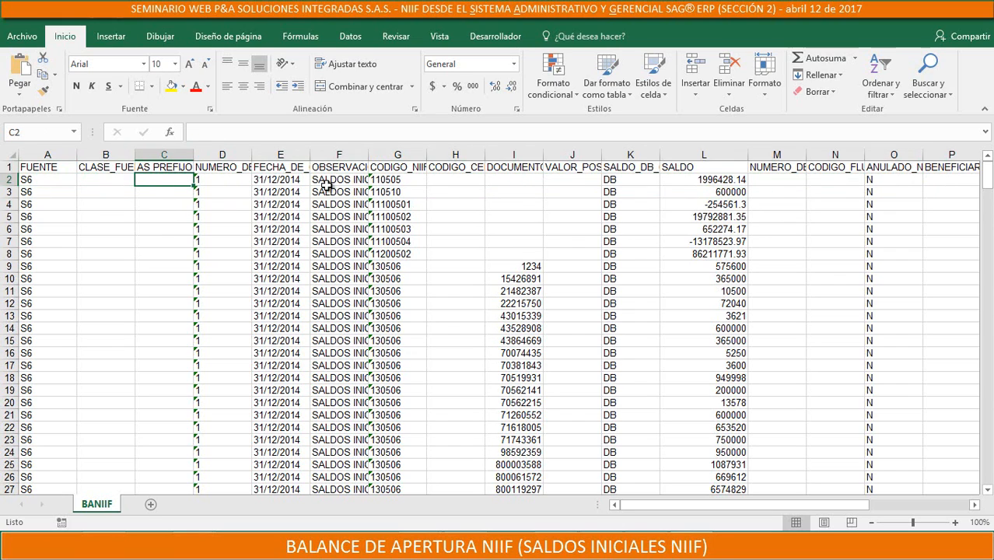
click(294, 188)
click(52, 183)
click(44, 168)
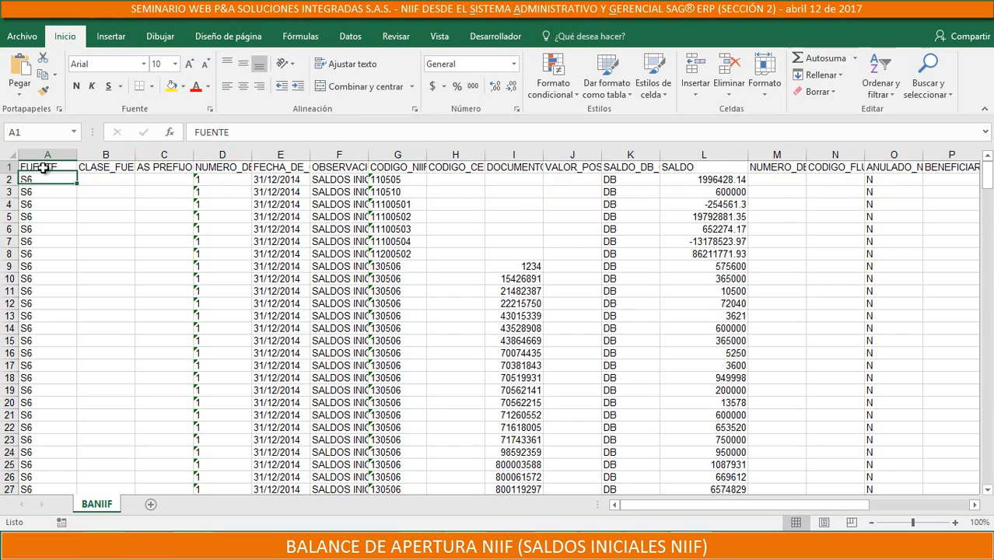
key(Right)
key(Right)
key(Right)
key(Right)
key(Right)
key(Right)
key(Right)
key(Right)
key(Right)
key(Right)
key(Right)
key(Right)
key(Right)
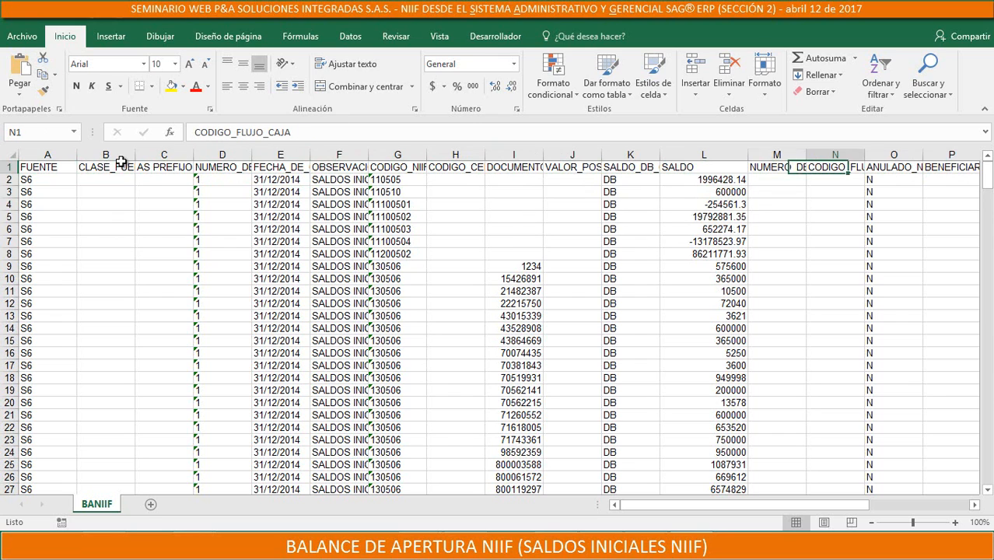
Save a copy of the sheet in C:\Apl as BANIIF.csv in the CSV (delimitado por comas) format
click(23, 37)
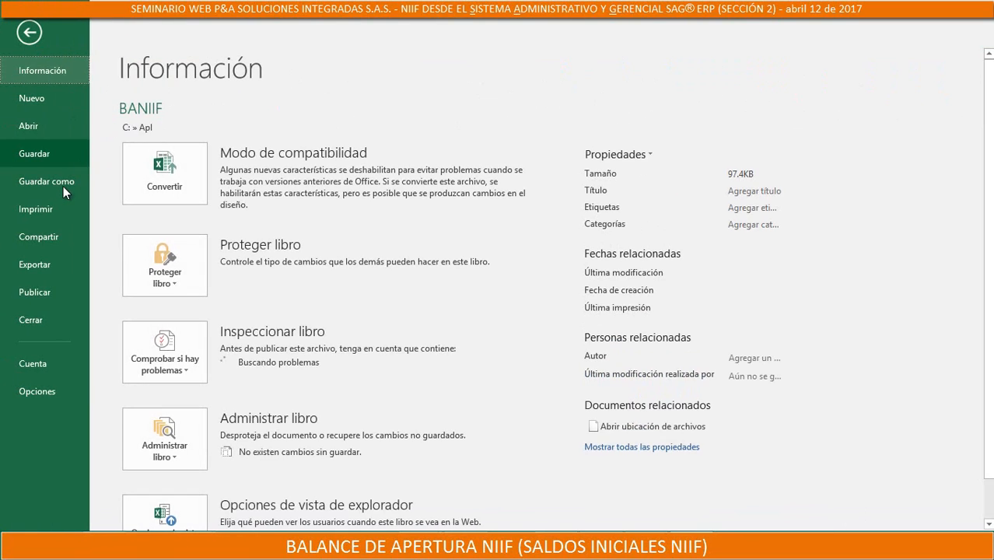
click(61, 183)
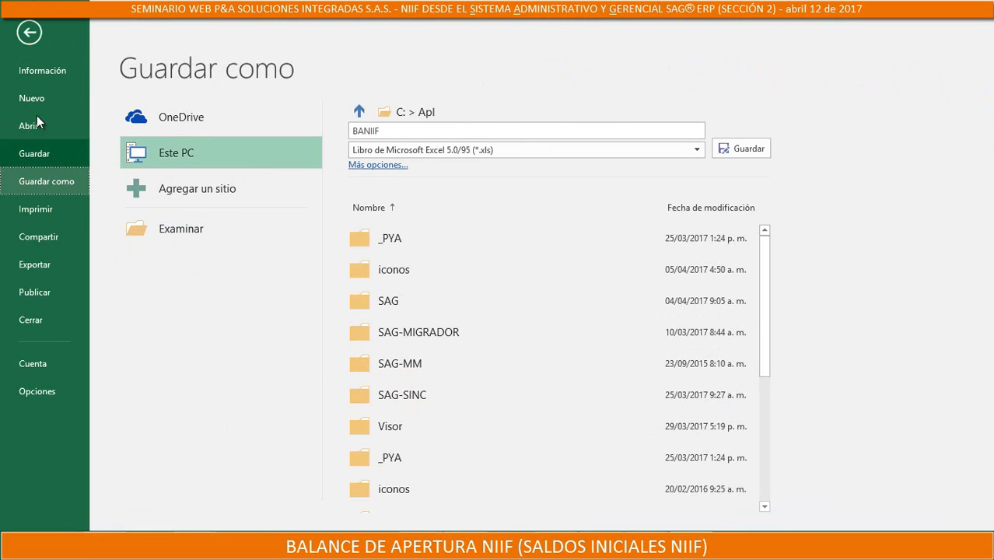
click(191, 233)
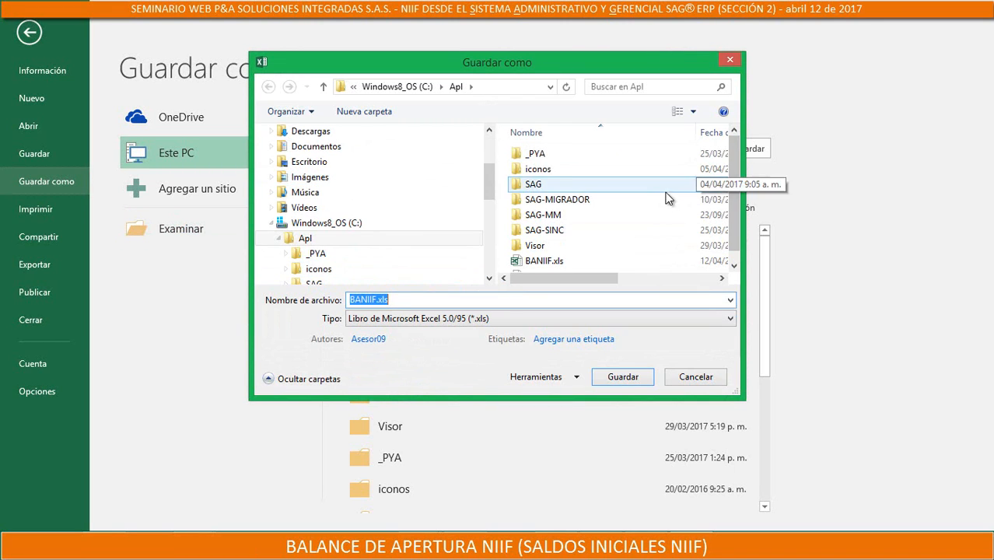
click(398, 319)
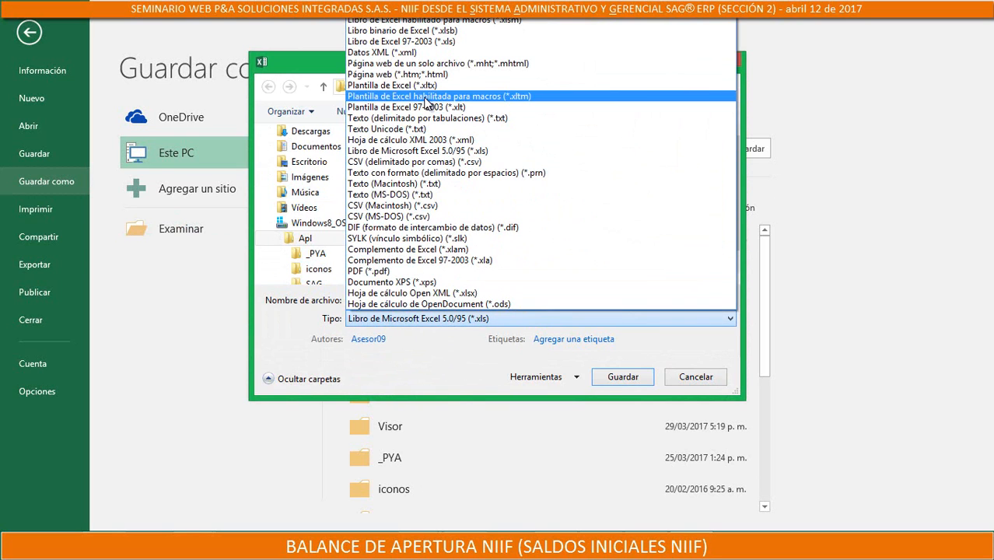
click(391, 162)
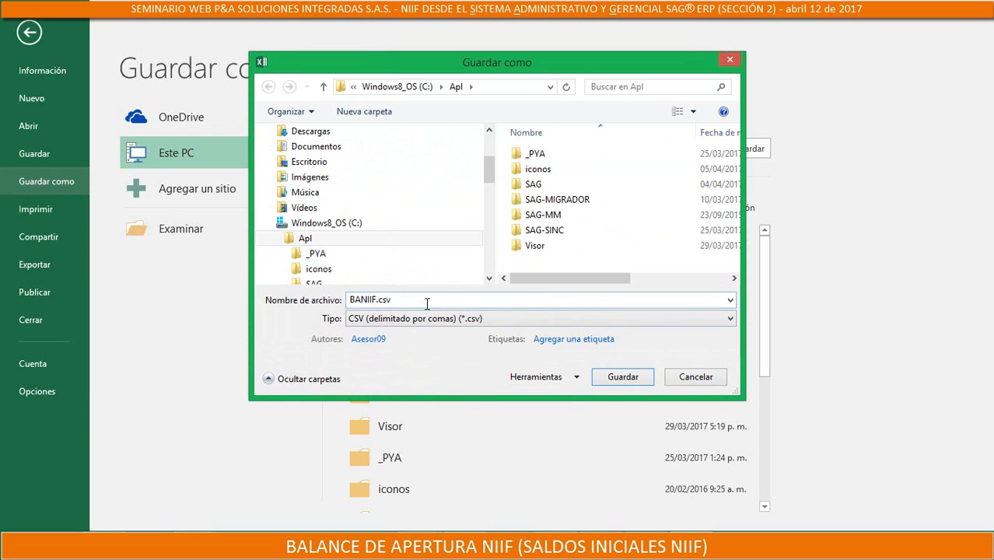
click(606, 377)
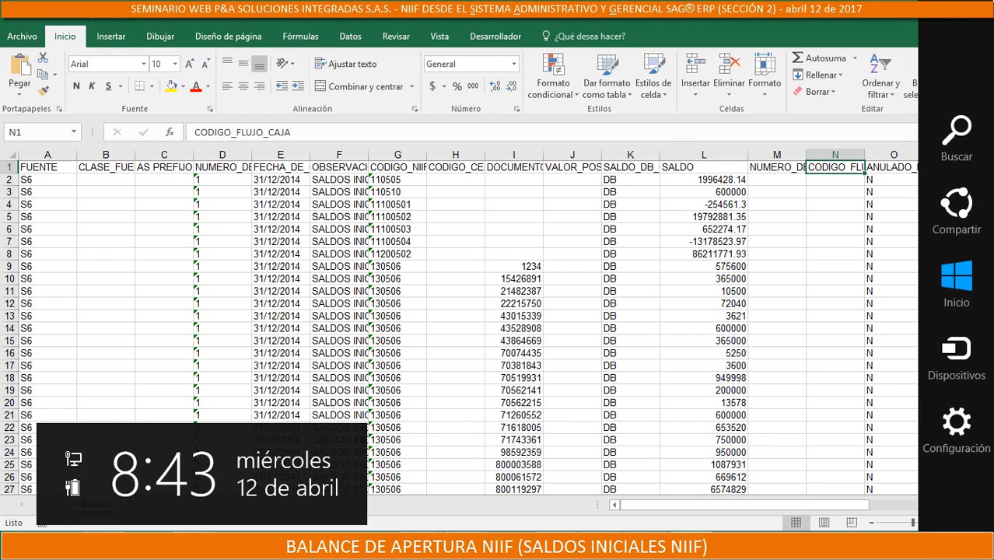
Switch to File Explorer and compare the type, size and modification date of BANIIF.csv and BANIIF.xls in the Apl folder
click(967, 17)
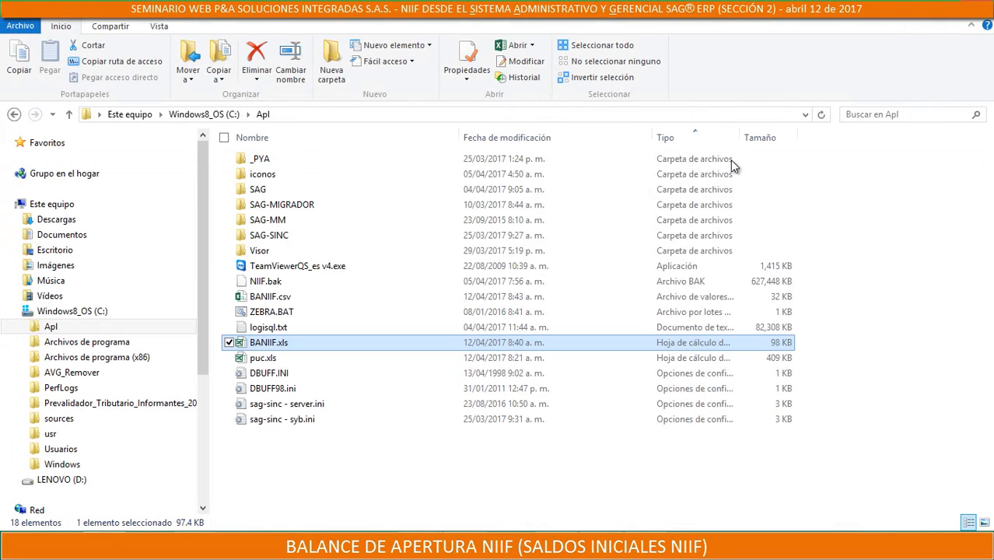
click(287, 362)
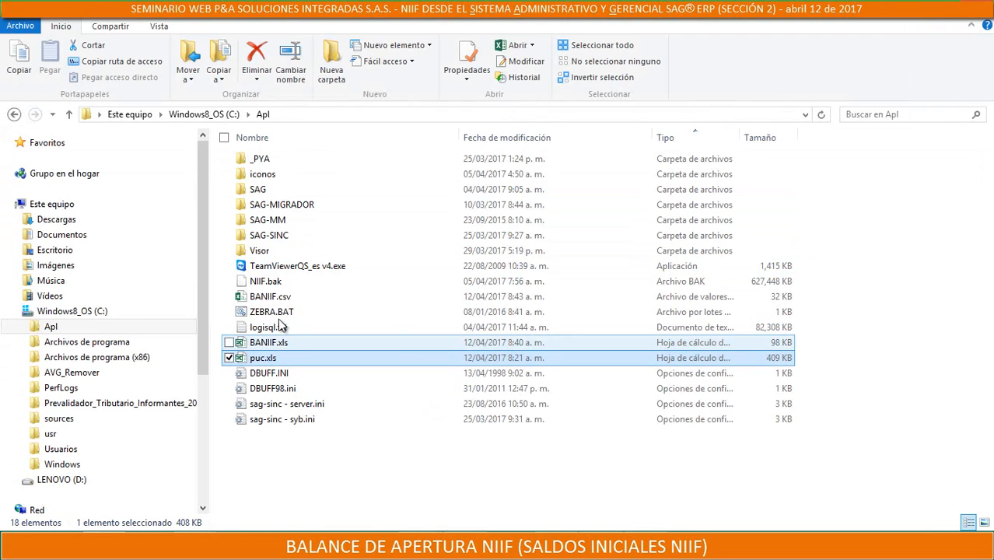
click(274, 302)
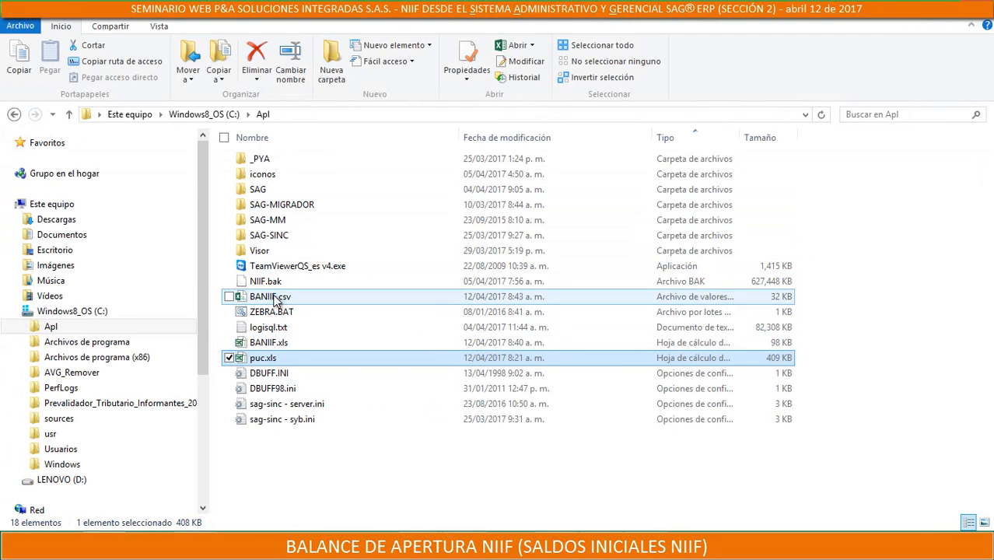
click(254, 347)
click(263, 300)
click(260, 343)
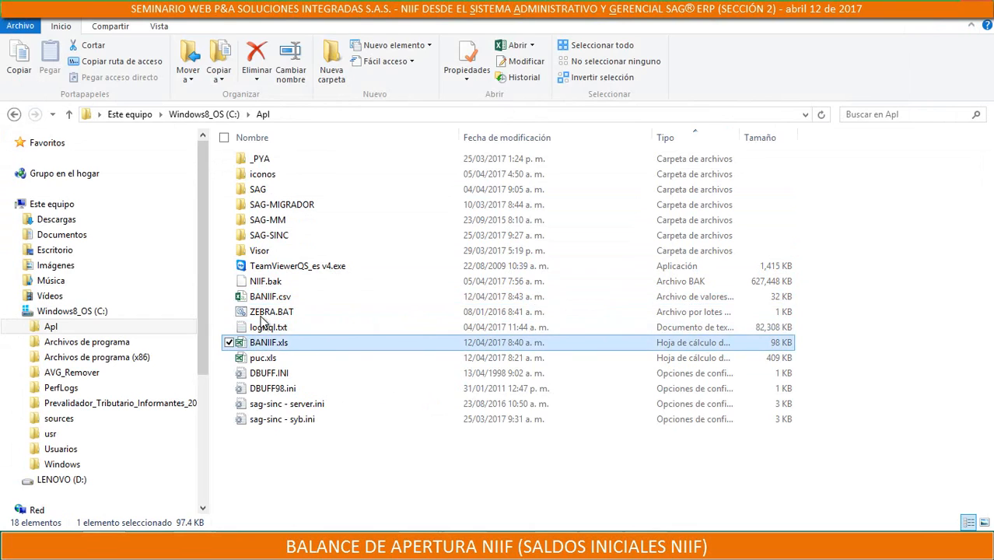
click(265, 298)
click(263, 347)
click(274, 302)
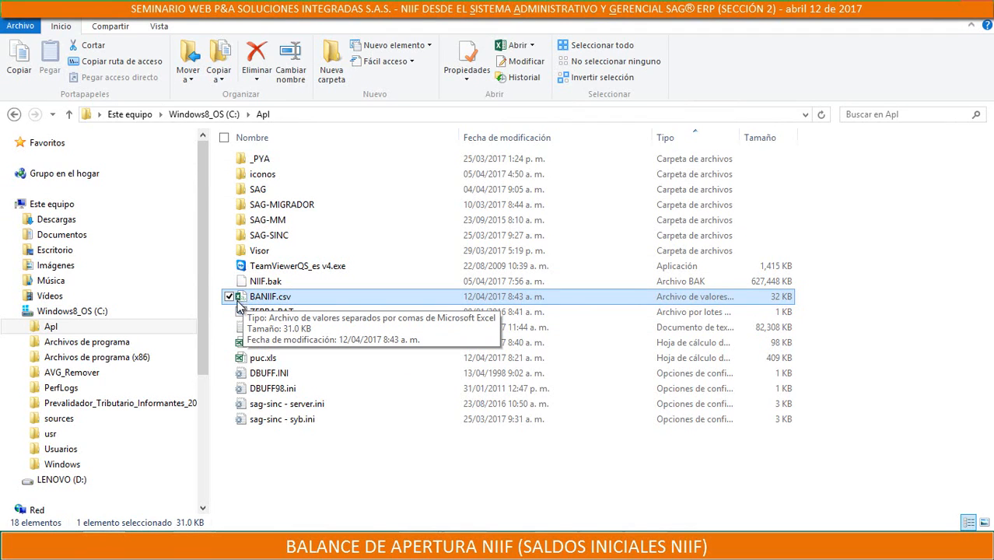
click(247, 347)
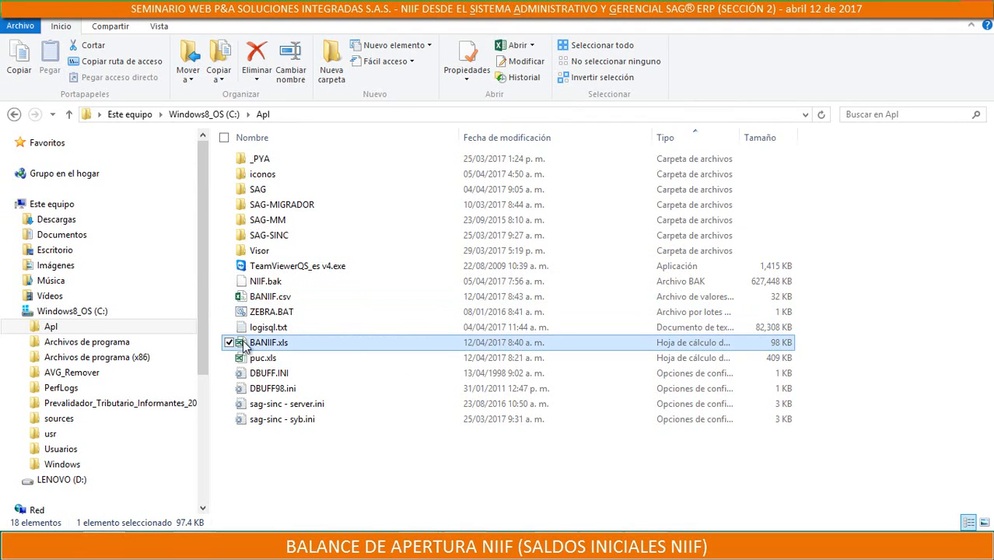
click(264, 299)
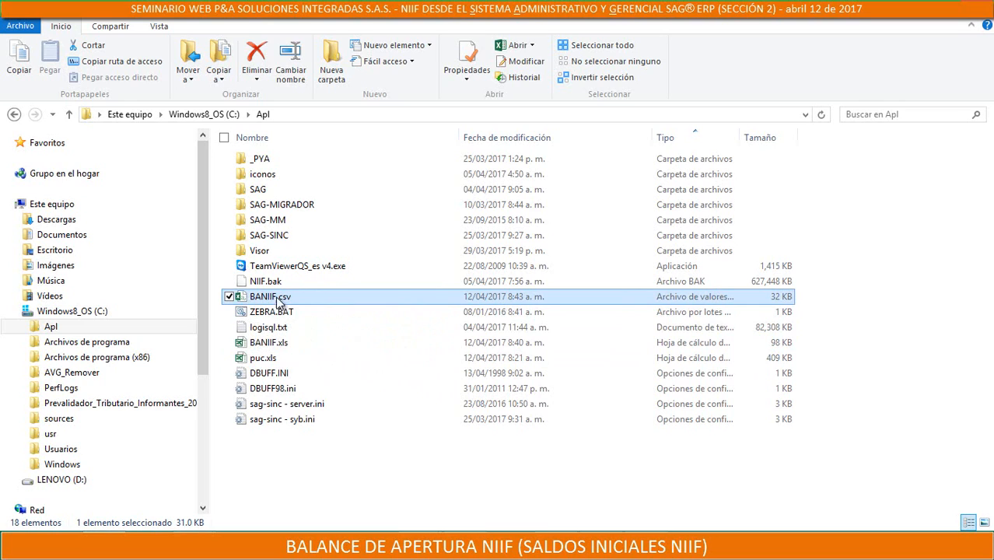
click(282, 350)
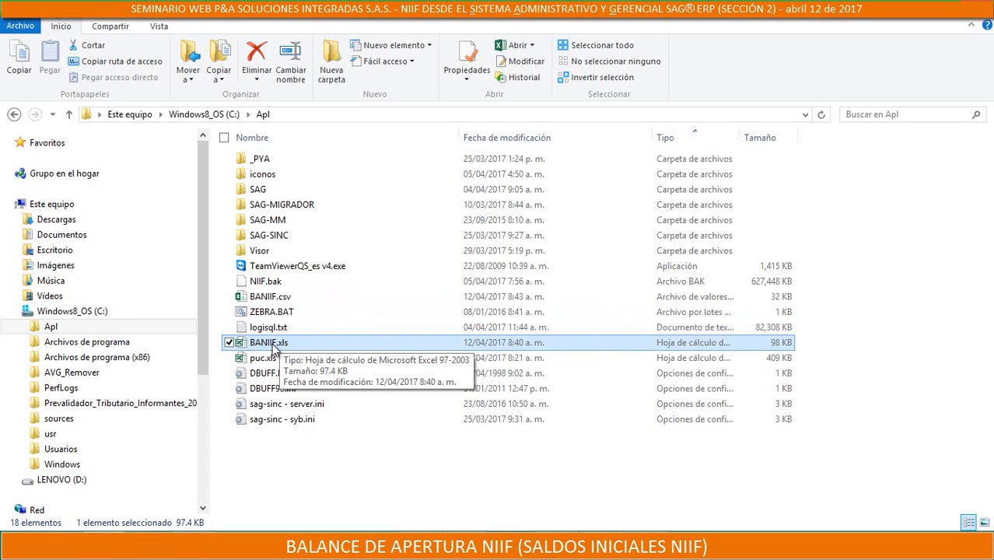
click(274, 298)
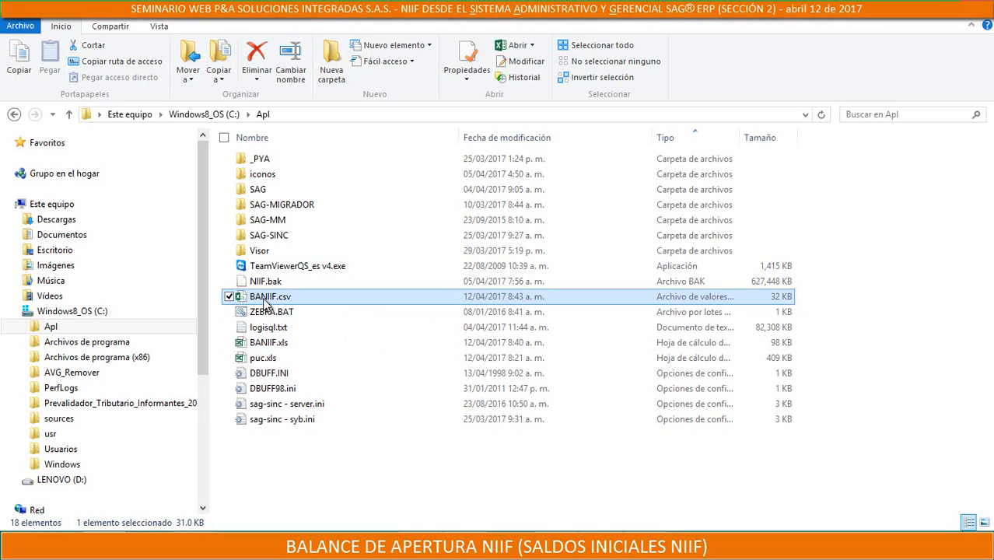
click(267, 348)
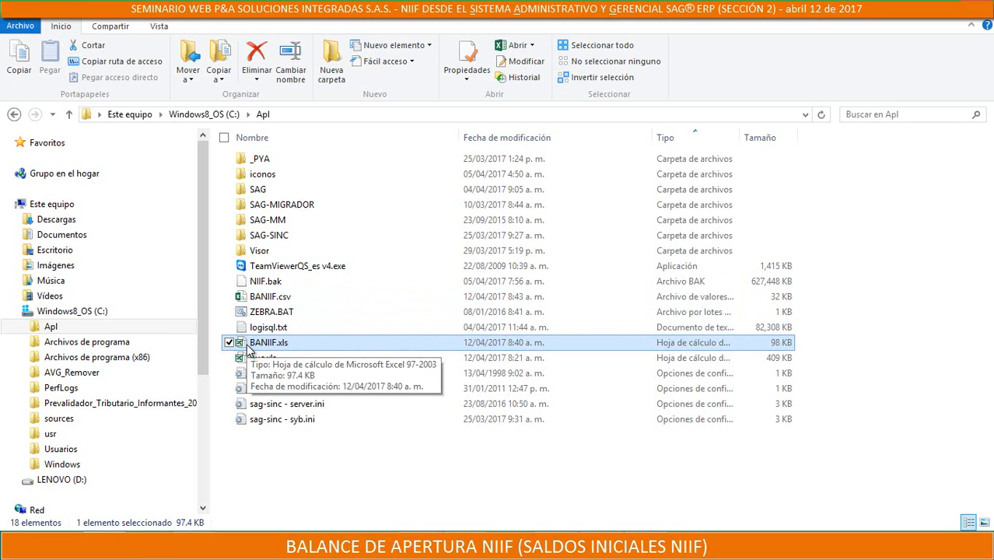
click(272, 298)
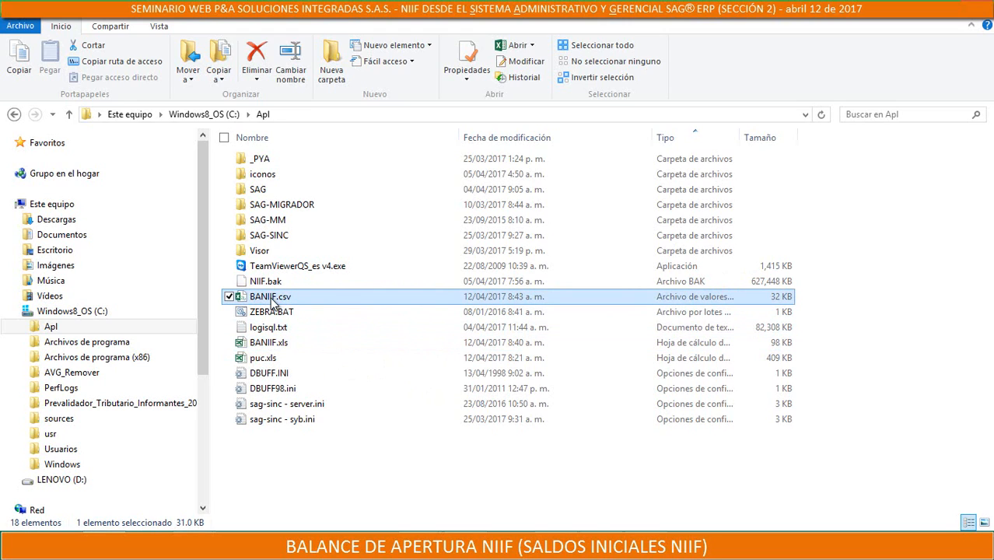
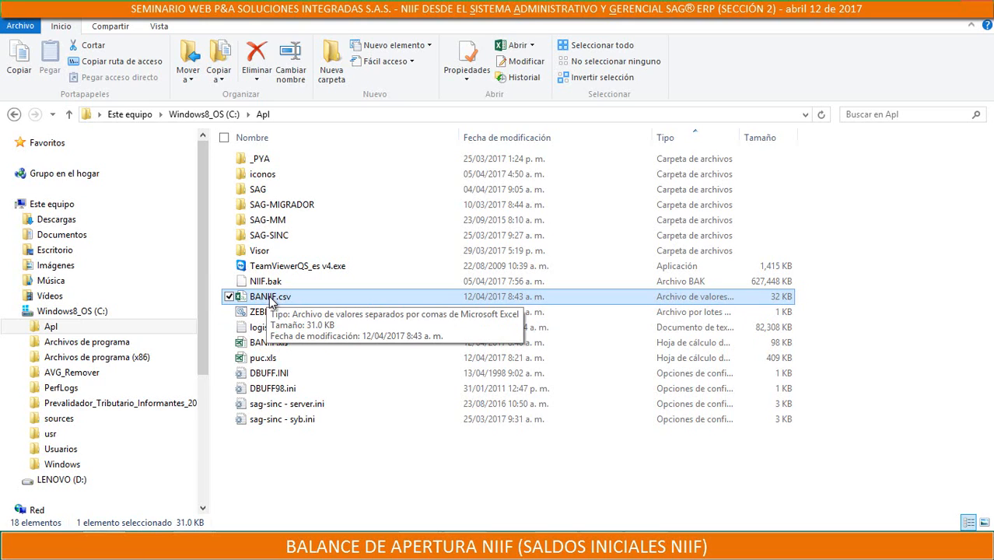
Check the BANIIF.xls and BANIIF.csv files once more in the Apl folder
click(269, 345)
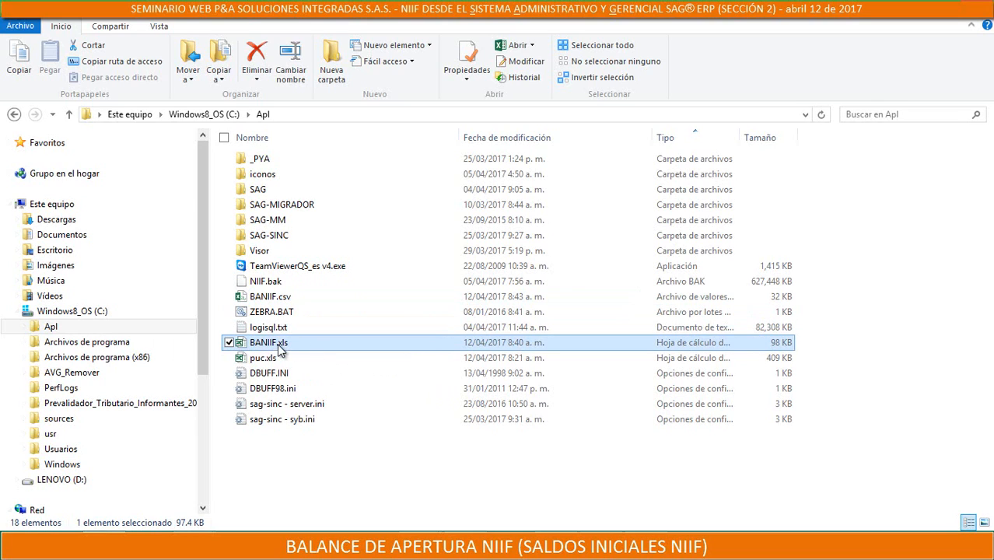
click(280, 300)
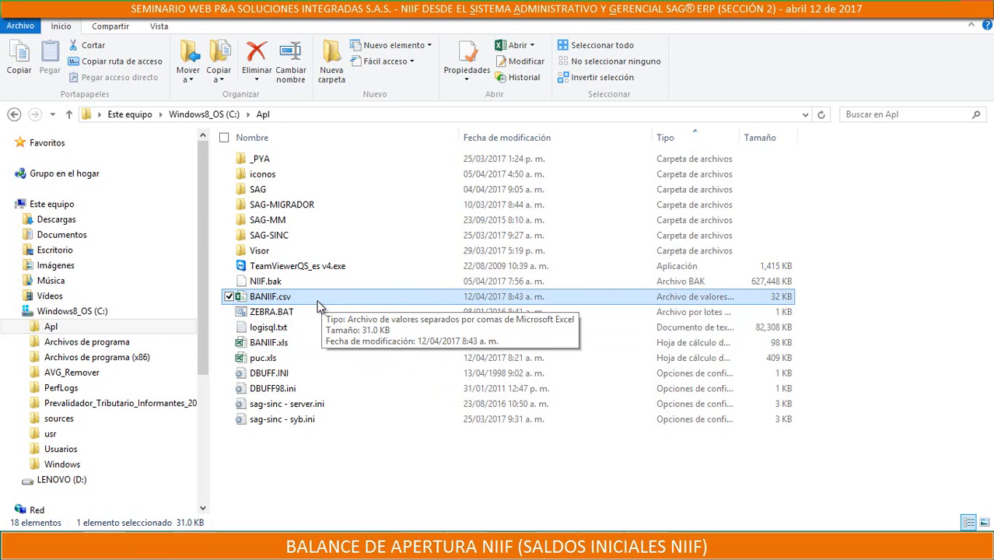
click(346, 343)
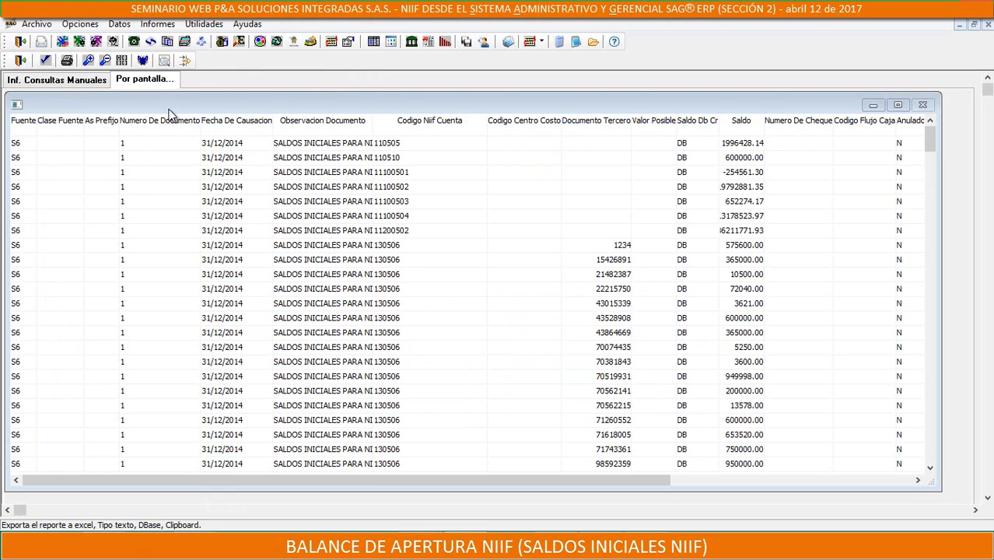
Switch to SAG ERP, leave the manual query report and its module, and enter the Configuración module for period 2014-12
click(19, 60)
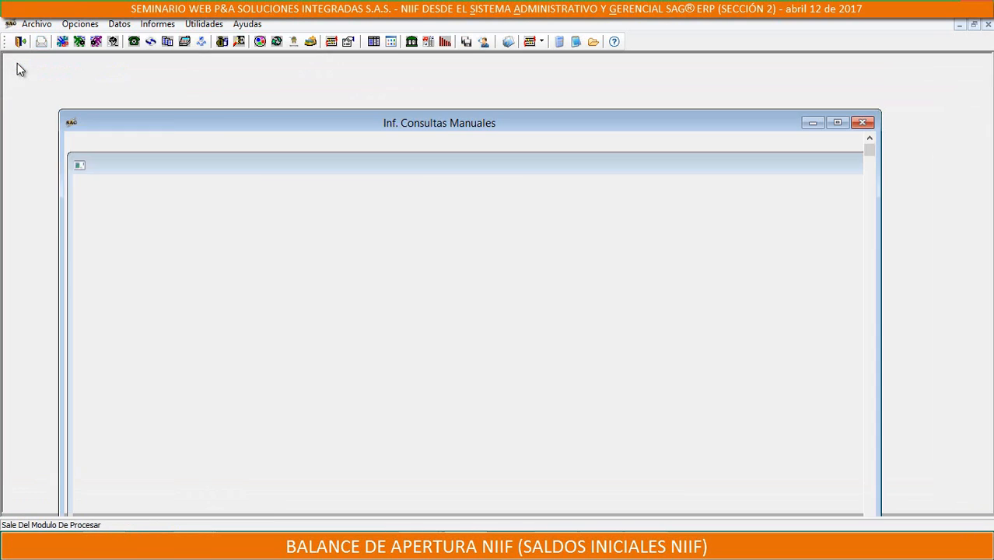
click(18, 40)
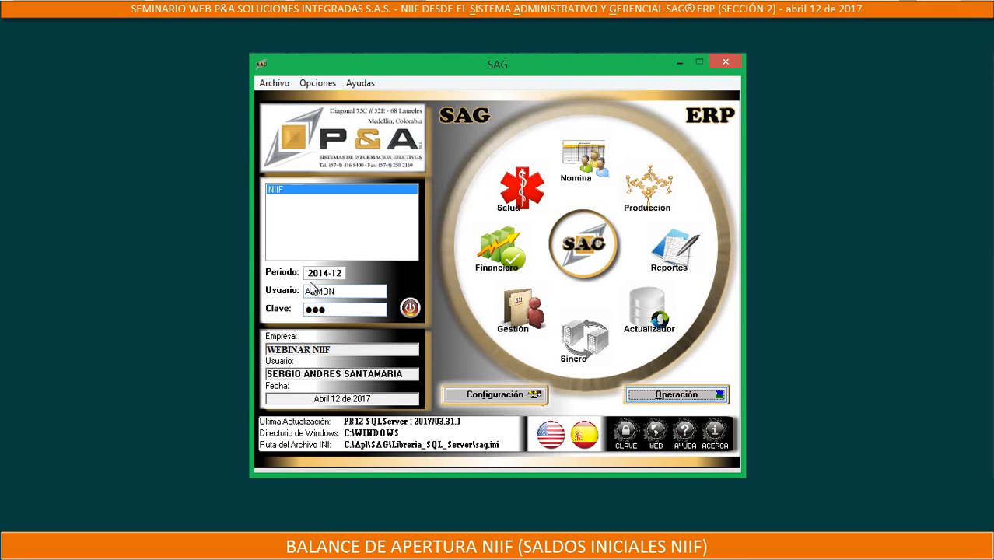
drag(308, 277, 364, 279)
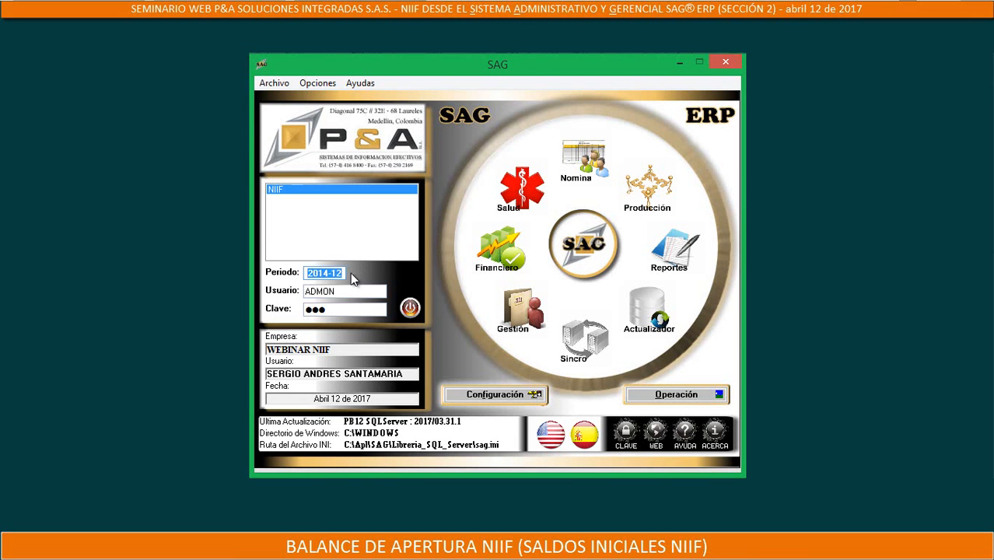
click(323, 273)
click(488, 394)
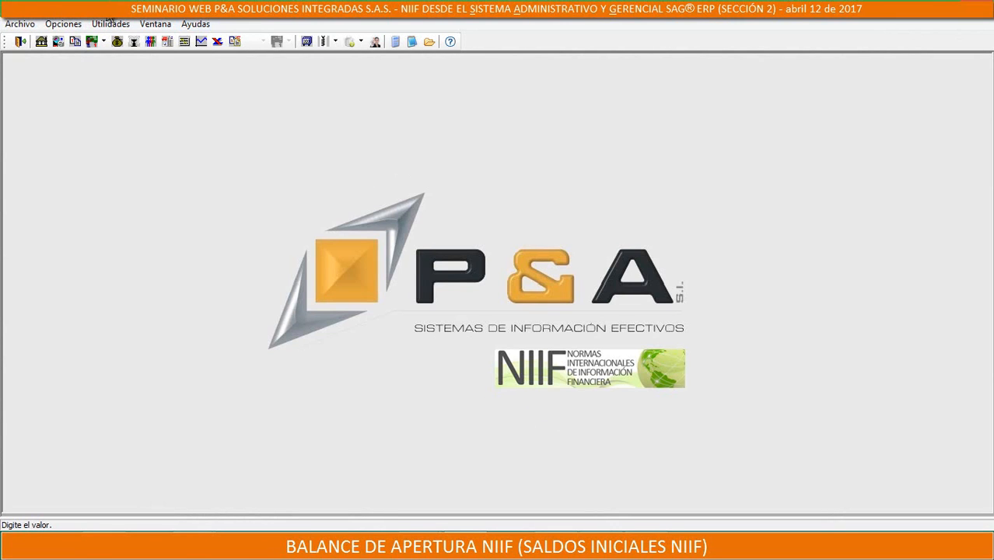
Open the movement import window and examine the field structure required by Movimiento Contable
click(106, 25)
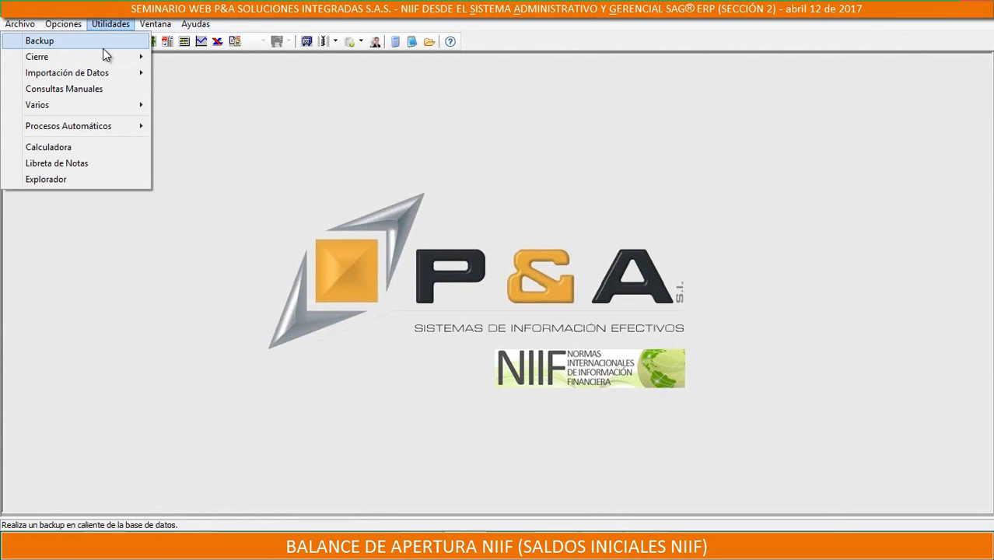
mouse_move(92, 72)
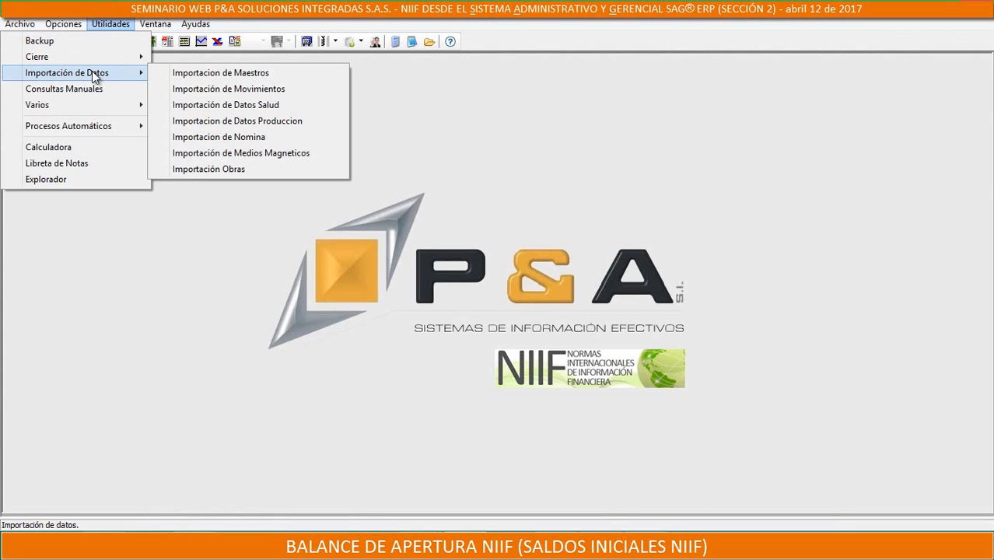
click(221, 90)
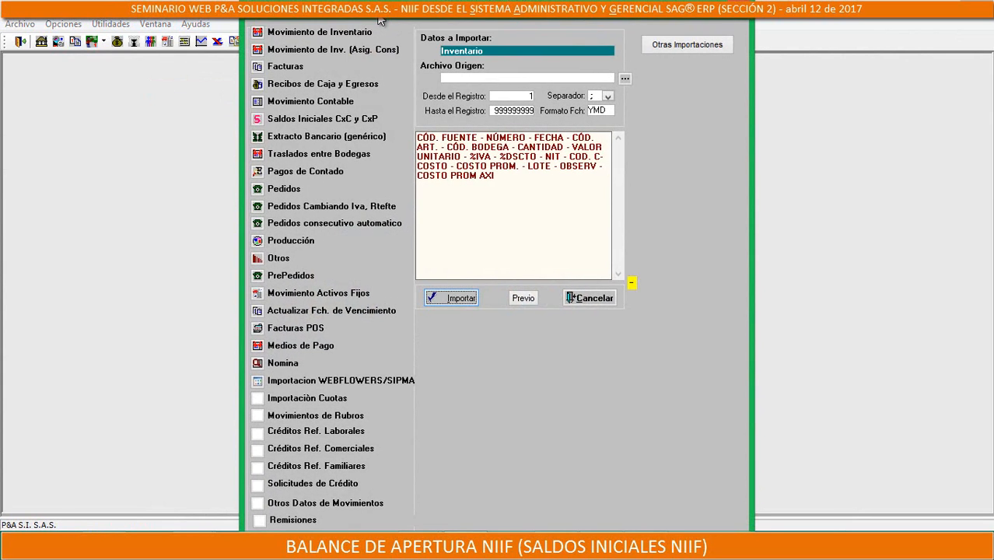
click(309, 105)
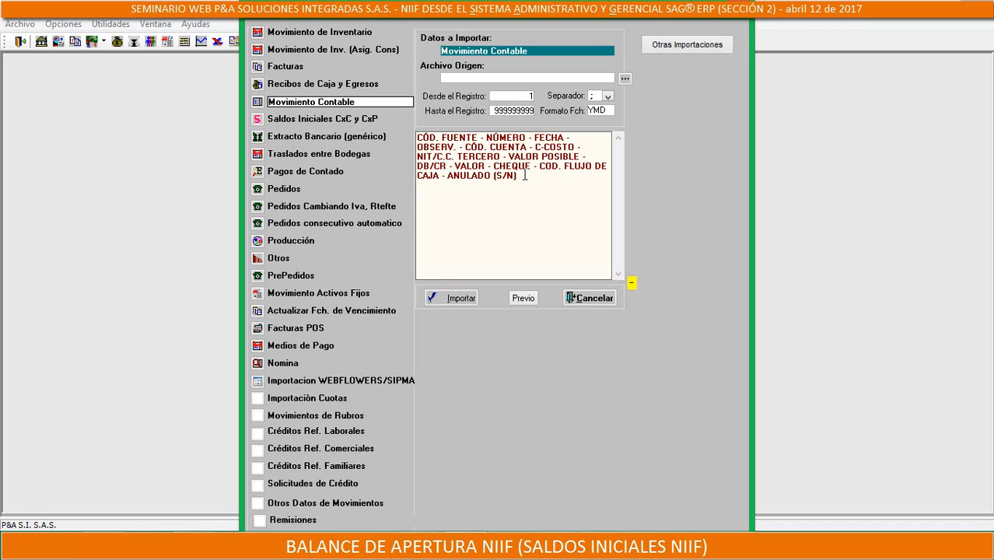
drag(524, 175, 408, 138)
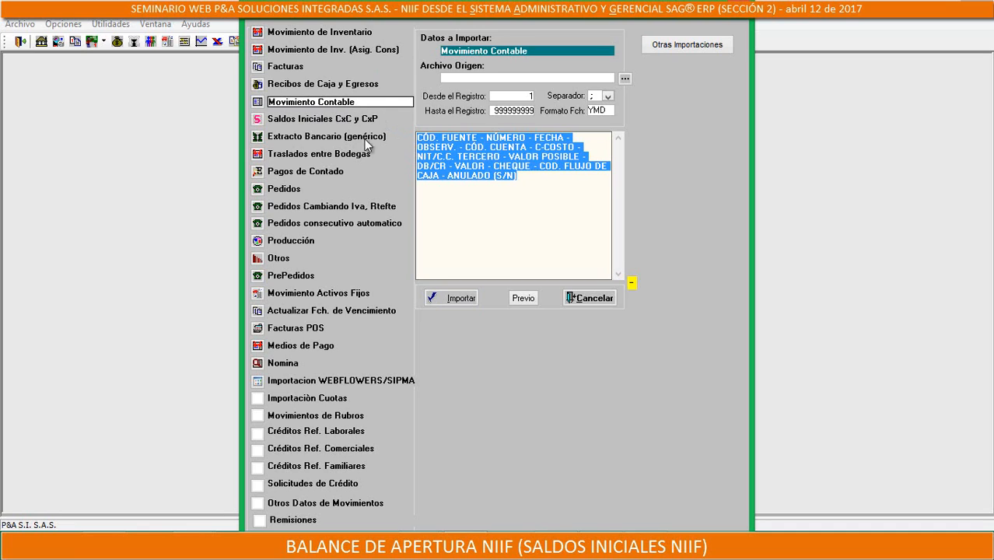
Open the additional imports window and look through its list of import types down to Saldos Iniciales de Cartera
click(660, 49)
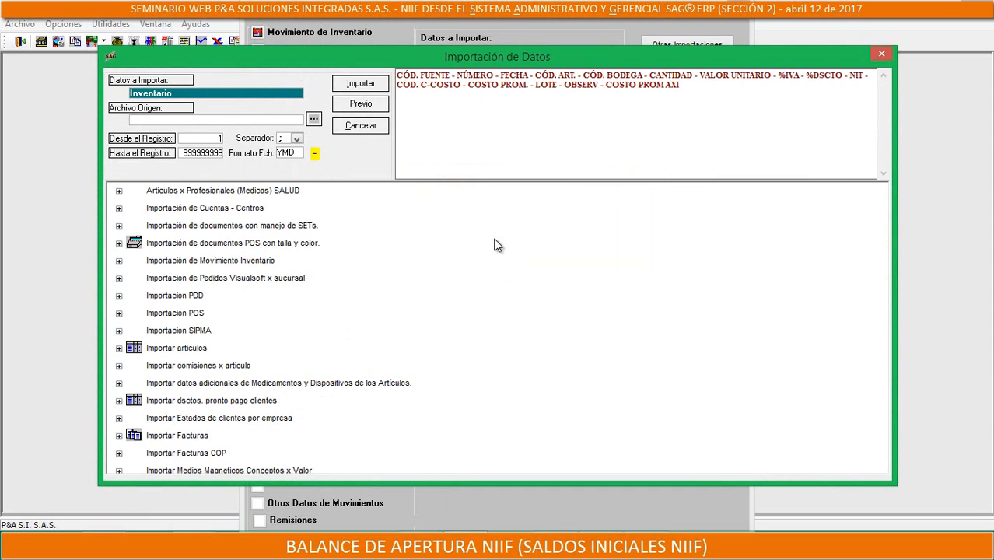
drag(416, 56, 421, 8)
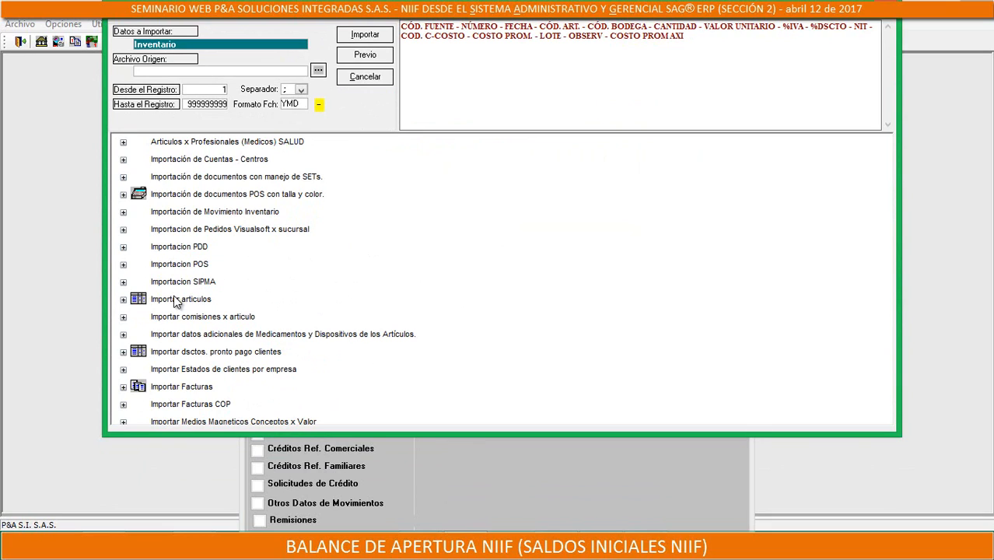
click(183, 272)
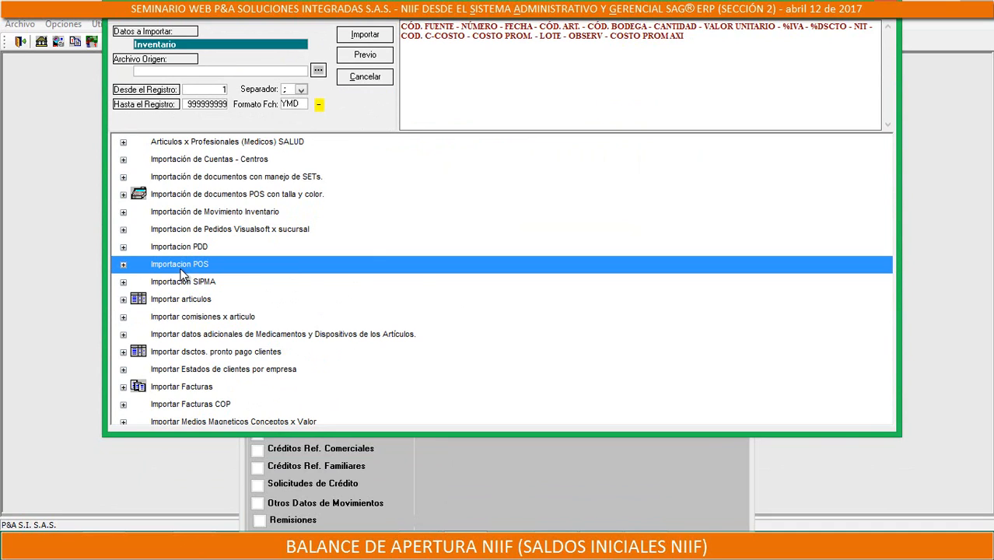
key(Down)
key(Down)
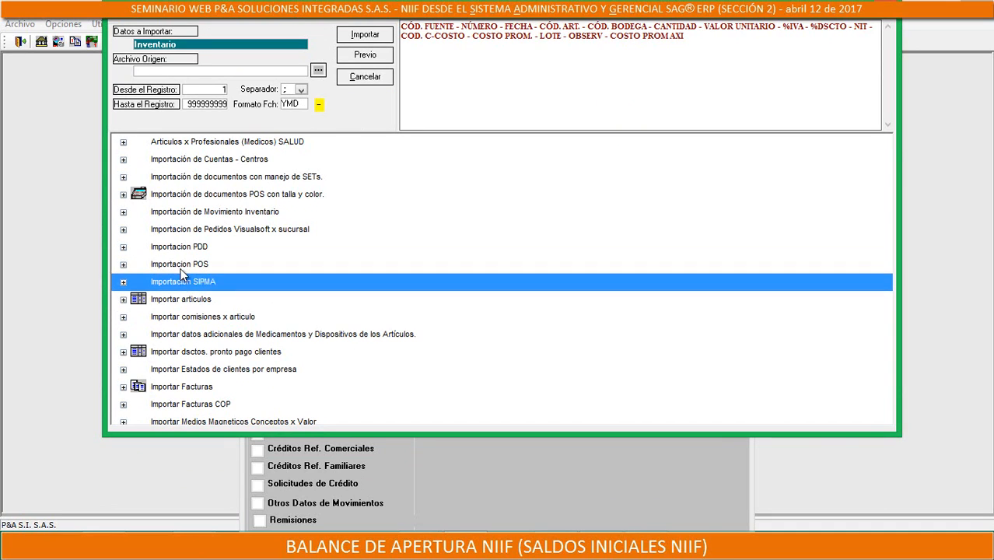
key(Up)
key(Up)
key(Up)
key(Up)
key(Up)
key(Up)
key(Down)
key(Down)
key(Down)
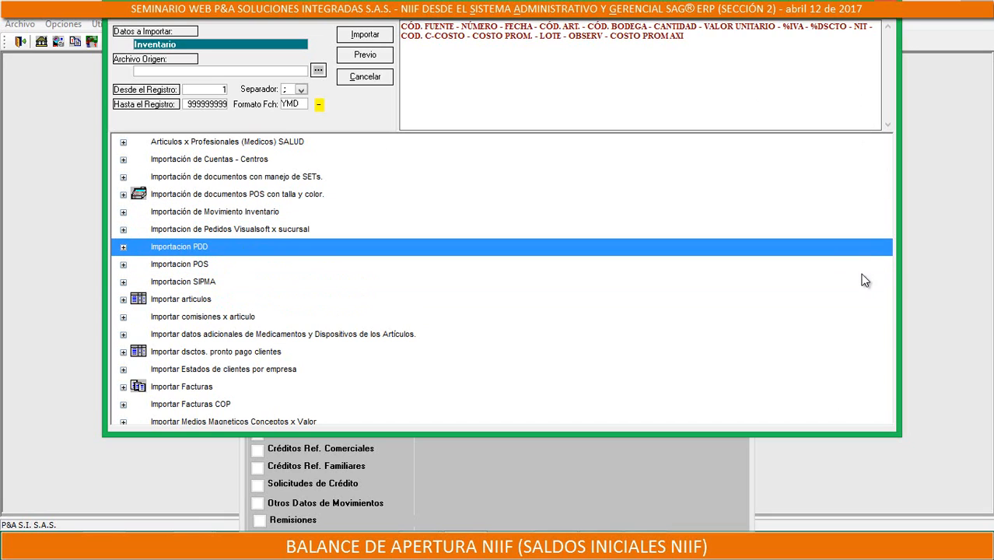
key(Up)
key(Up)
key(Up)
key(Up)
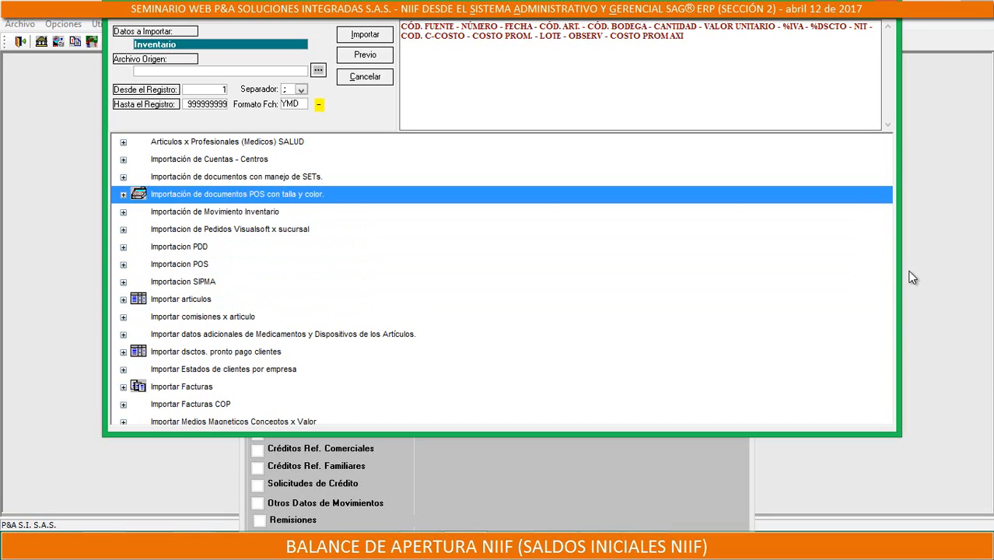
key(Down)
key(Down)
key(Down)
key(Down)
key(Down)
key(Down)
key(Up)
key(Up)
key(Up)
key(Up)
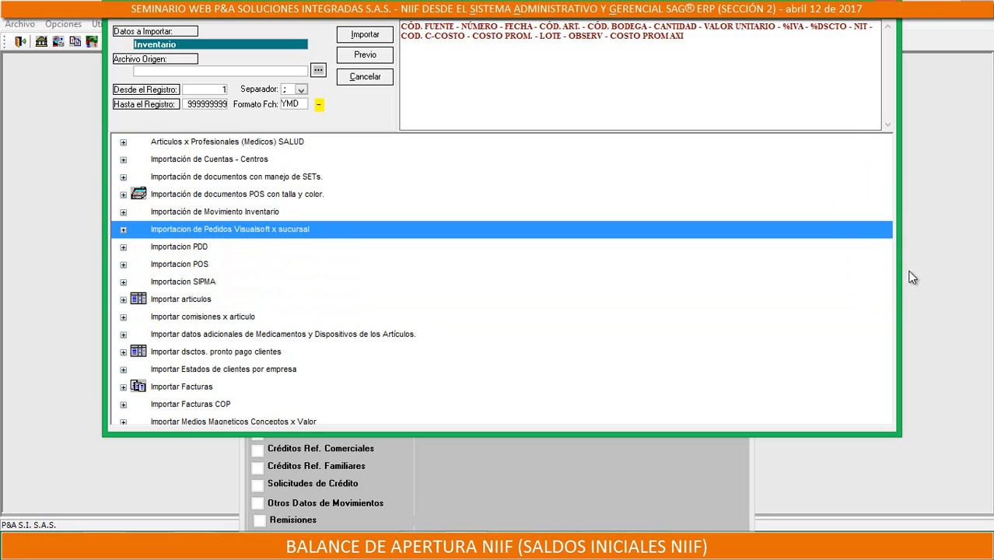
key(Down)
key(Down)
key(Down)
key(Down)
key(Down)
key(Down)
key(Down)
key(Down)
key(Down)
key(Down)
key(Down)
key(Down)
key(Down)
key(Down)
key(Down)
key(Down)
key(Down)
key(Down)
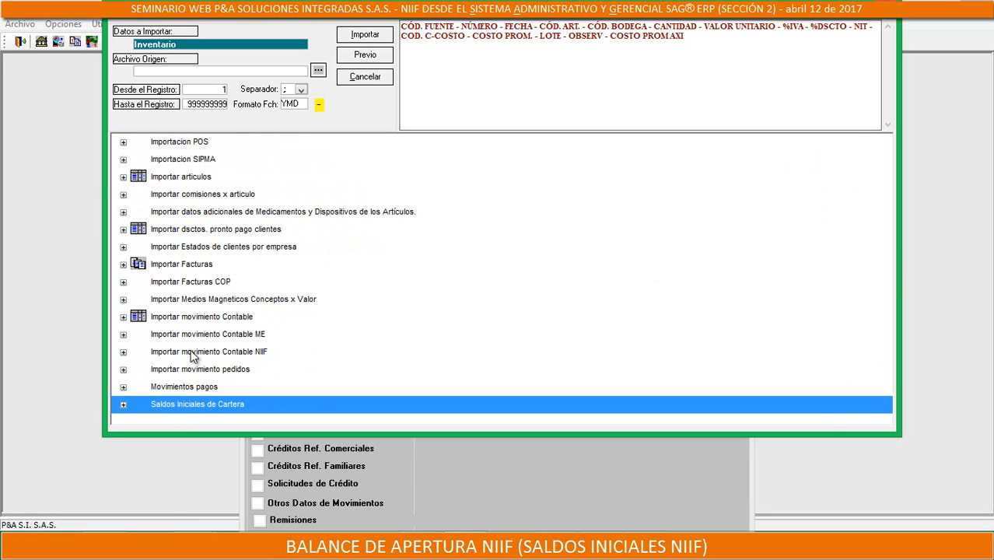
Expand Importar movimiento Contable NIIF and choose its CONTNIIF format as the data to import
click(257, 353)
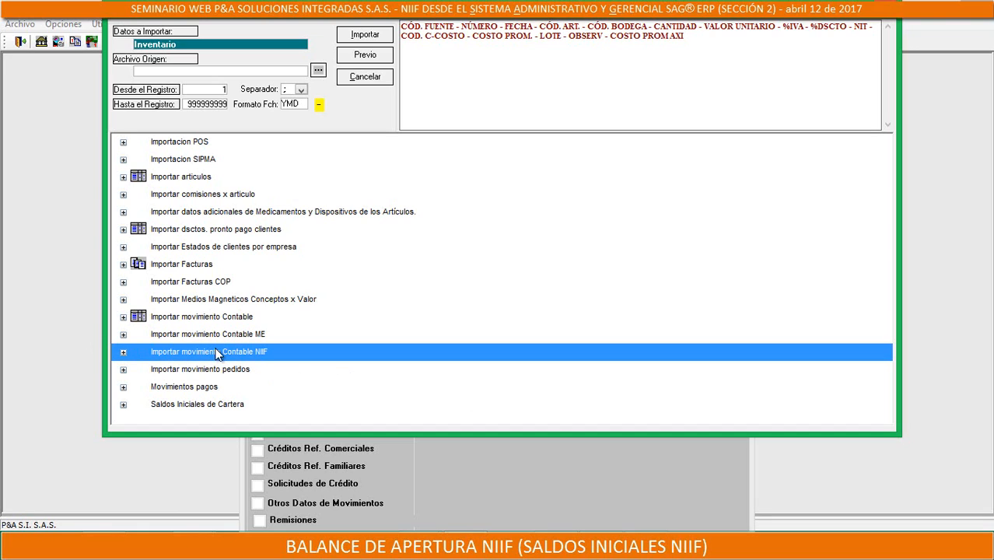
click(123, 352)
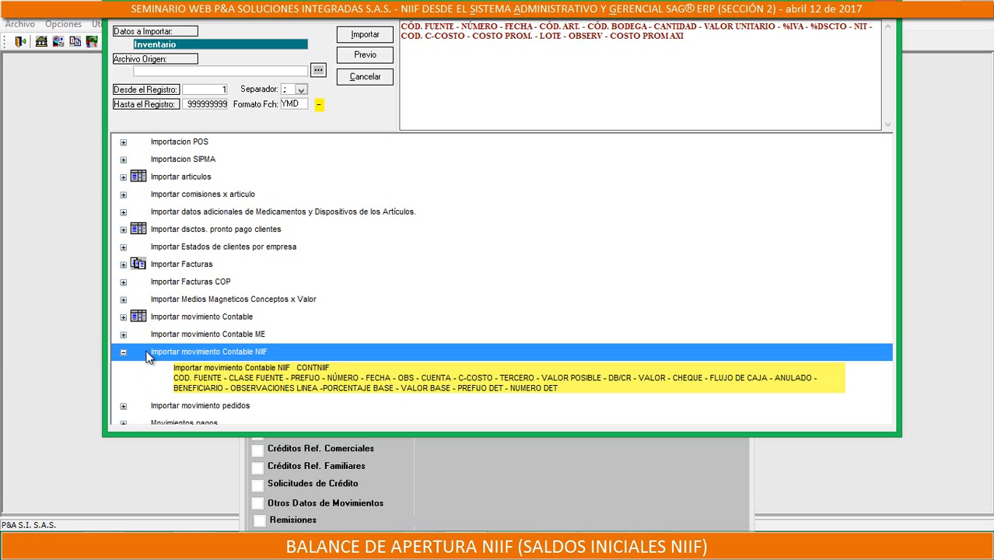
click(349, 379)
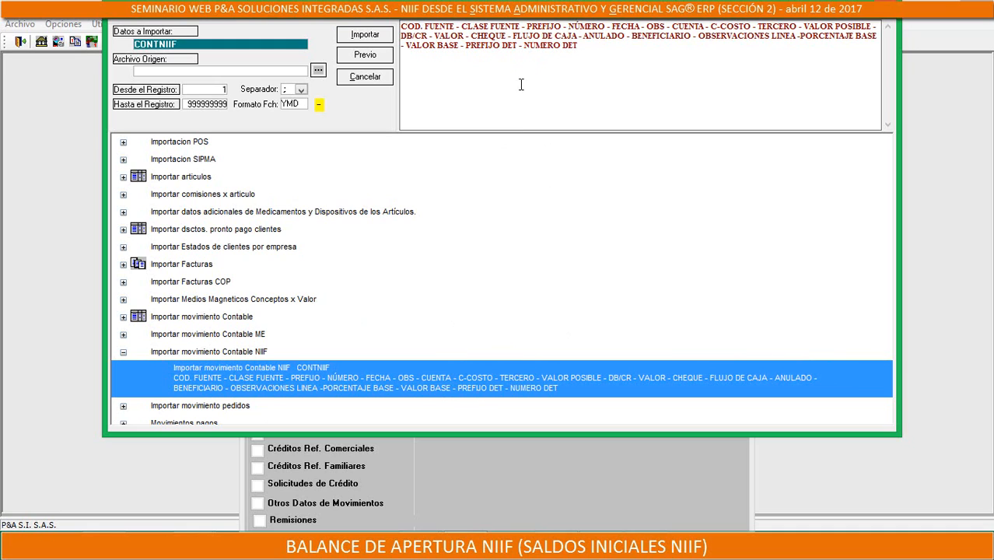
Copy the complete CONTNIIF field list, from COD. FUENTE to NUMERO DET
double_click(554, 47)
drag(596, 42, 522, 46)
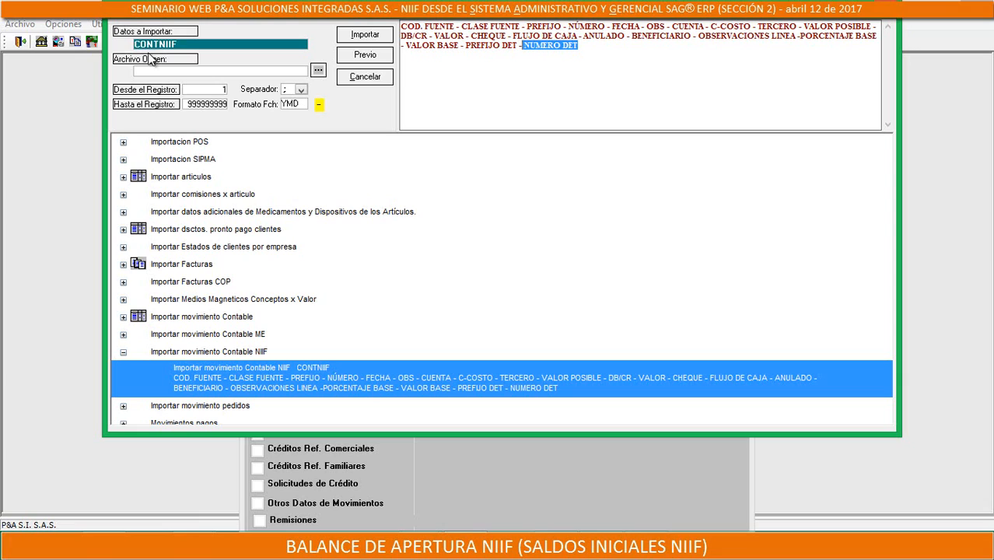
click(594, 45)
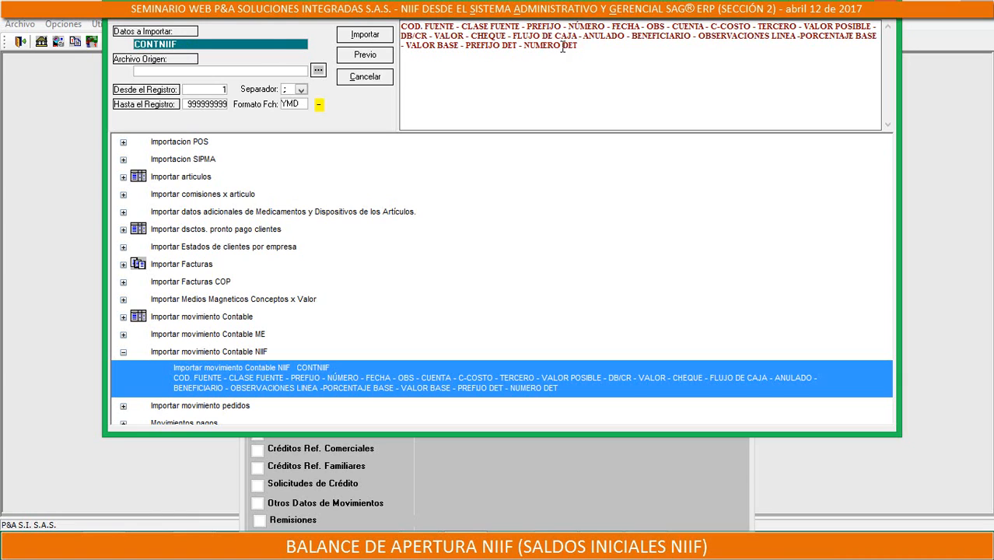
drag(562, 46, 401, 24)
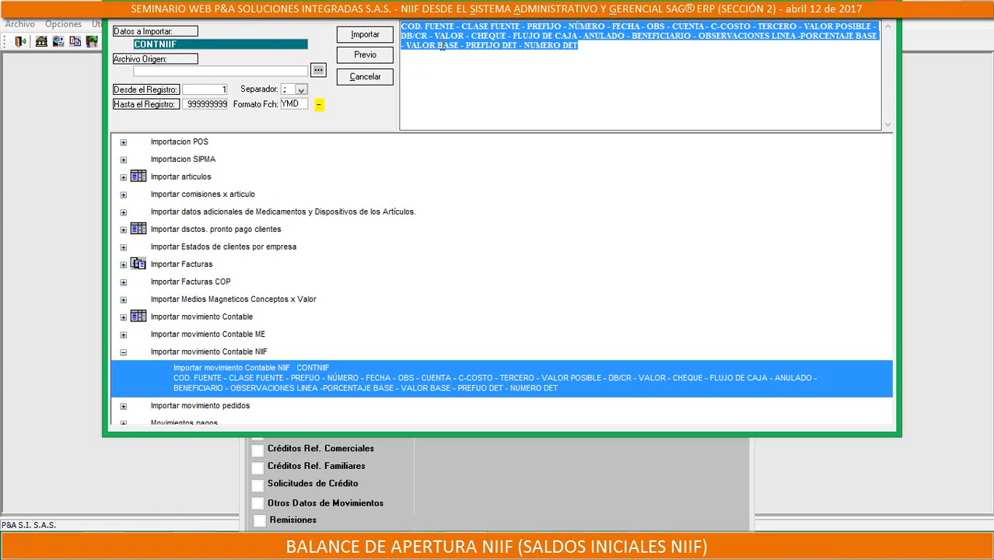
right_click(446, 44)
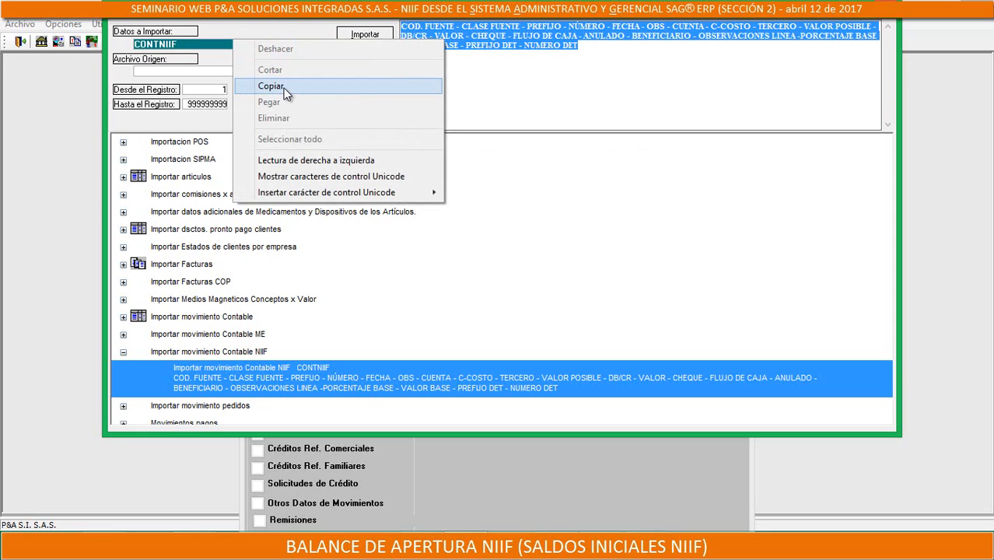
right_click(516, 47)
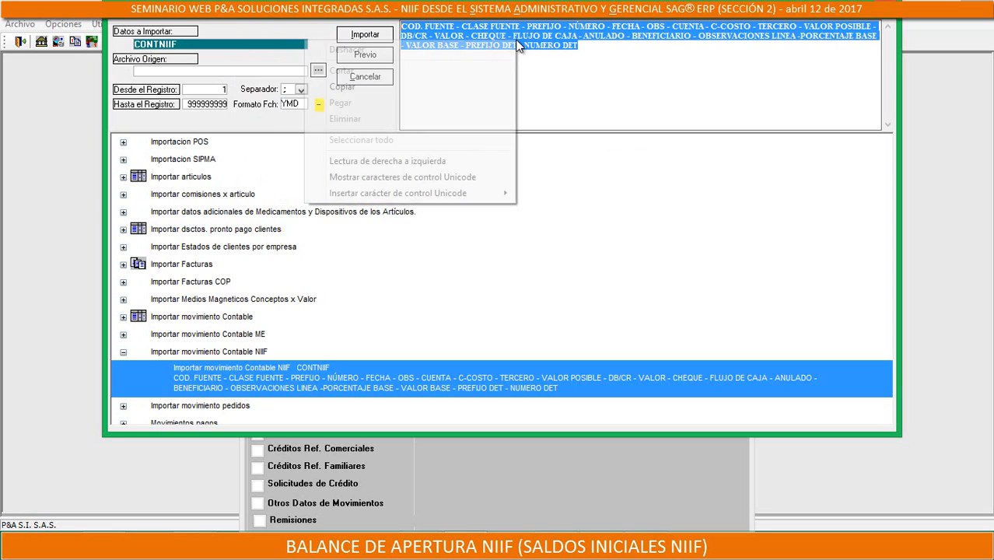
click(345, 86)
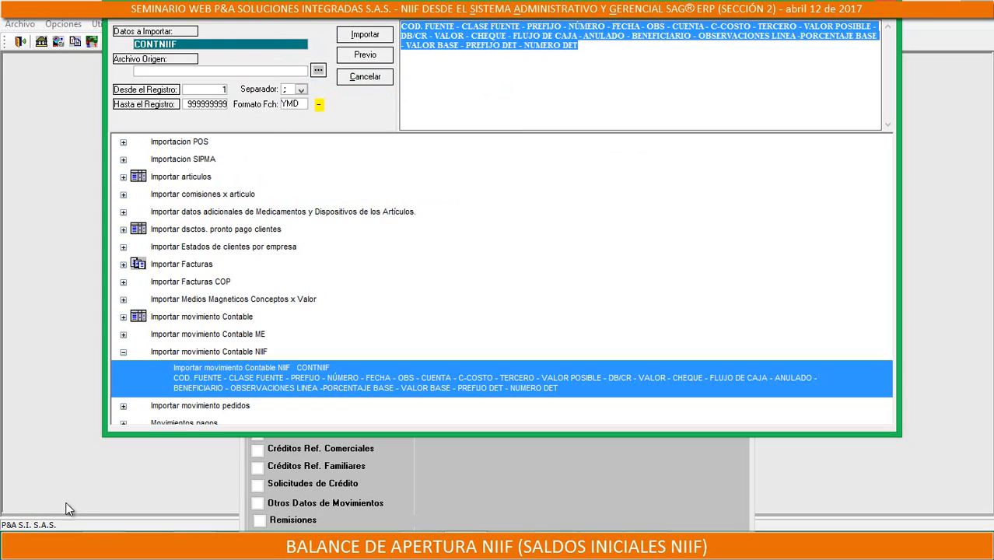
Open a blank workbook in Excel 2016 and paste the copied field list into cell A1
click(17, 547)
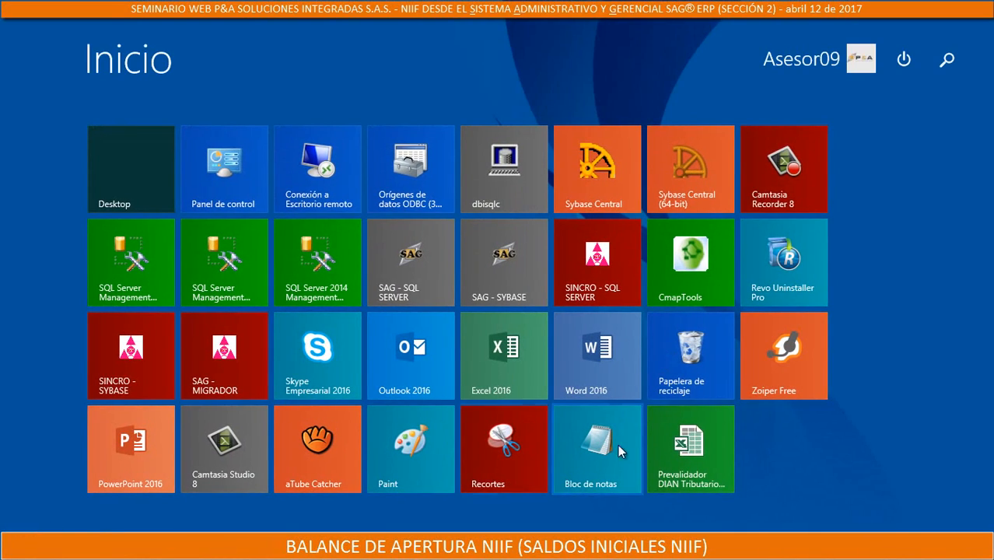
click(524, 385)
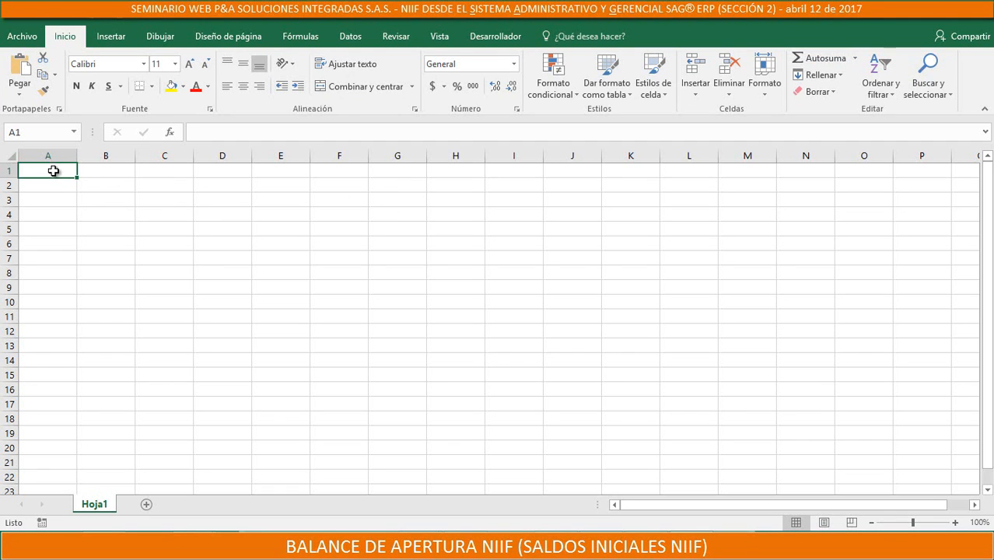
right_click(53, 169)
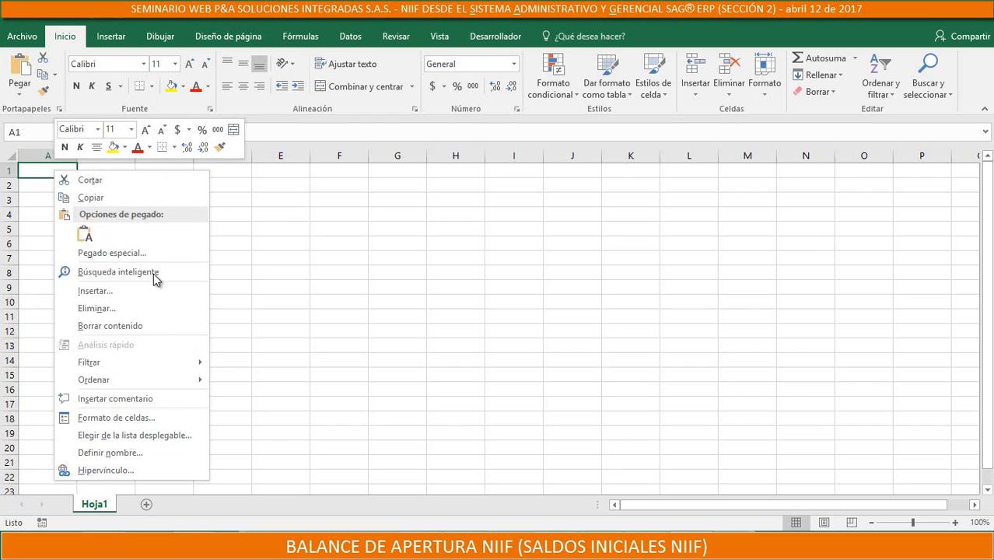
click(20, 91)
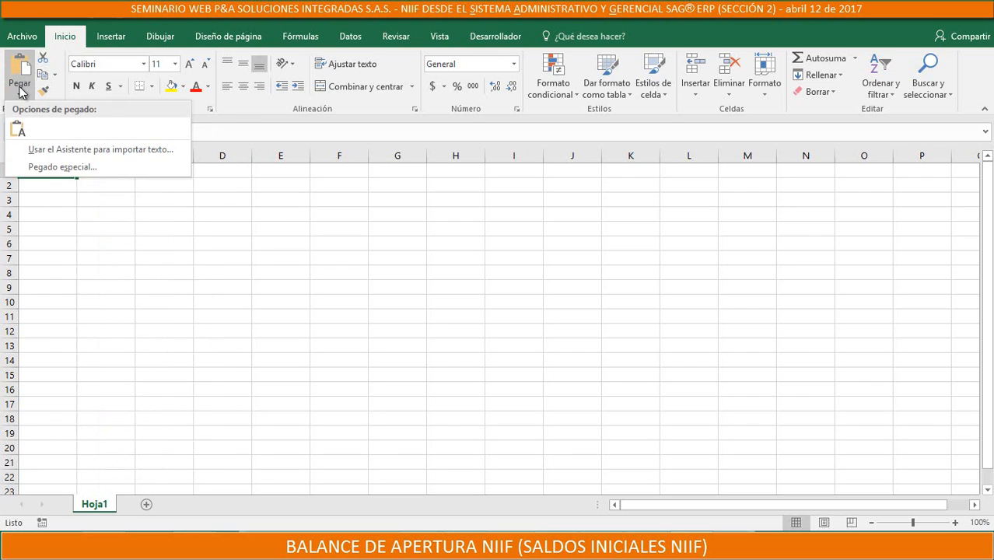
click(21, 70)
click(21, 70)
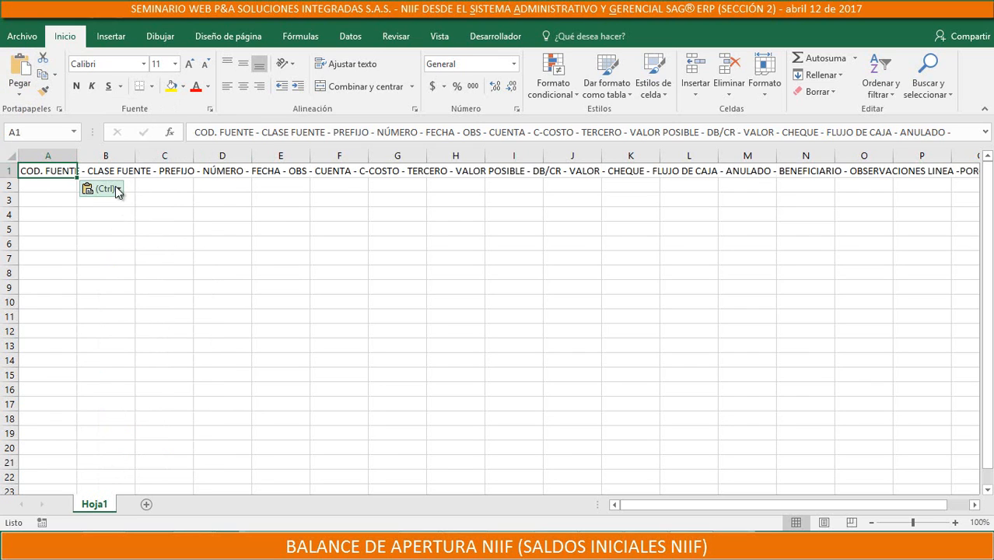
Split the field list in A1 into separate columns with Text to Columns, using delimited data and a hyphen as custom separator
click(352, 38)
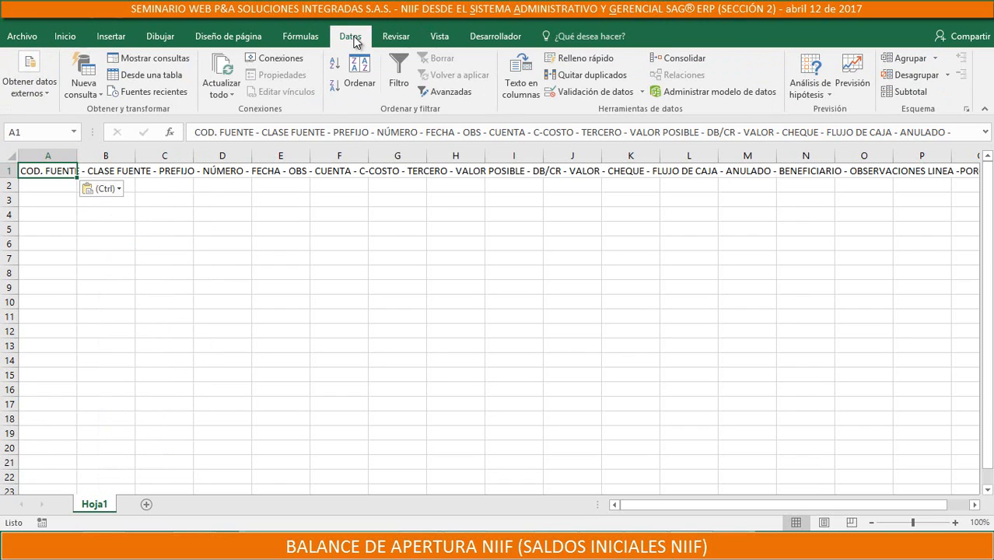
click(521, 85)
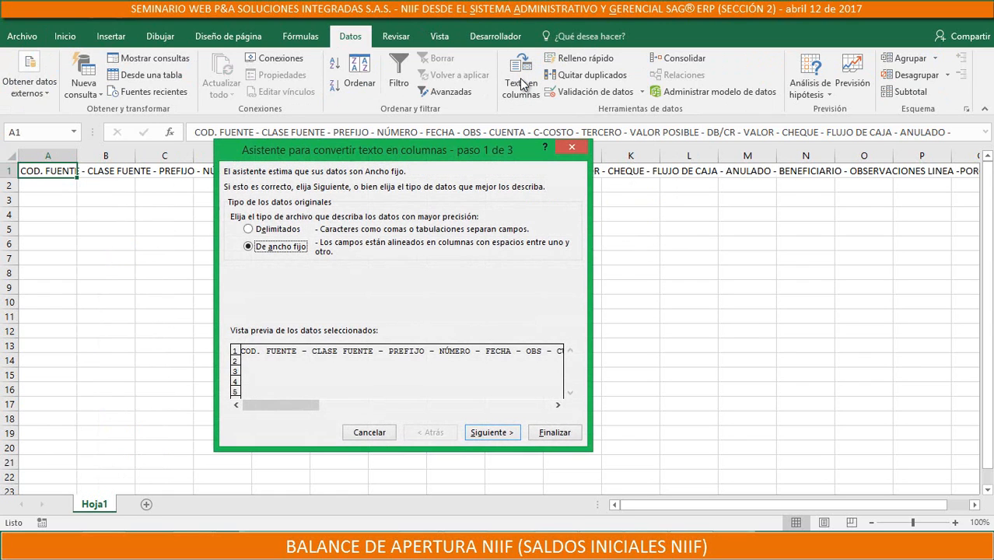
double_click(249, 232)
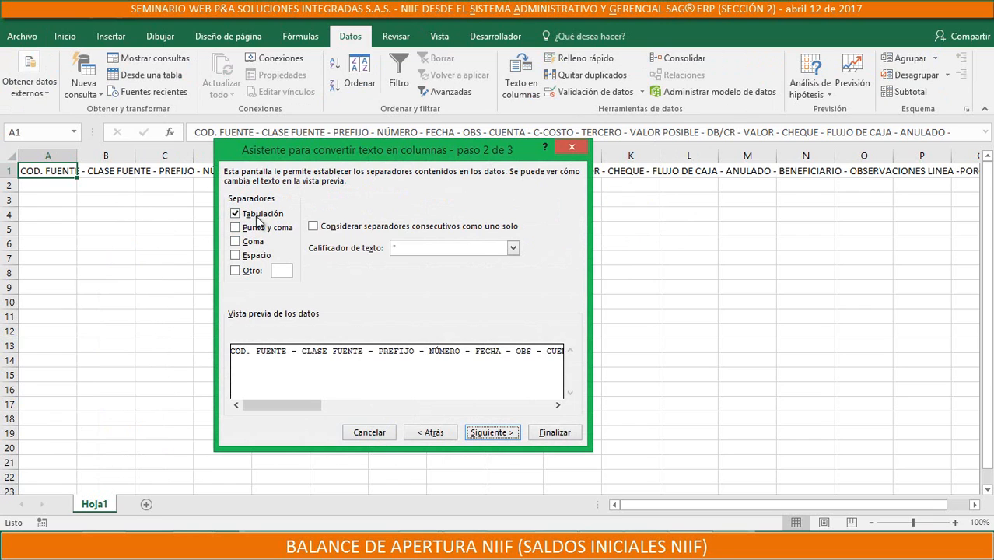
click(434, 433)
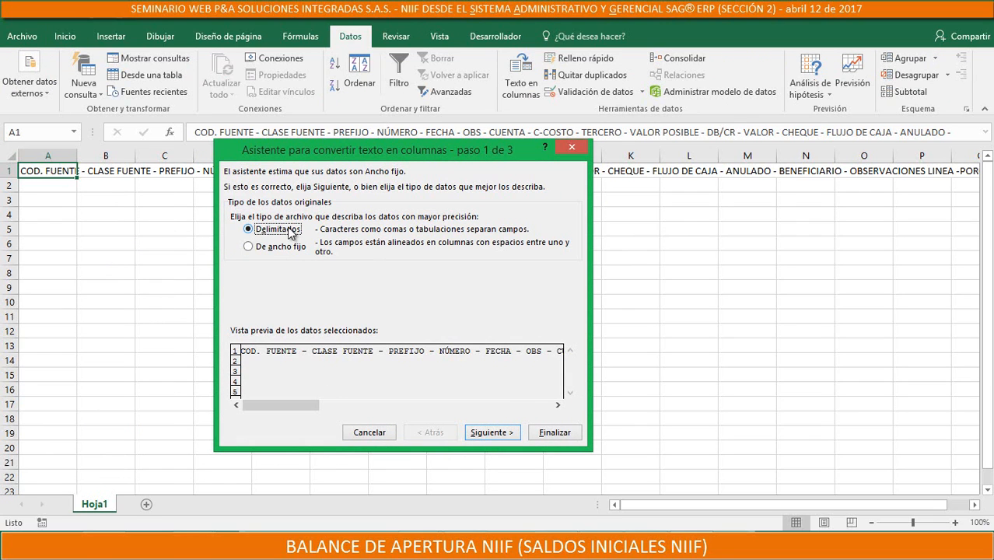
click(482, 435)
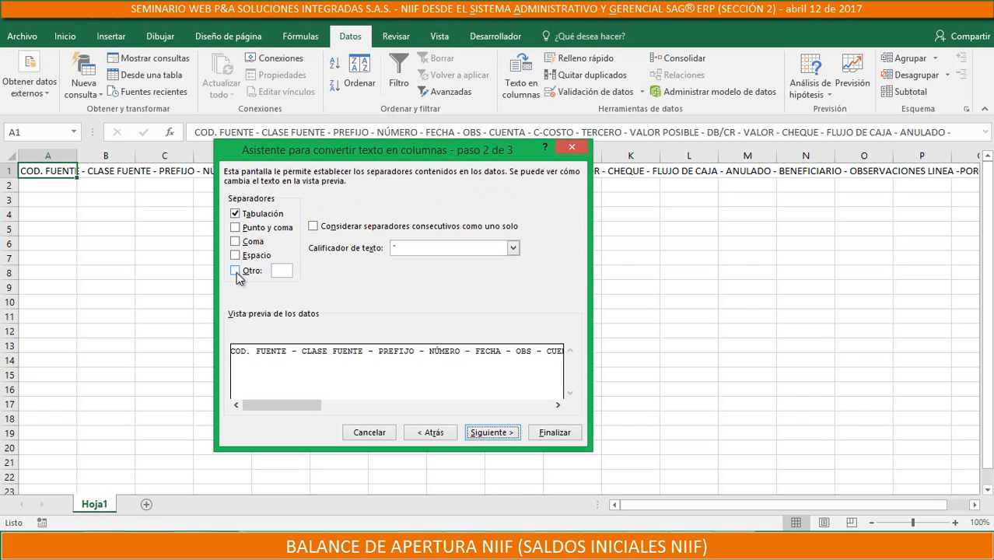
click(235, 271)
text(-)
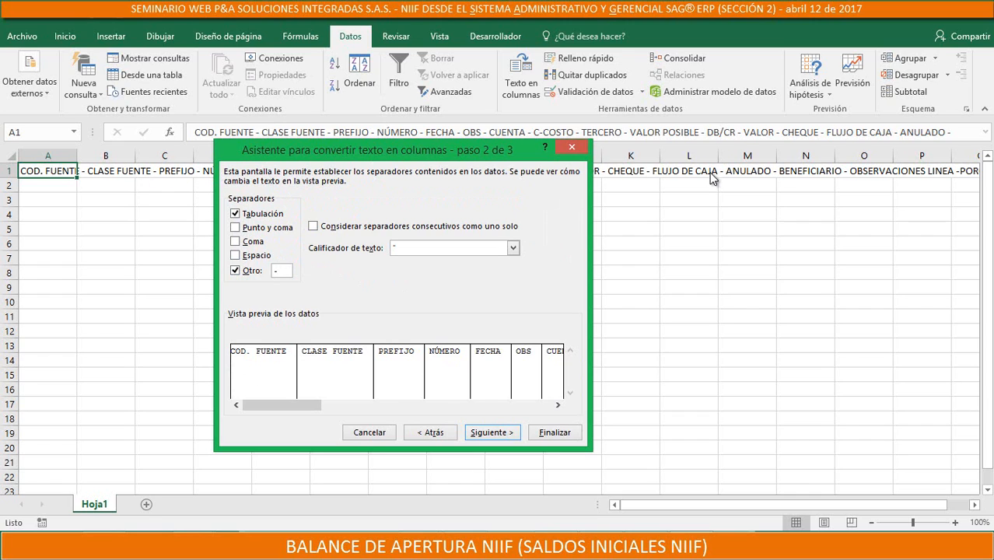
click(505, 434)
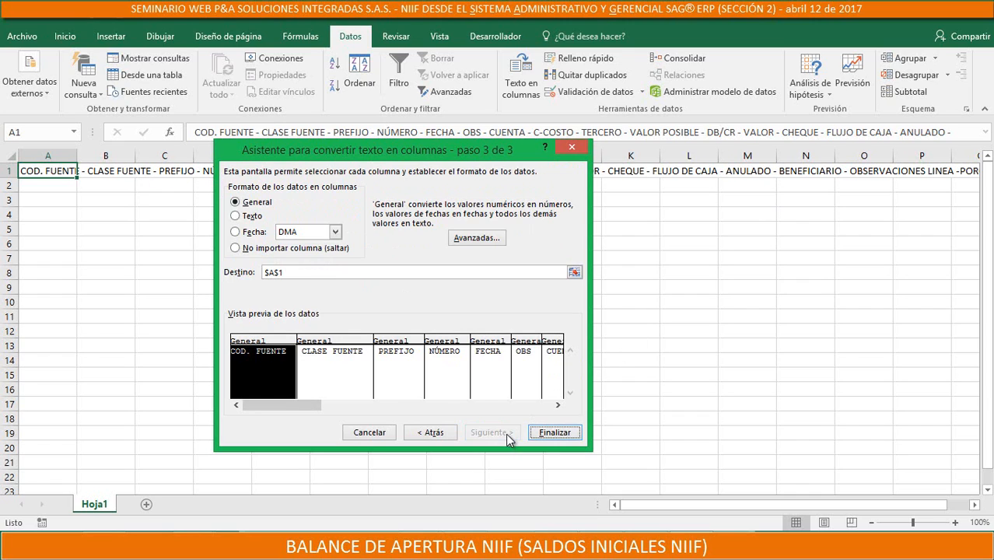
click(570, 433)
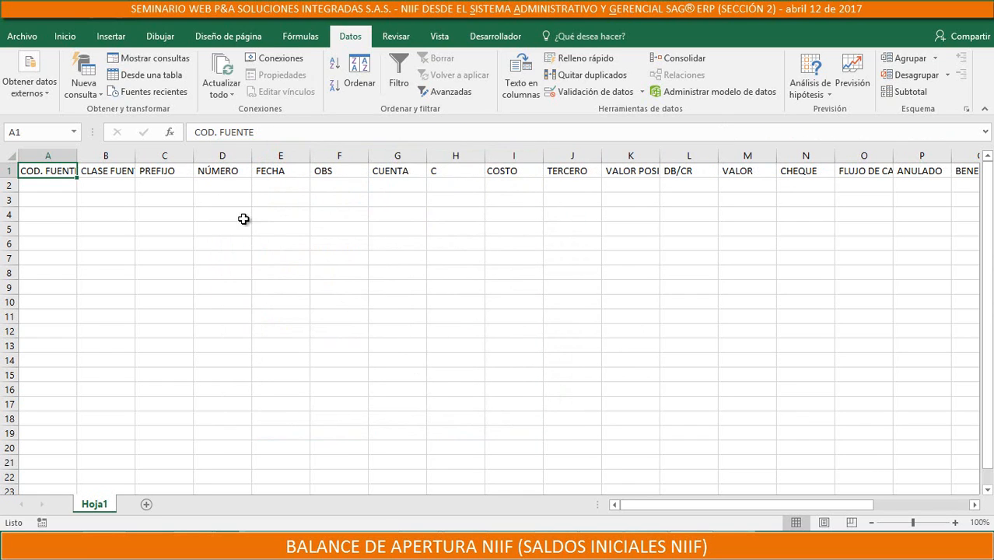
Delete column H, which holds the stray C header split off from C-COSTO
click(454, 156)
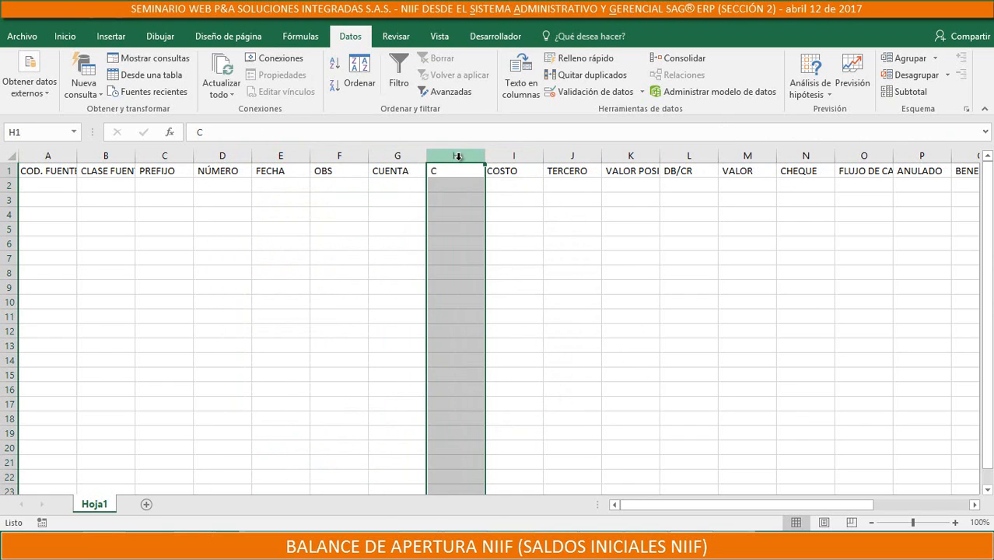
right_click(460, 172)
click(535, 281)
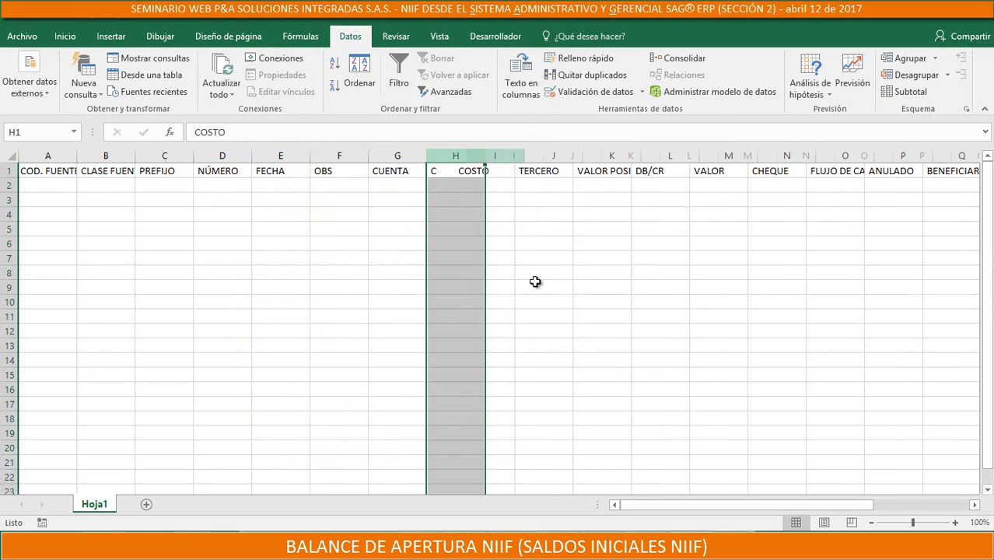
Change the COSTO header in H1 to C COSTO
double_click(438, 171)
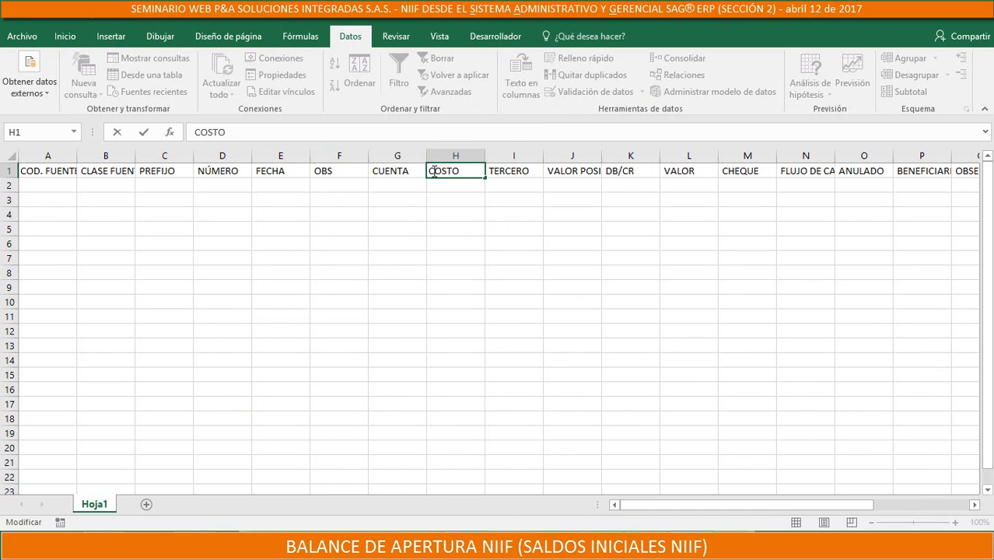
key(Escape)
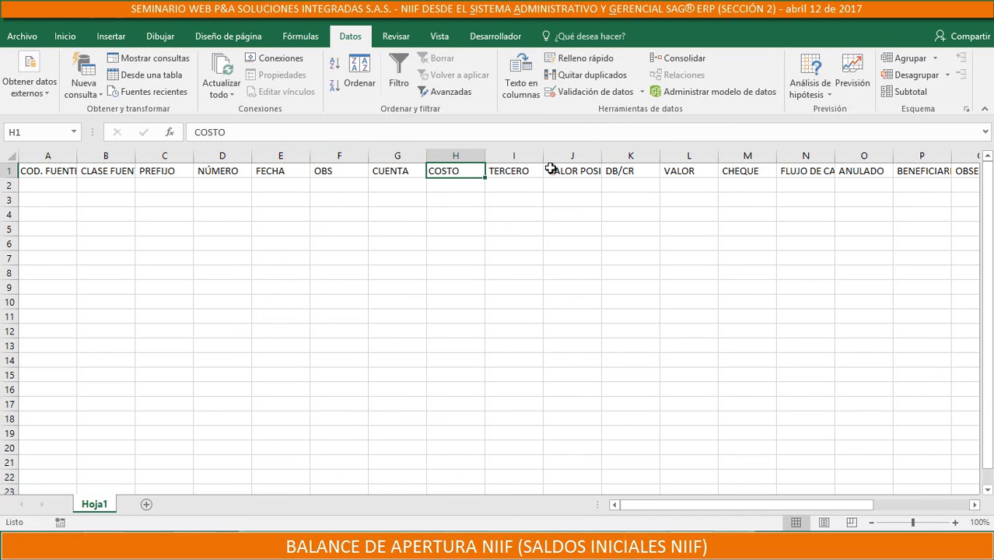
double_click(459, 171)
drag(465, 170, 397, 170)
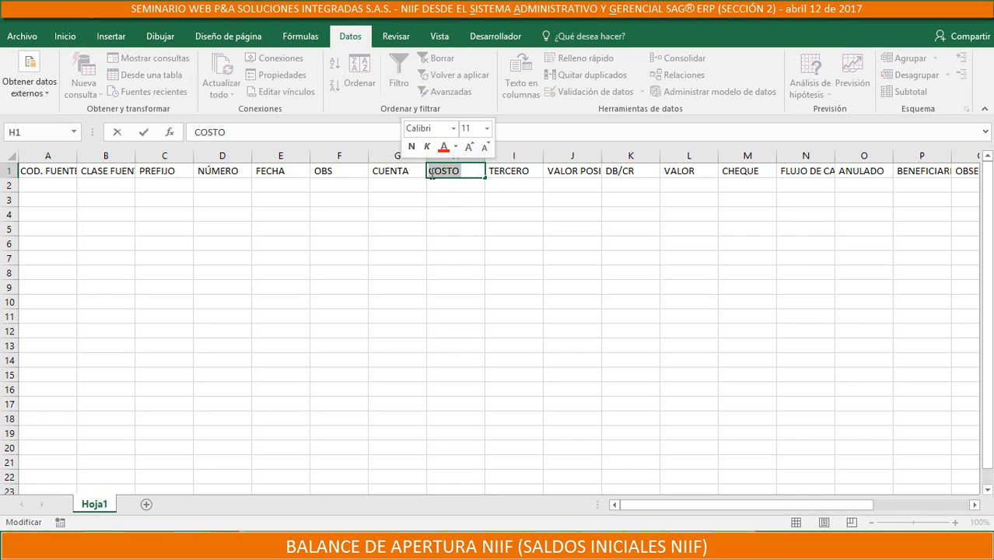
click(466, 171)
key(Home)
text(C)
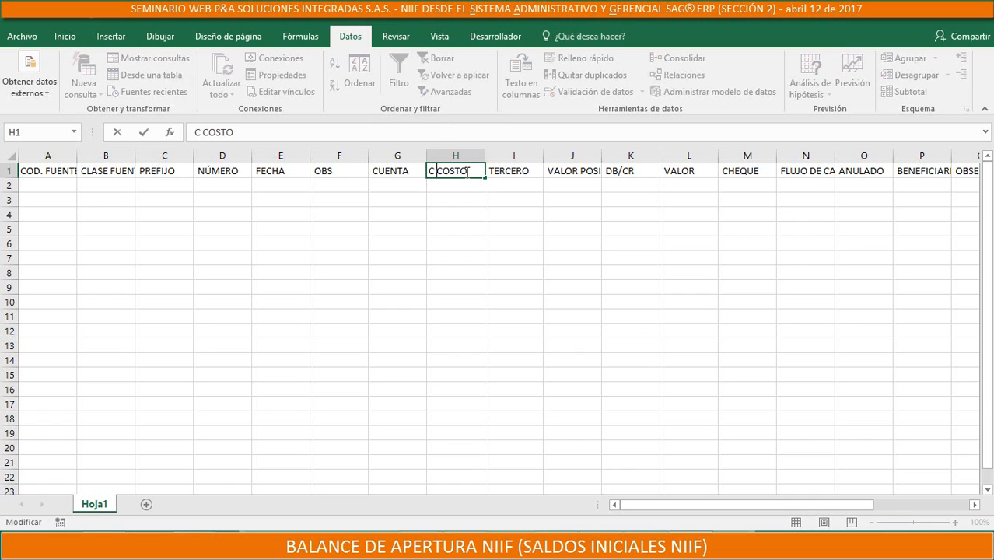
key(Return)
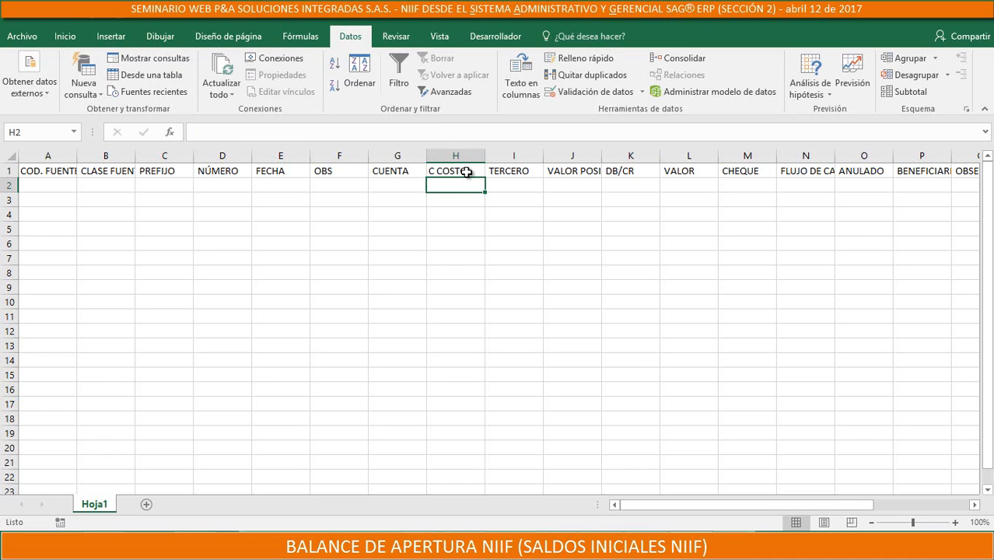
click(60, 171)
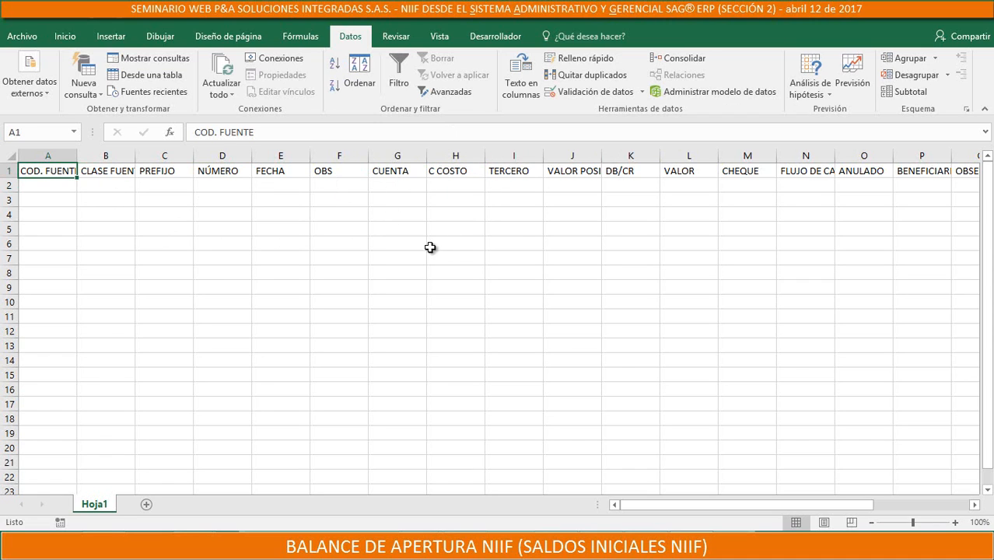
click(232, 173)
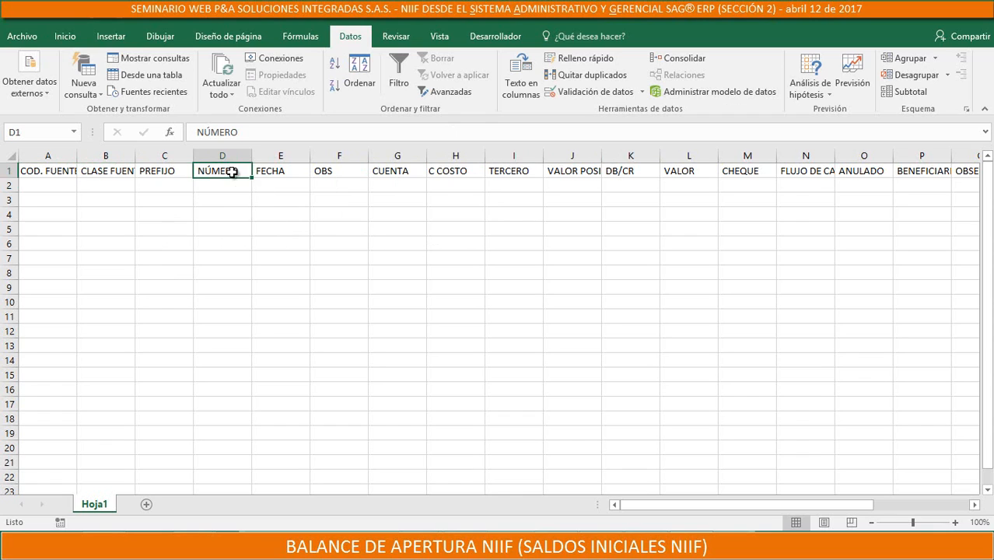
click(269, 171)
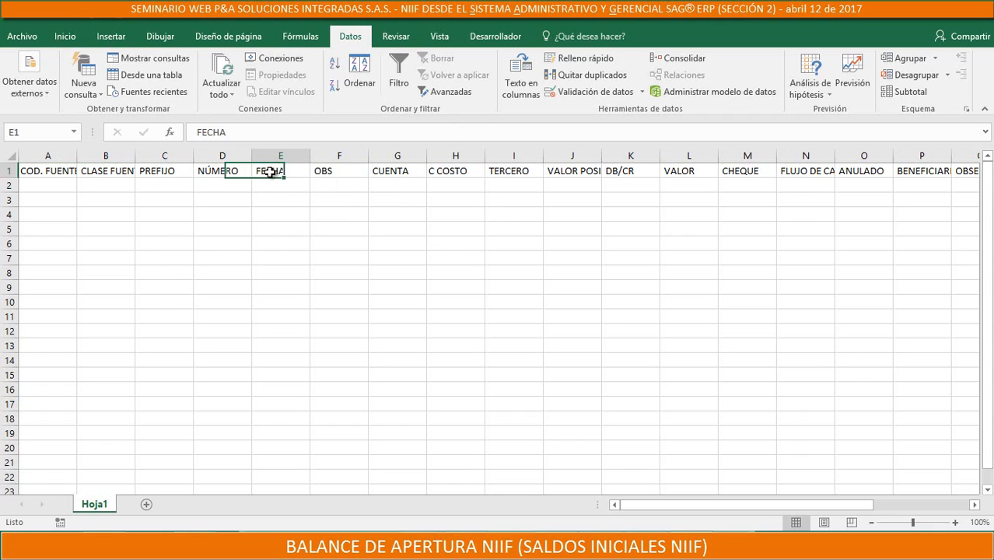
Fill the COD. FUENTE, NÚMERO and FECHA header cells in row 1 with yellow
click(49, 171)
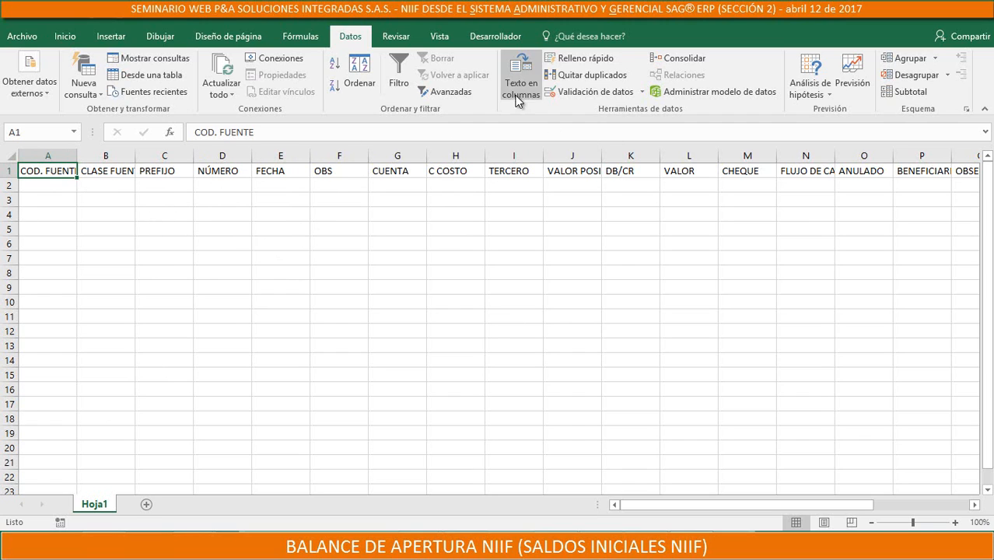
click(68, 37)
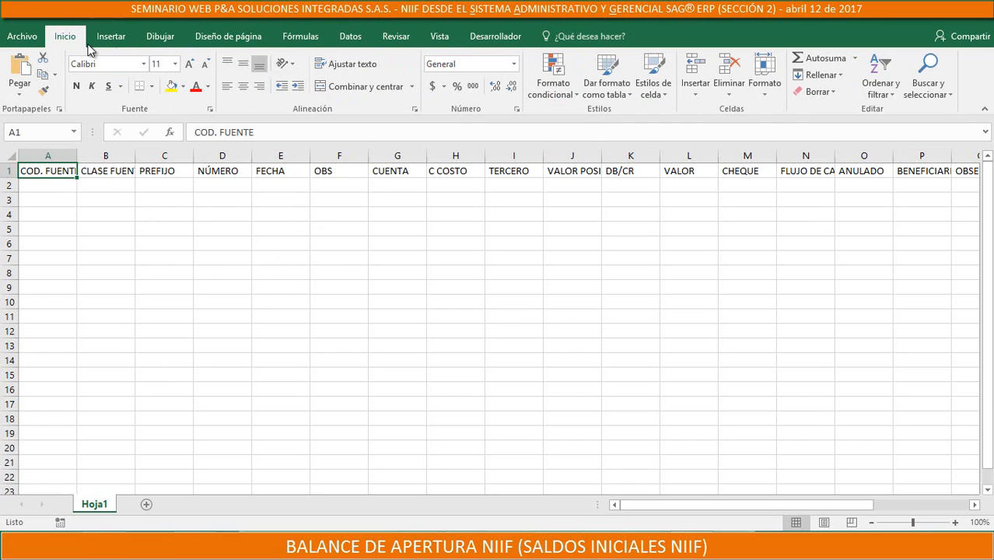
click(172, 86)
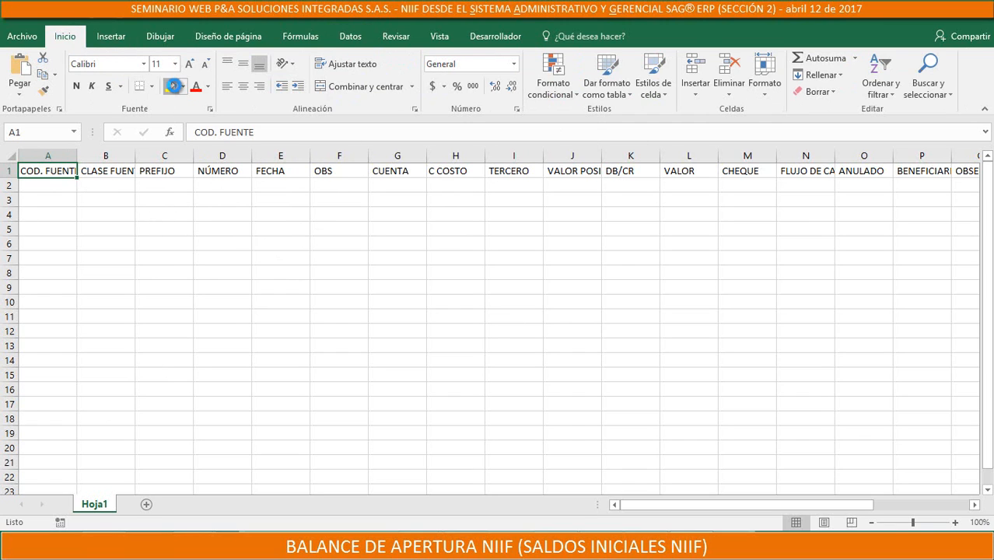
click(124, 170)
click(165, 171)
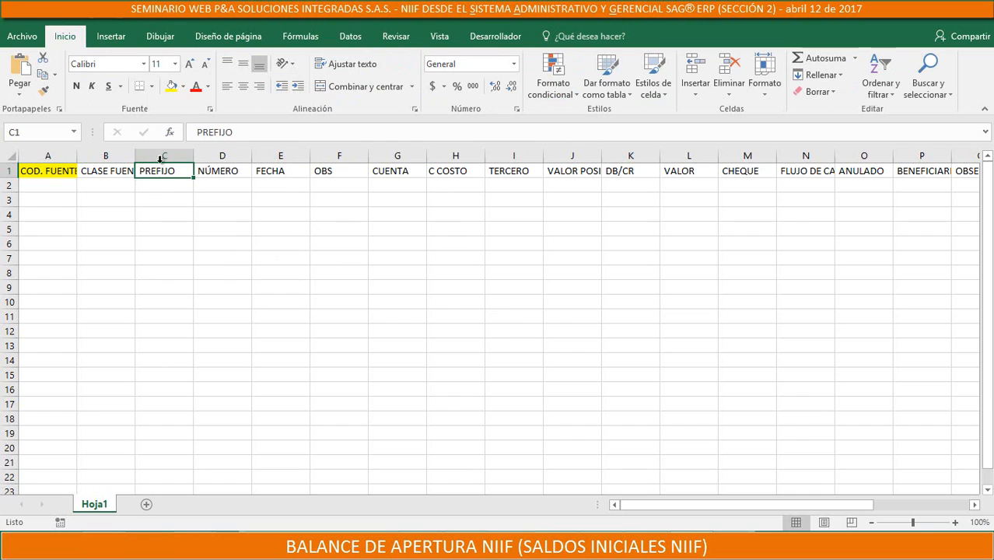
click(224, 170)
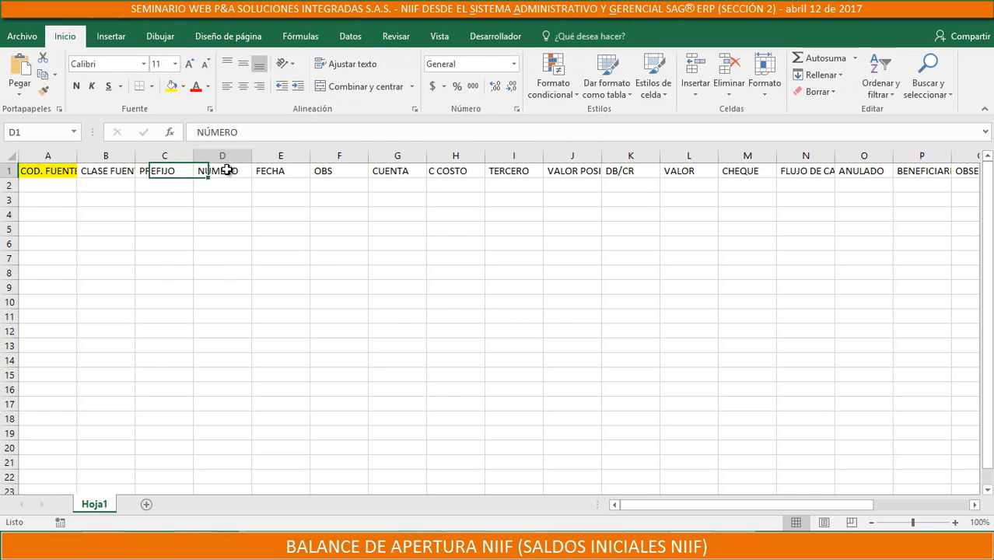
click(167, 87)
click(266, 176)
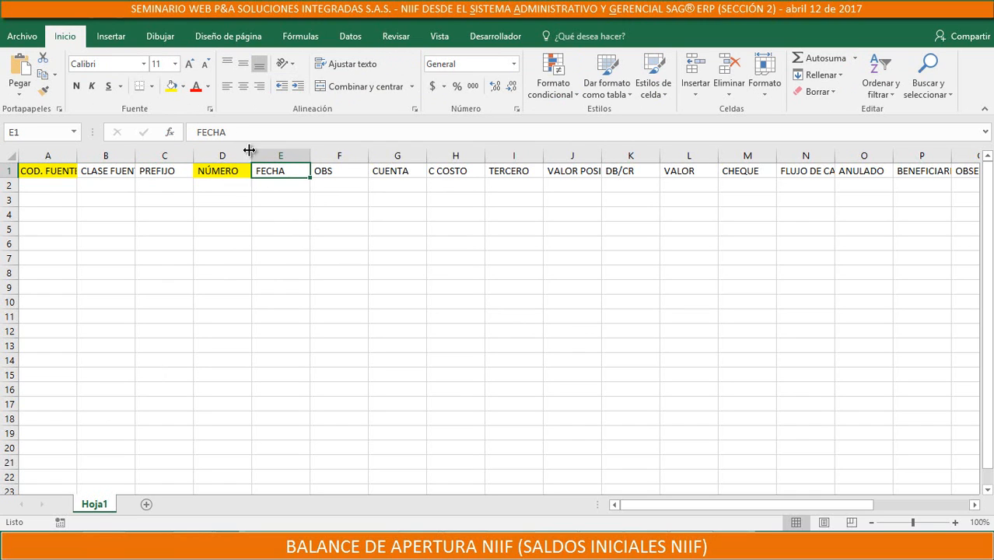
click(171, 89)
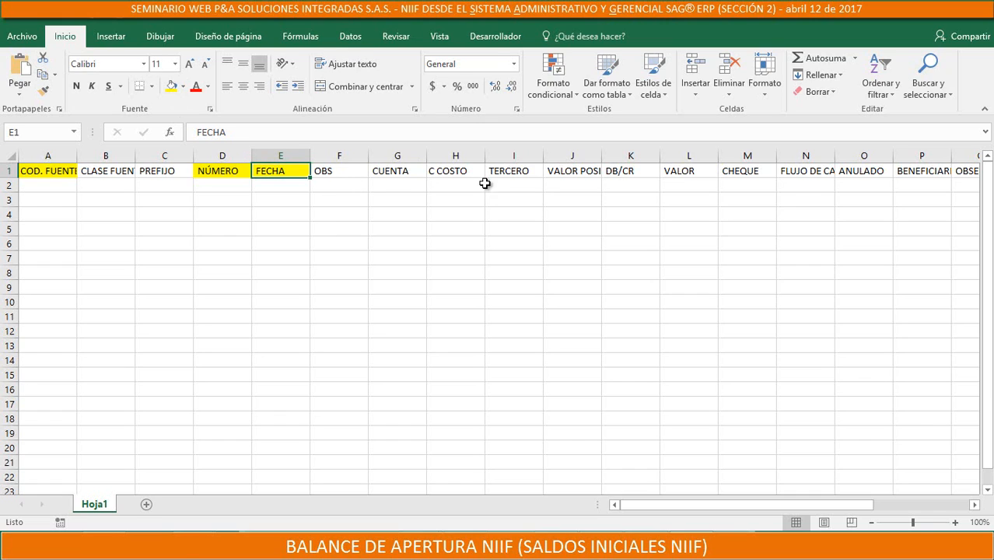
Fill the CUENTA, C COSTO and TERCERO header cells with yellow, keeping the CUENTA text intact
click(414, 174)
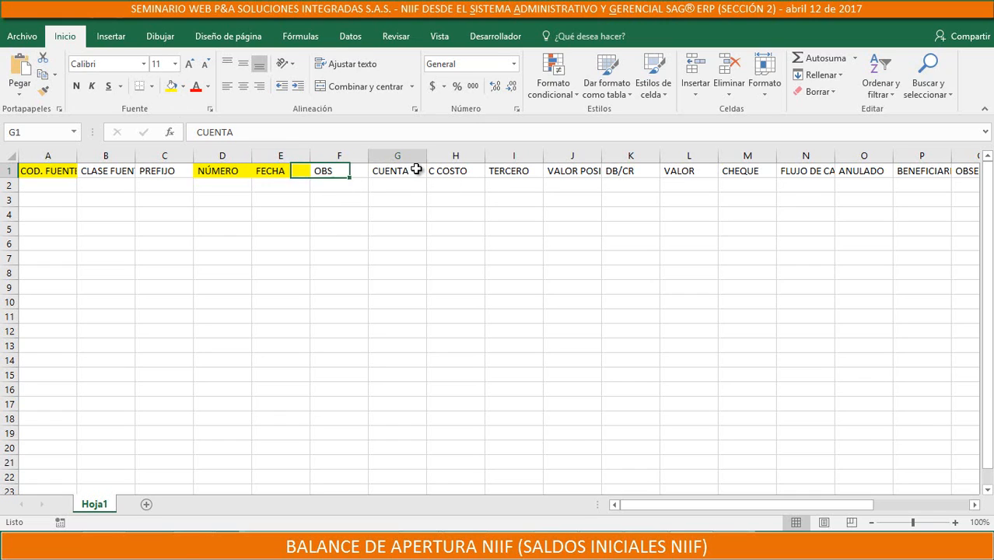
click(171, 87)
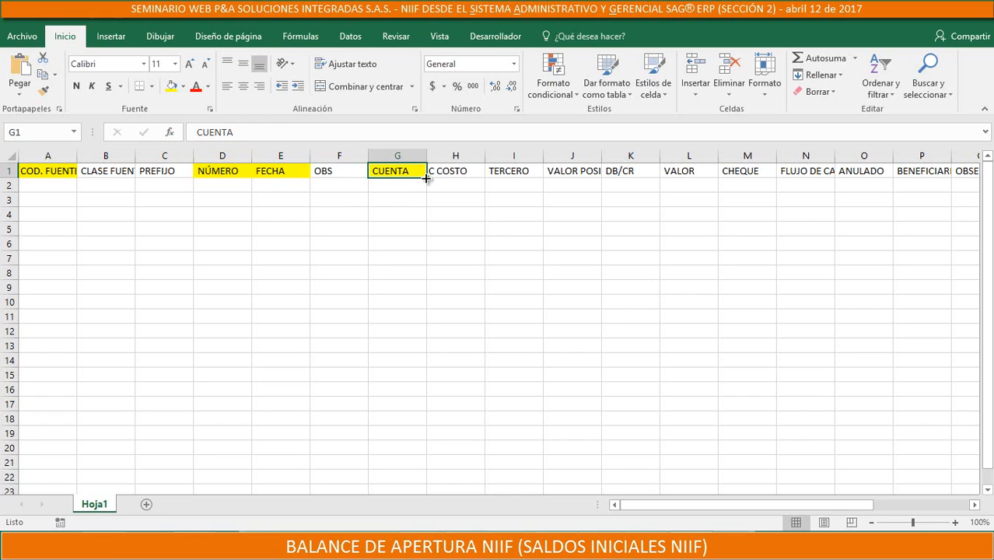
mouse_move(426, 178)
mouse_down()
mouse_move(429, 268)
mouse_move(414, 171)
mouse_up()
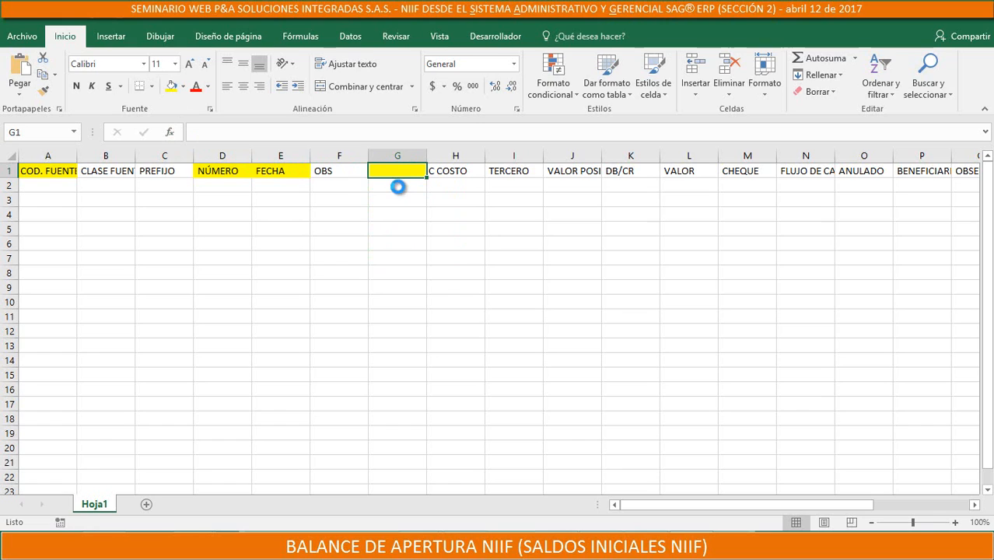
key(ctrl+z)
click(464, 171)
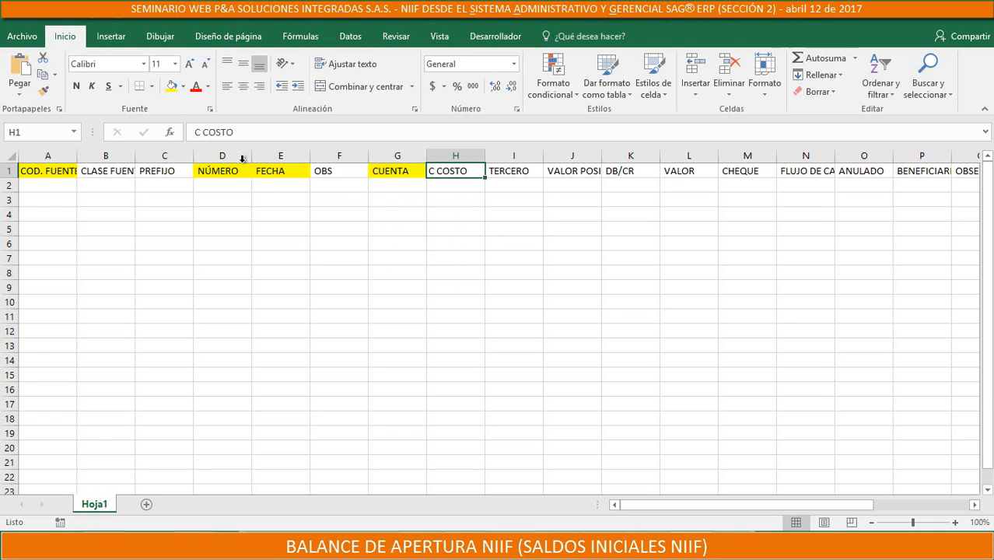
click(172, 86)
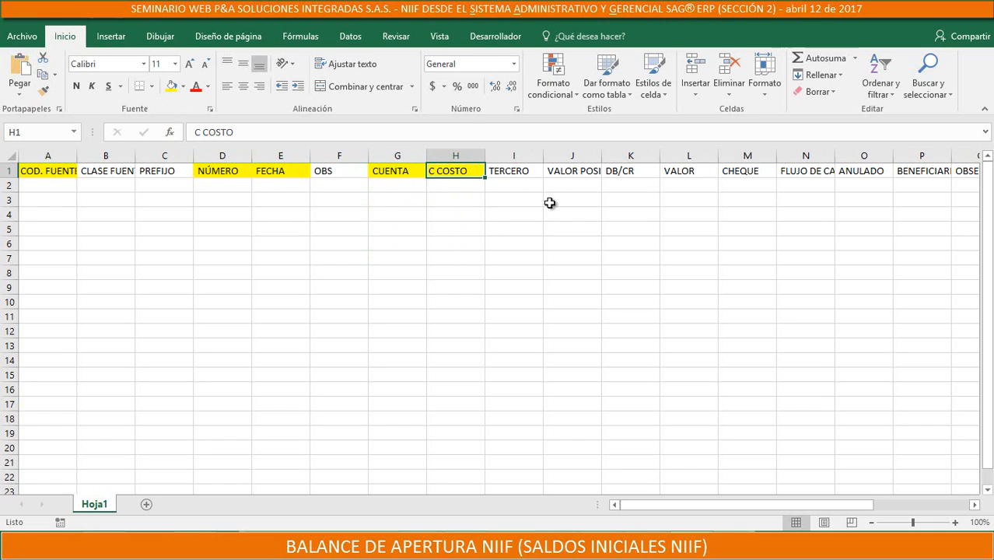
click(529, 172)
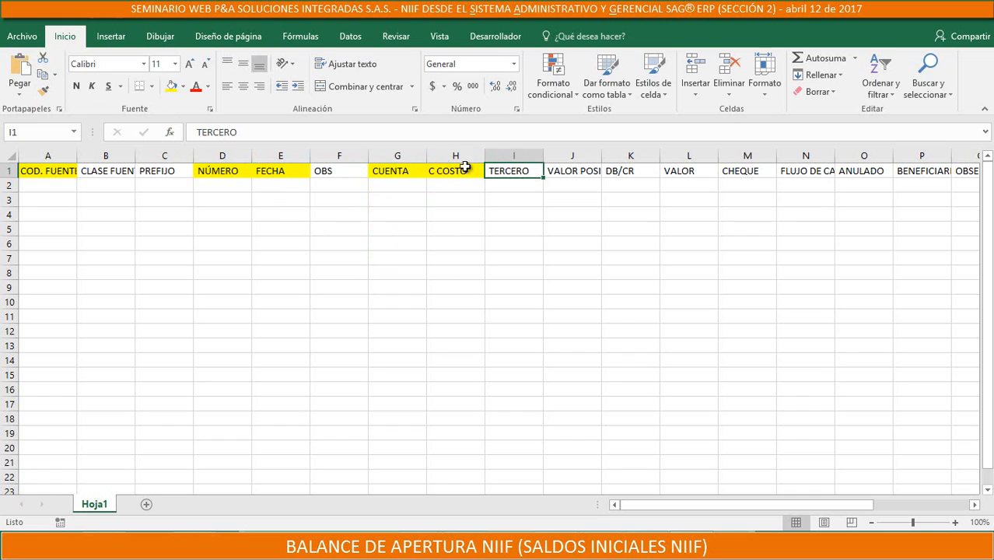
click(171, 87)
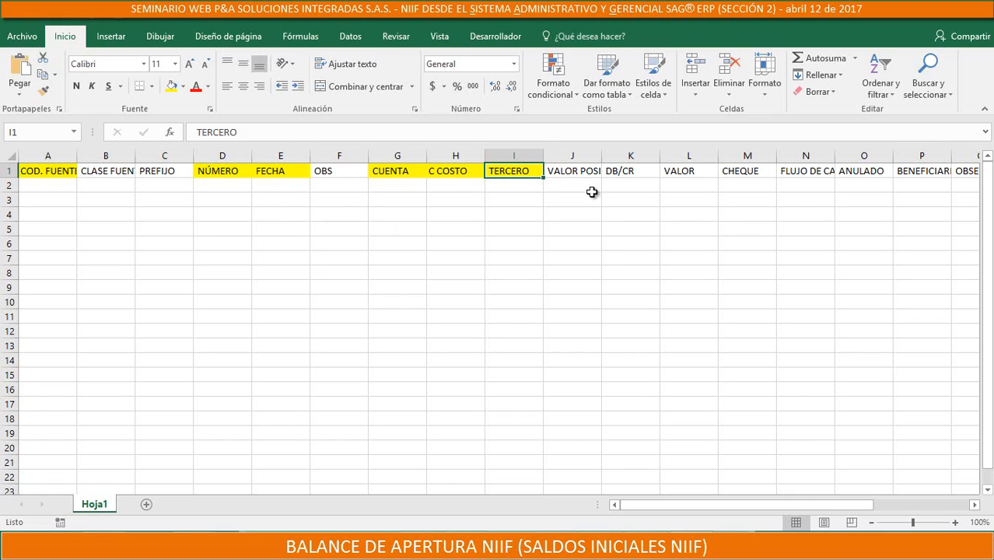
Fill the DB/CR header cell in K1 with yellow
click(632, 170)
click(599, 170)
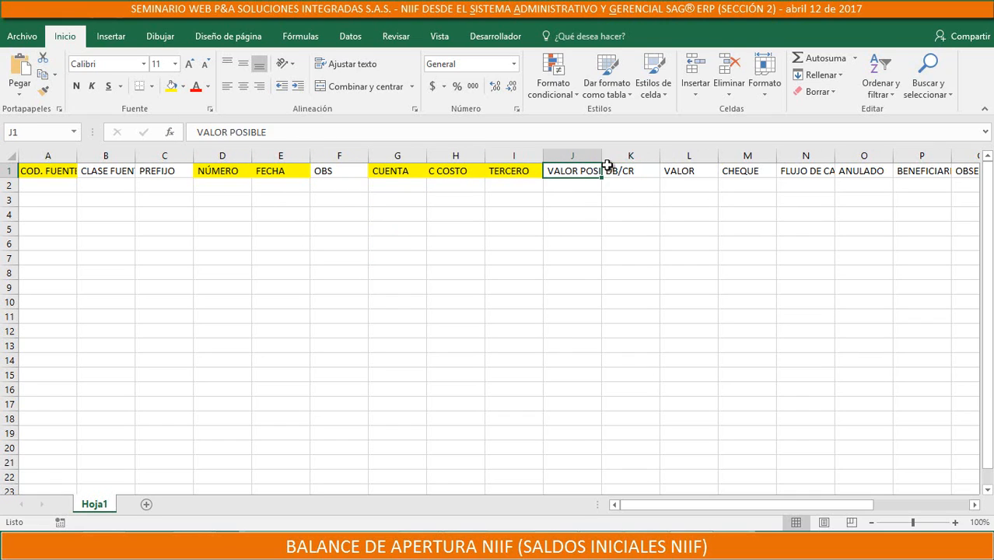
click(621, 171)
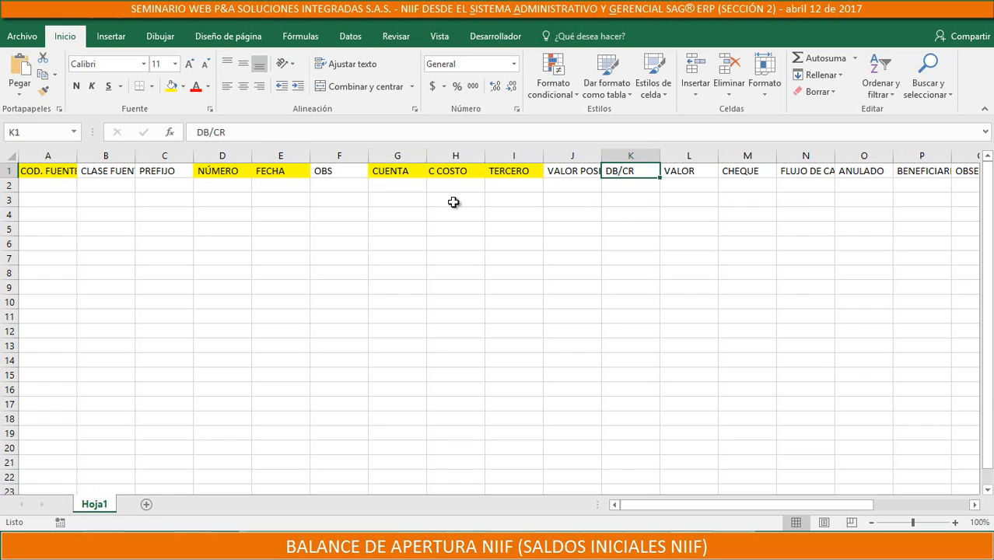
click(172, 87)
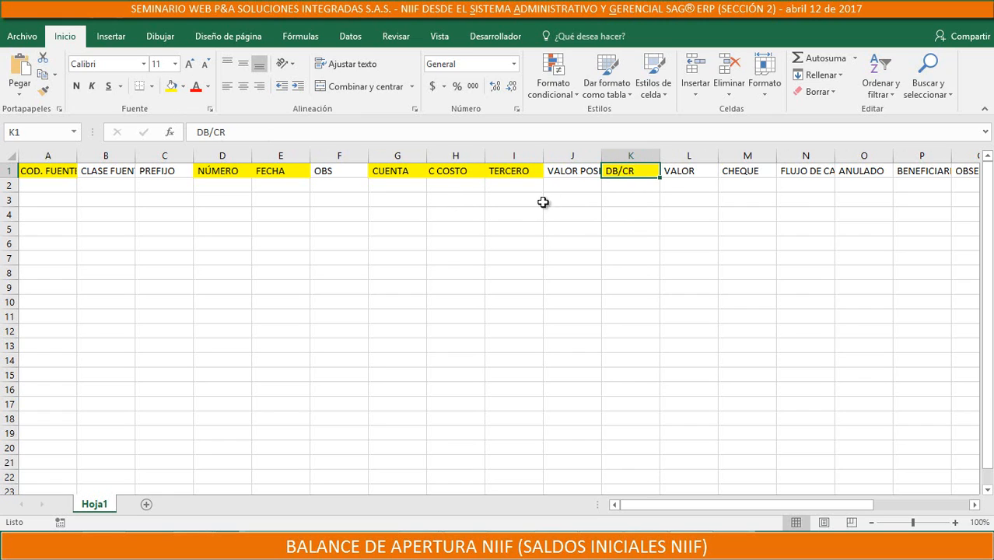
Fill the VALOR header cell in L1 with yellow
click(706, 168)
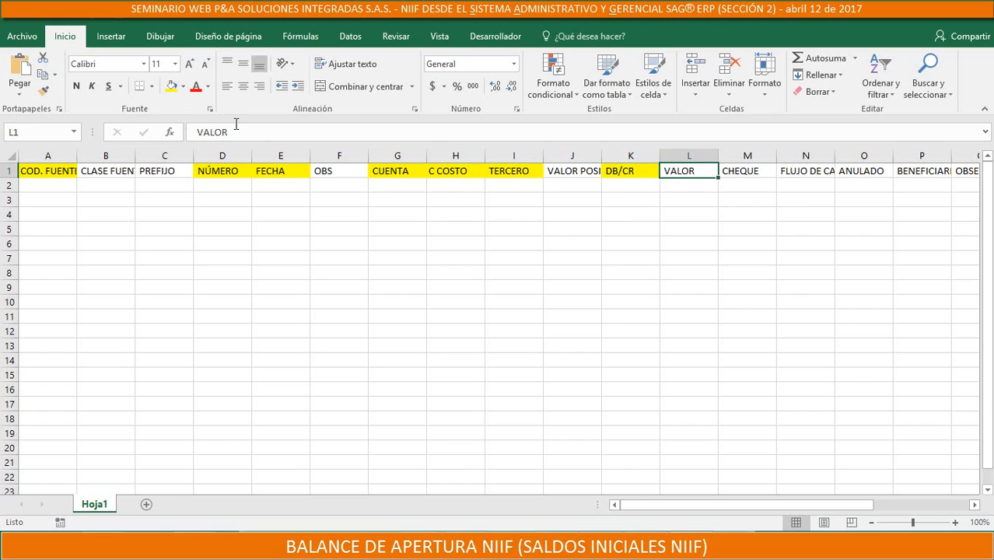
click(171, 86)
click(656, 185)
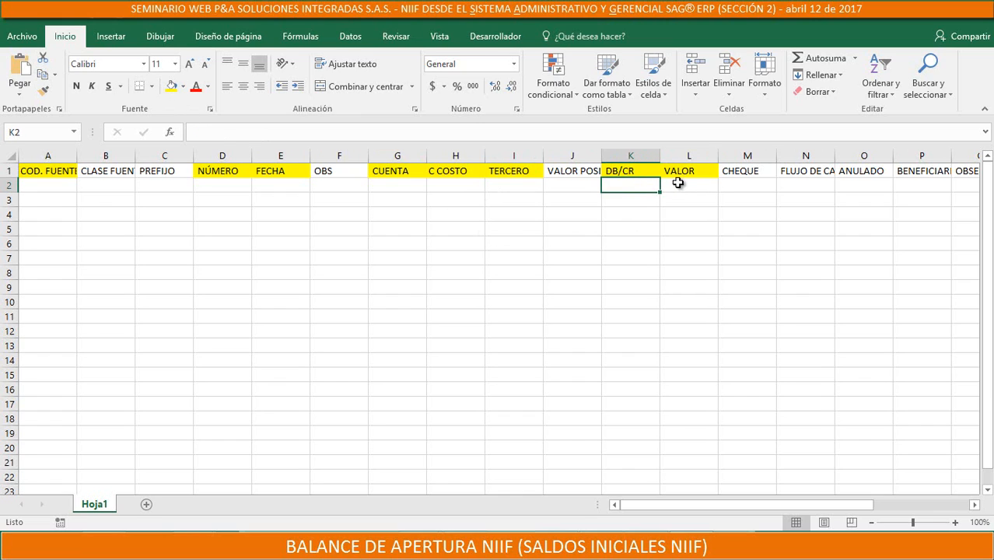
Enter a sample credit line in row 2, with CR under DB/CR and 1000 under VALOR
click(678, 184)
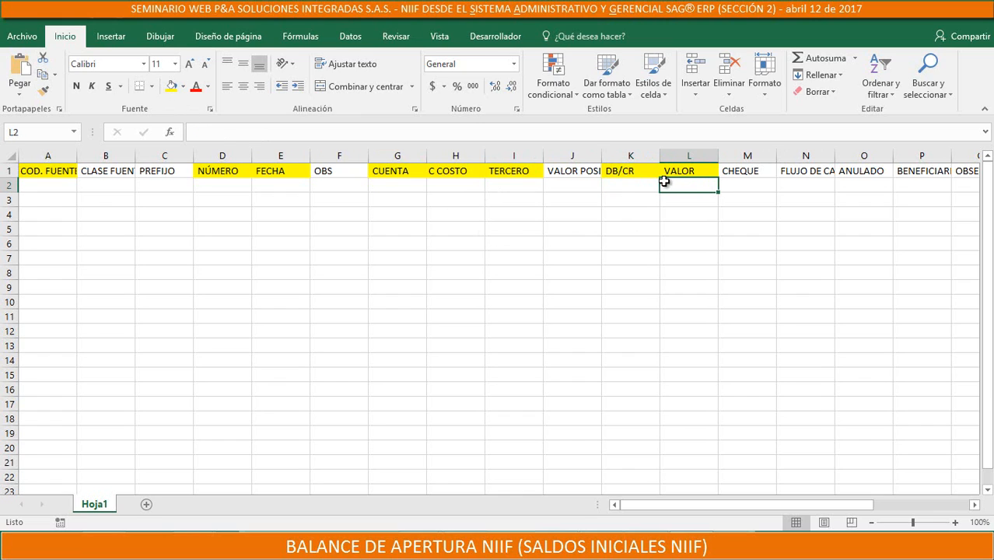
click(651, 185)
text(CR)
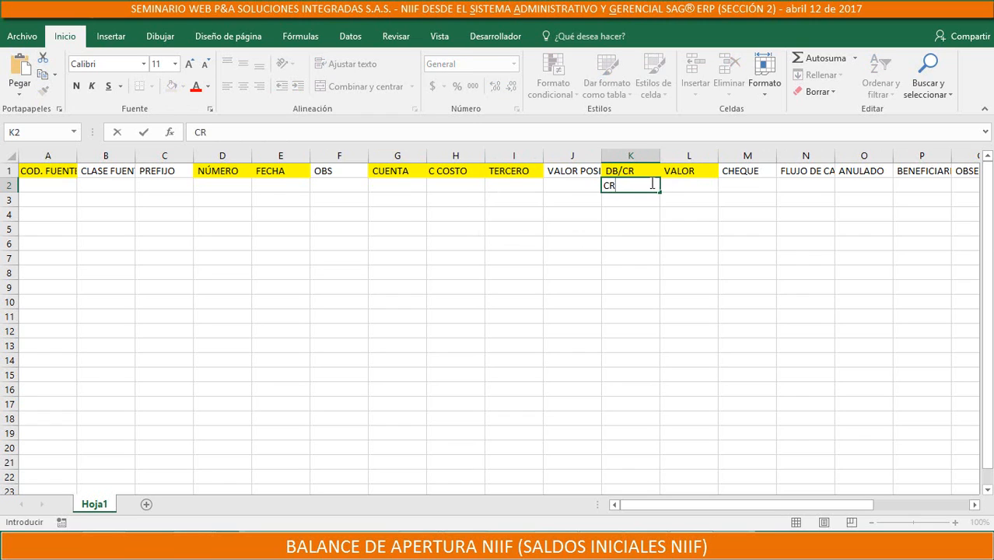
click(692, 185)
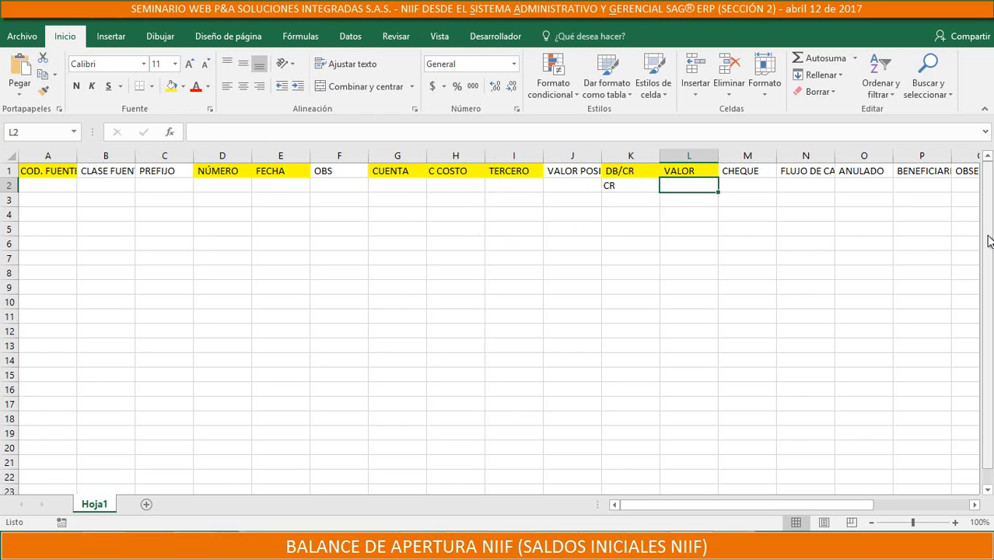
text(1000)
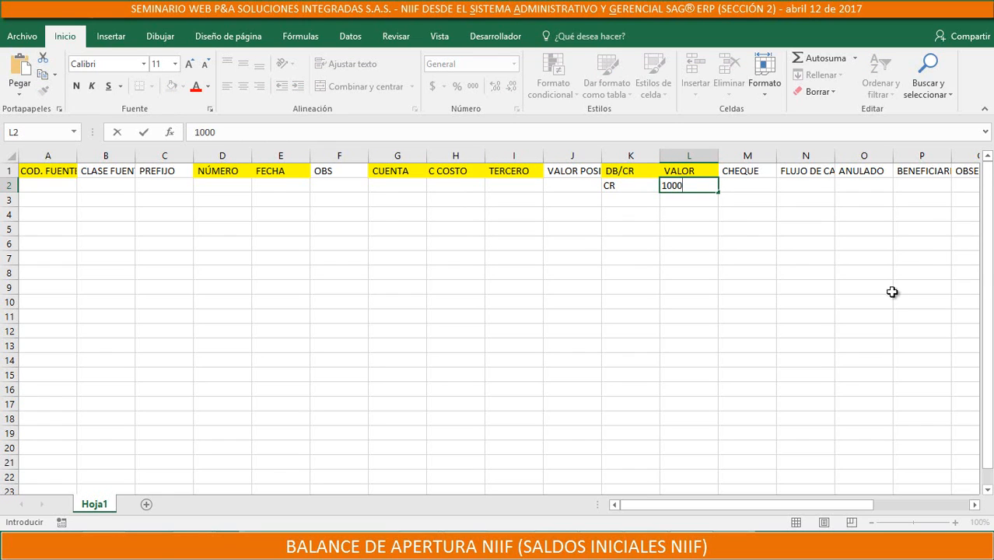
click(697, 227)
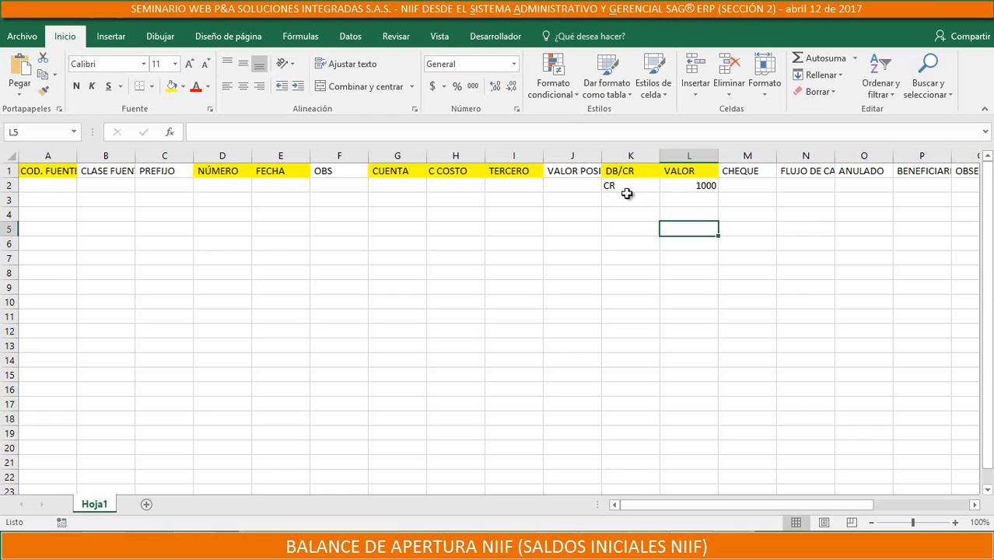
Enter a sample debit line in row 3, with DB under DB/CR and -1000 under VALOR
click(630, 199)
text(DB)
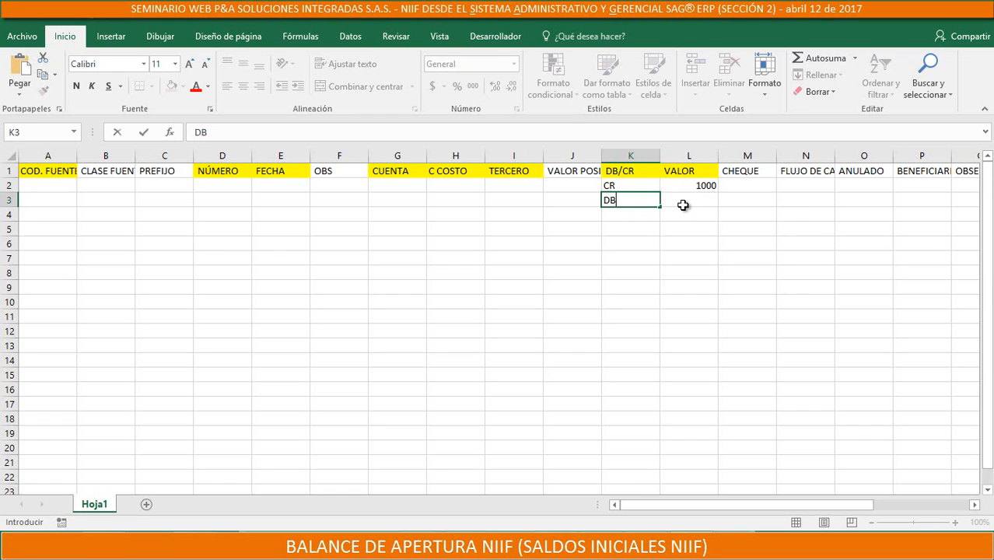
click(720, 188)
click(703, 201)
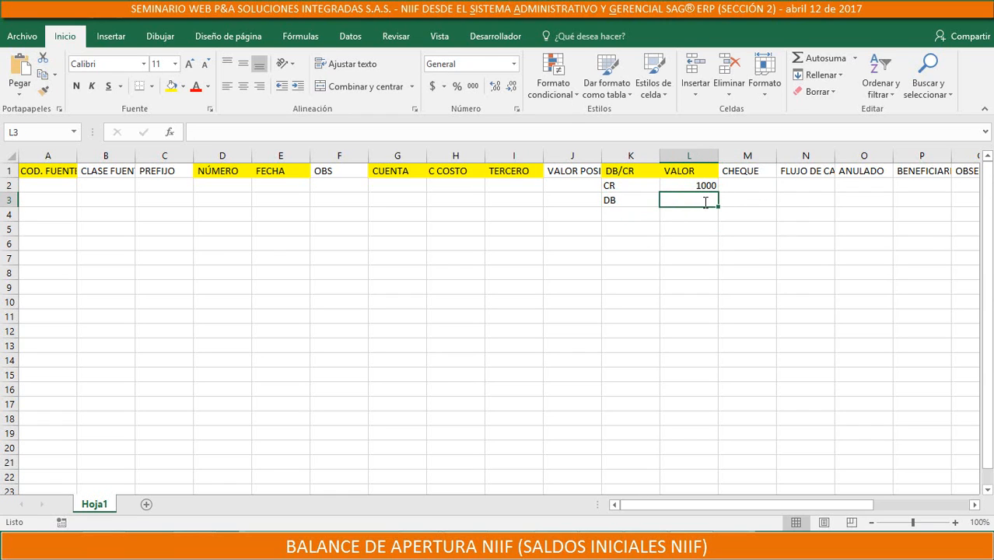
text(-100)
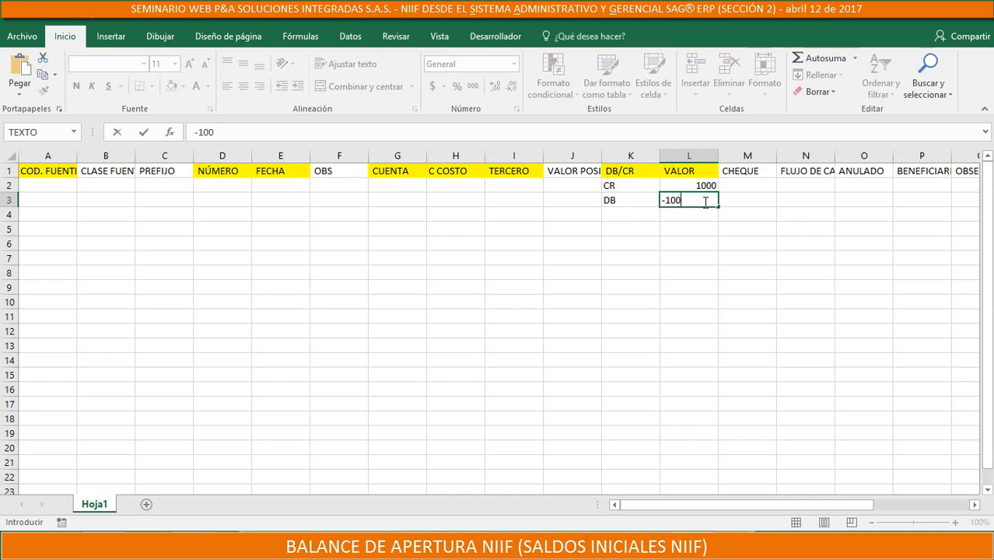
key(Return)
double_click(705, 202)
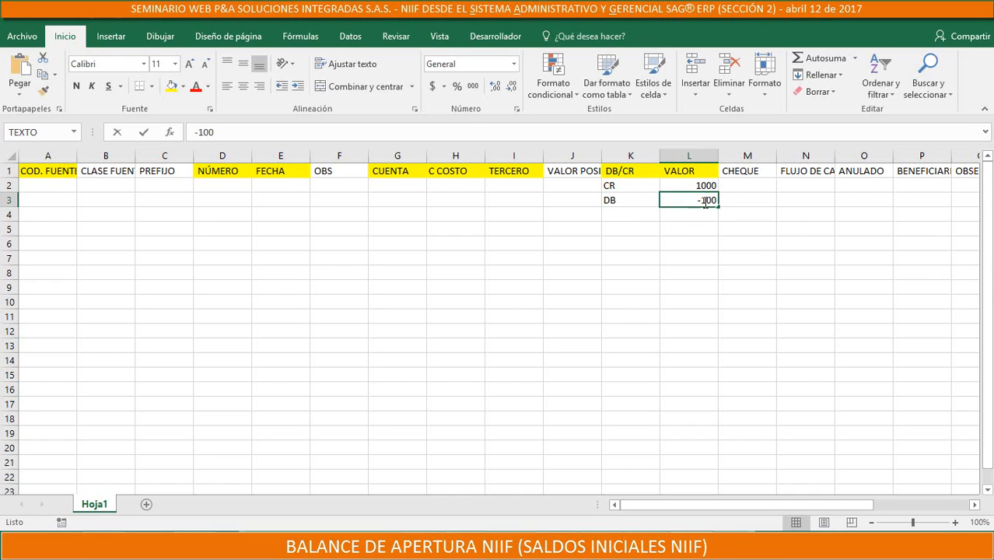
text(0)
Fill the ANULADO header cell in O1 with yellow and enter N below it in O2
click(862, 170)
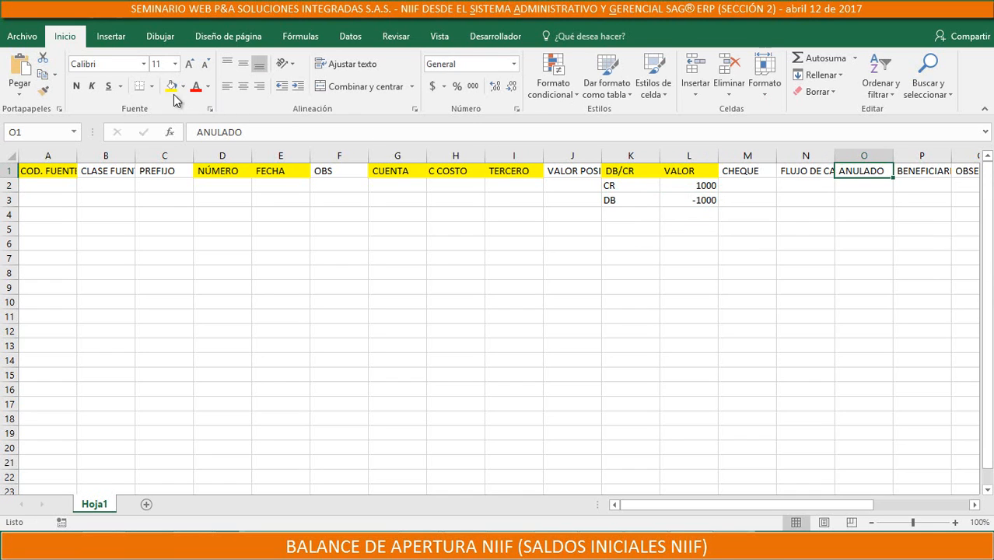
click(172, 85)
click(890, 188)
text(N)
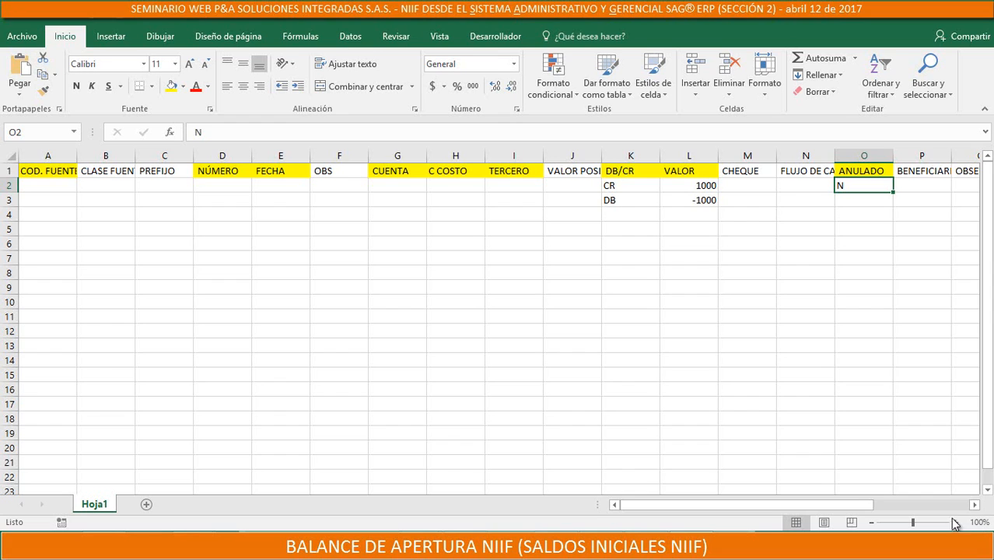
Change the fill of the CUENTA header cell in G1 to light orange
click(973, 504)
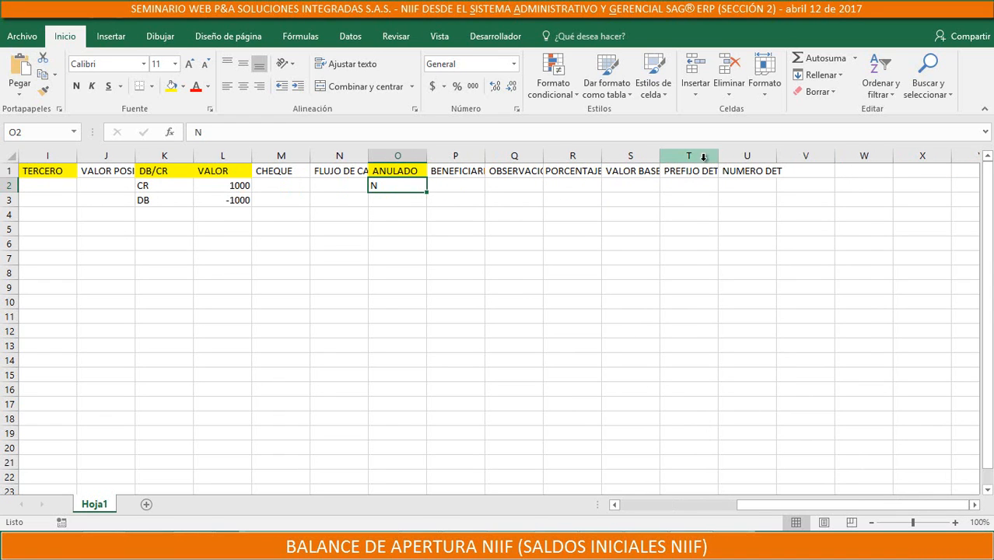
drag(735, 505, 648, 506)
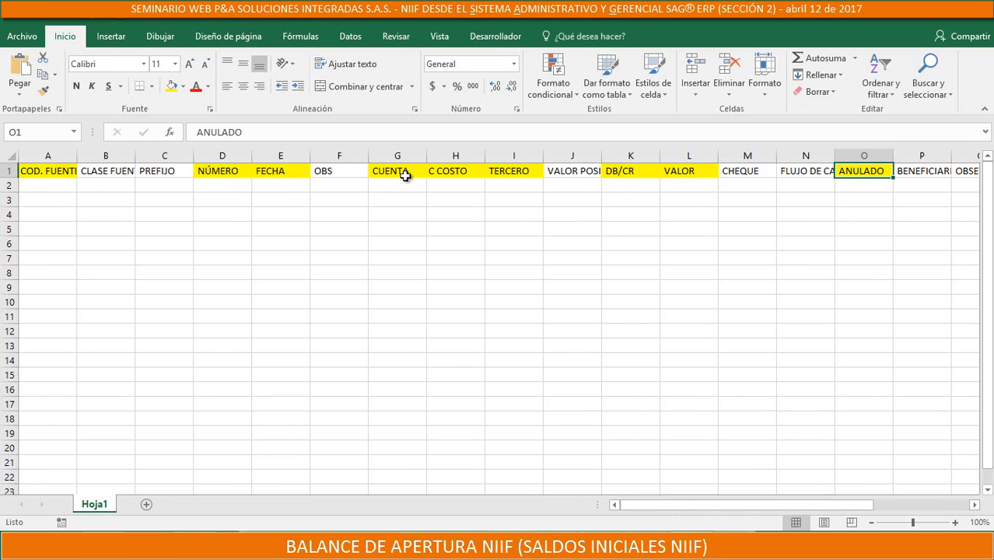
click(404, 176)
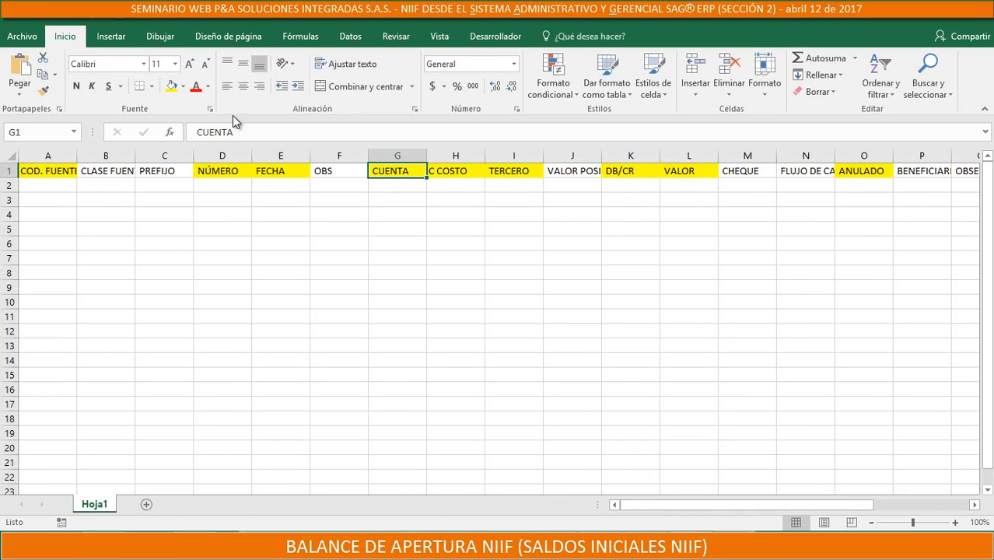
click(183, 86)
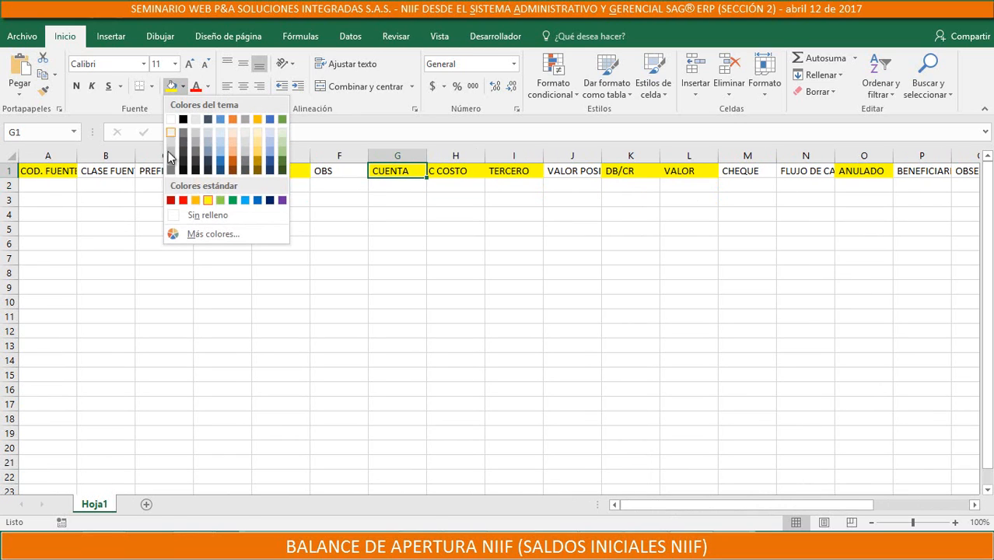
click(182, 200)
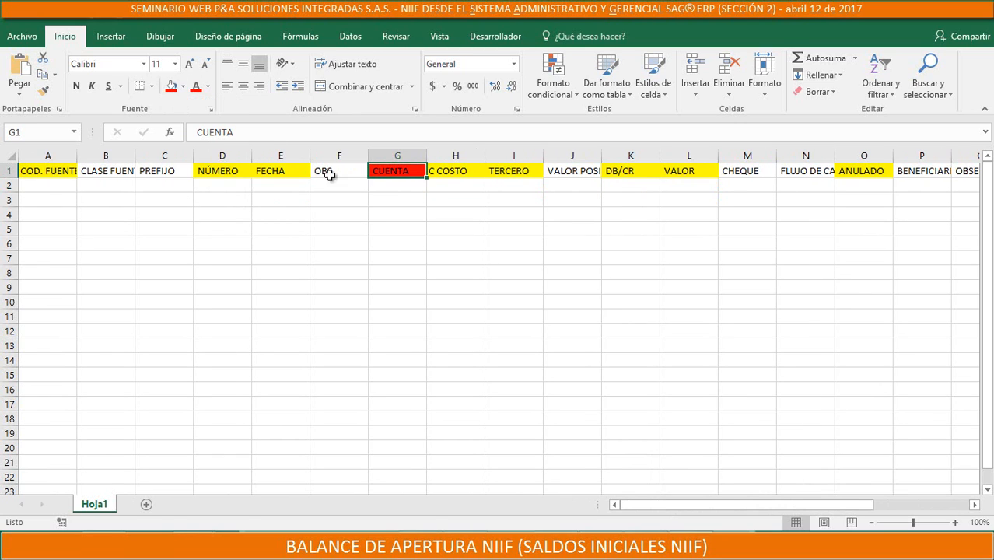
click(183, 88)
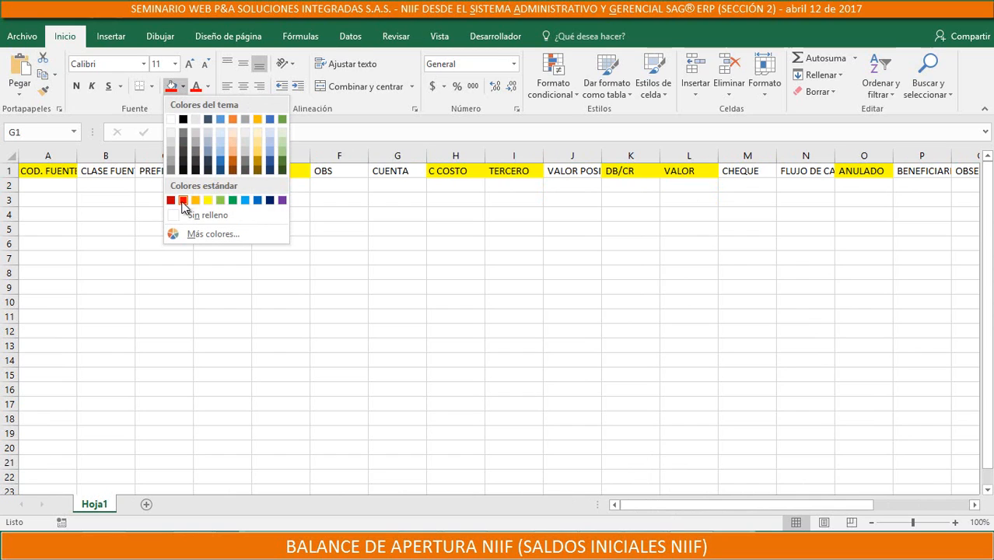
click(232, 148)
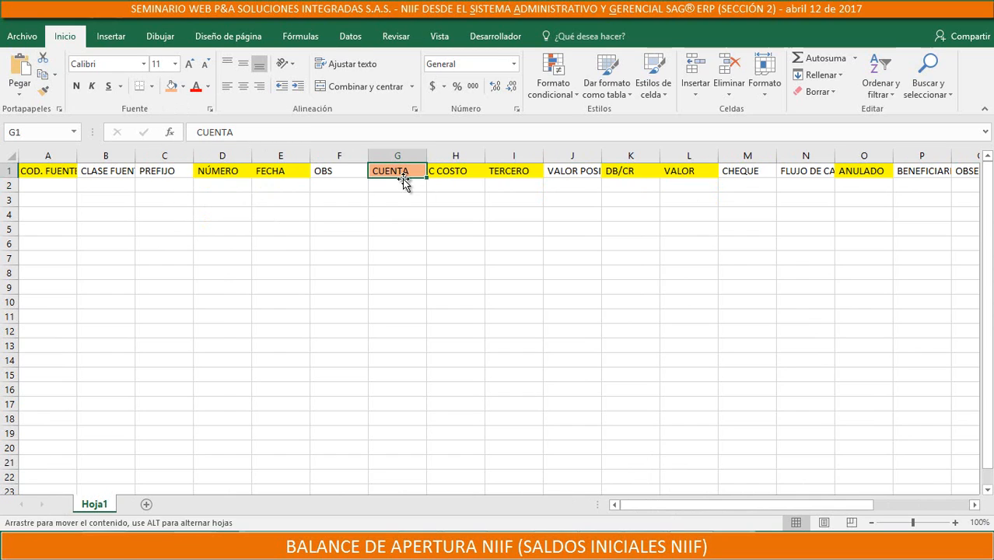
click(400, 183)
Switch to SAG ERP, close the data import window and open the chart of accounts
click(459, 546)
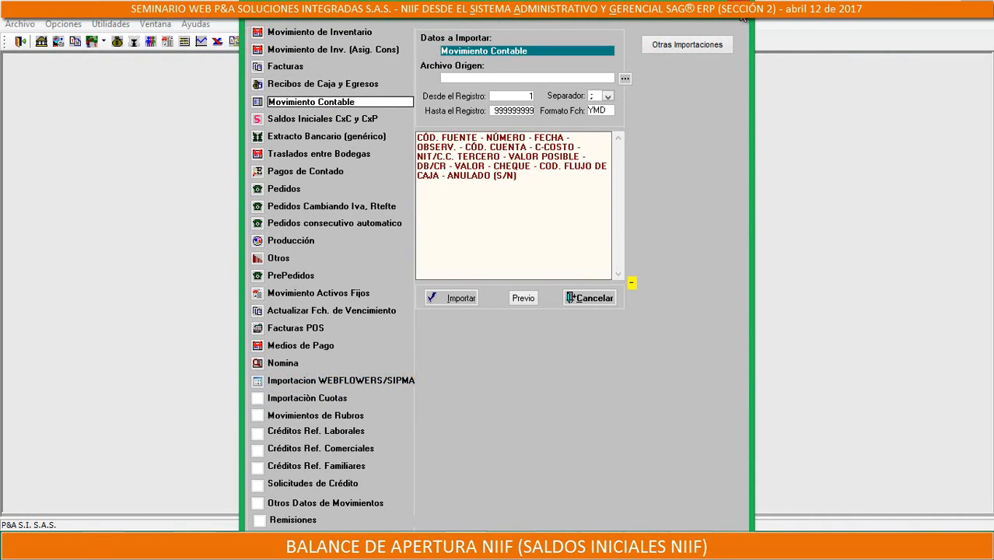
click(743, 17)
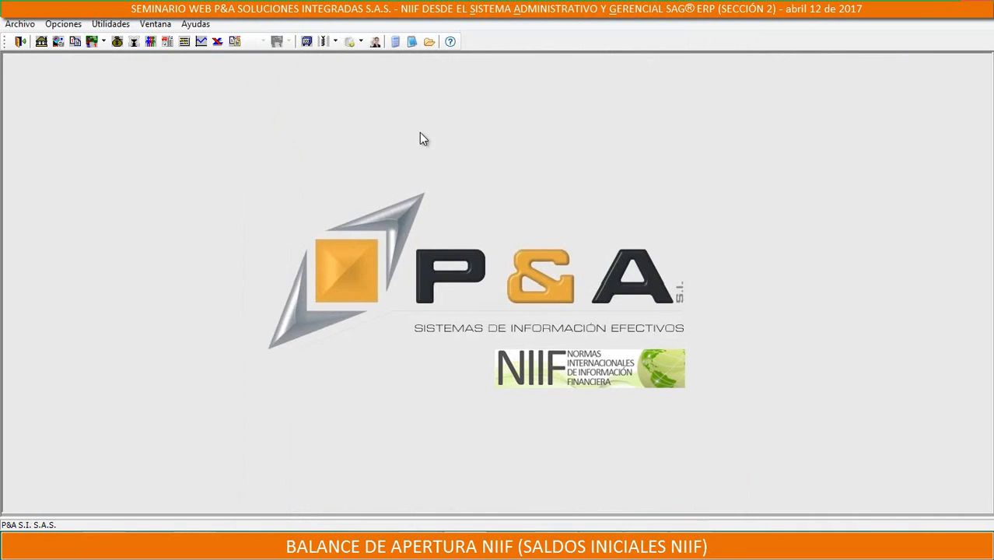
click(186, 42)
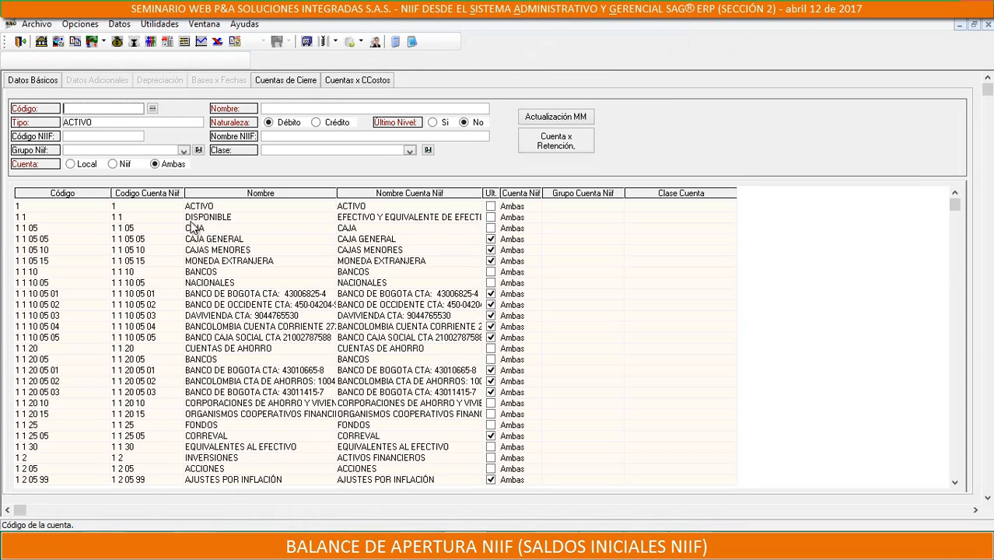
Sort the accounts by Codigo Cuenta Niif and select the GRUPO BANCOLOMBIA account
click(154, 196)
scroll(160, 325, down, 1)
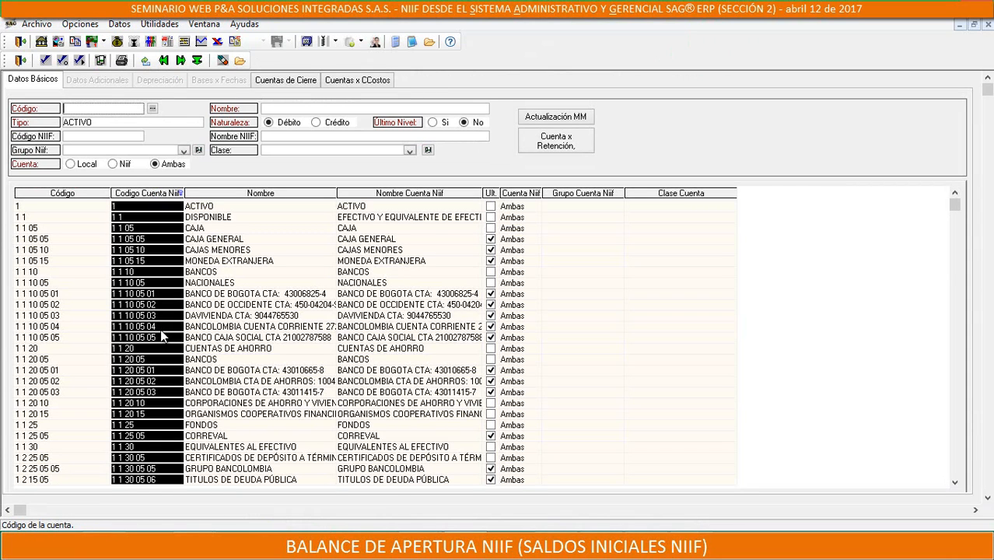
click(45, 469)
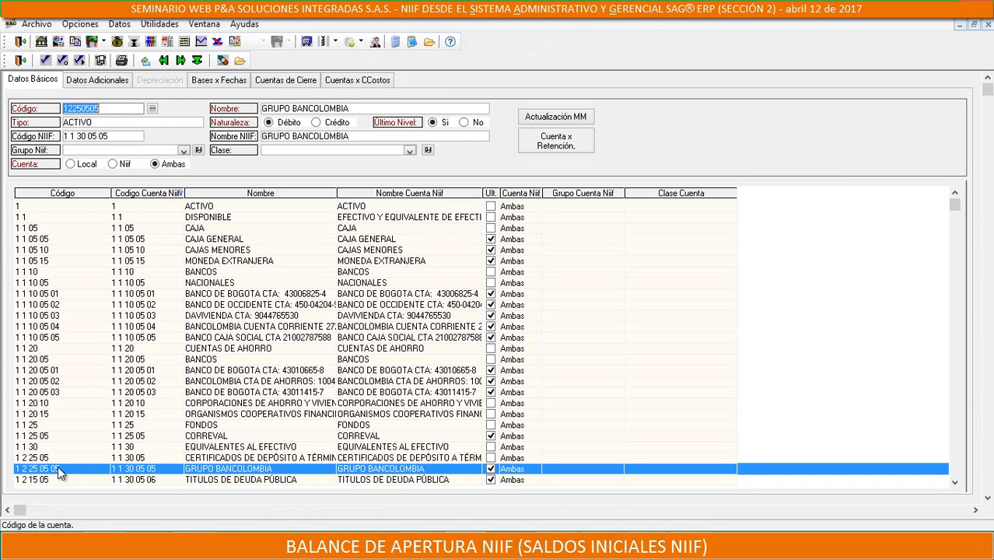
click(115, 112)
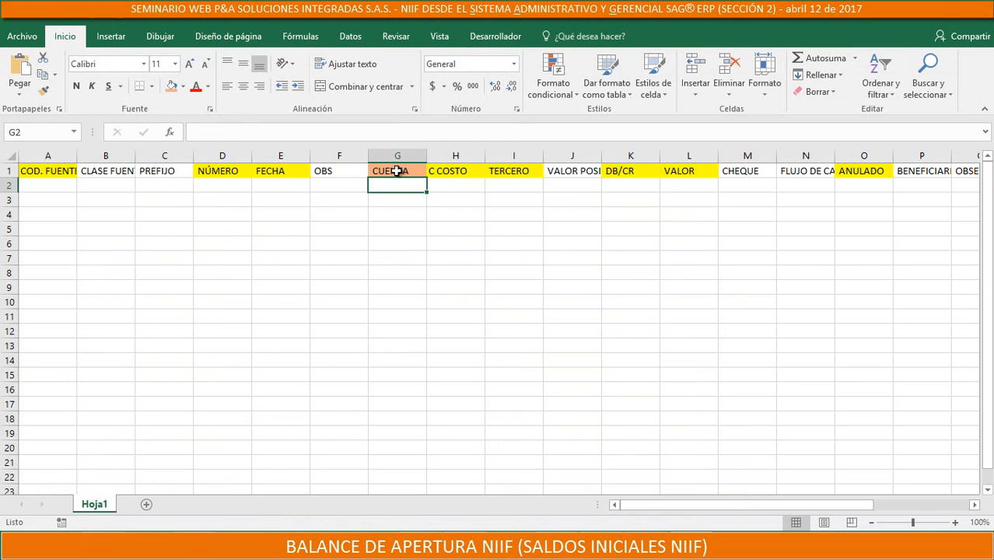
Copy the GRUPO BANCOLOMBIA local code 12250505 from SAG ERP into cell G2 under CUENTA in Excel
click(396, 171)
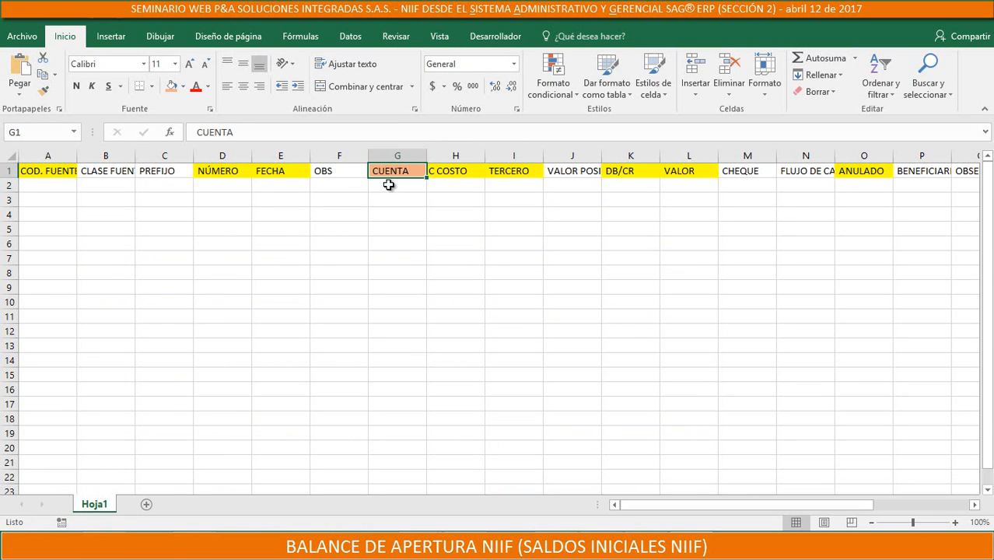
click(388, 185)
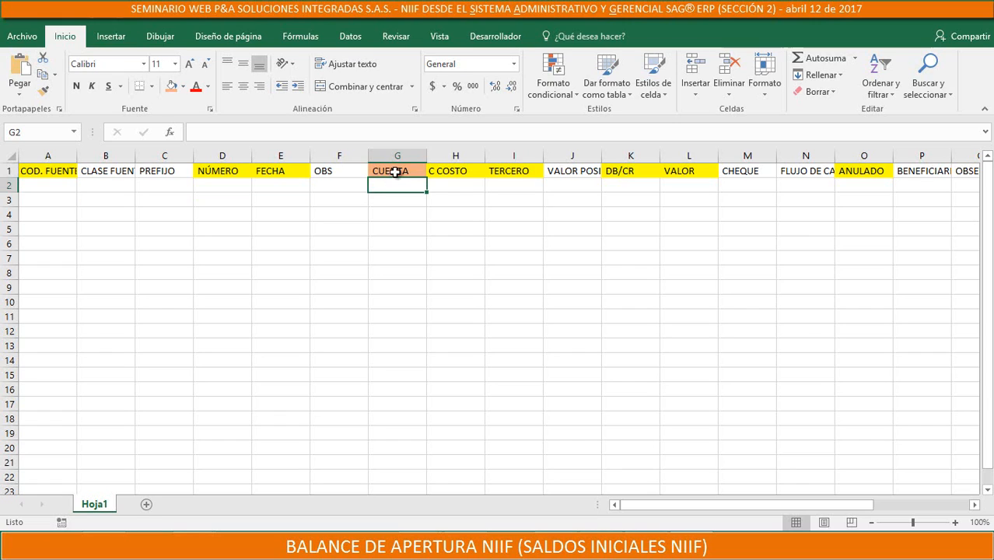
click(395, 168)
click(385, 185)
key(alt+Tab)
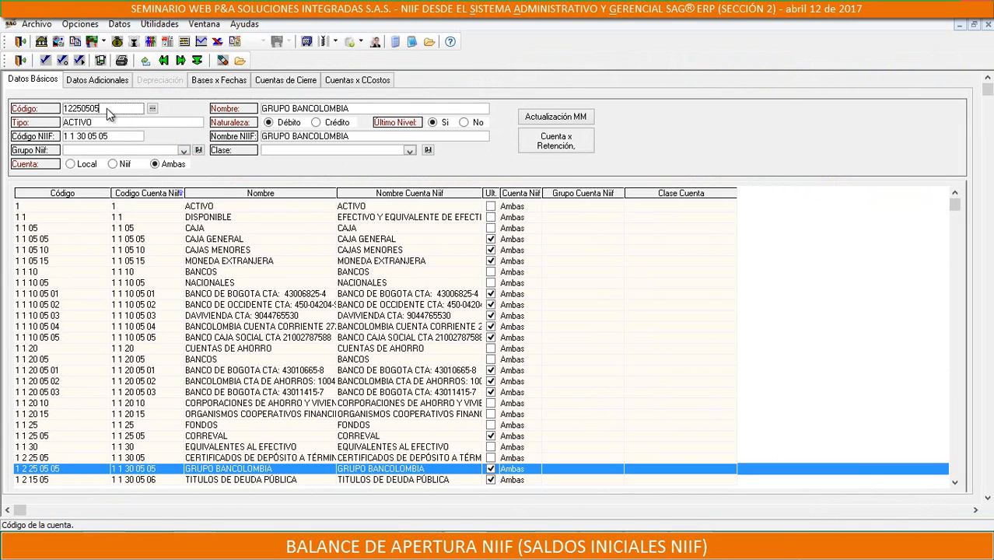
drag(106, 110, 50, 107)
right_click(104, 112)
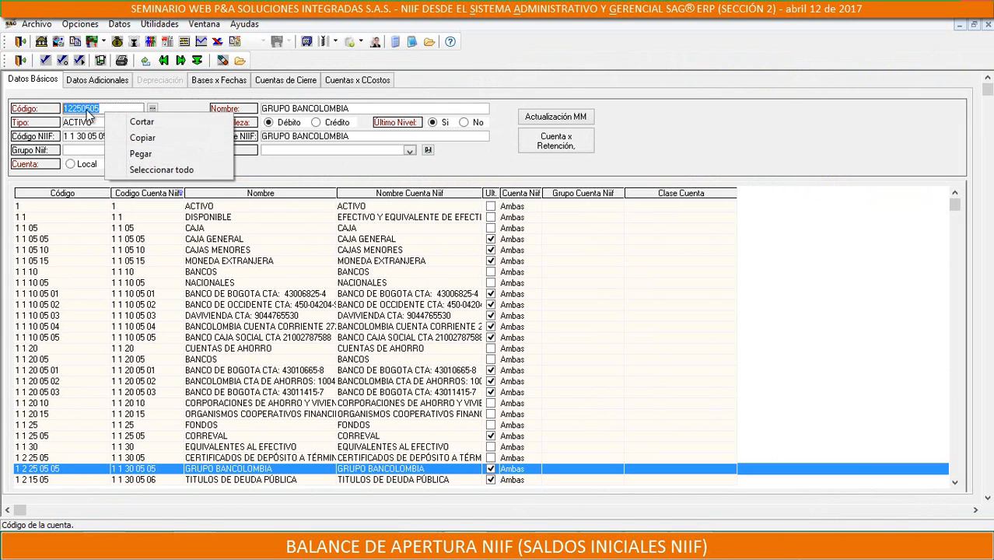
click(119, 138)
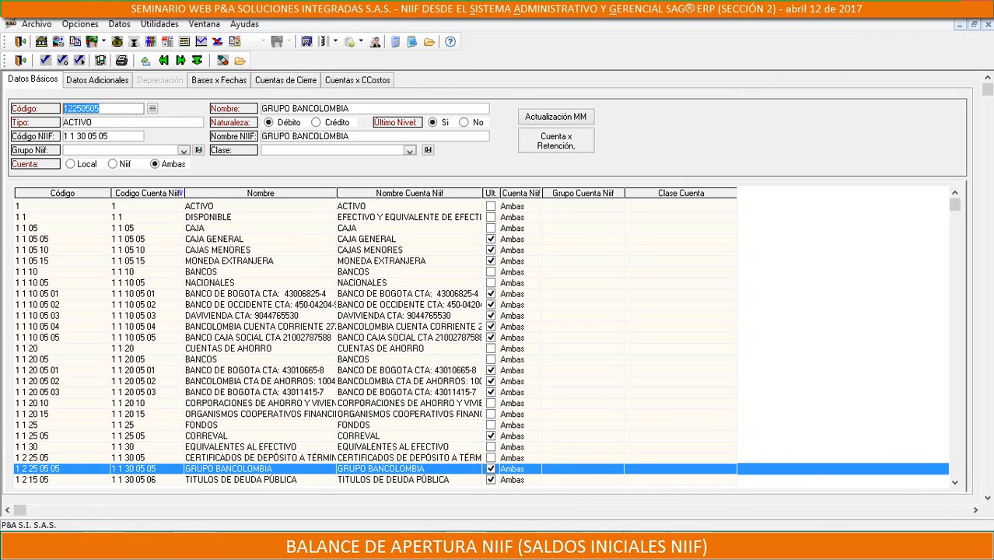
key(alt+Tab)
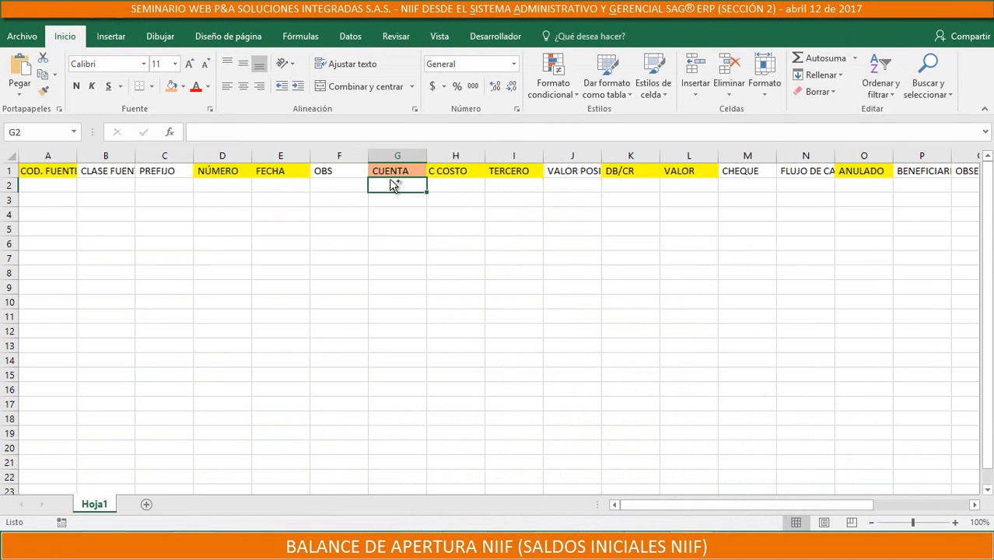
key(ctrl+v)
click(406, 215)
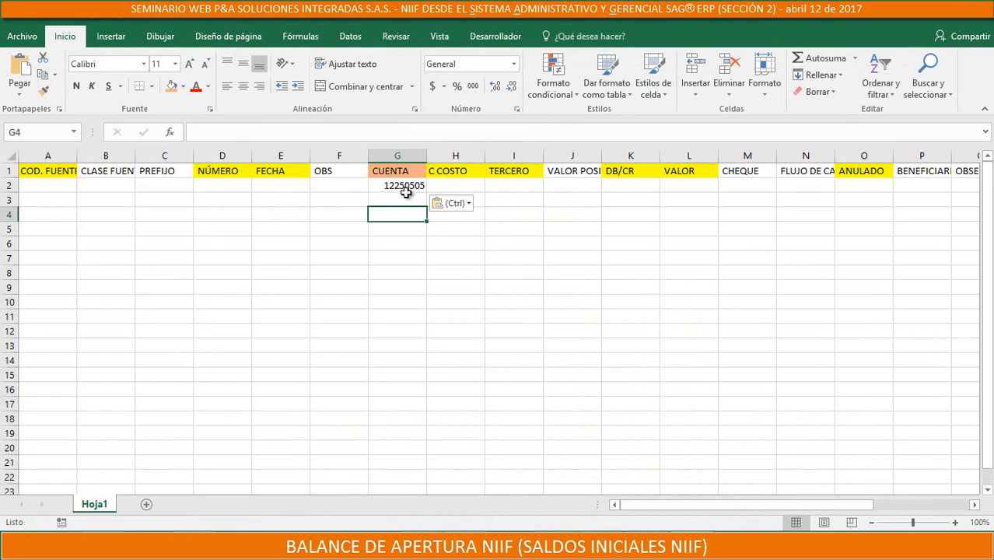
Copy the same account's Código NIIF 11300505 from SAG ERP into cell G3 of the Excel sheet
click(404, 200)
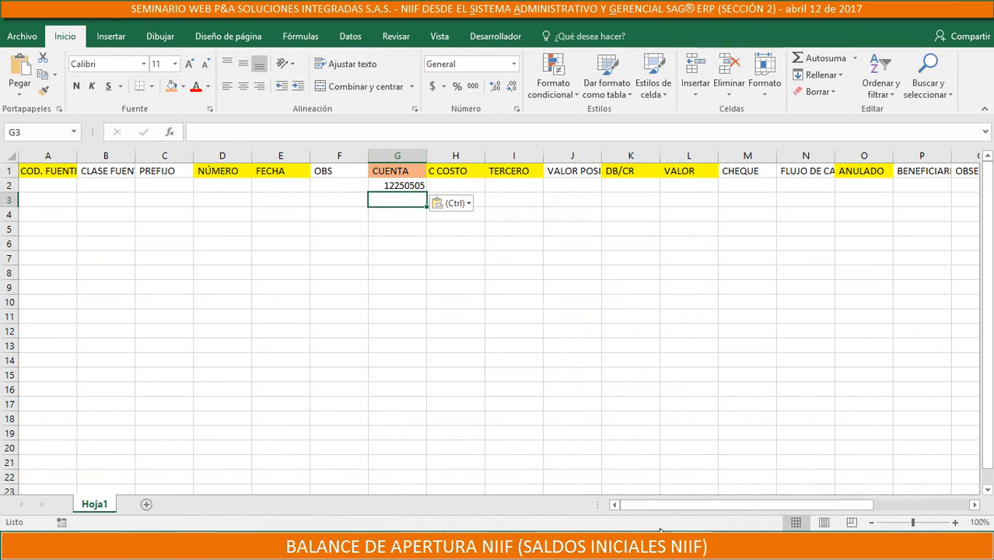
key(alt+Tab)
click(107, 137)
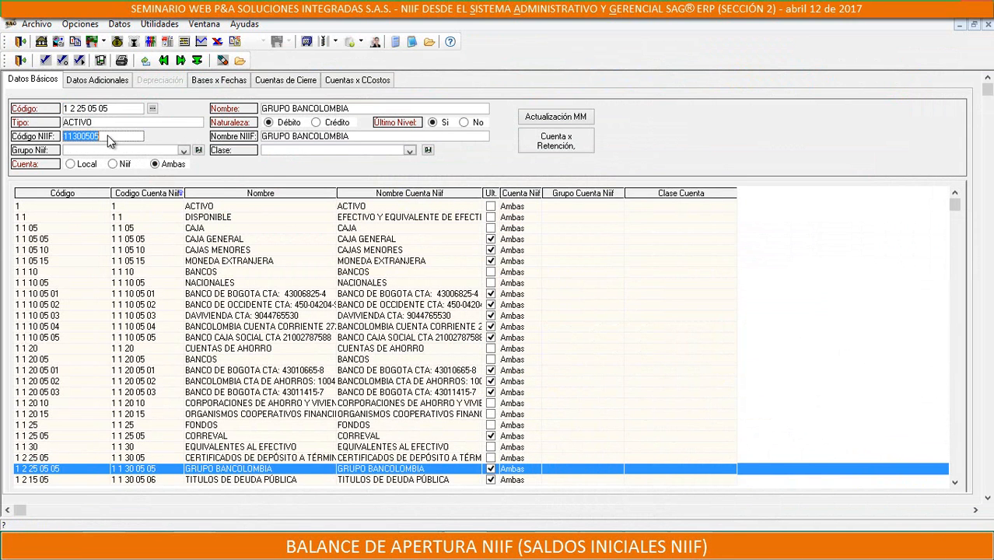
right_click(90, 137)
click(125, 163)
key(alt+Tab)
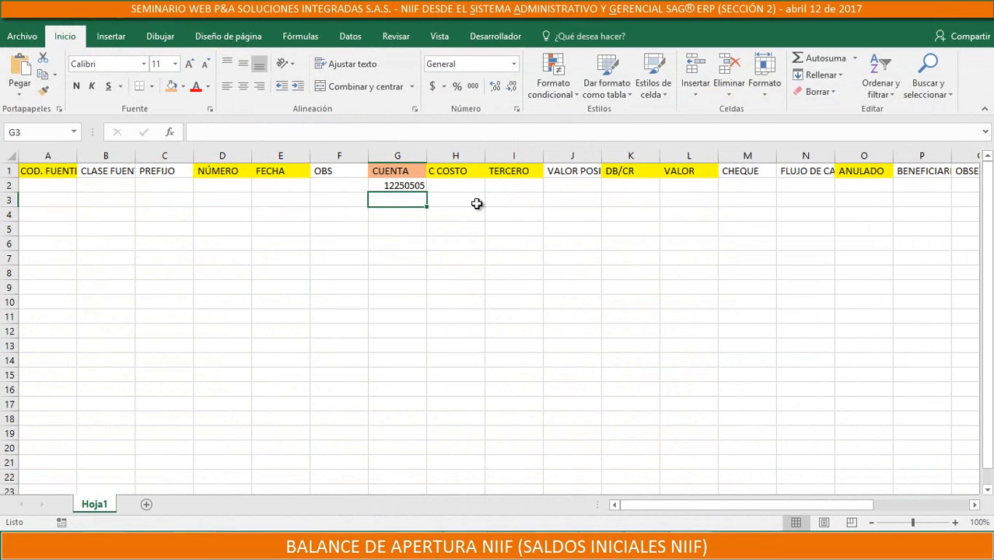
key(ctrl+v)
click(475, 203)
click(399, 184)
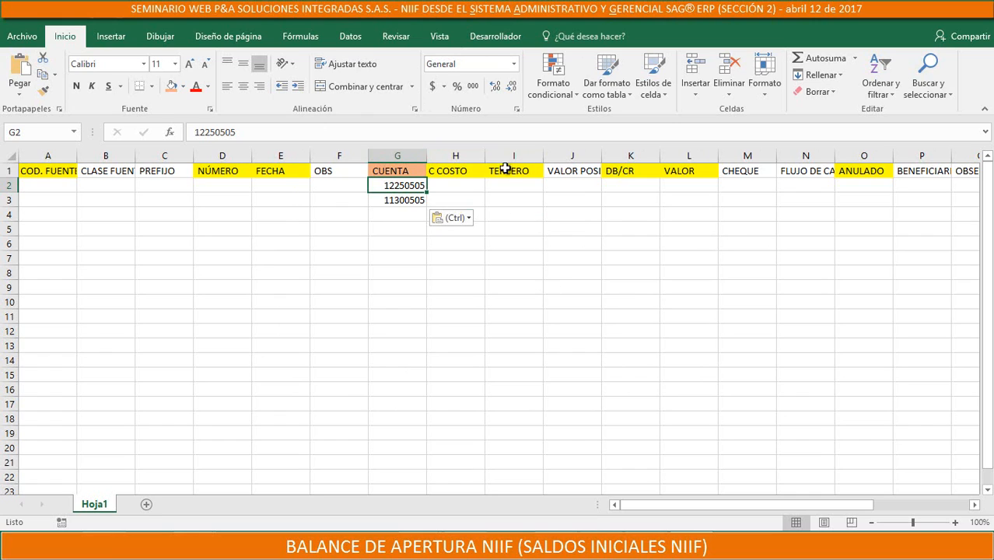
Compare the local account code in cell G2 with the NIIF account code in cell G3
click(400, 199)
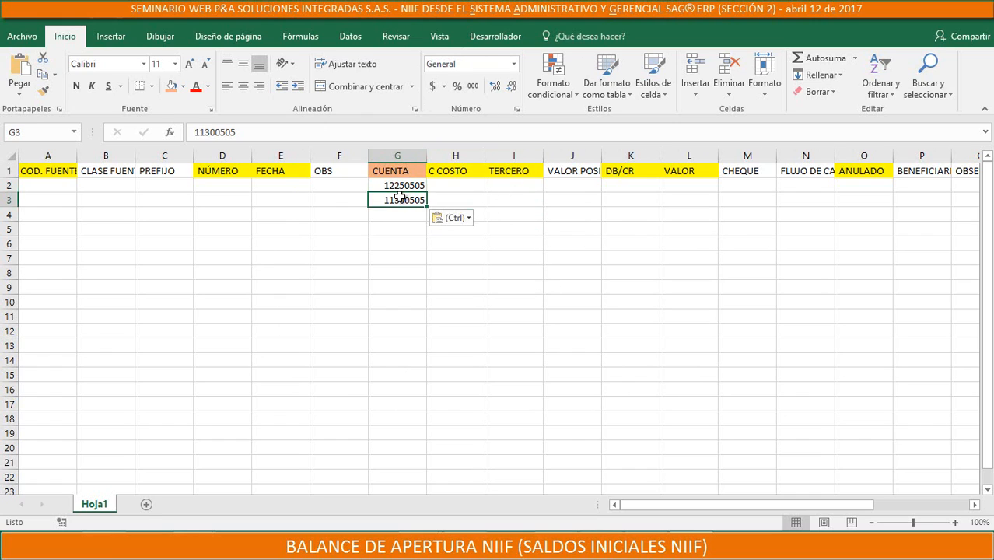
click(402, 185)
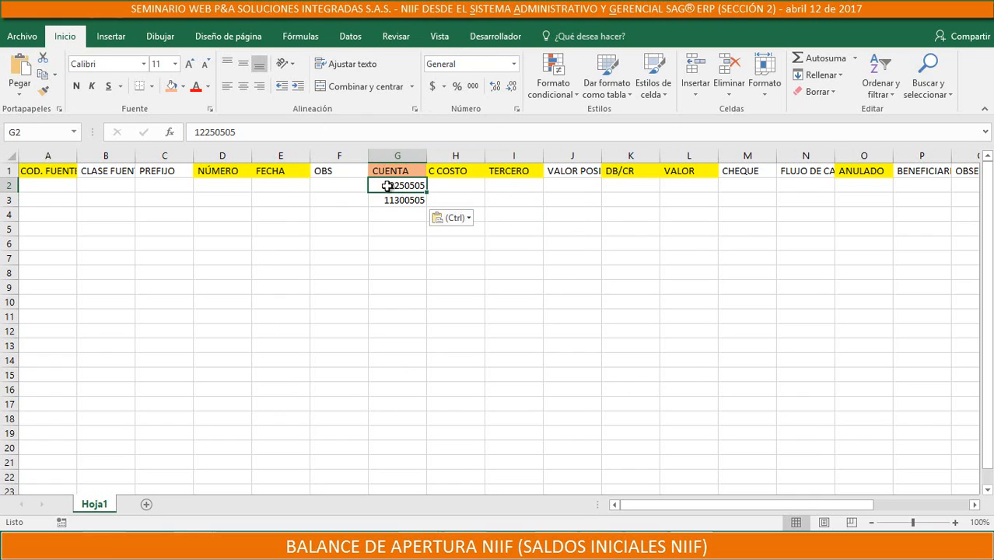
click(376, 200)
click(376, 185)
Switch to the SQL query in Notepad and remove "_niif" from the k_sc_codigo_cuenta_niif field and "_NIIF" from its CODIGO_NIIF_CUENTA alias
key(alt+Tab)
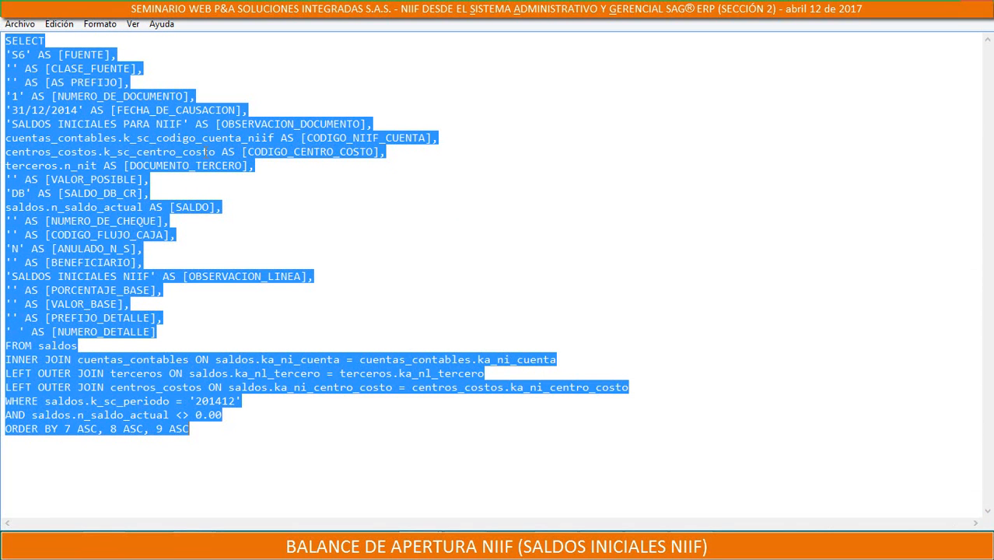
drag(274, 137, 247, 139)
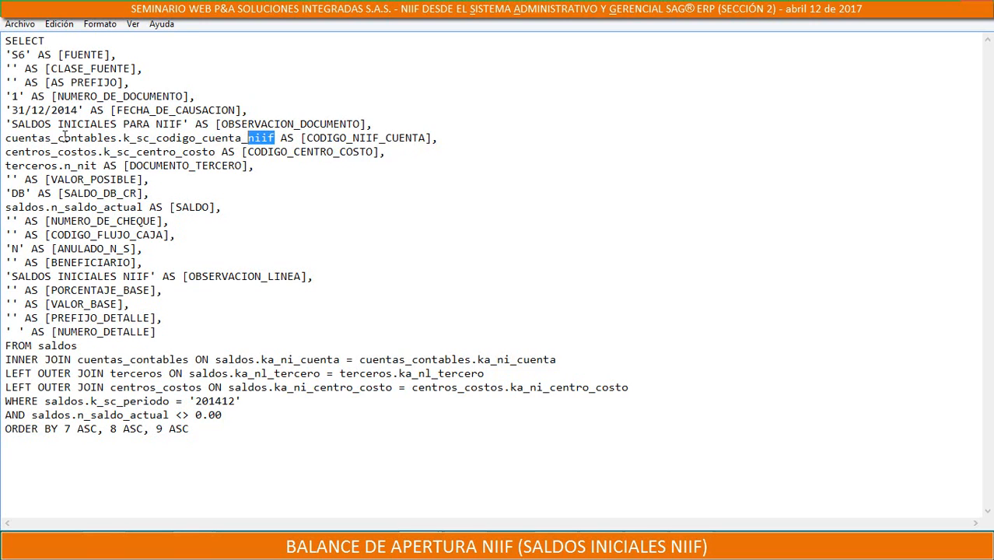
drag(4, 138, 428, 139)
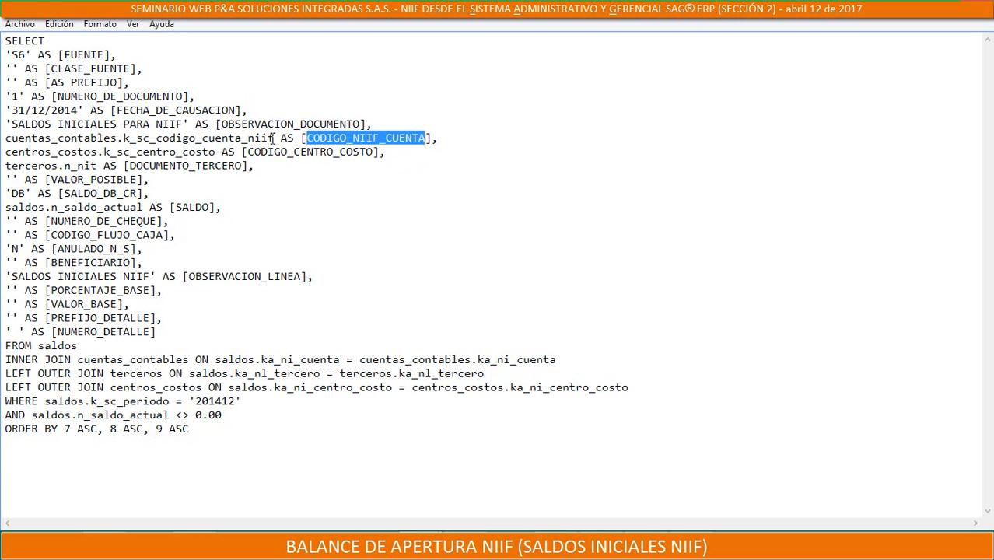
drag(199, 472, 4, 40)
click(297, 227)
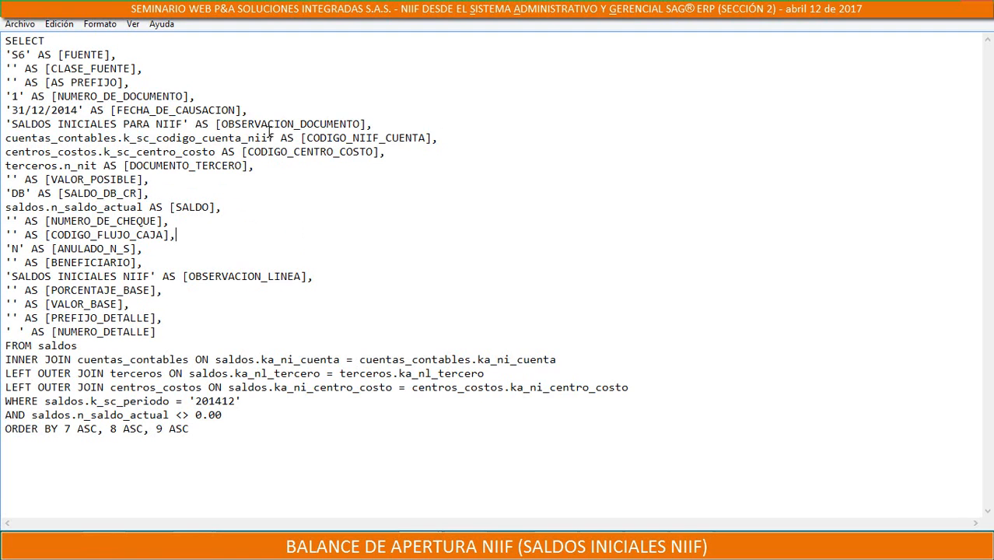
key(BackSpace)
key(BackSpace)
key(BackSpace)
key(BackSpace)
key(BackSpace)
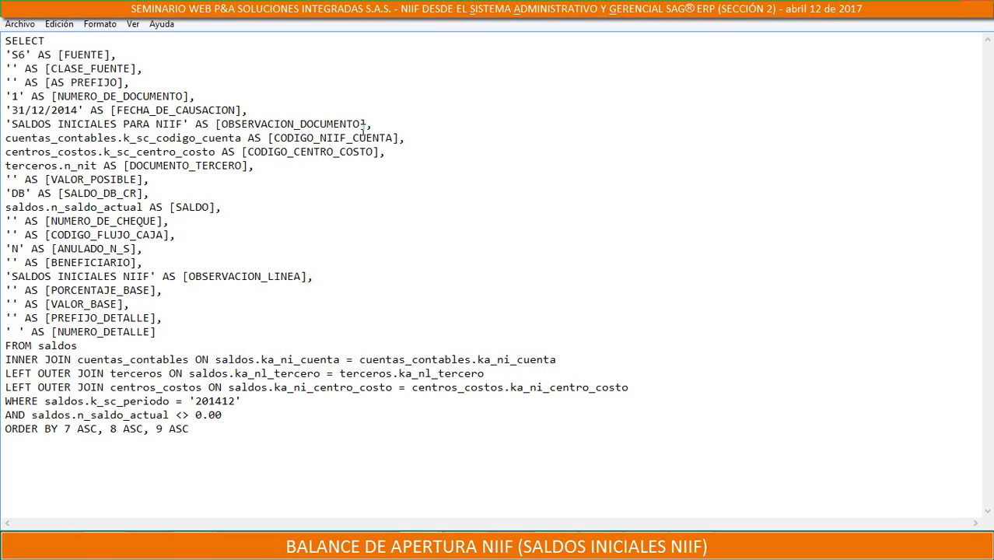
mouse_move(330, 140)
mouse_down()
mouse_move(315, 125)
mouse_move(314, 138)
mouse_up()
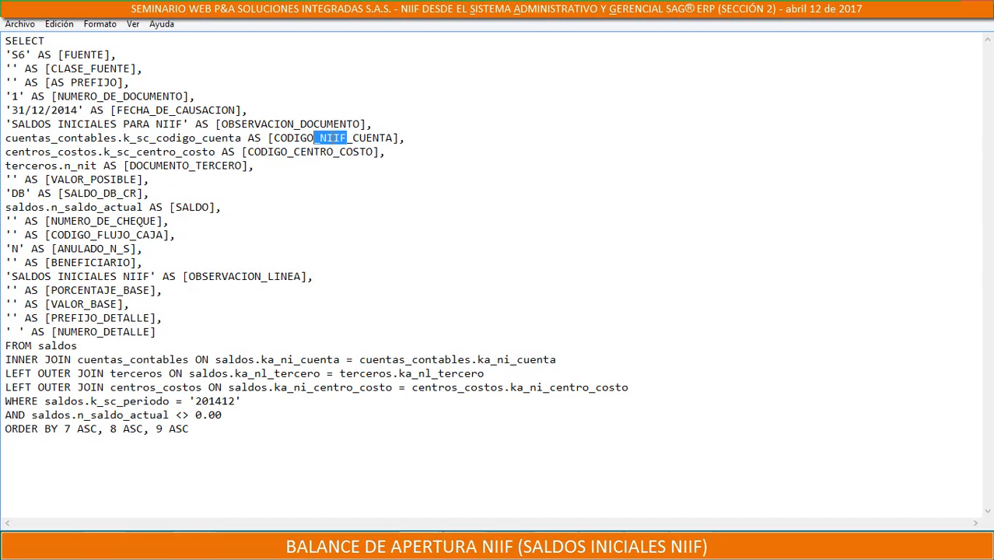
key(BackSpace)
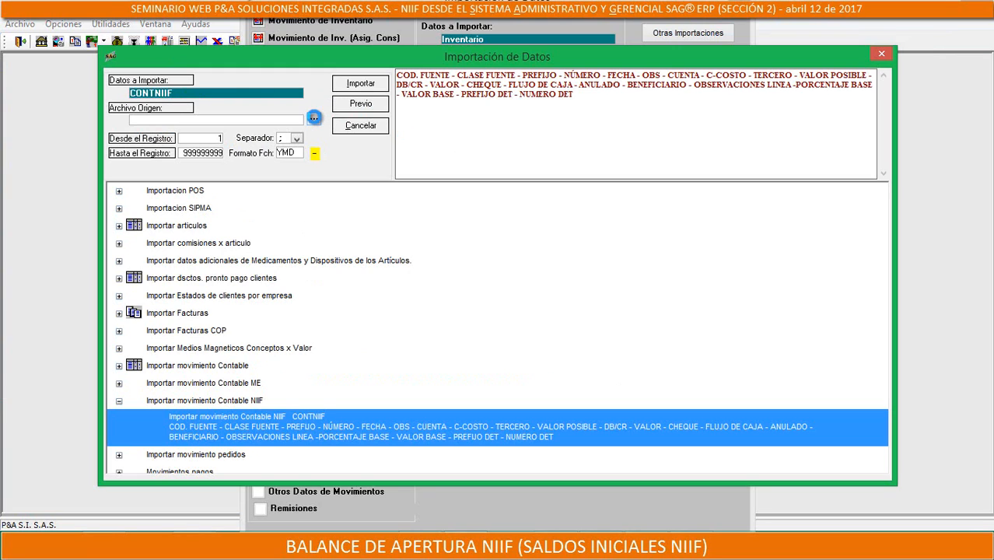
In SAG ERP's data import window, choose C:\Apl\BANIIF.csv as the source file for CONTNIIF
click(313, 118)
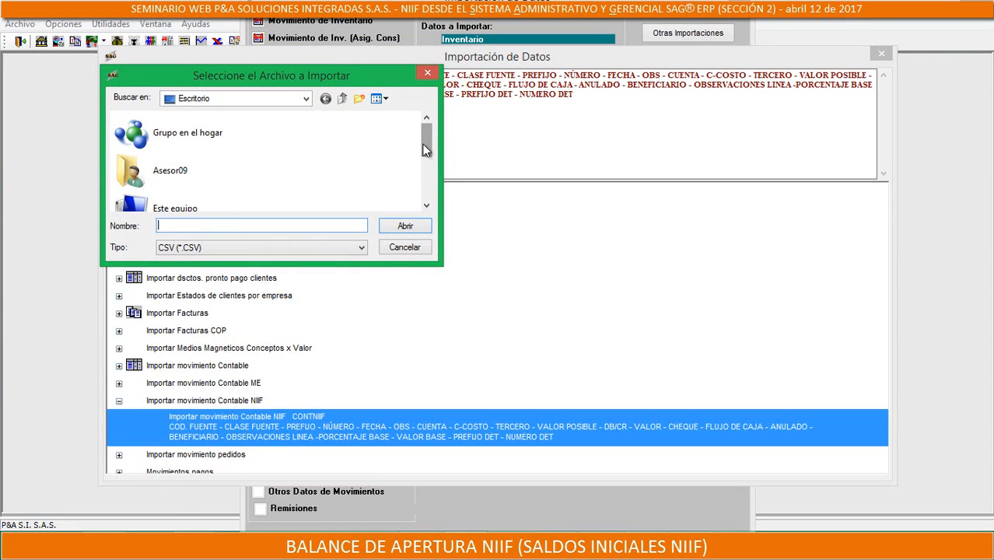
drag(425, 150, 416, 169)
drag(418, 184, 421, 134)
click(307, 100)
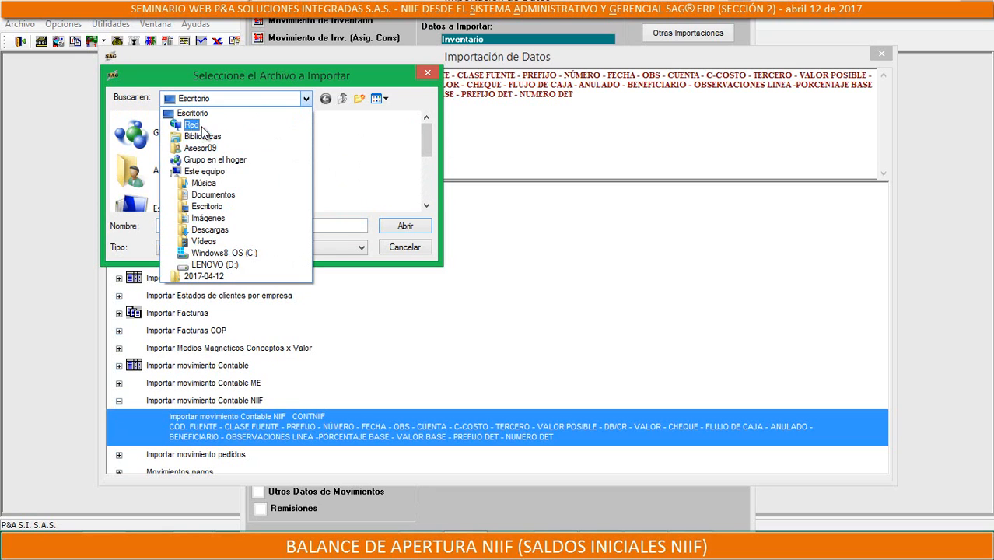
click(224, 254)
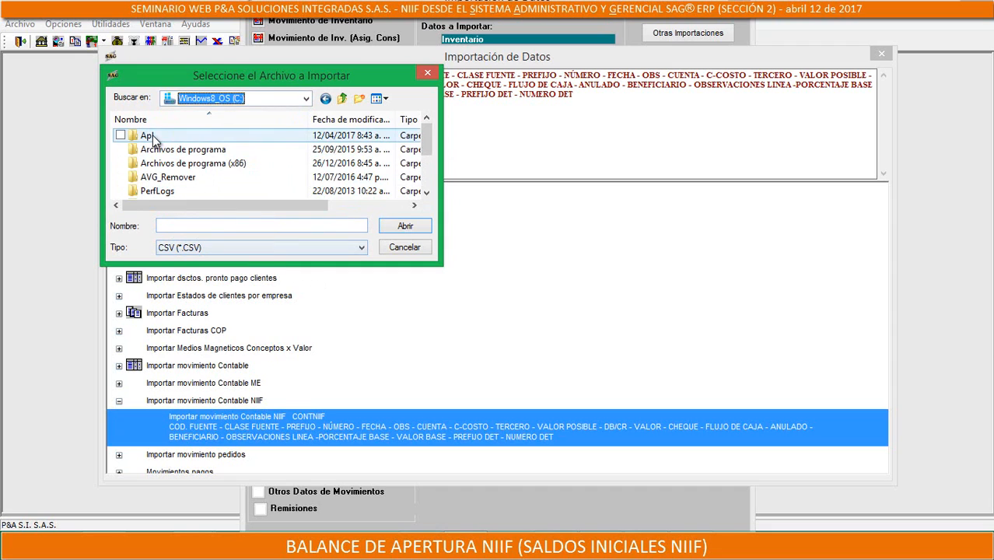
double_click(151, 136)
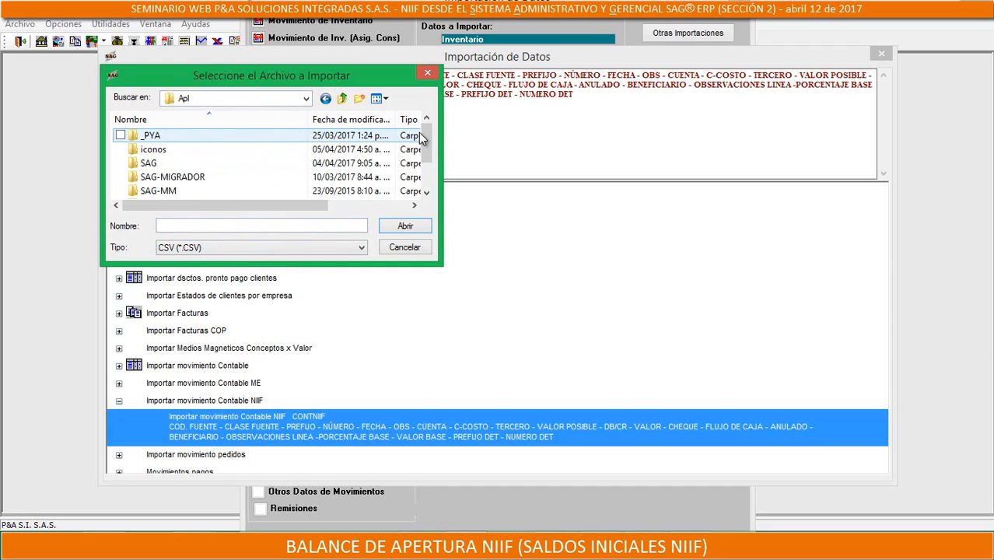
scroll(424, 146, down, 1)
click(160, 191)
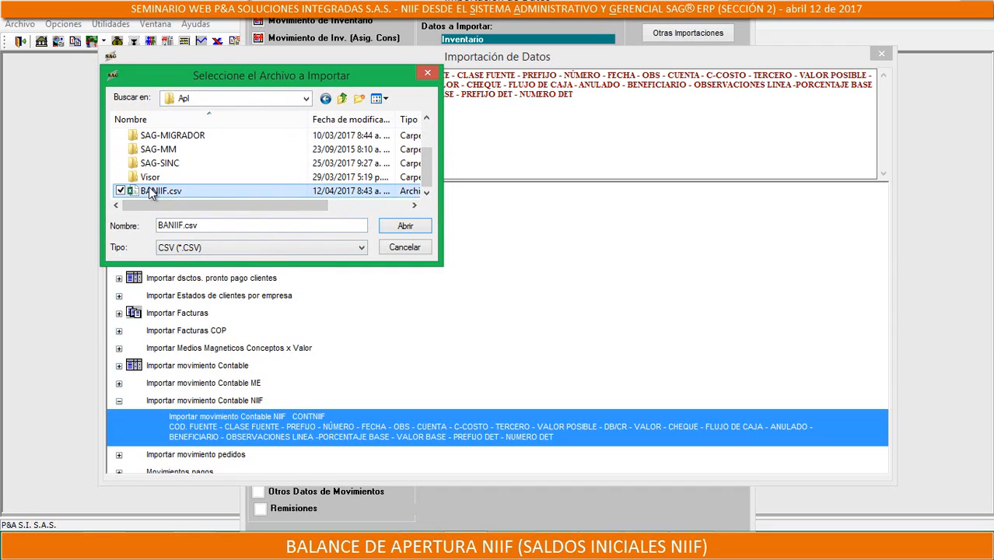
click(406, 226)
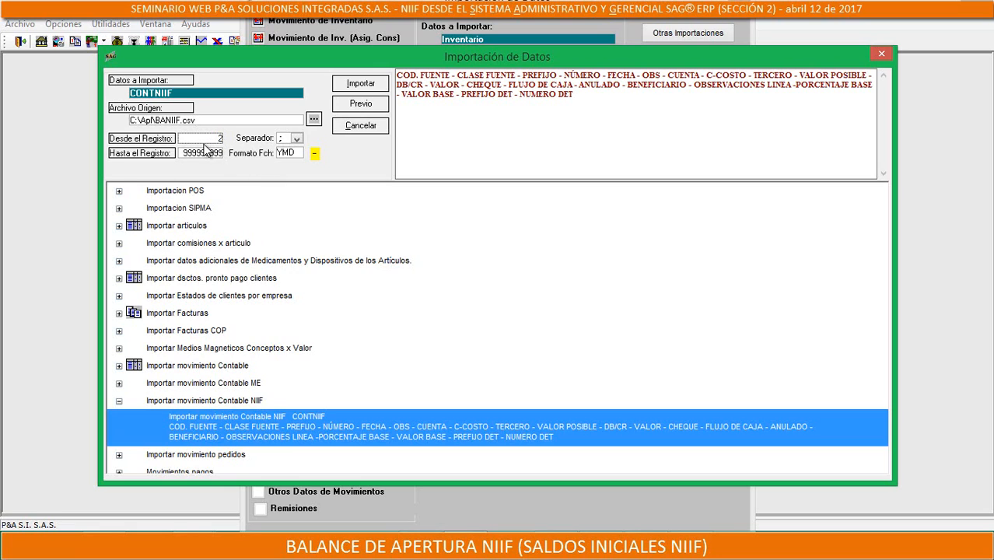
Set the import to start from record 2 with date format DMY, and import the NIIF accounting movement file
click(290, 155)
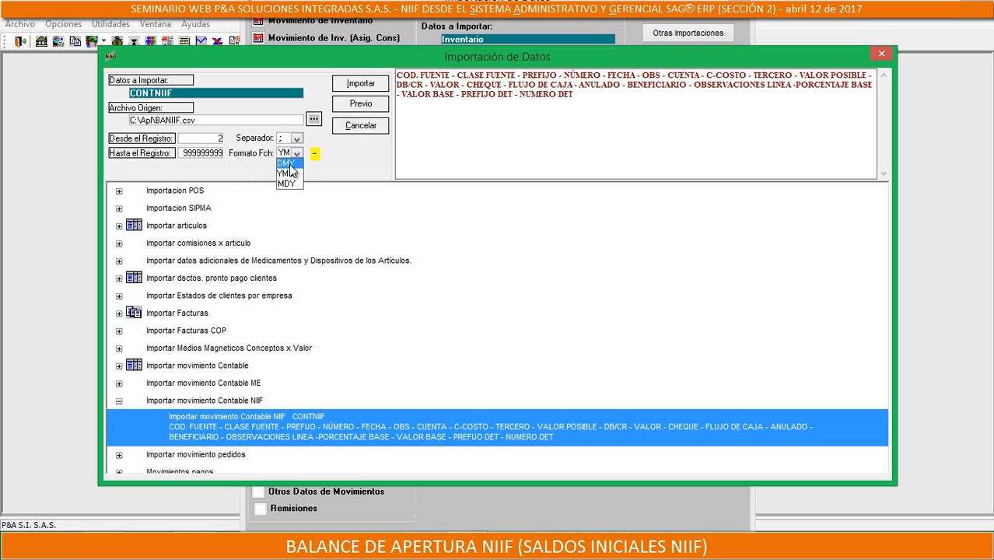
click(287, 166)
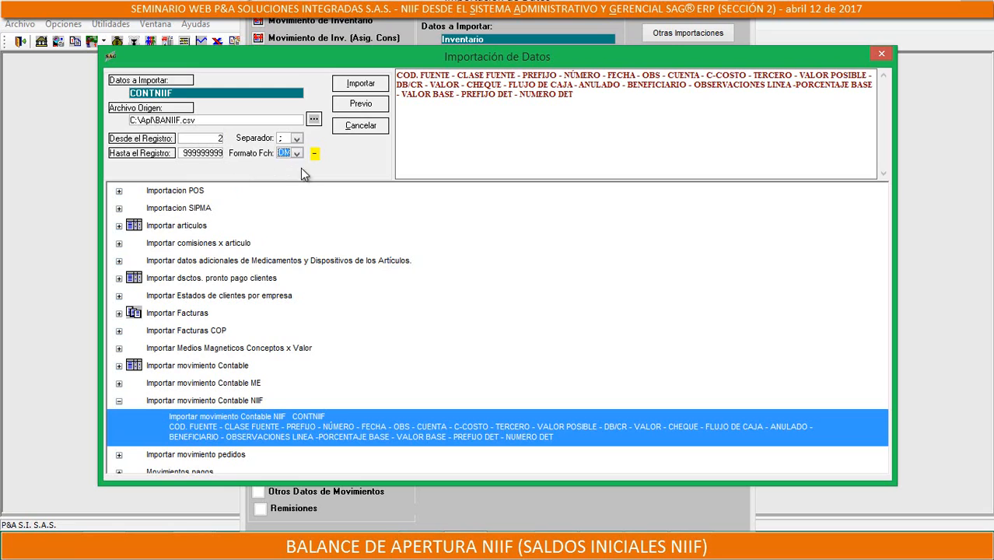
click(364, 83)
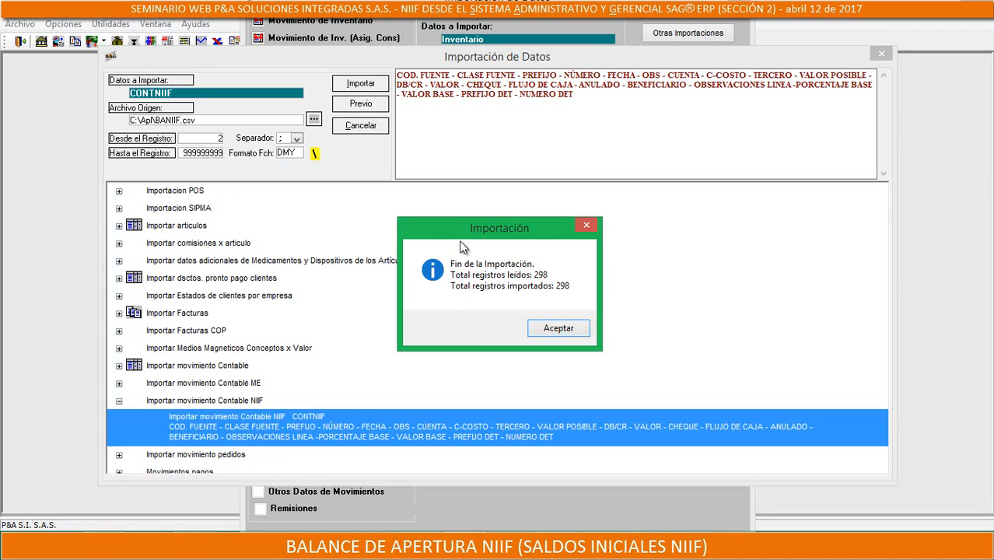
click(557, 327)
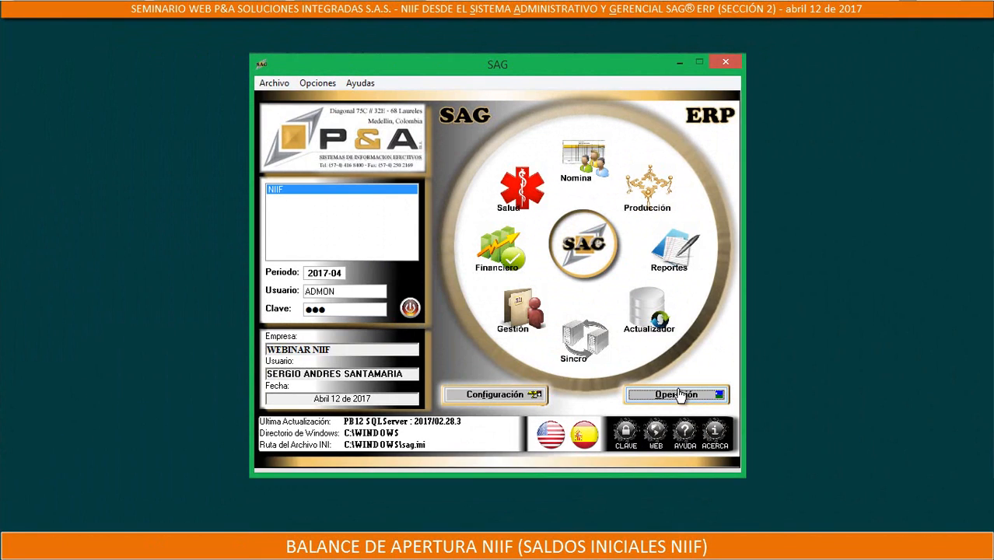
Enter the Operación module, open Asientos Contables and bring up document 1 of source S6 - SALDOS INICIALES NIIF
click(678, 395)
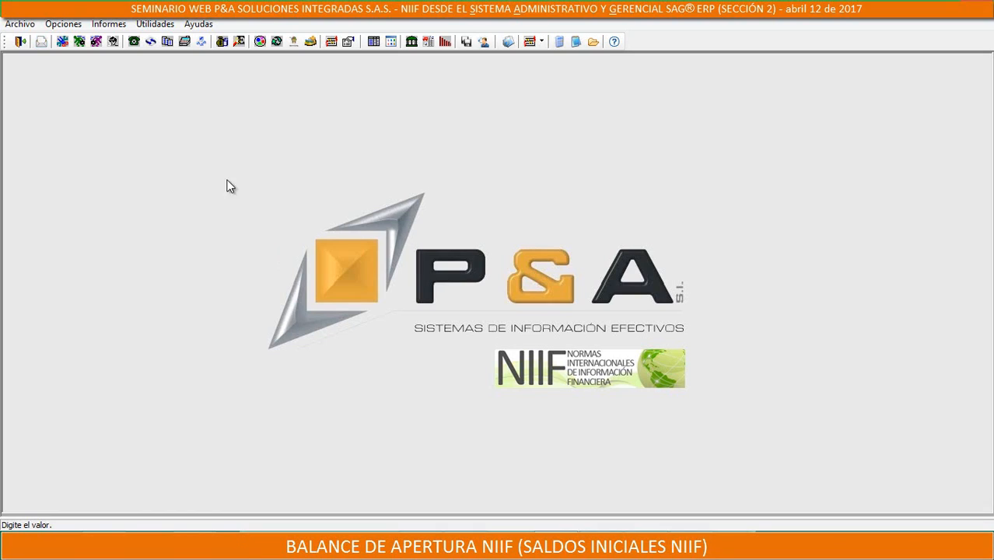
click(372, 42)
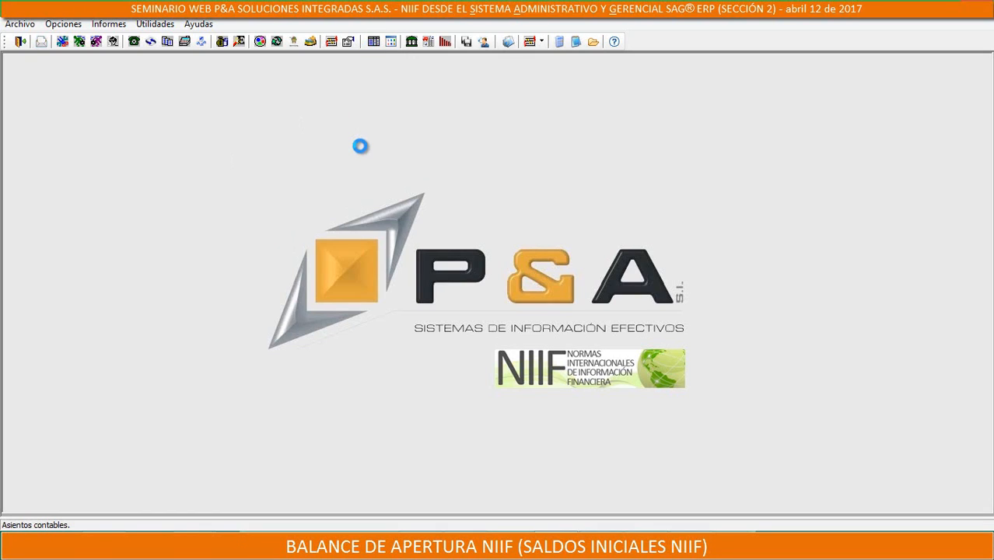
key(s)
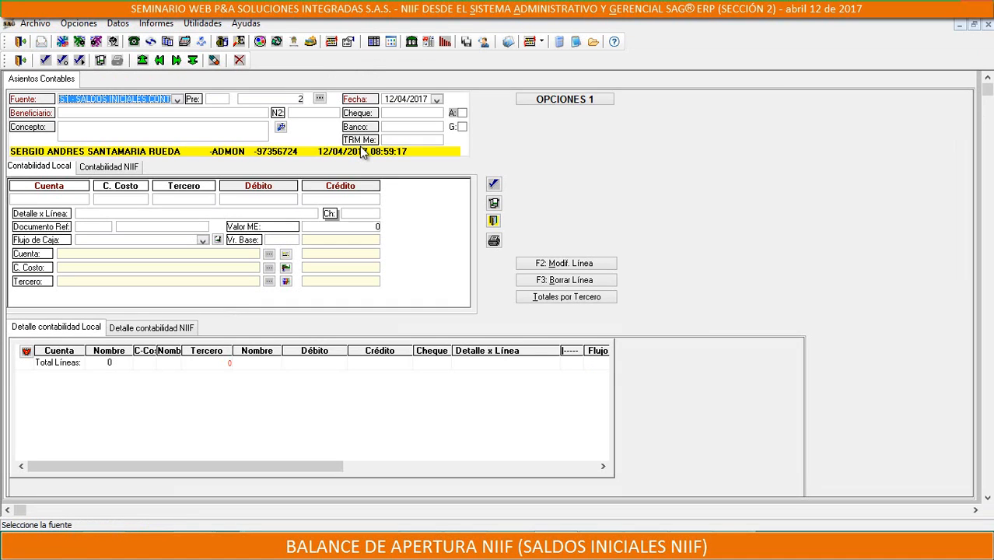
key(Return)
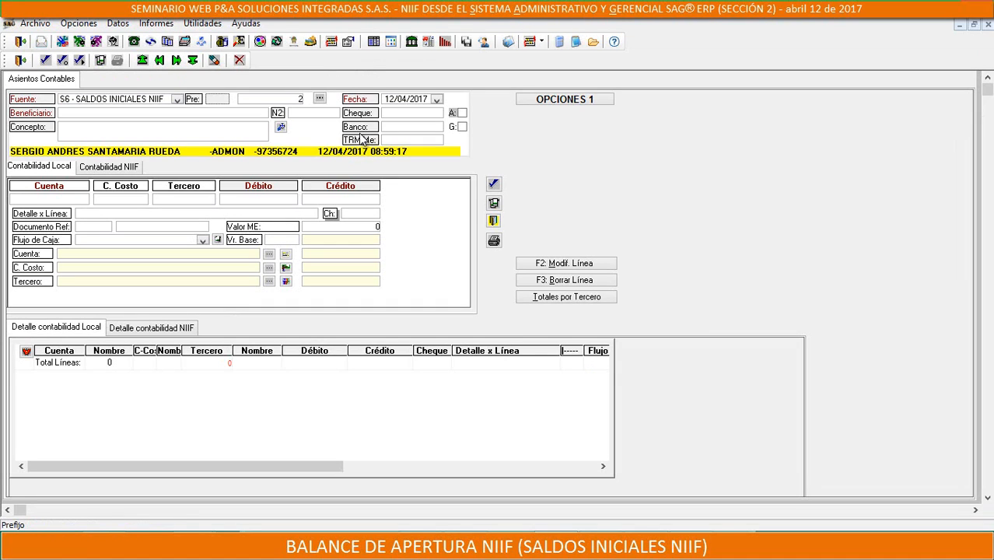
click(160, 60)
key(Return)
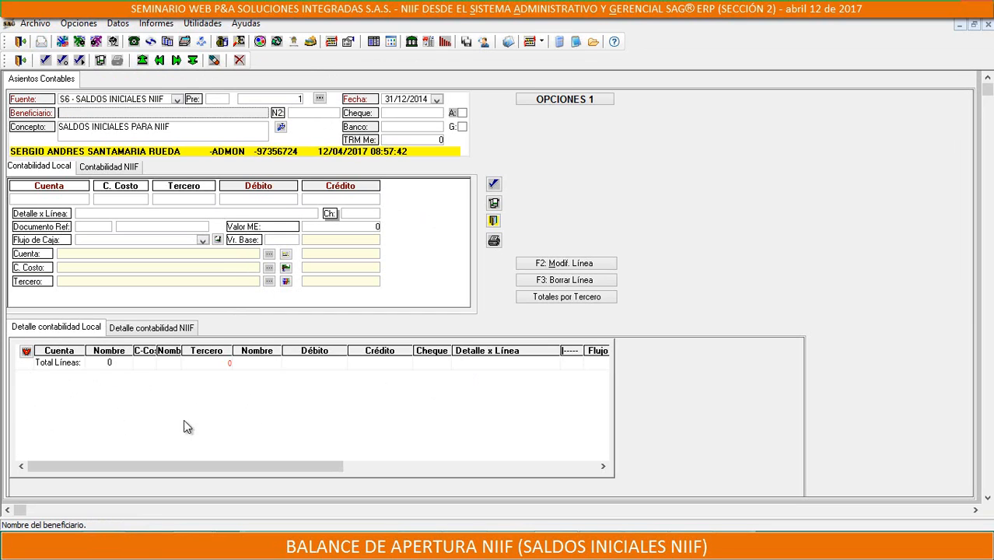
Examine the entry's NIIF accounting detail from the first line to the last, and close the accounting entries window
click(150, 328)
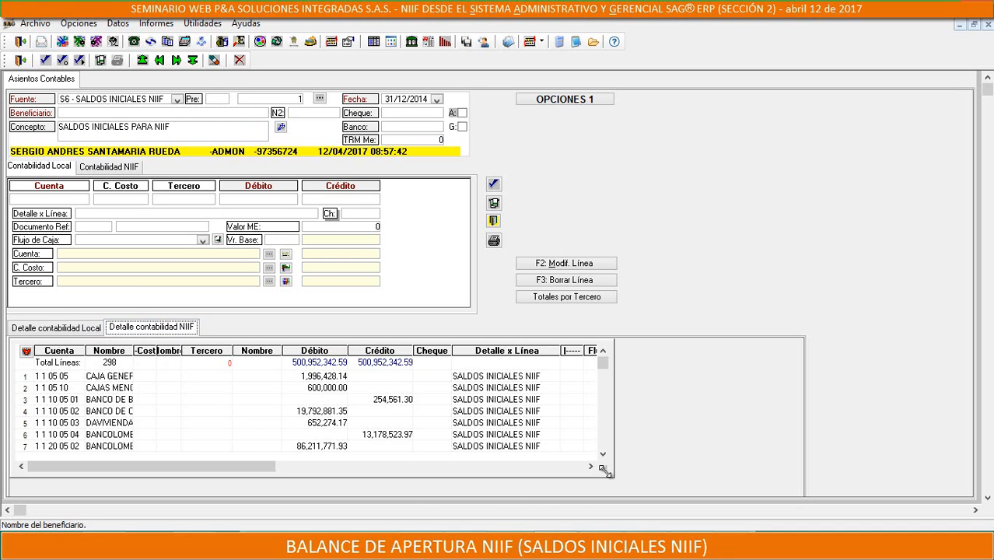
drag(604, 472, 655, 477)
scroll(429, 426, down, 20)
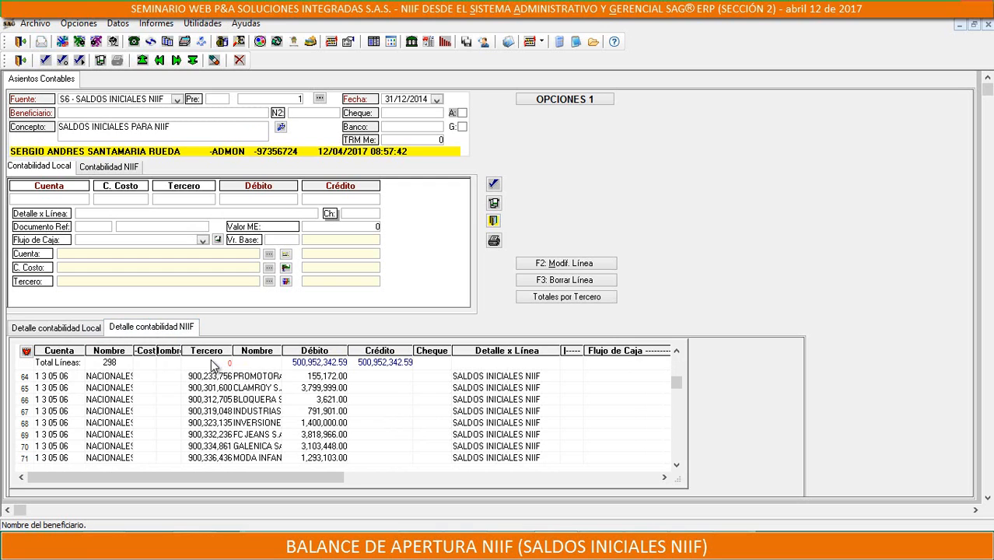
scroll(214, 365, down, 20)
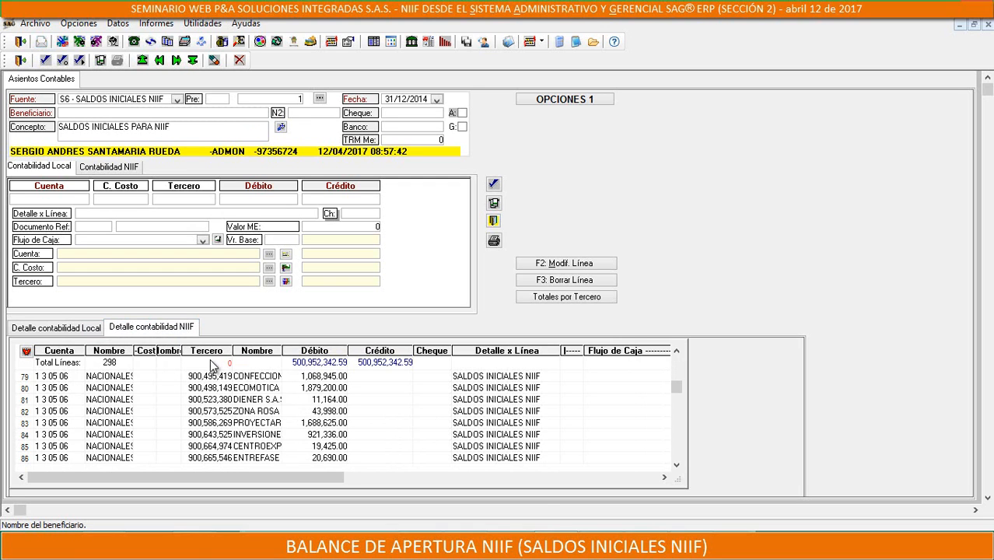
scroll(205, 364, down, 20)
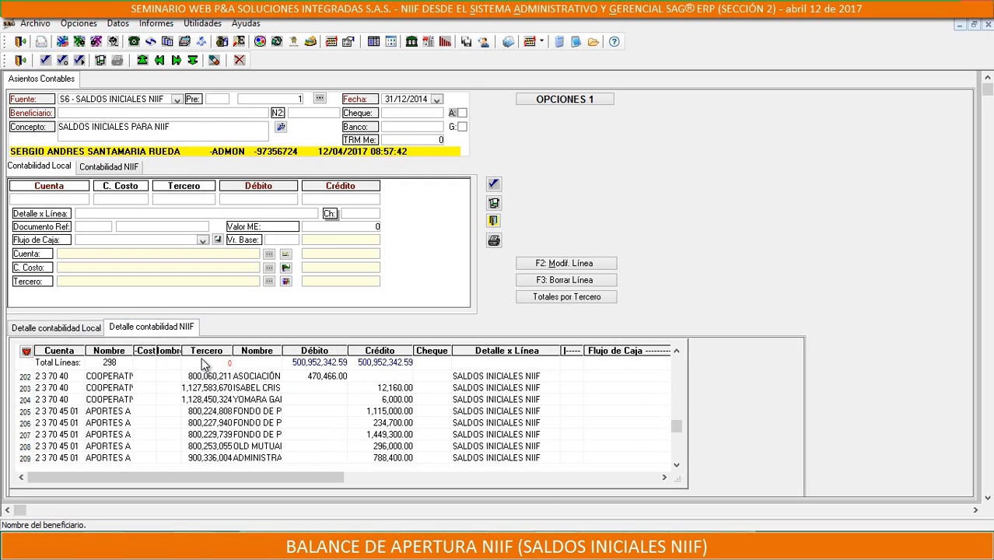
scroll(204, 365, down, 1)
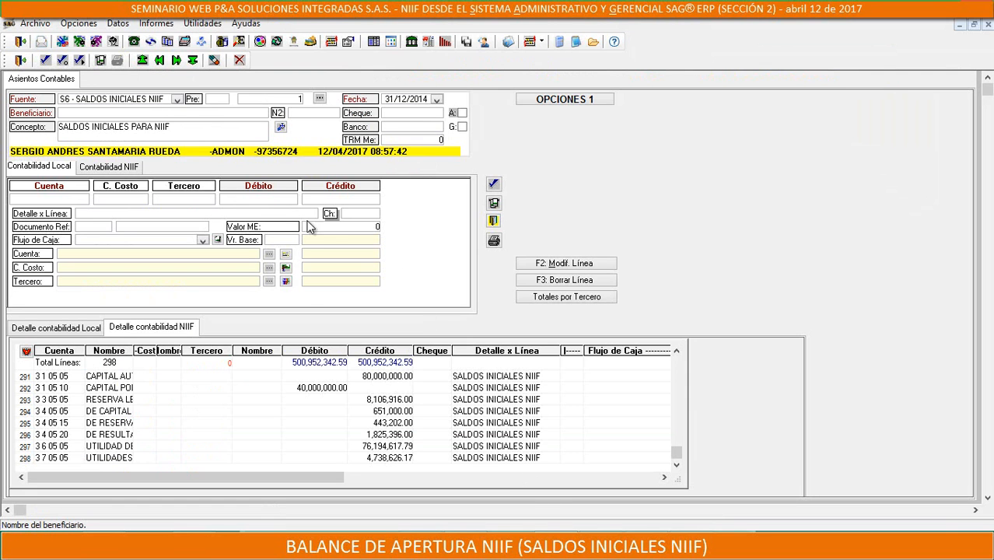
click(20, 61)
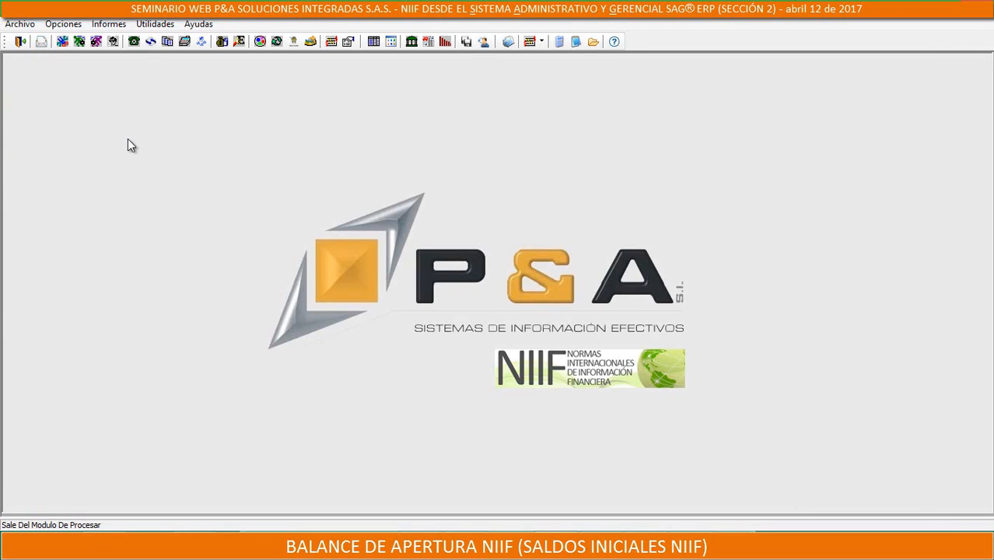
Open the Balances y Saldos de Cuentas reports and select the trial balance 01-04a. Por Cuenta - Tercero, Vertical
click(111, 25)
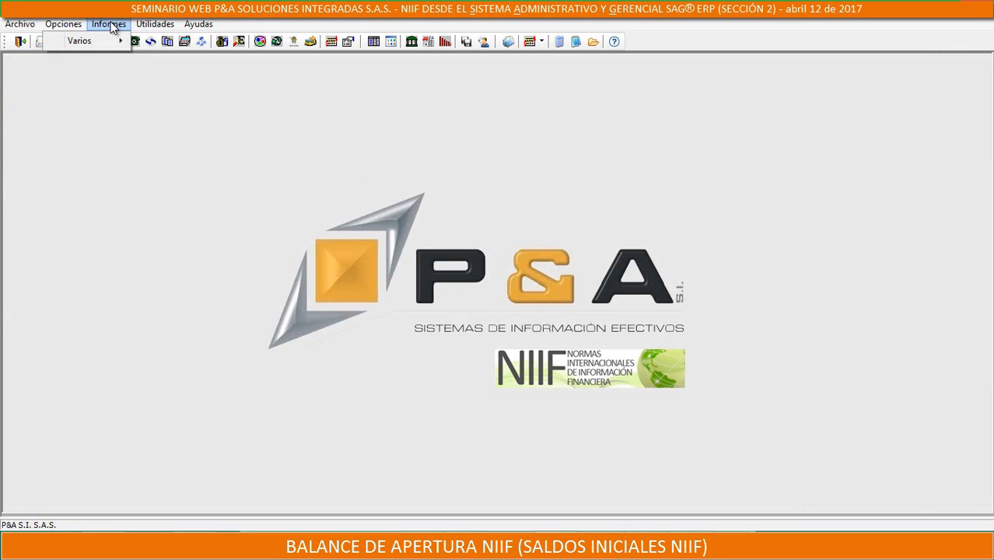
mouse_move(81, 40)
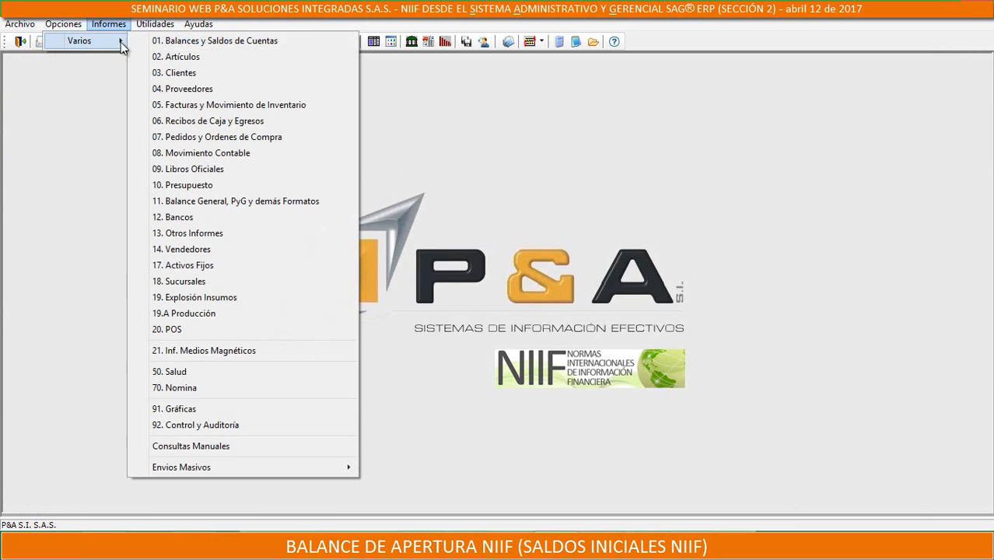
click(210, 40)
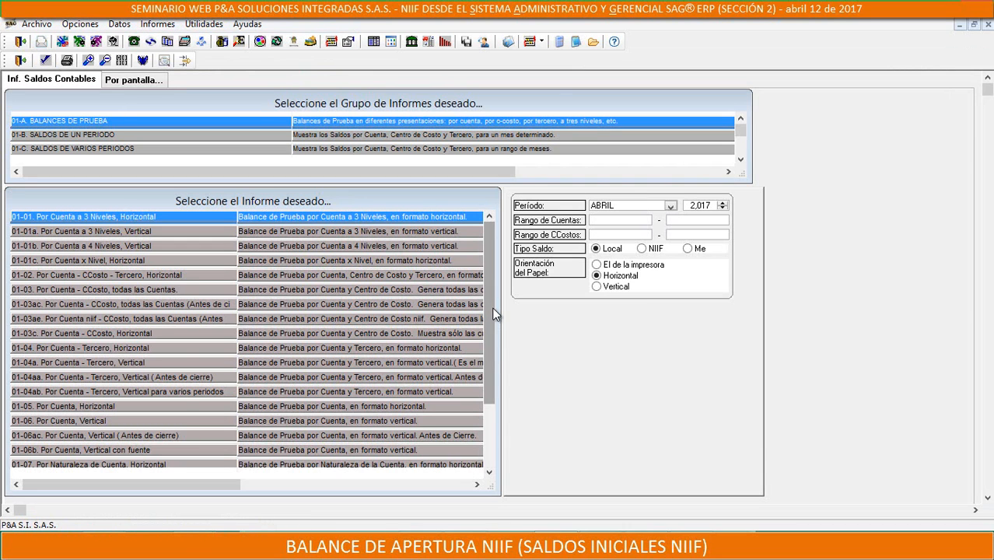
scroll(497, 377, down, 2)
scroll(497, 377, down, 1)
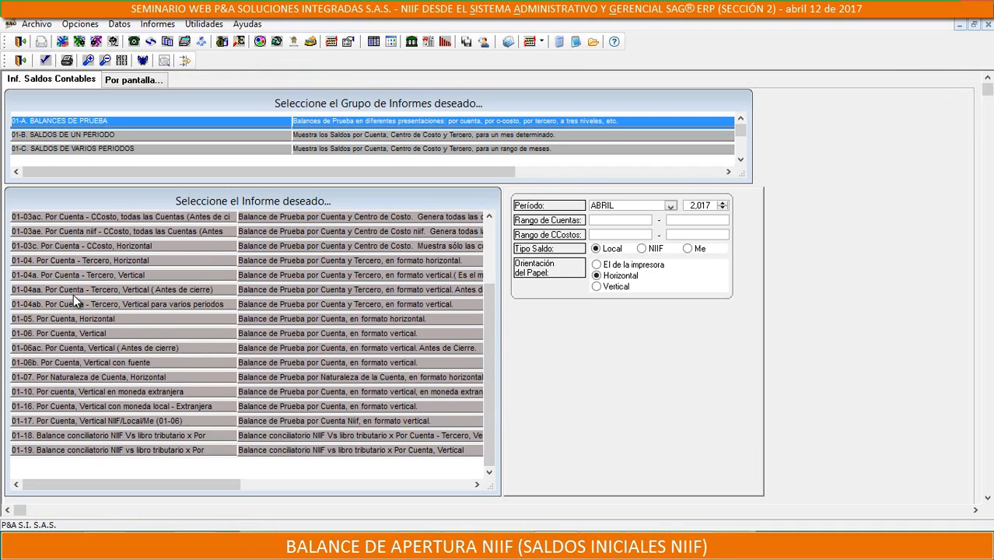
click(49, 274)
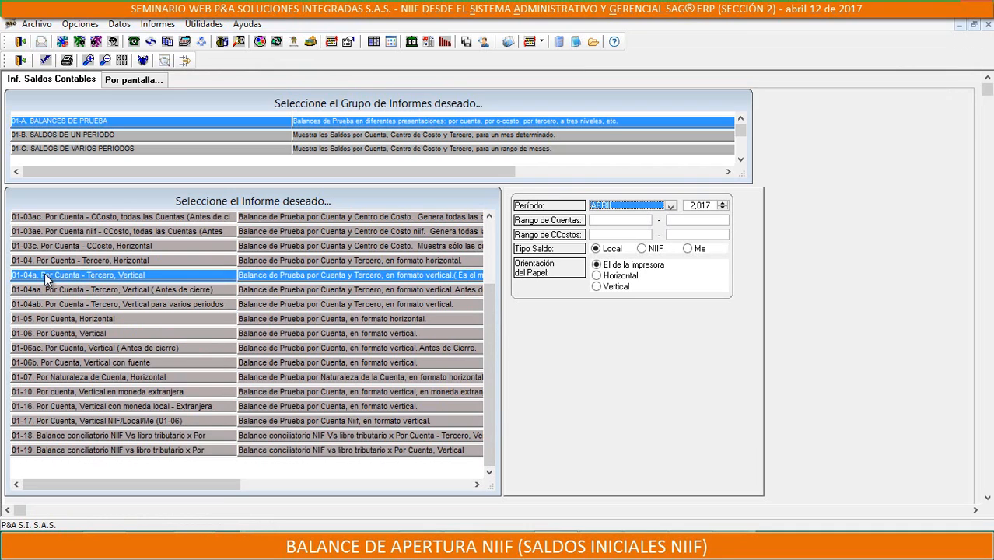
Generate the 01-04a trial balance for DICIEMBRE 2014 with the NIIF balance type
click(642, 248)
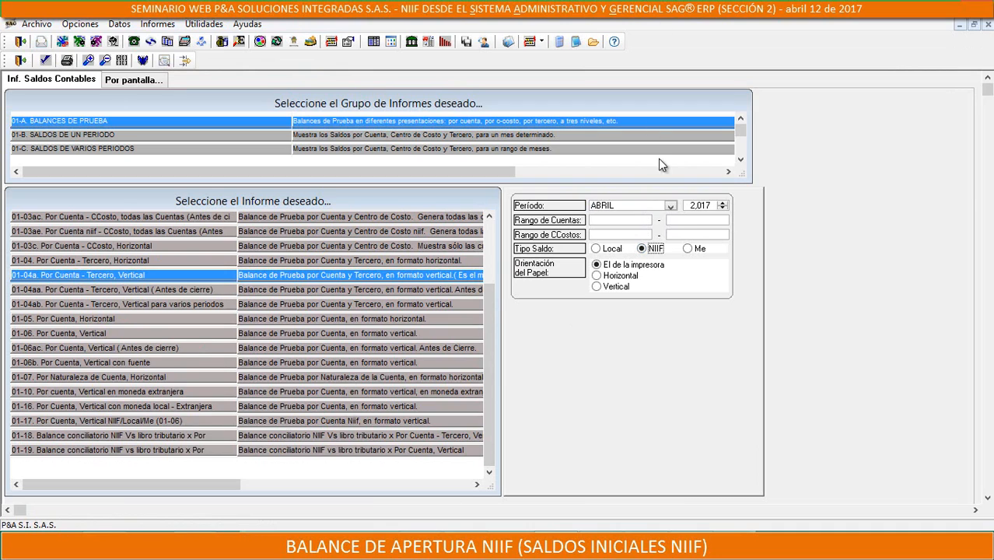
click(670, 206)
scroll(593, 237, down, 2)
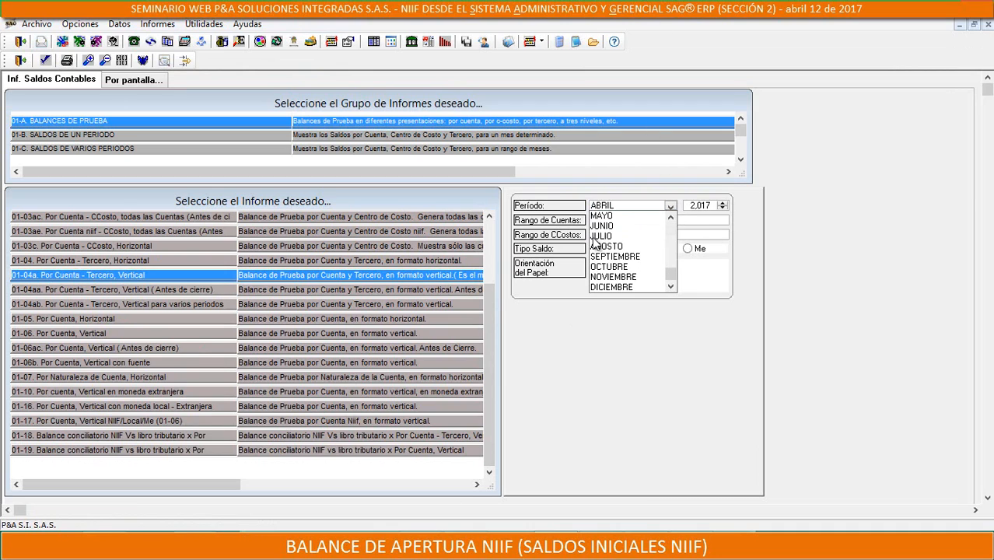
click(611, 286)
click(699, 213)
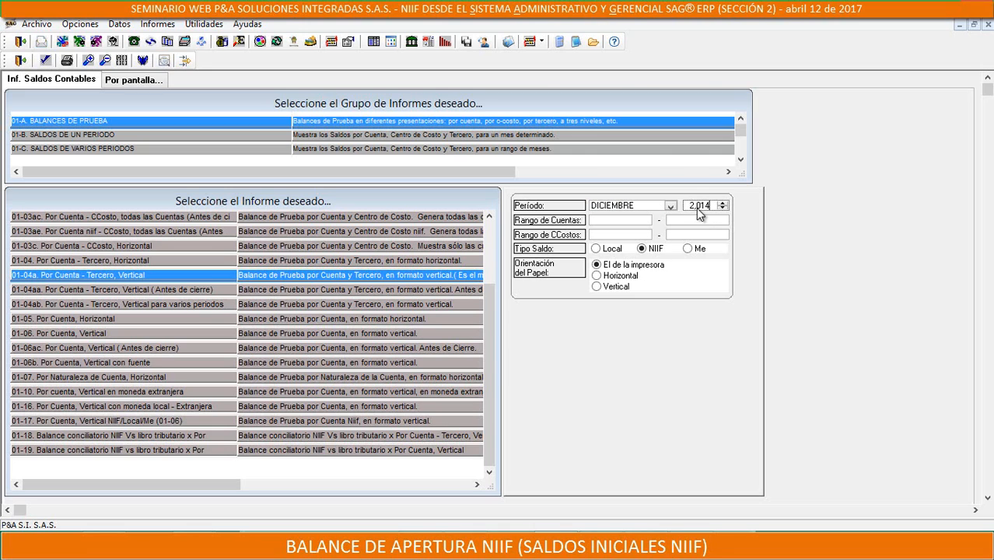
click(19, 62)
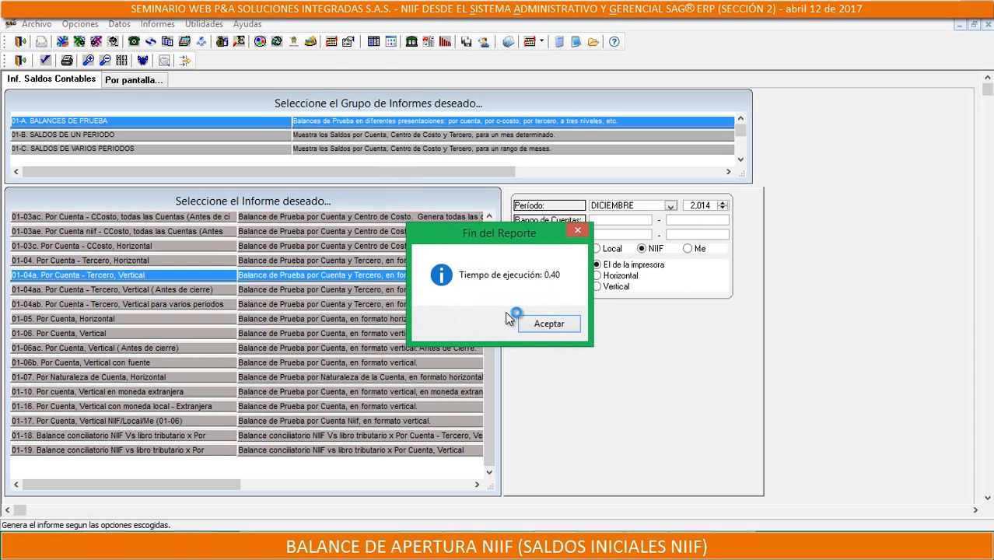
click(533, 325)
Examine the NIIF trial balance with third parties from the first page to the totals on the last page
drag(514, 344, 849, 476)
click(160, 64)
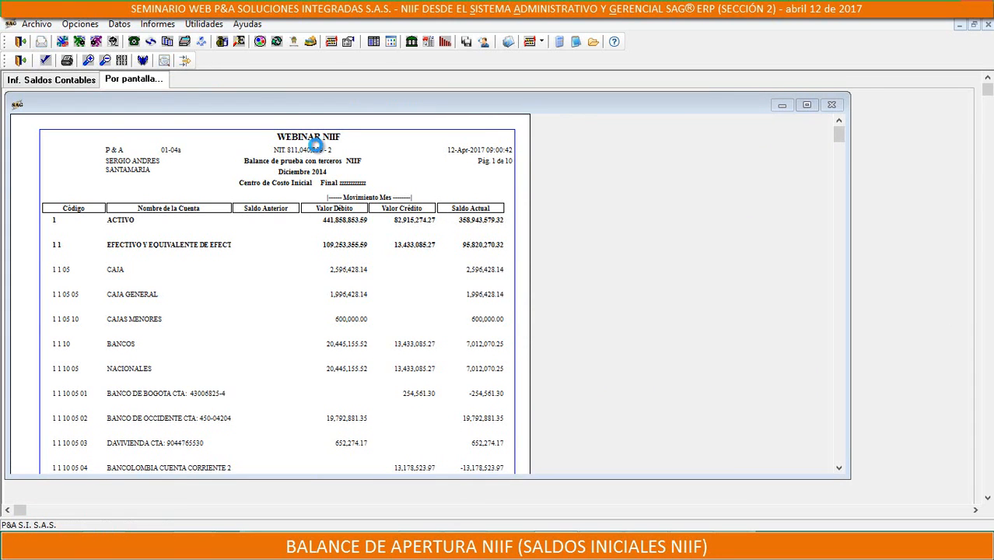
scroll(671, 271, down, 8)
scroll(685, 315, down, 15)
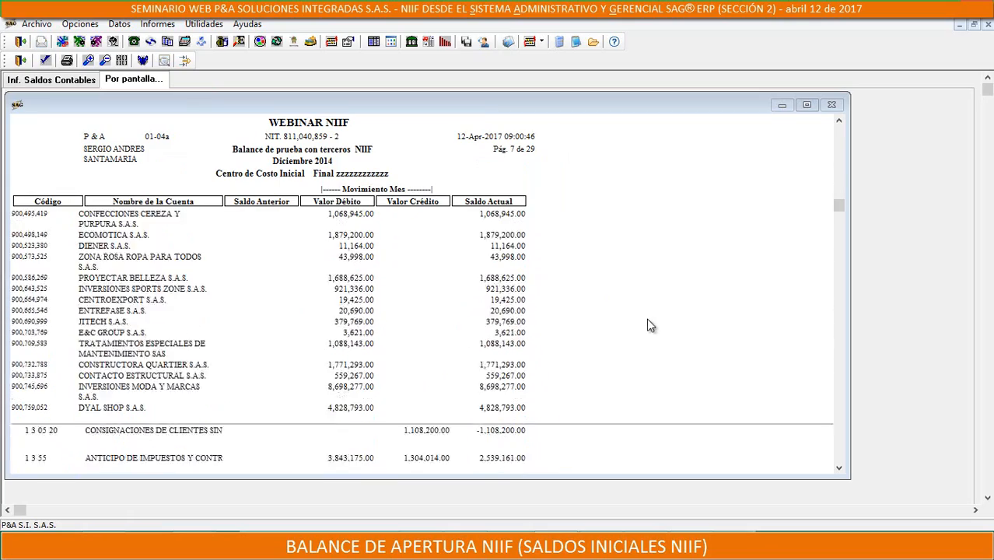
drag(839, 213, 306, 236)
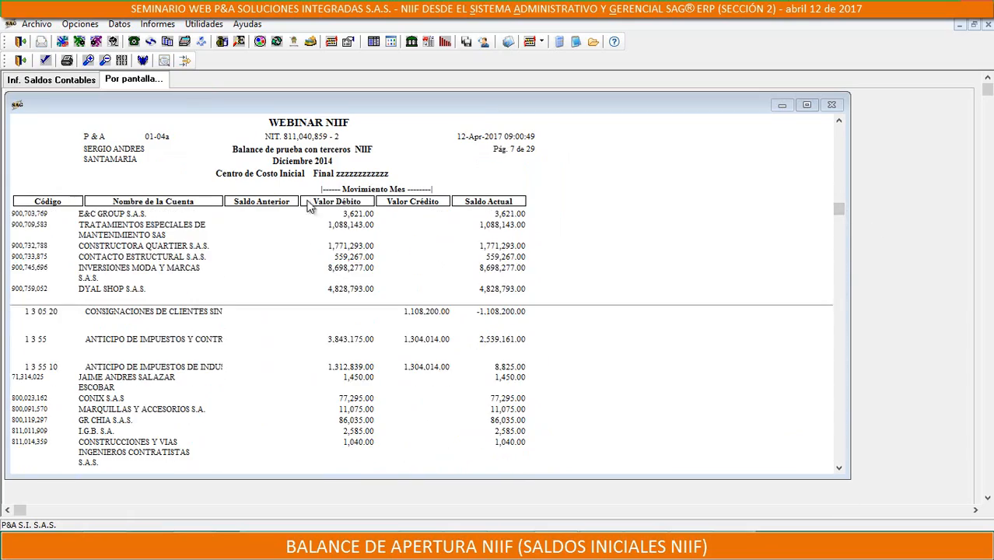
scroll(643, 285, down, 7)
drag(838, 233, 838, 466)
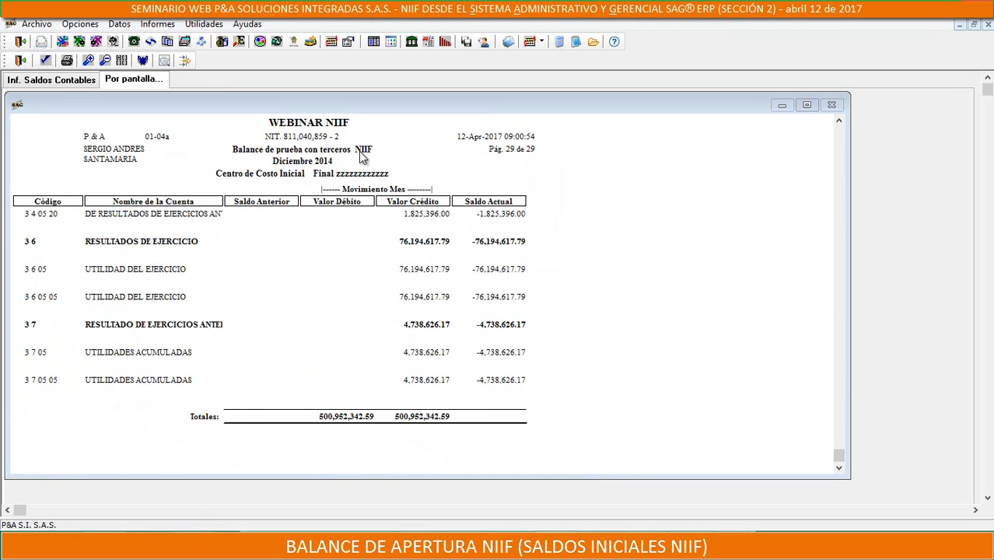
Generate report 01-17. Por Cuenta, Vertical NIIF/Local/Me for DICIEMBRE 2014 with the NIIF balance type, and review it through to the totals
click(76, 83)
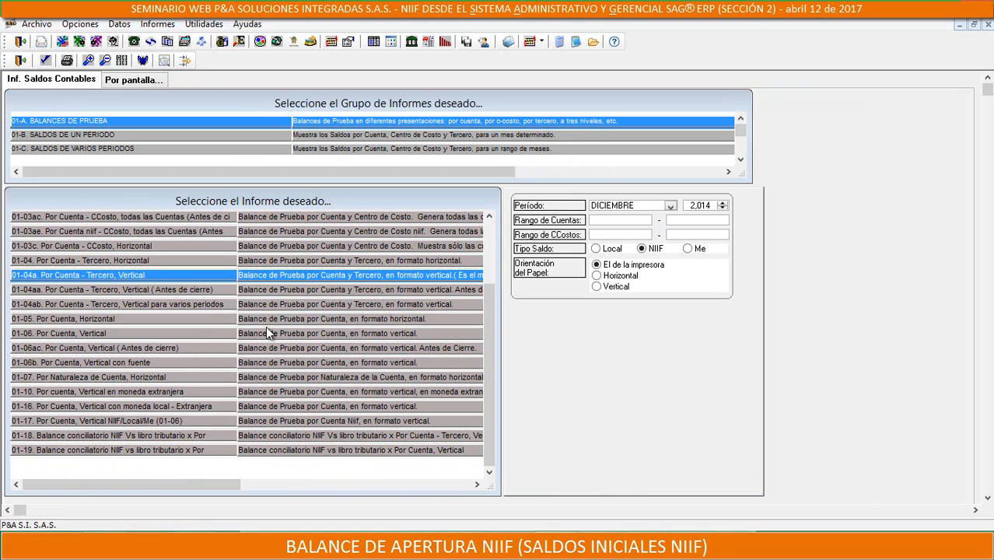
click(59, 421)
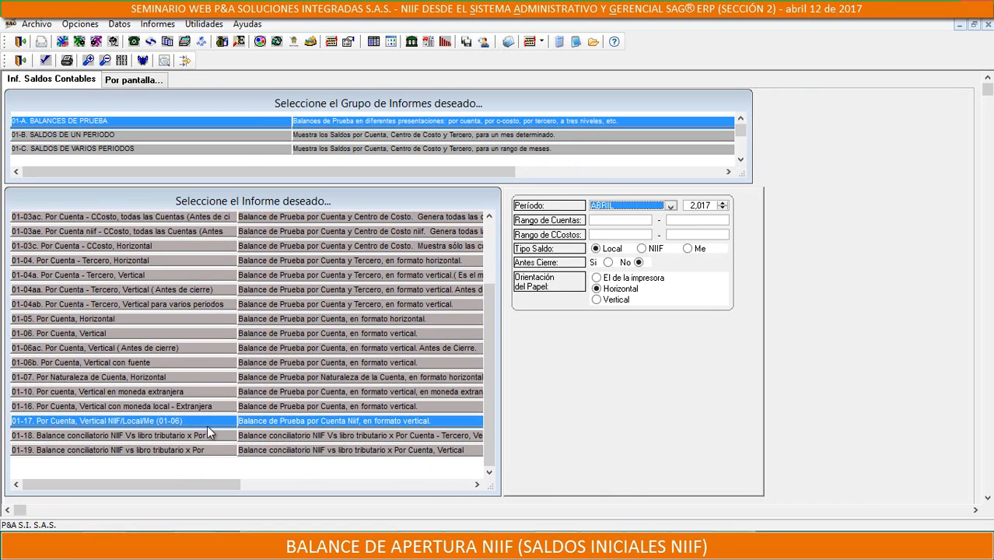
click(670, 205)
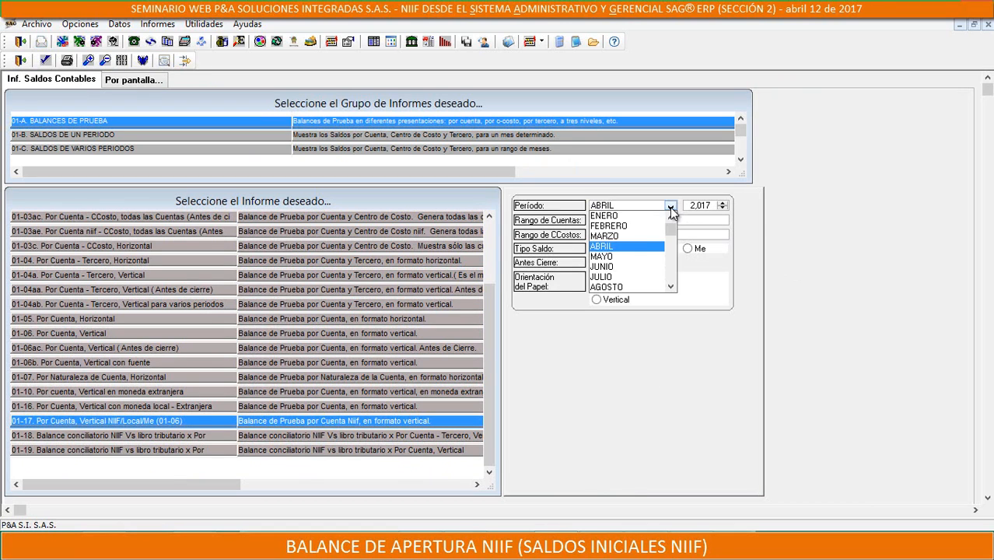
scroll(631, 279, down, 2)
click(618, 287)
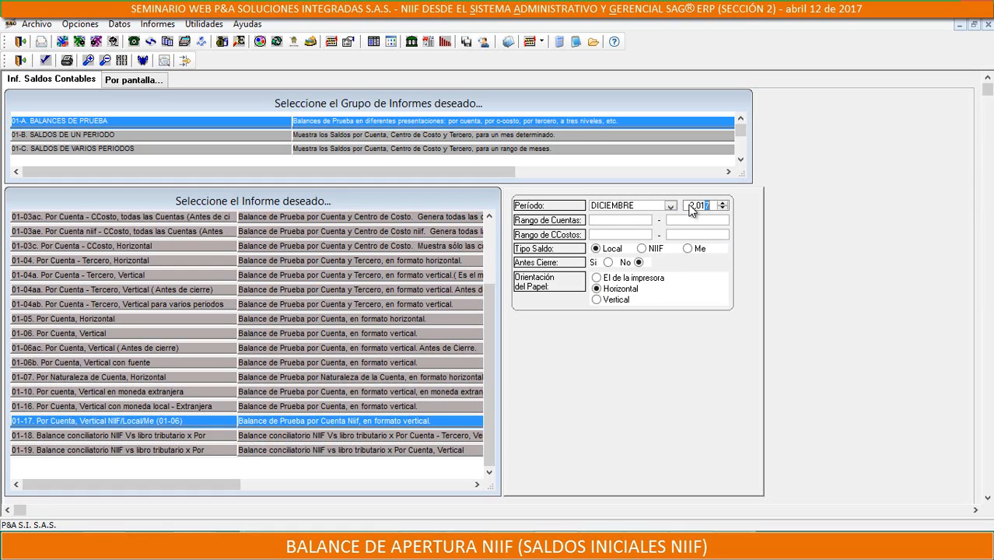
click(642, 249)
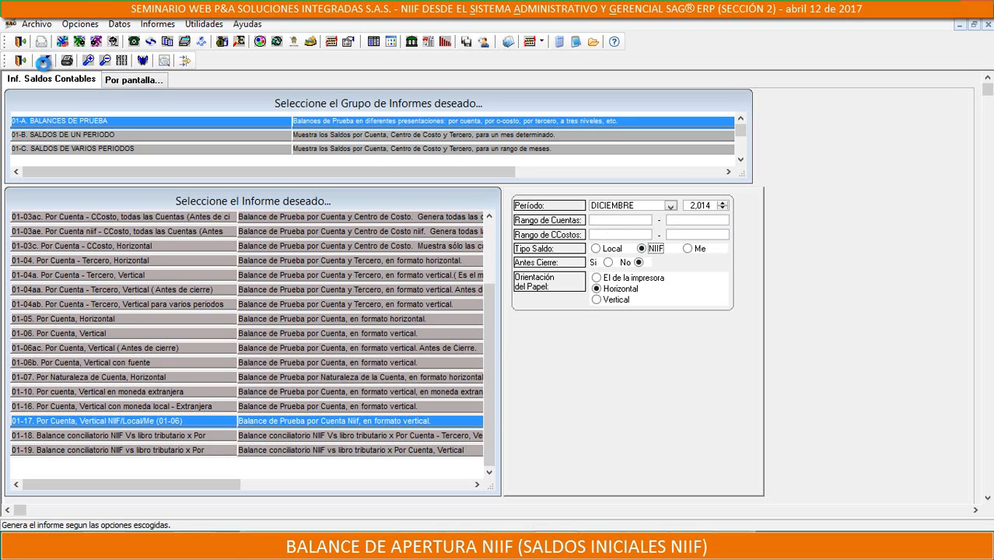
click(43, 61)
click(547, 324)
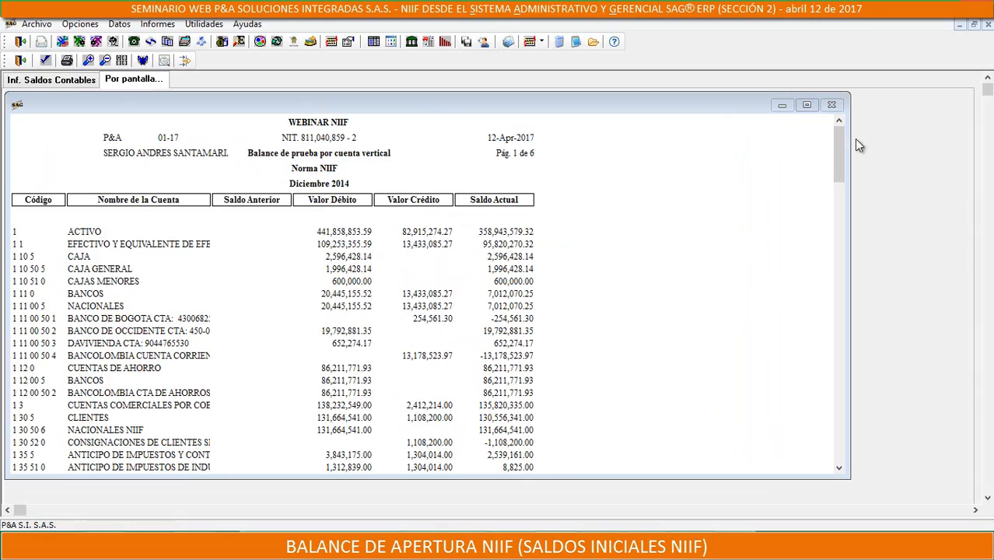
drag(845, 166, 830, 444)
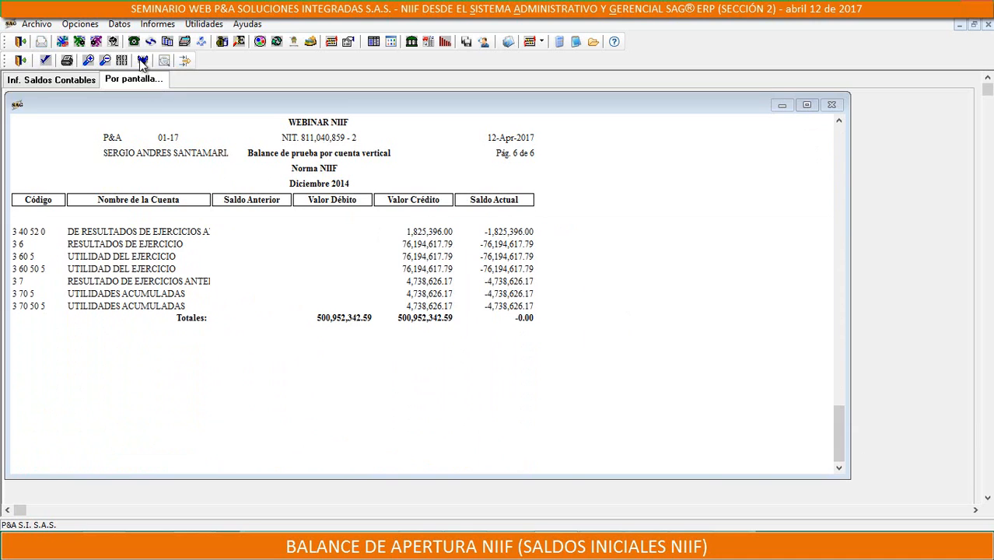
Generate the 01-19 balance conciliatorio NIIF vs libro tributario por cuenta for DICIEMBRE 2014 with the Local balance type
click(84, 79)
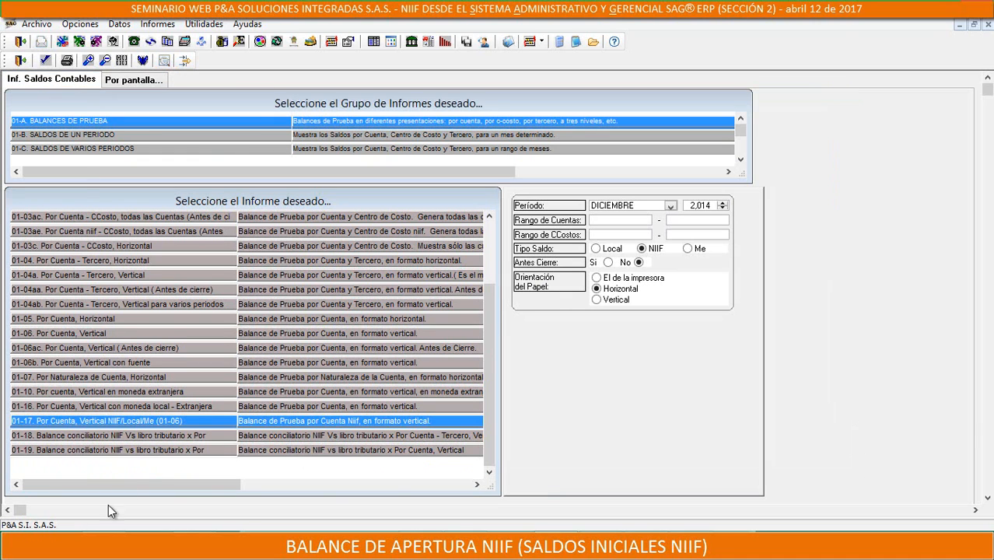
click(70, 435)
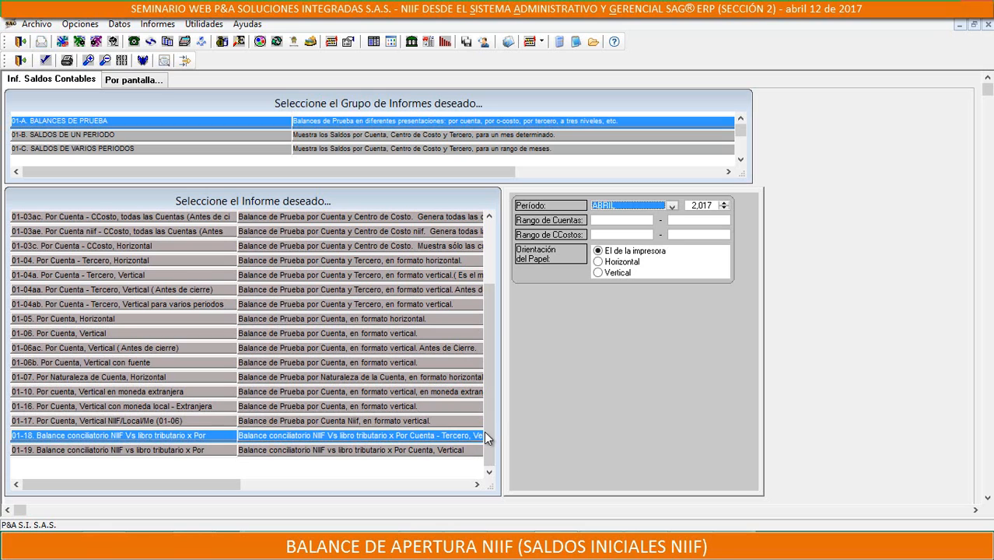
click(84, 450)
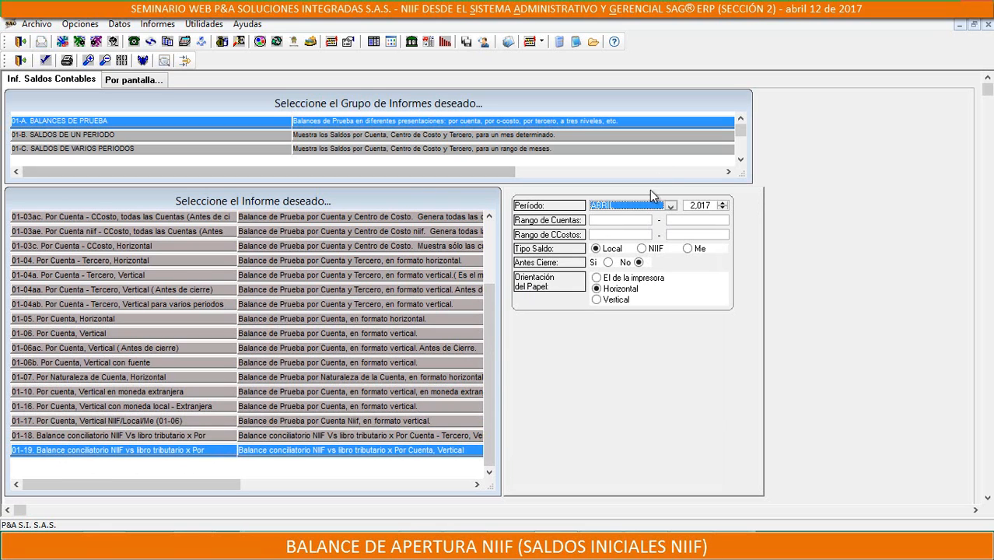
click(669, 205)
scroll(618, 276, down, 2)
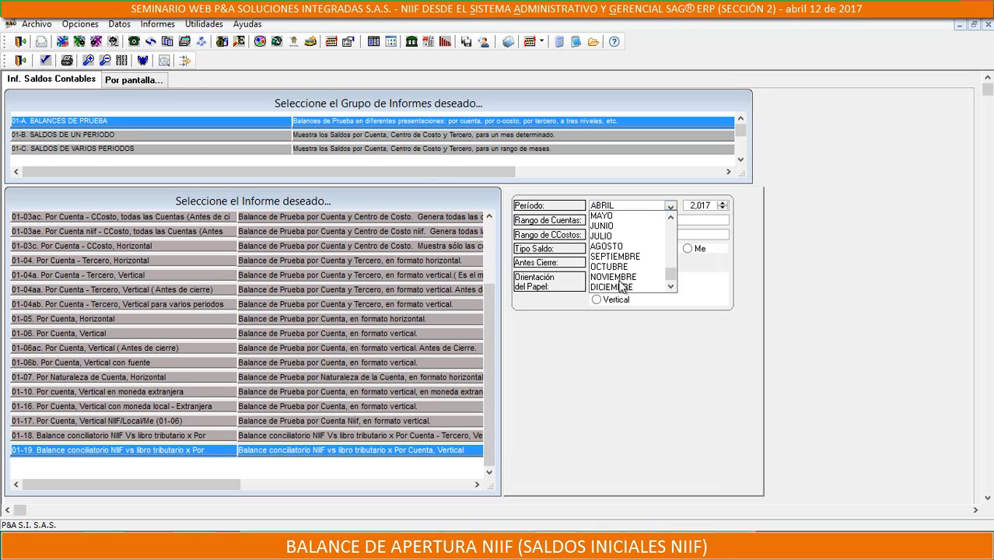
click(621, 285)
click(702, 206)
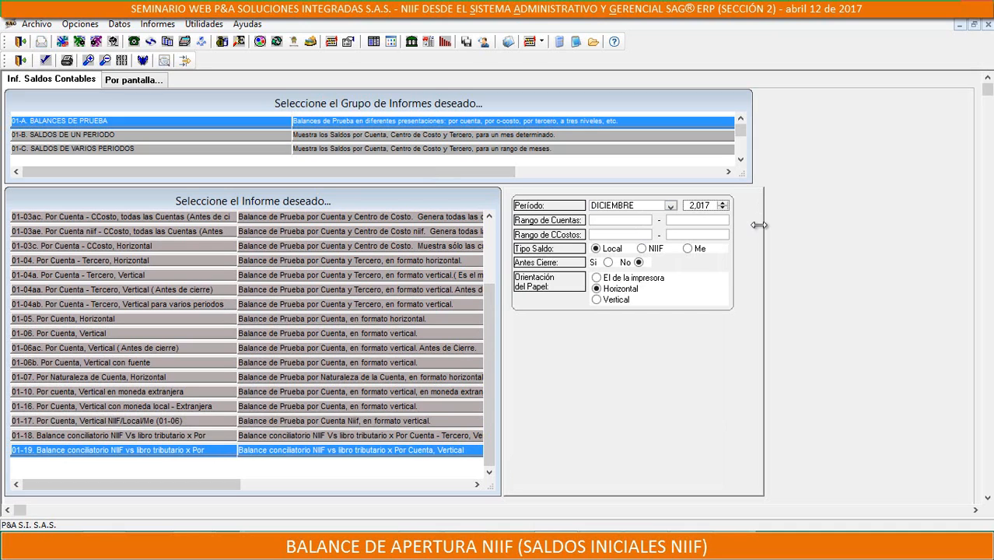
text(4)
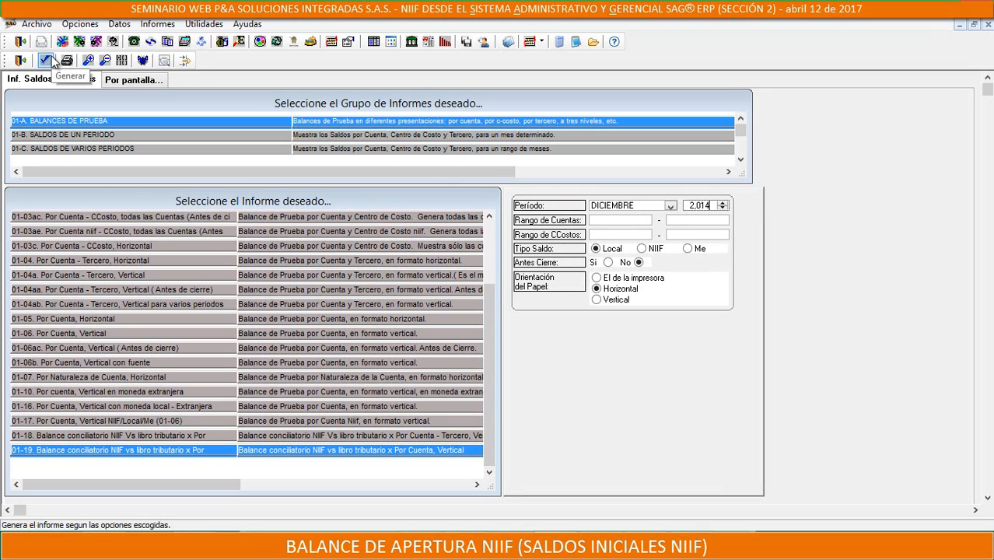
click(47, 60)
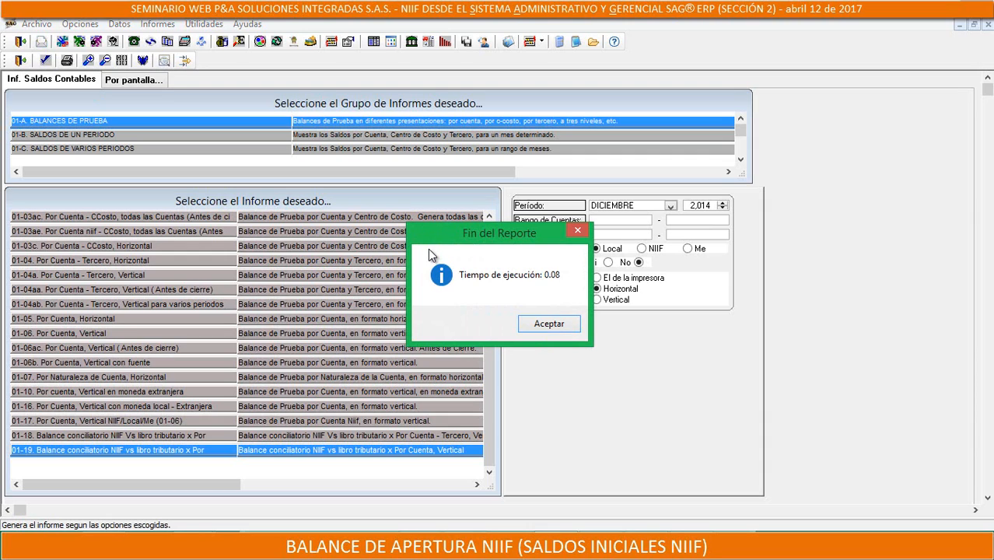
click(548, 323)
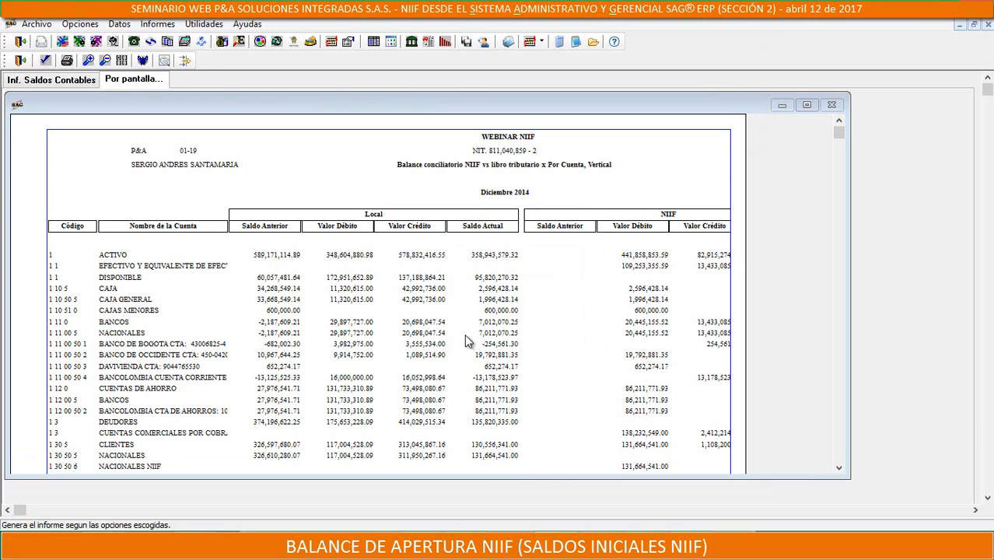
Compare the Local and NIIF columns and the Saldo Actual Dif column across the first page of the reconciliation report
click(164, 62)
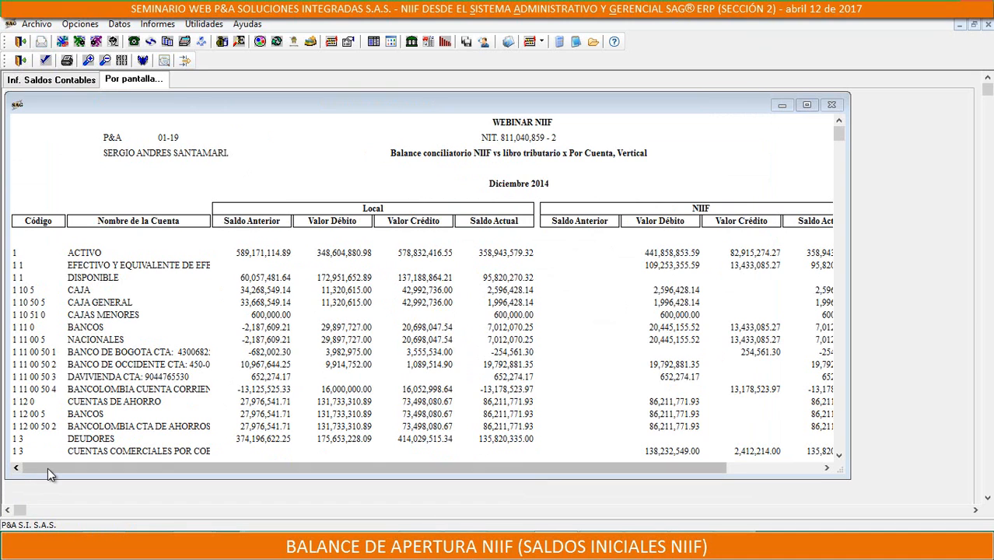
drag(47, 473, 23, 447)
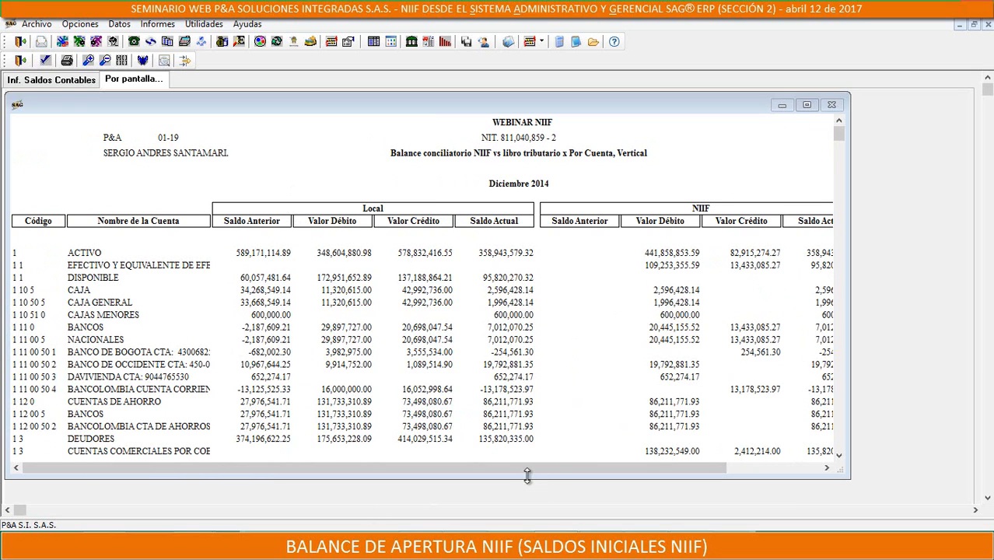
drag(527, 476, 804, 465)
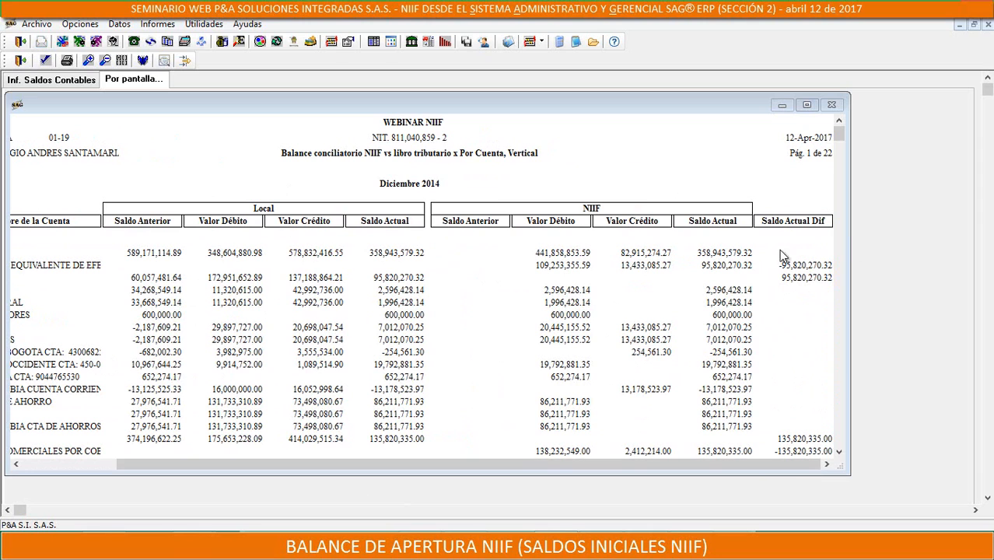
drag(263, 464, 113, 475)
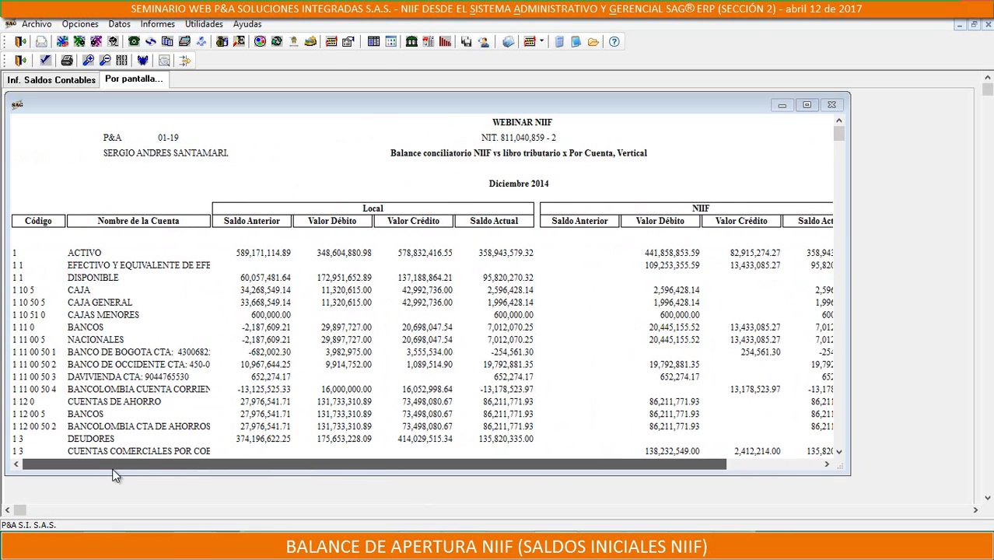
drag(461, 465, 682, 441)
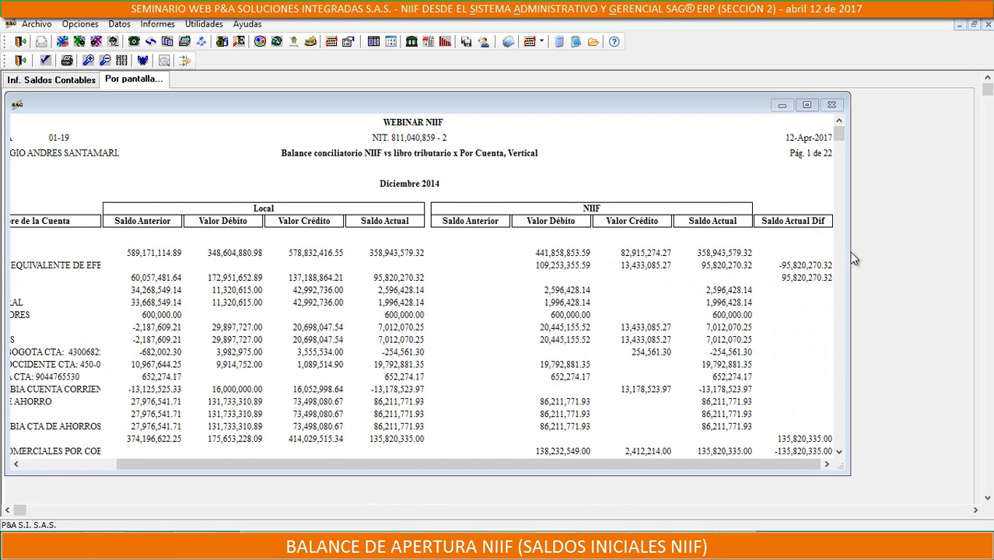
drag(586, 463, 17, 277)
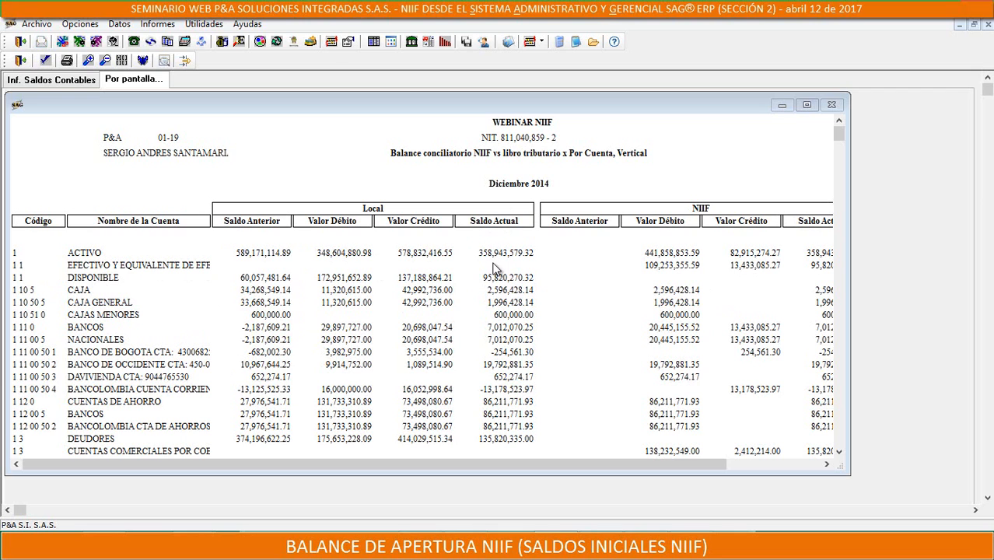
drag(461, 463, 717, 469)
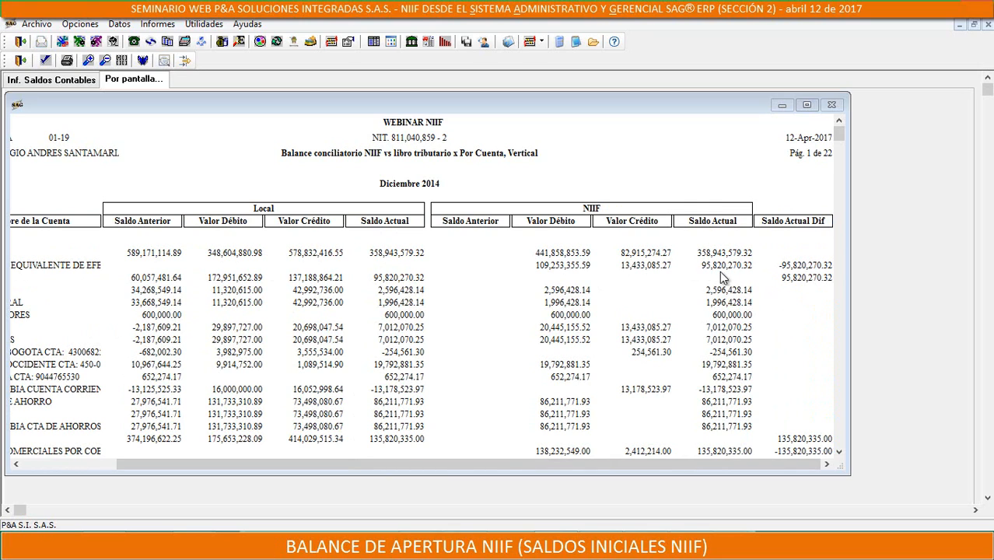
drag(526, 465, 267, 469)
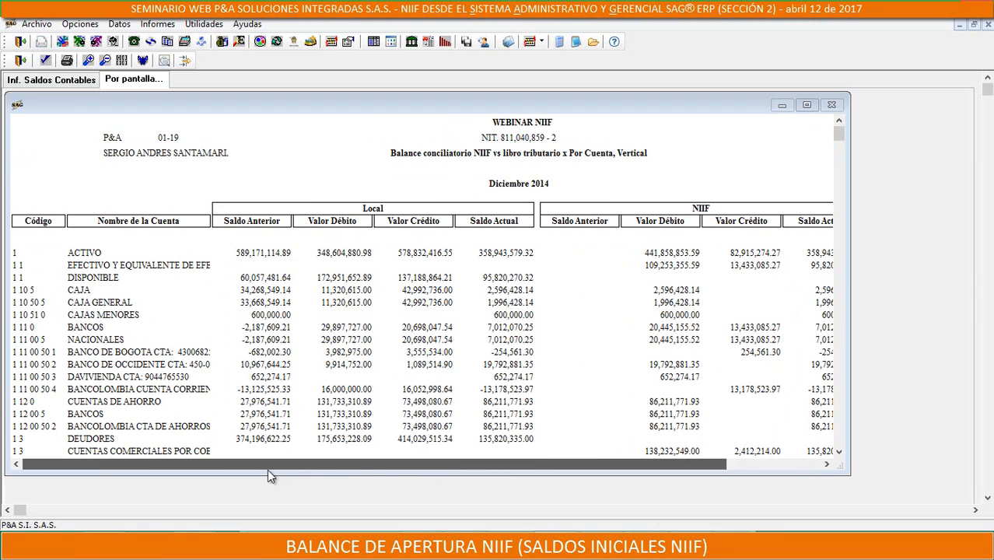
drag(412, 460, 533, 481)
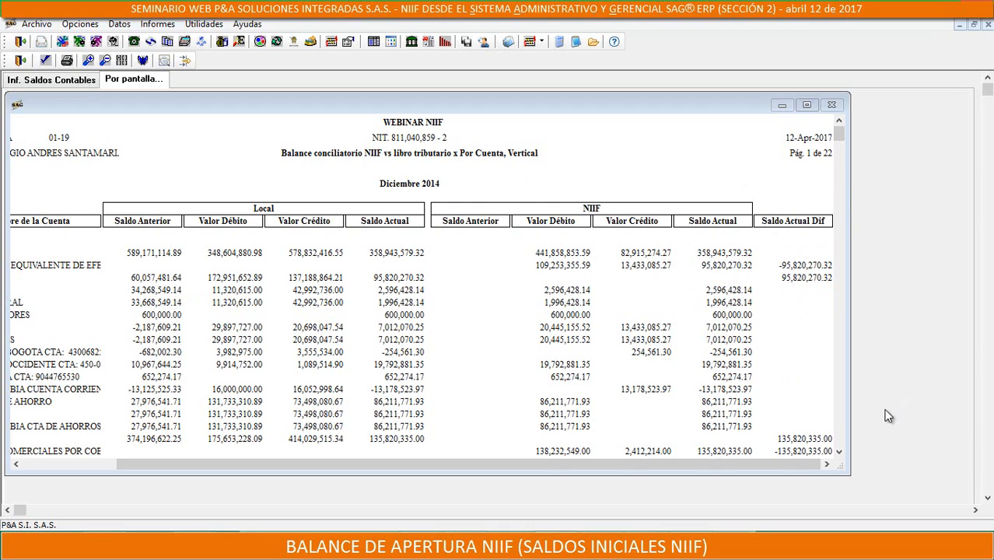
drag(851, 345, 966, 327)
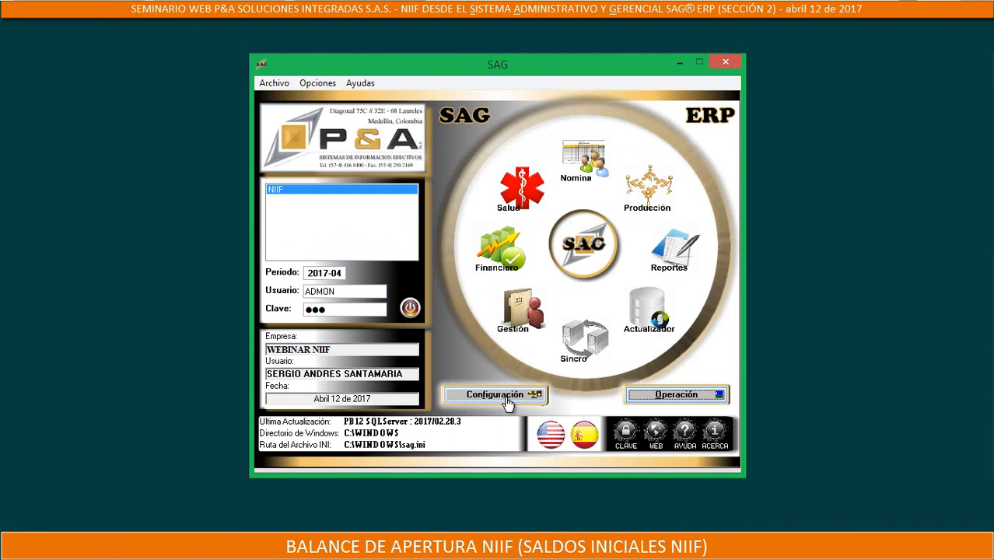
Open the configuration of source AJ NOTAS CONTABLES and view the list of available sources
click(505, 395)
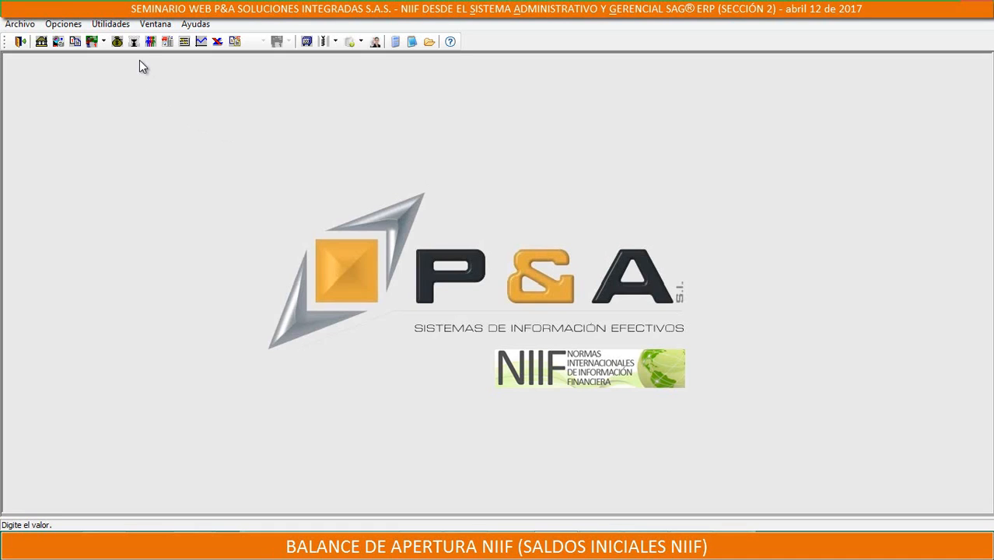
click(129, 40)
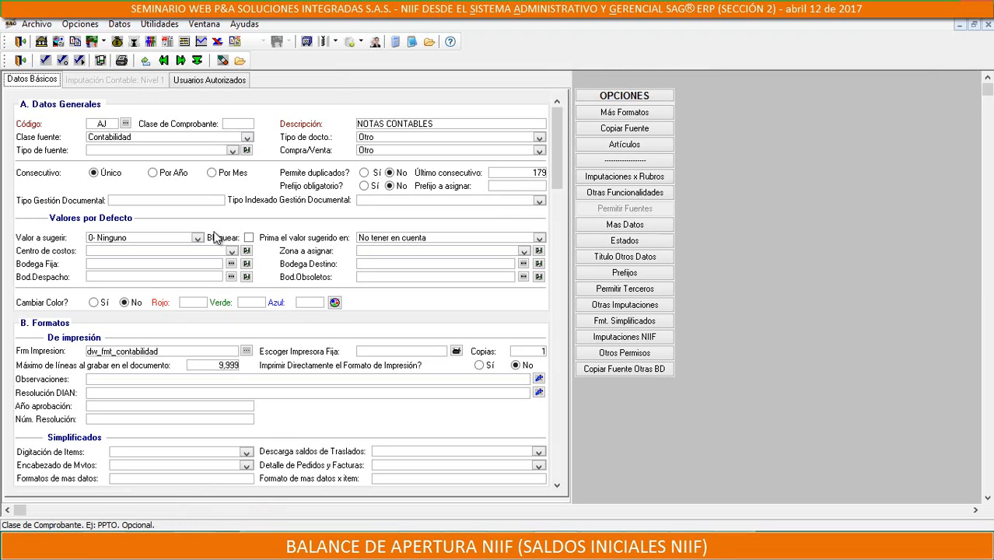
click(124, 125)
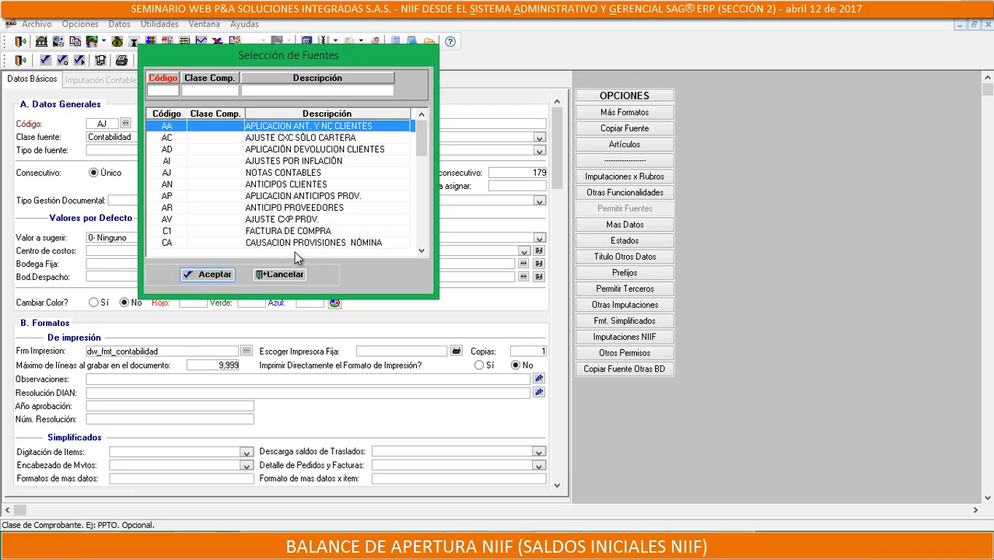
click(280, 274)
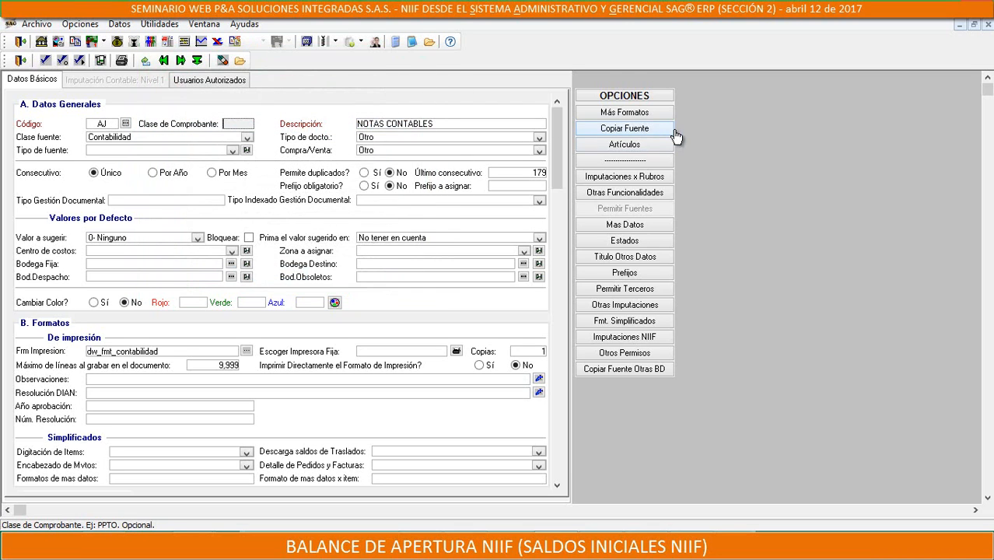
Copy source AJ NOTAS CONTABLES to a new source with code AK and name AJUSTES CONTABLES NIIF
click(644, 132)
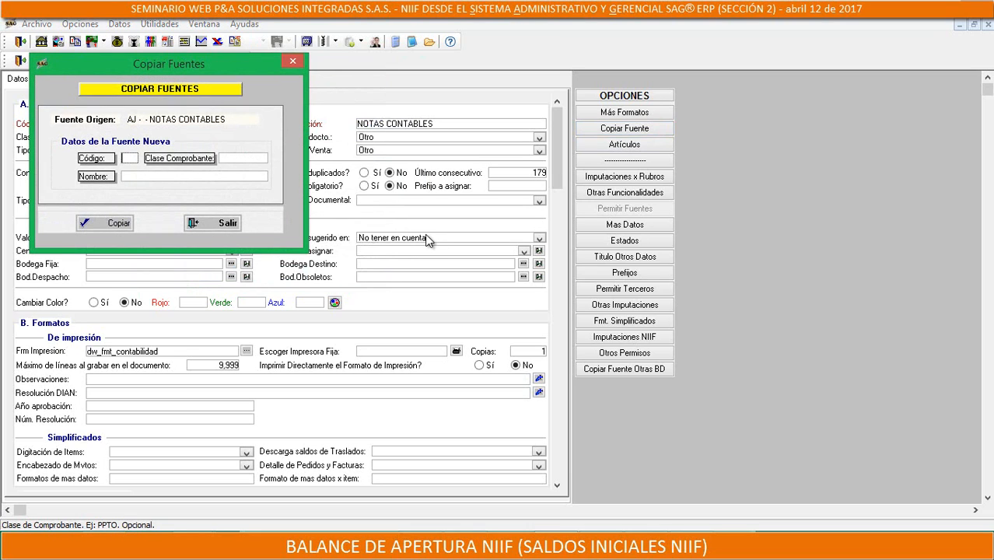
text(AK)
click(152, 178)
text(AJUS)
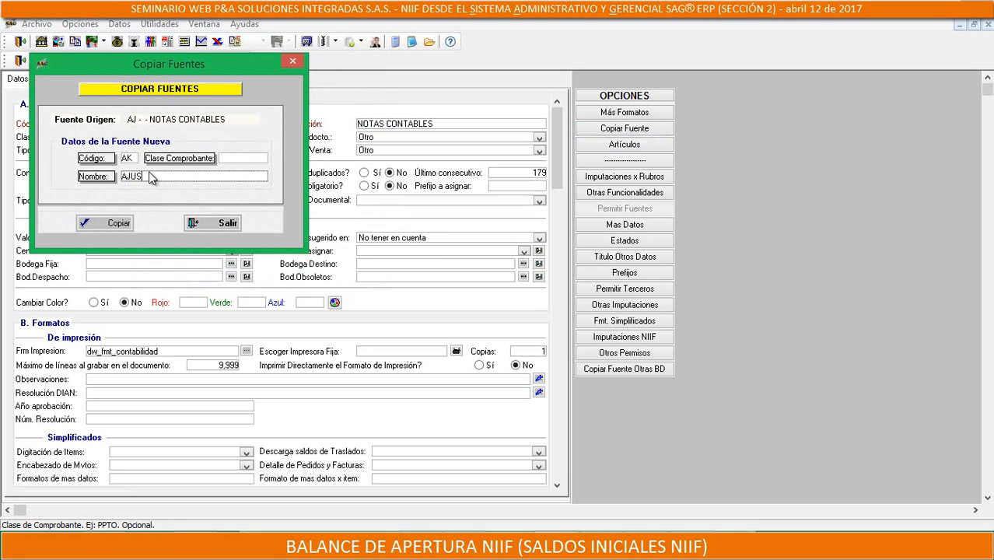
text(TES CONTABLES NIIF)
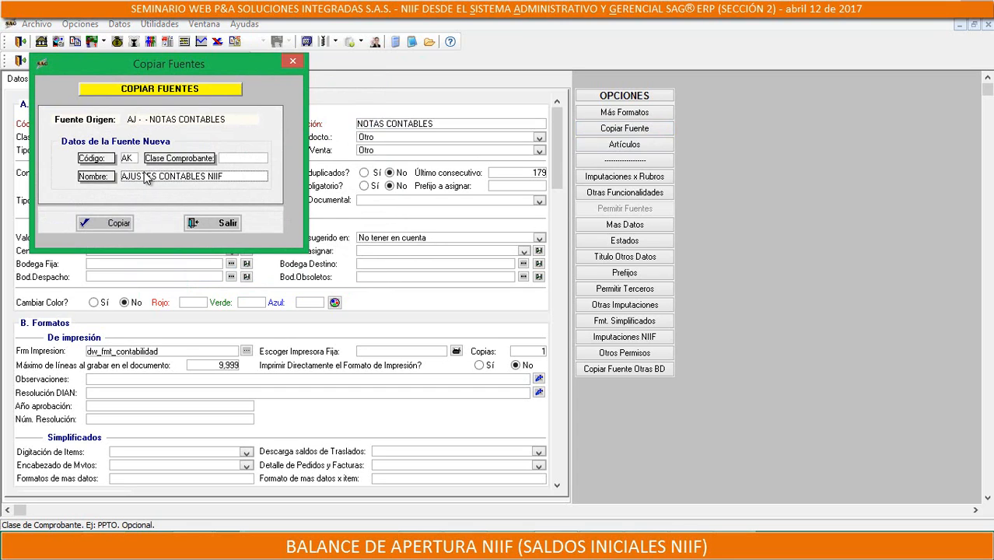
click(108, 224)
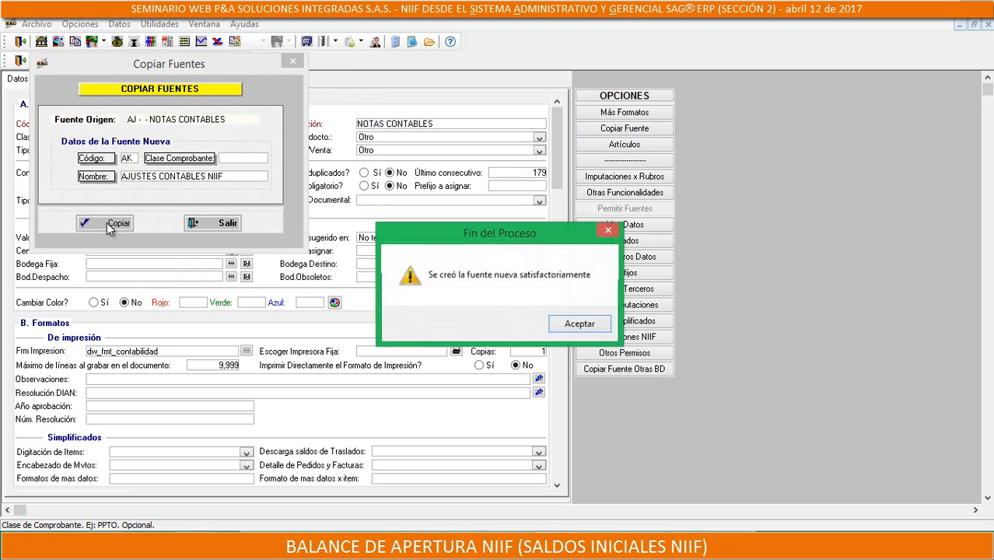
click(580, 324)
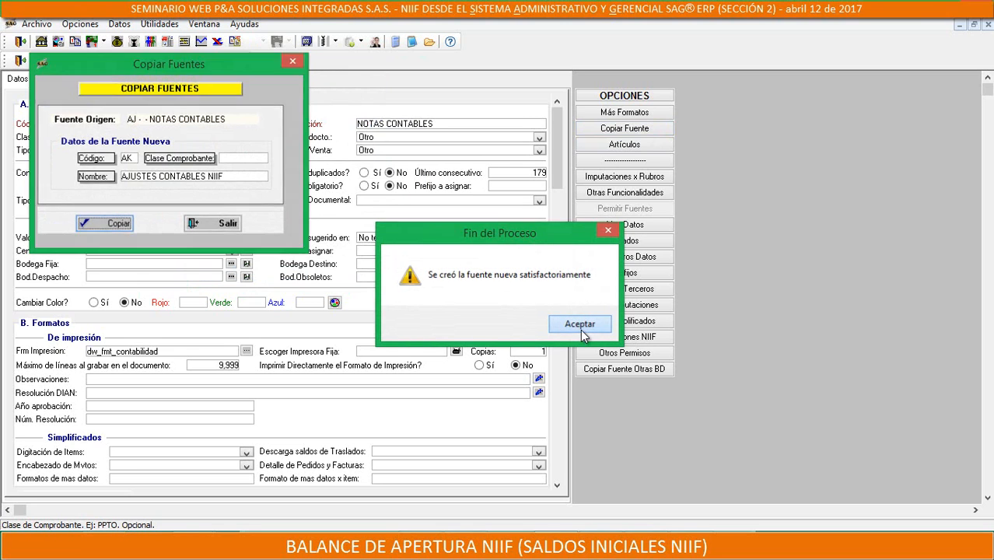
Leave the configuration module, open the accounting entries form in Operación and select source AK - AJUSTES CONTABLES NIIF
click(21, 61)
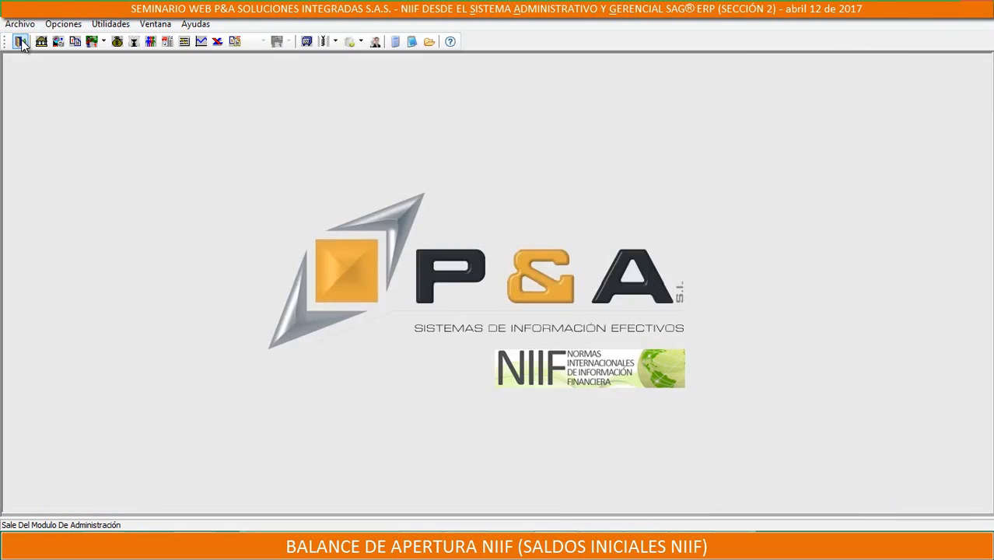
click(680, 386)
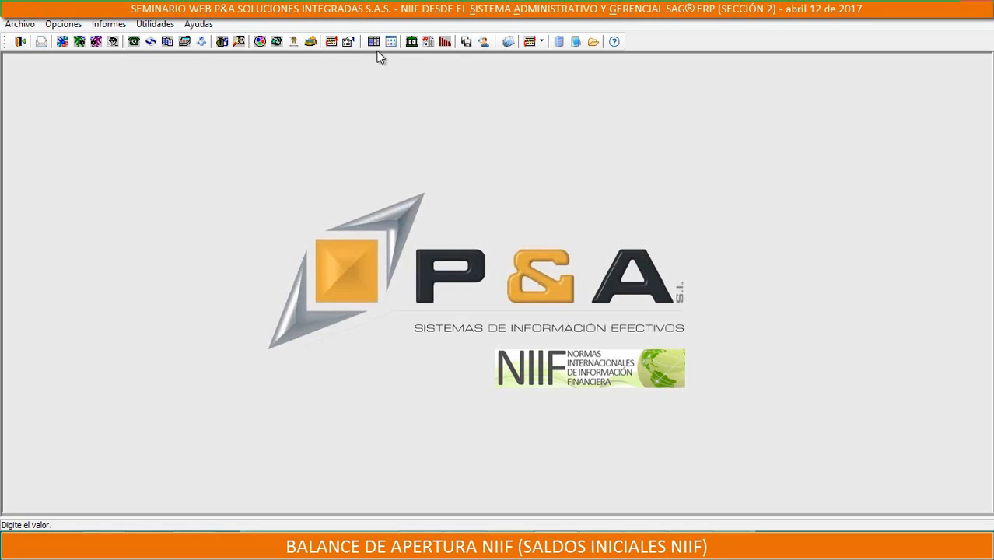
click(372, 40)
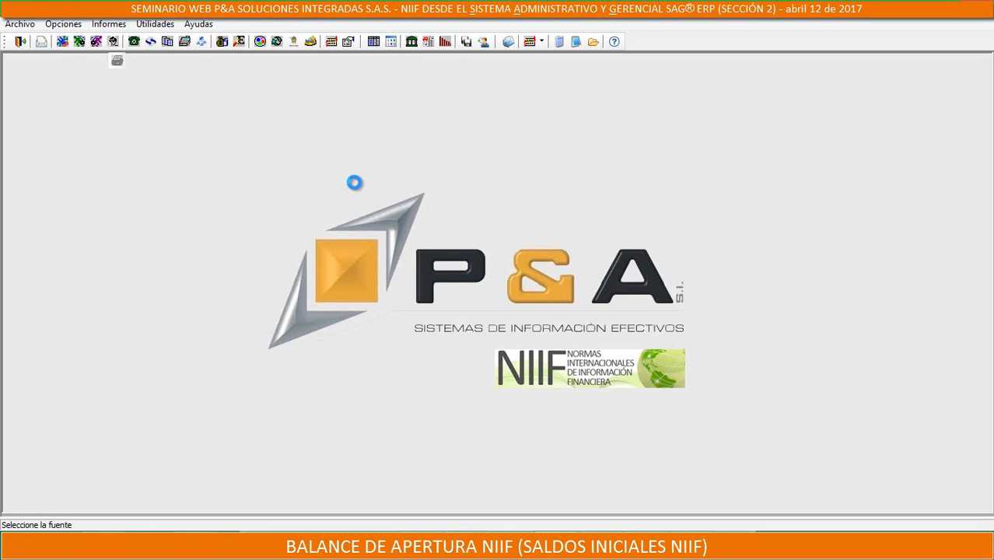
key(Down)
key(Down)
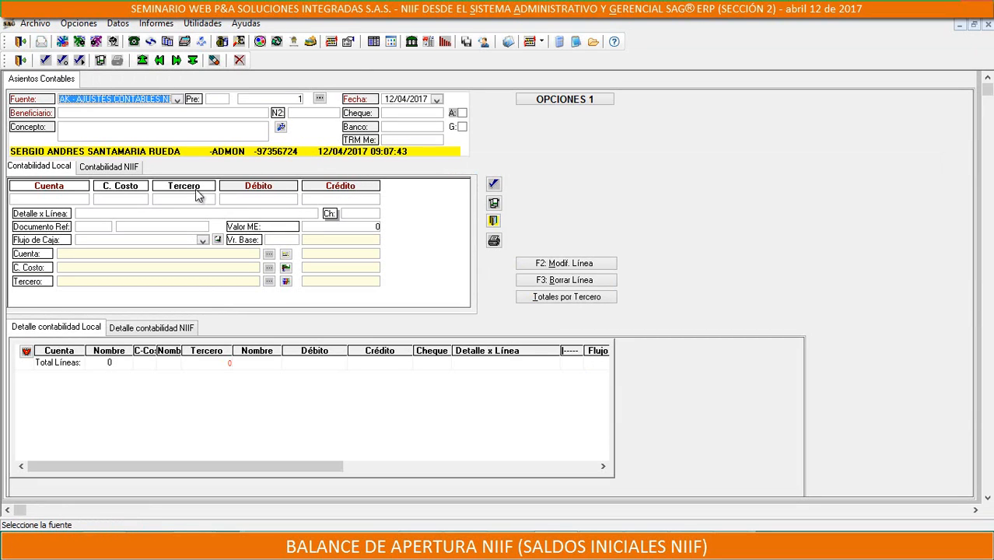
View the Contabilidad NIIF and Detalle contabilidad NIIF areas of the accounting entry, and close the form without saving an entry
click(110, 167)
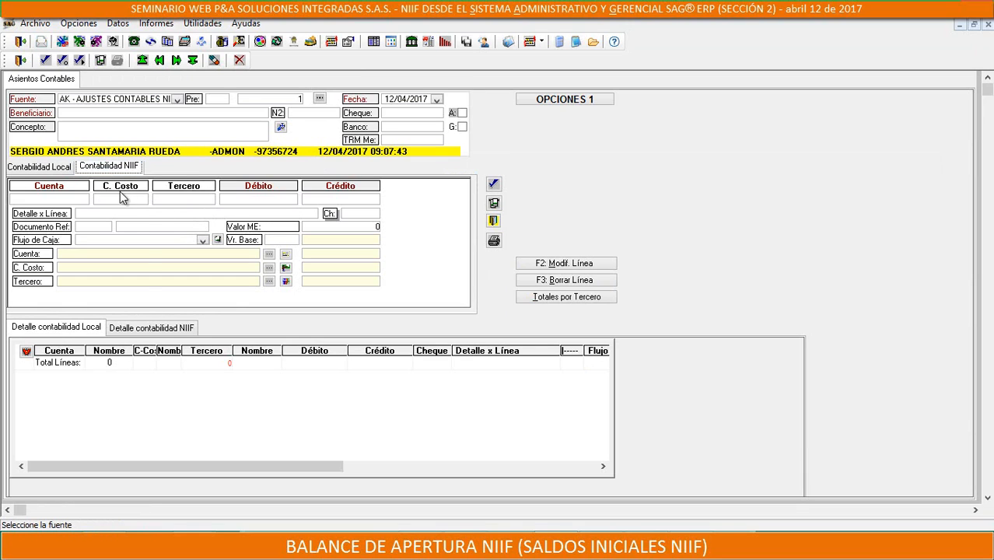
click(140, 333)
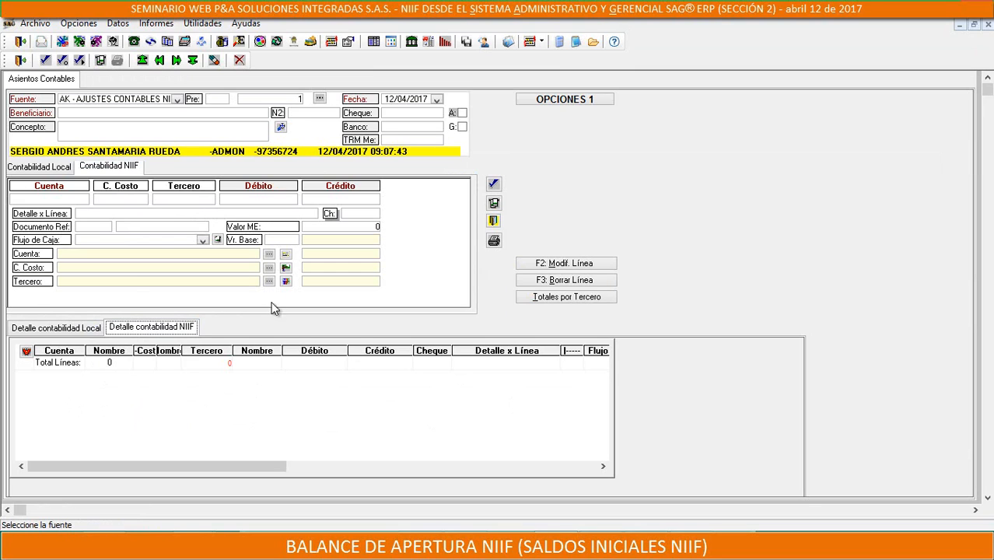
click(60, 199)
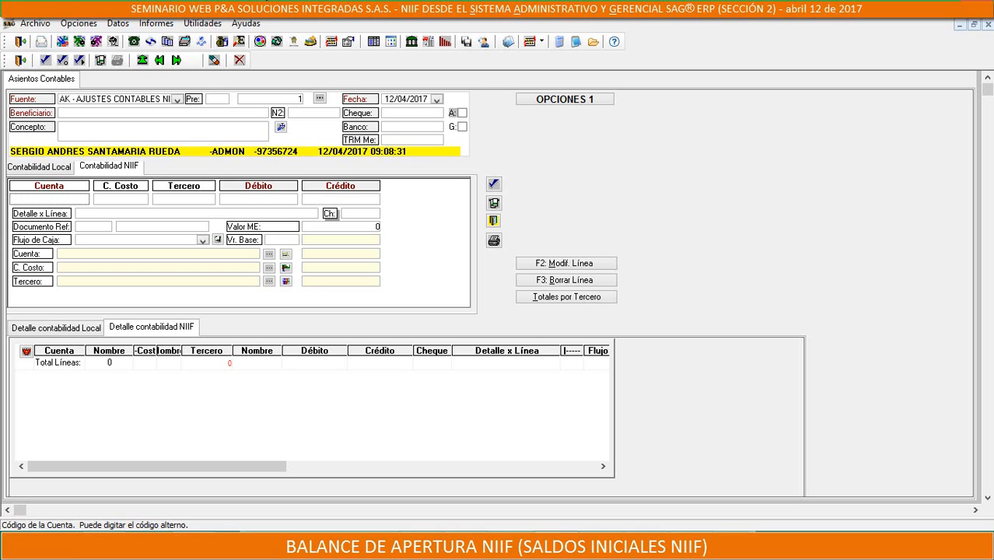
click(20, 60)
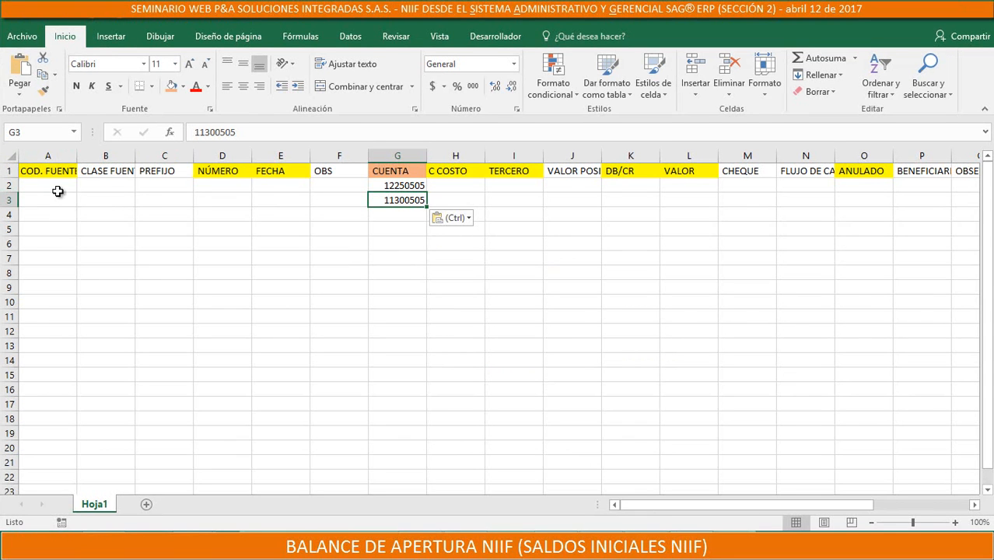
Switch to the Excel import template and survey the data rows under the headings from COD. FUENTE to VALOR BASE
drag(48, 186, 400, 302)
drag(776, 310, 734, 365)
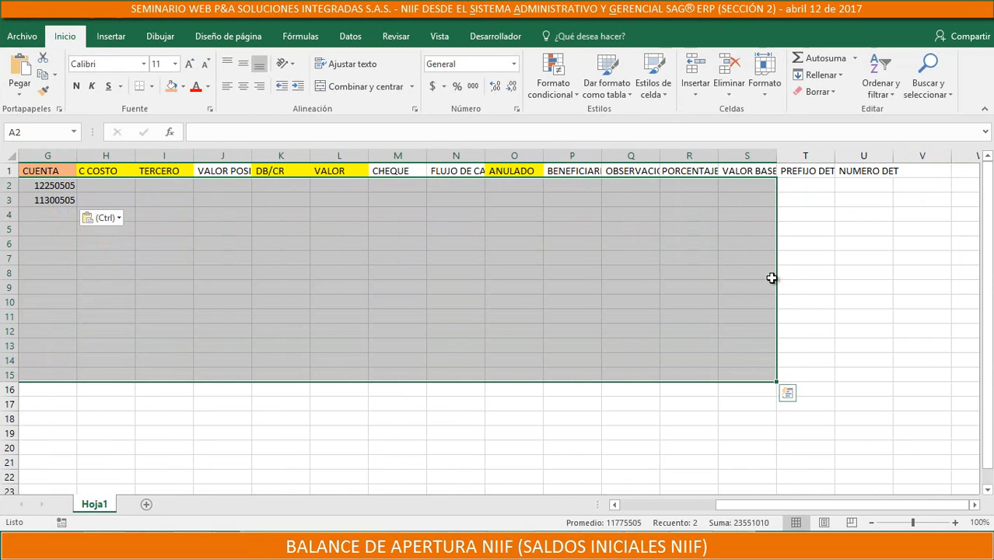
drag(735, 506, 628, 512)
click(43, 173)
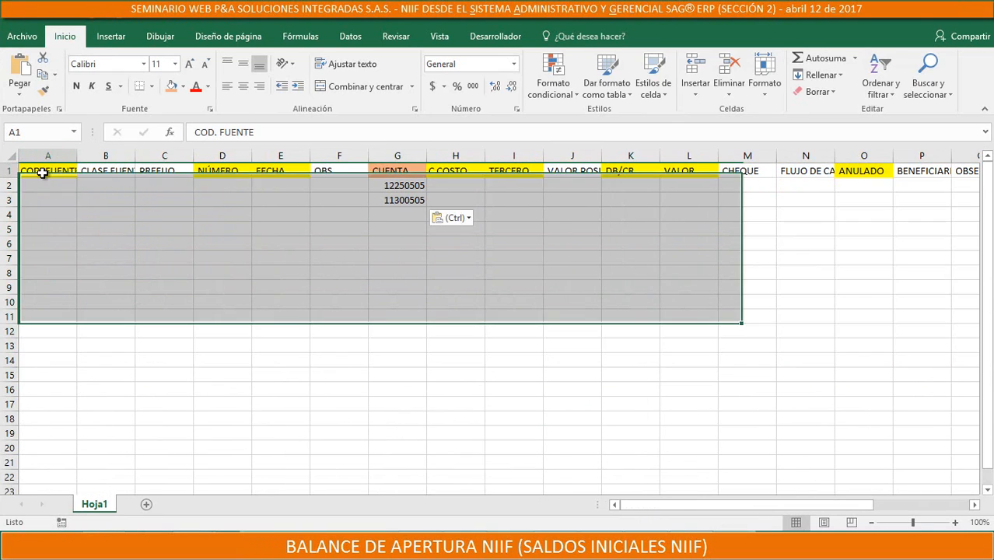
Examine the template's column headings from COD. FUENTE to NUMERO DET, noting the highlighted fields such as CUENTA, TERCERO and DB/CR
click(116, 169)
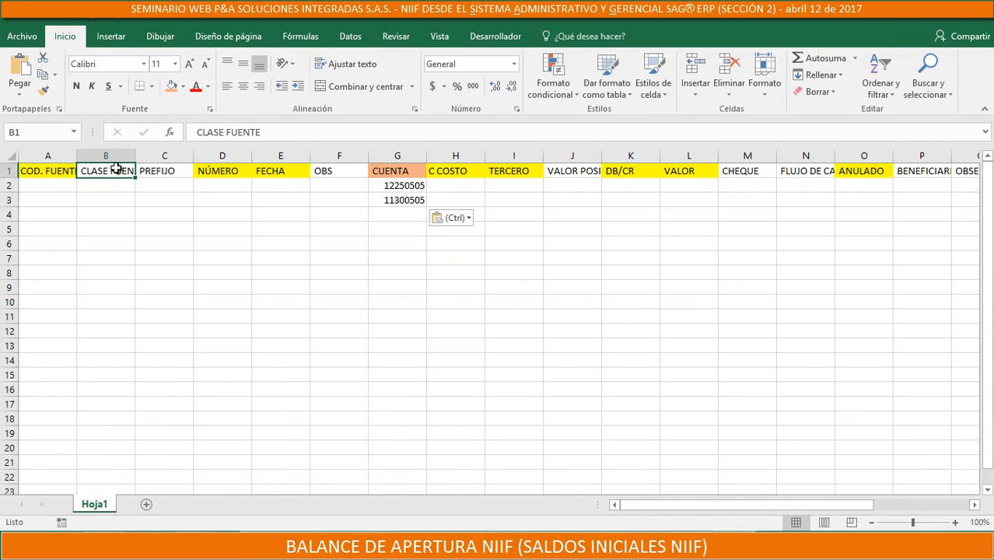
key(Right)
key(Right)
key(Right)
key(Right)
key(Right)
key(Right)
key(Right)
key(Right)
key(Right)
key(Right)
key(Right)
key(Right)
key(Right)
key(Right)
key(Right)
key(Right)
key(Right)
key(Right)
key(Right)
key(Right)
key(Right)
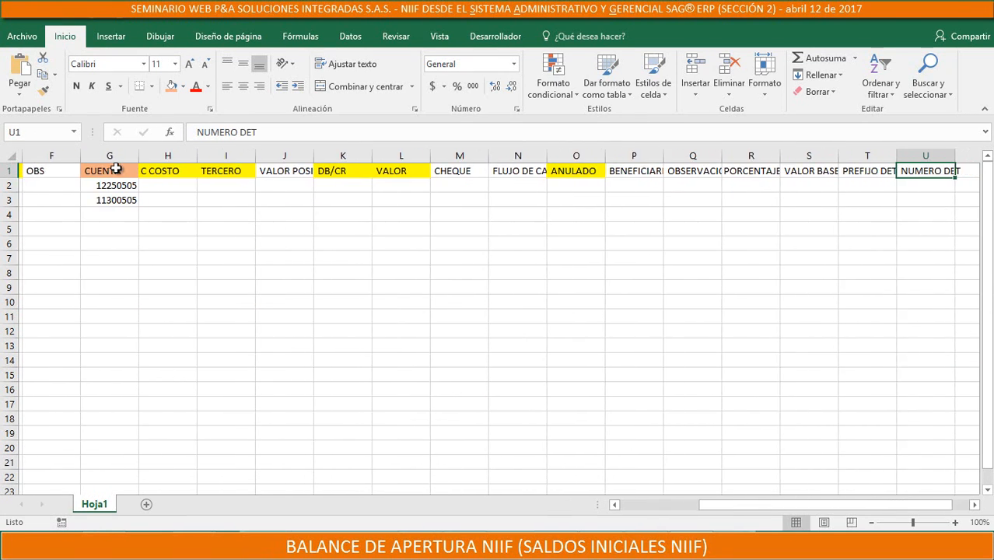
key(Left)
key(Left)
key(Left)
key(Left)
key(Left)
key(Left)
key(Left)
key(Left)
key(Left)
key(Left)
key(Left)
key(Left)
key(Left)
key(Home)
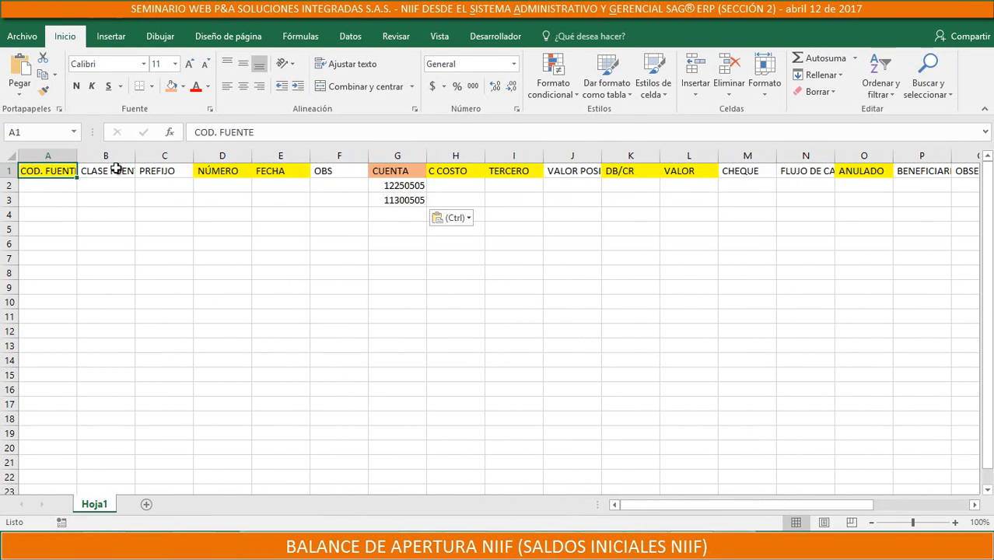
key(Right)
key(Right)
key(Right)
key(Right)
key(Right)
key(Right)
key(Right)
key(Right)
key(Right)
key(Right)
key(Right)
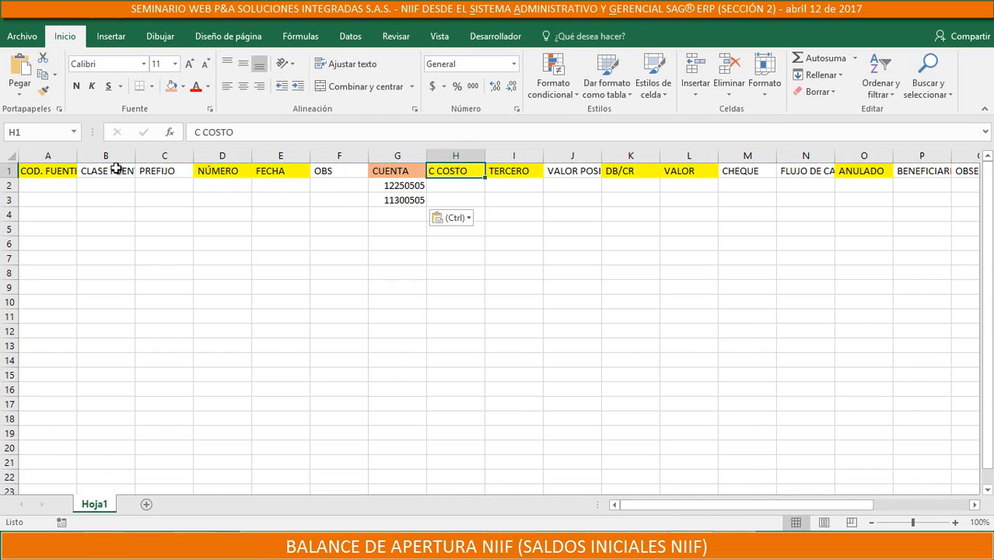
key(Left)
key(Left)
key(Left)
key(Left)
key(Left)
key(Left)
key(Left)
key(Left)
key(Left)
key(Left)
key(Left)
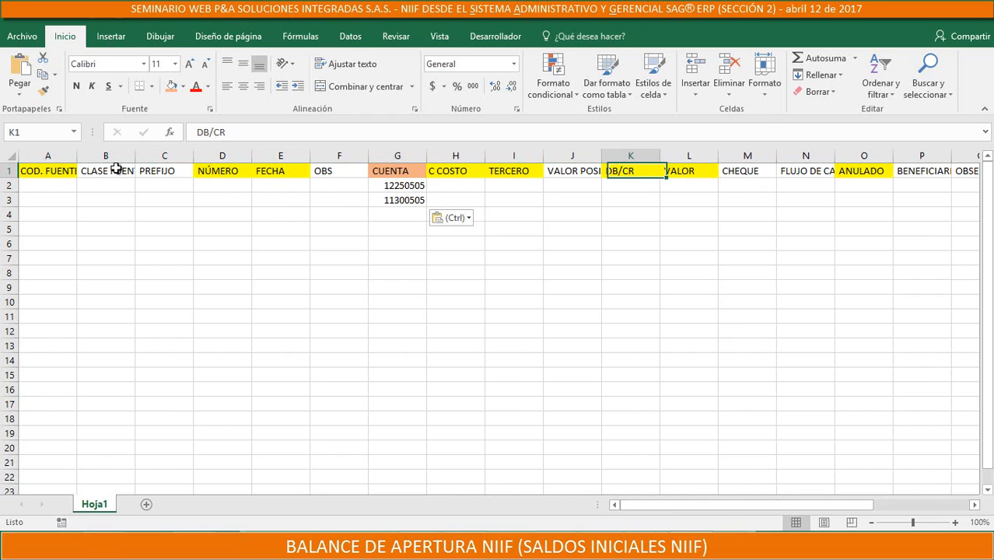
key(Down)
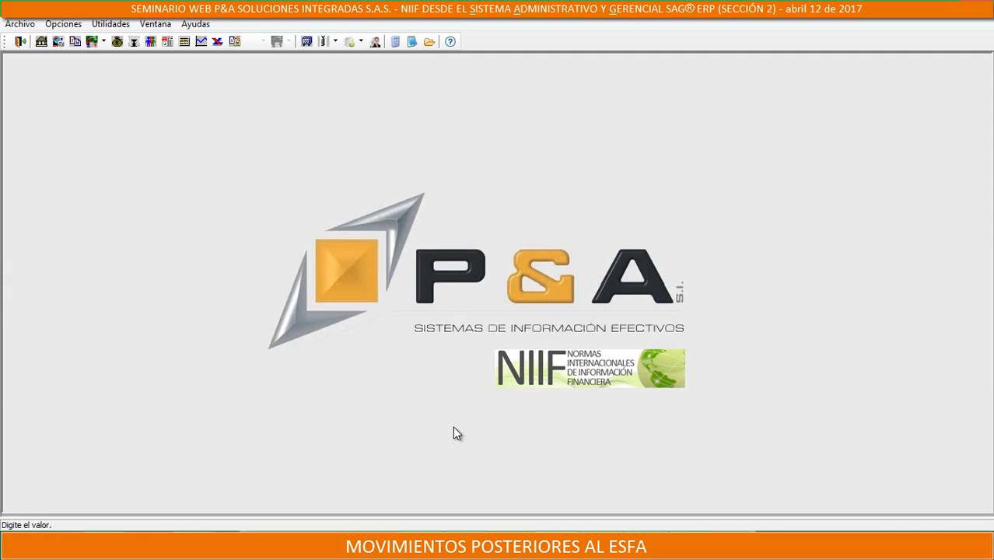
Open the Arreglo Especial utility in the SAG ERP configuration module
click(106, 24)
mouse_move(62, 106)
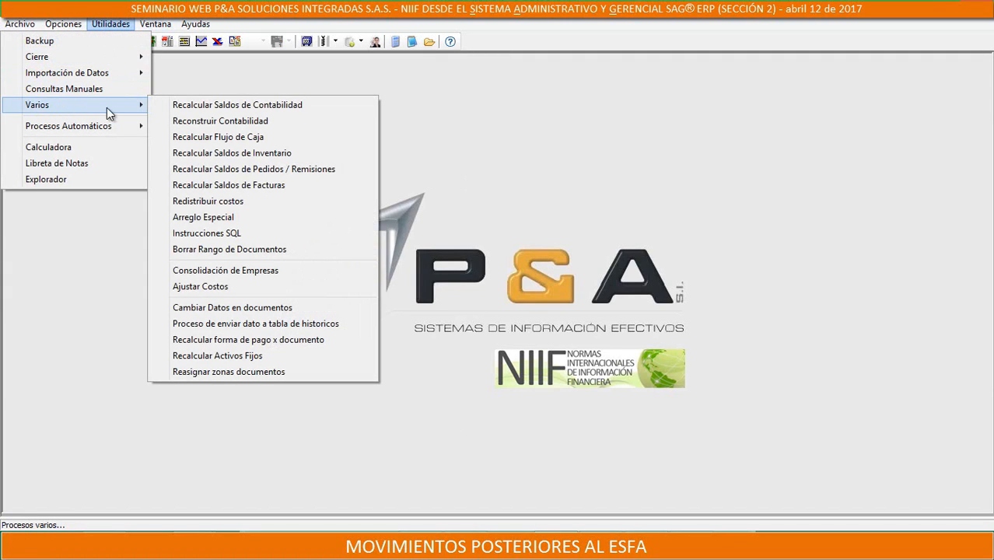
click(216, 220)
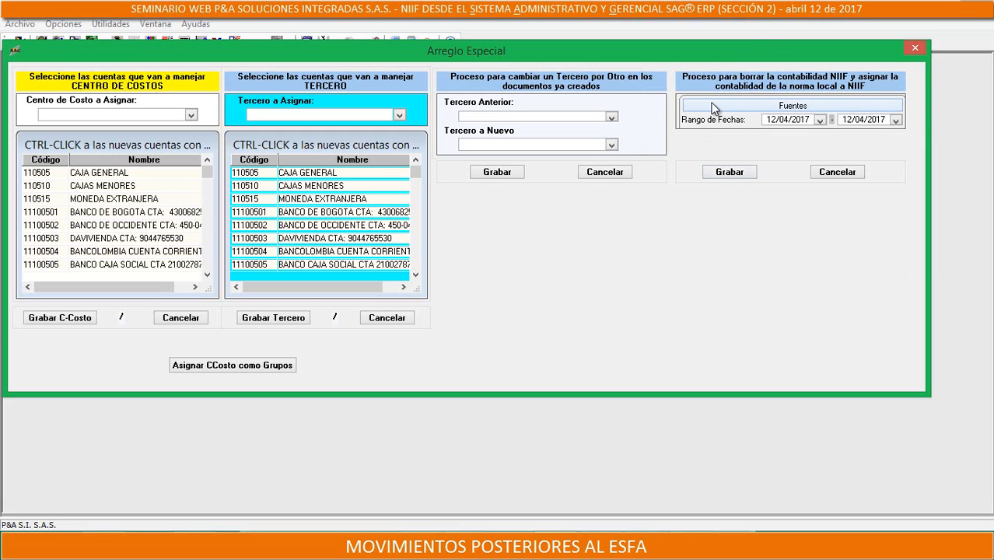
click(802, 110)
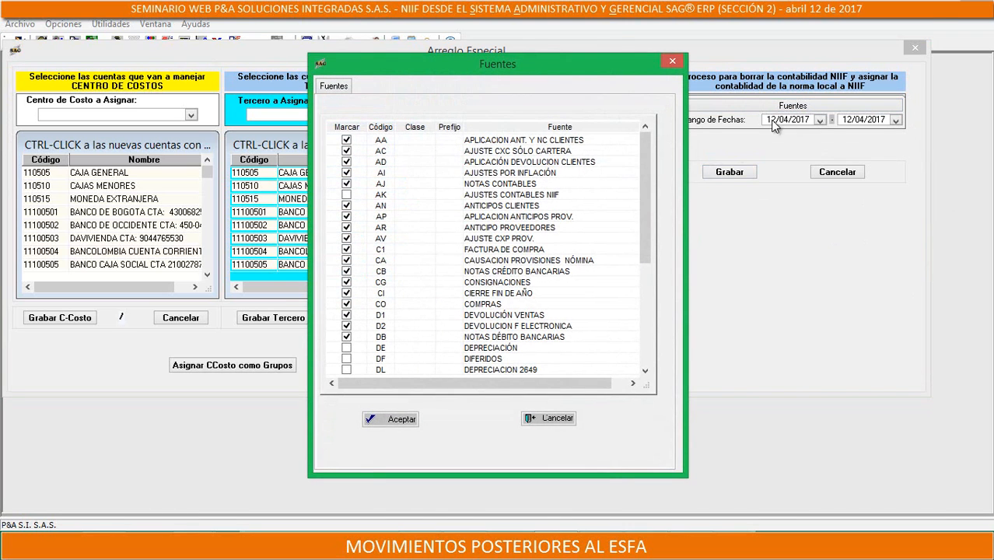
click(350, 128)
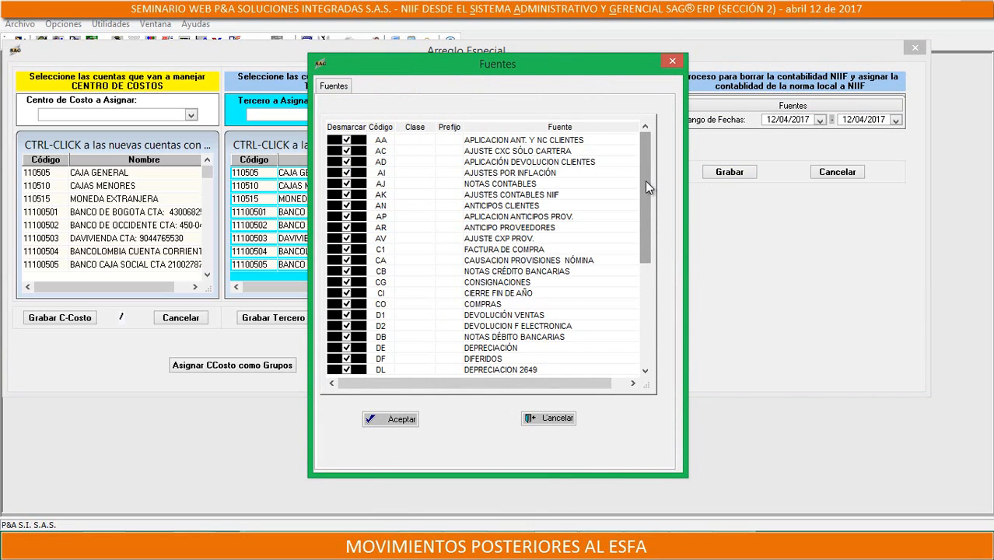
drag(644, 180, 656, 130)
drag(643, 174, 639, 327)
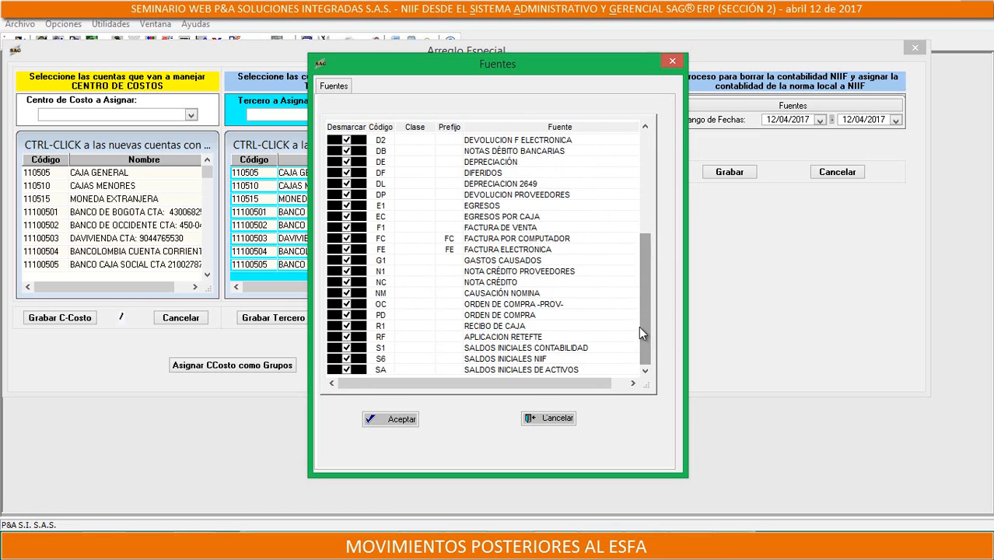
click(347, 358)
click(346, 348)
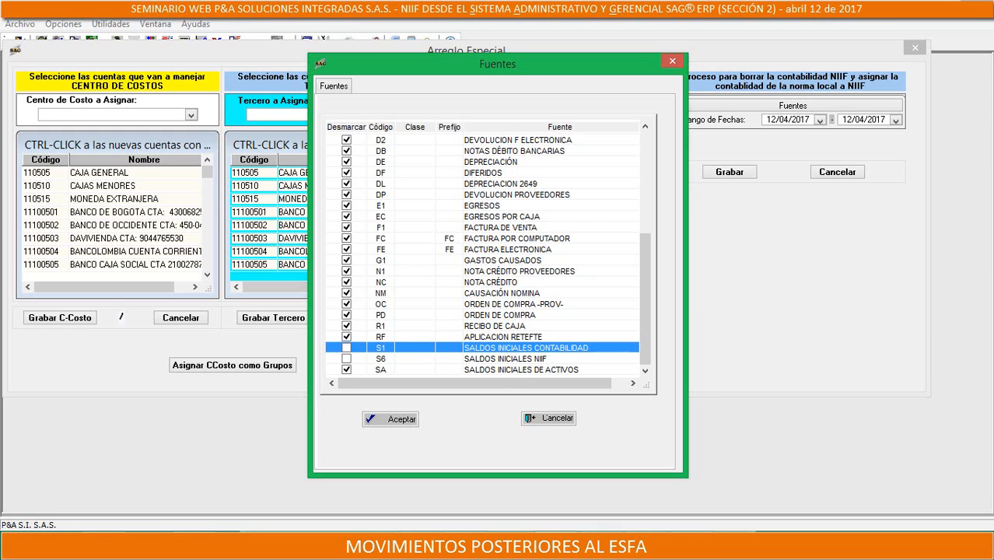
click(672, 61)
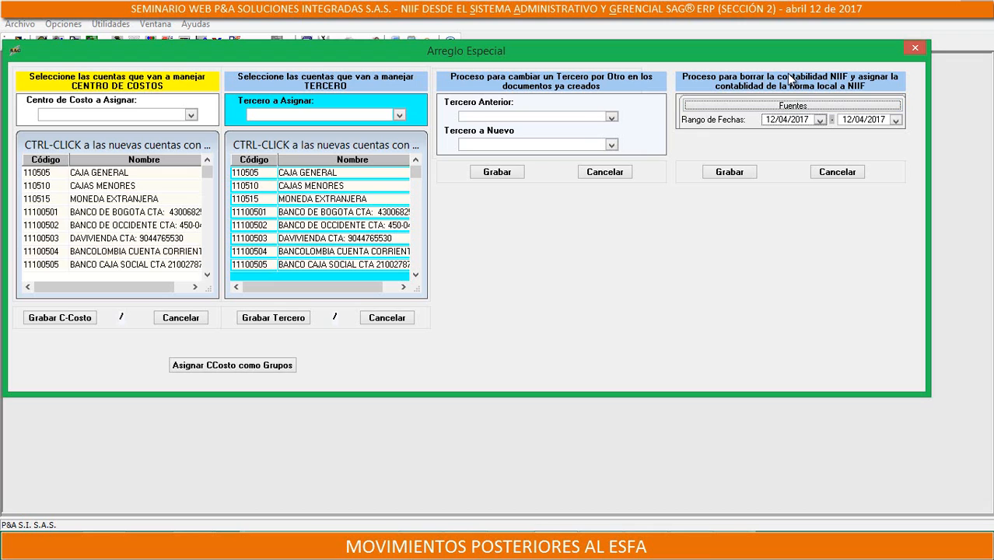
Open the source selection for the process that replaces NIIF accounting with local-norm accounting, and mark all sources
click(817, 106)
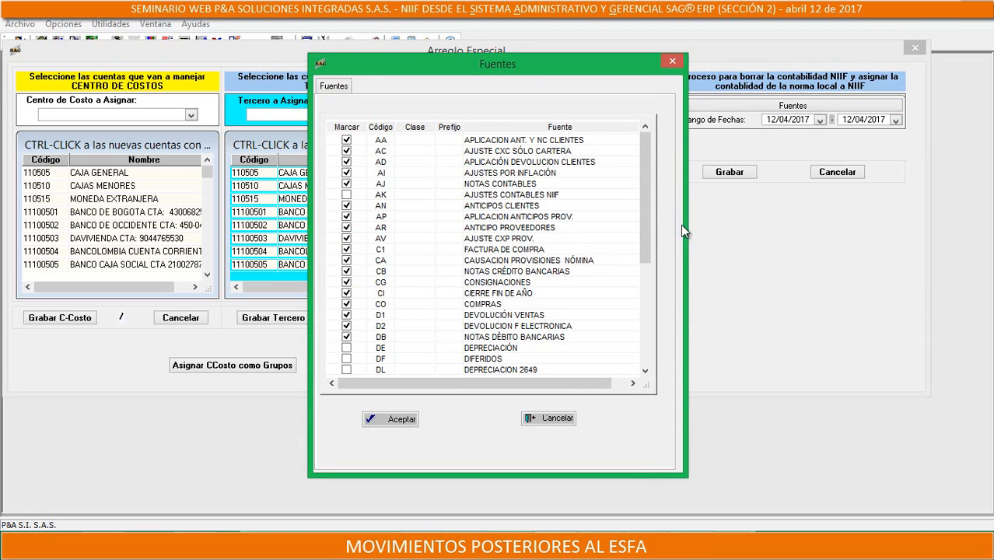
click(346, 129)
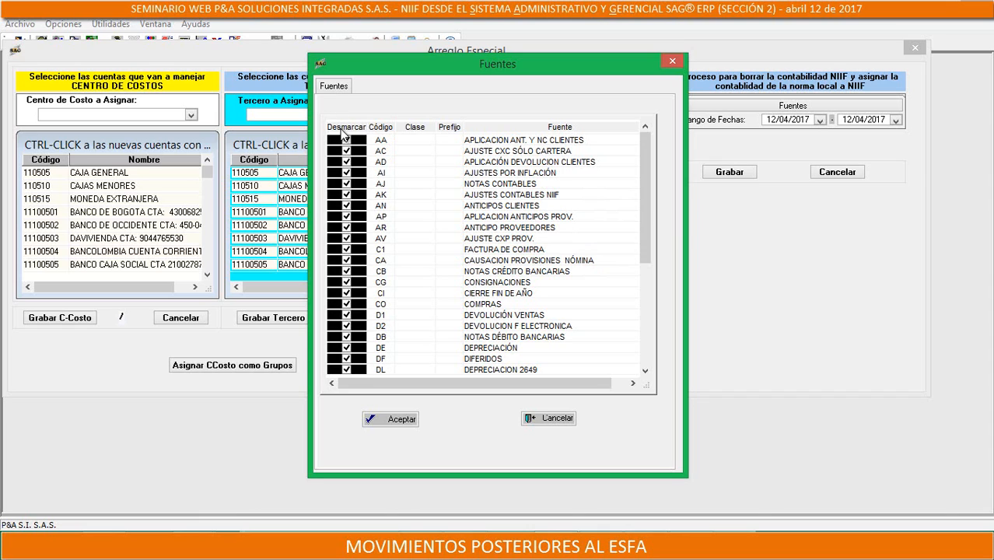
click(336, 125)
click(344, 127)
drag(639, 142, 651, 159)
Exclude the DE DEPRECIACIÓN and DL DEPRECIACION 2649 sources from the marked sources and accept the selection
click(346, 359)
click(346, 347)
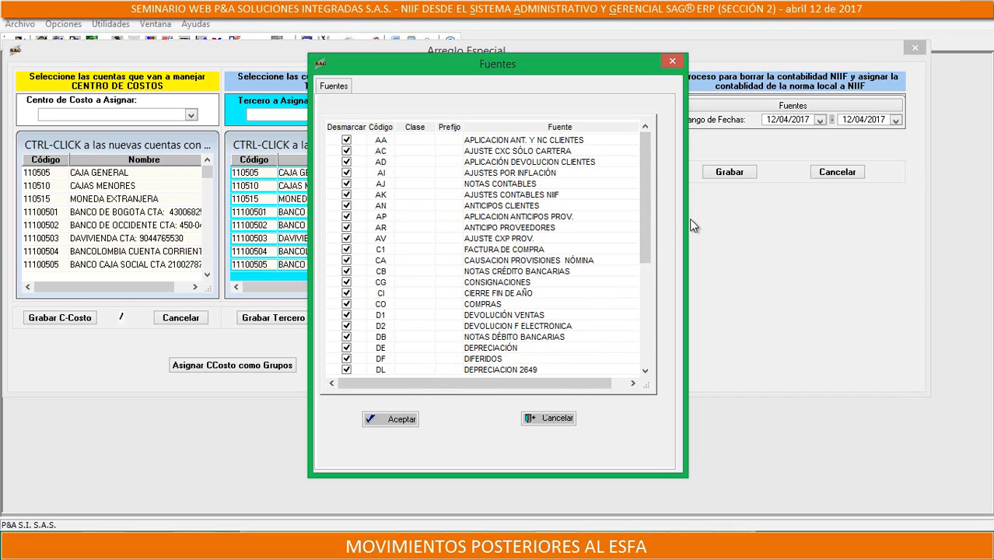
click(346, 348)
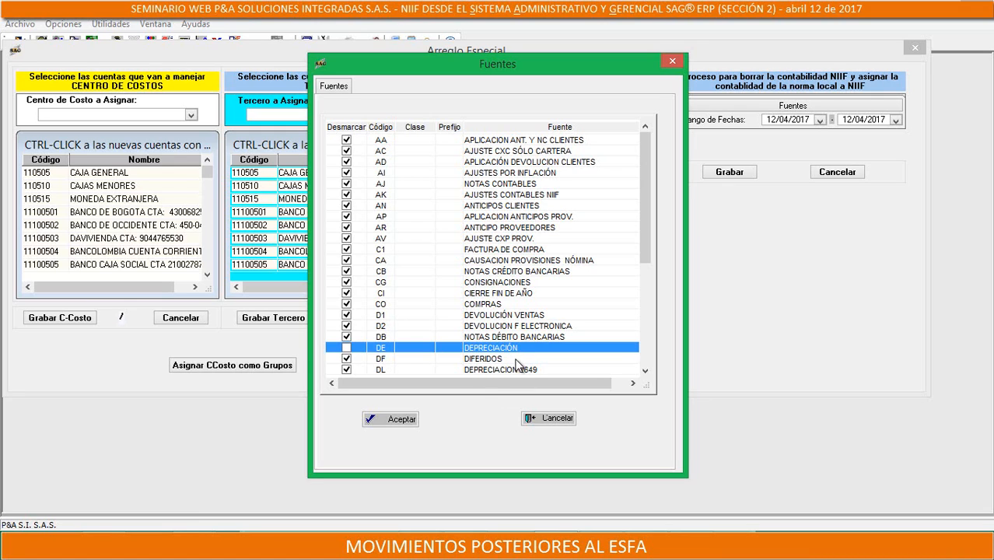
click(347, 359)
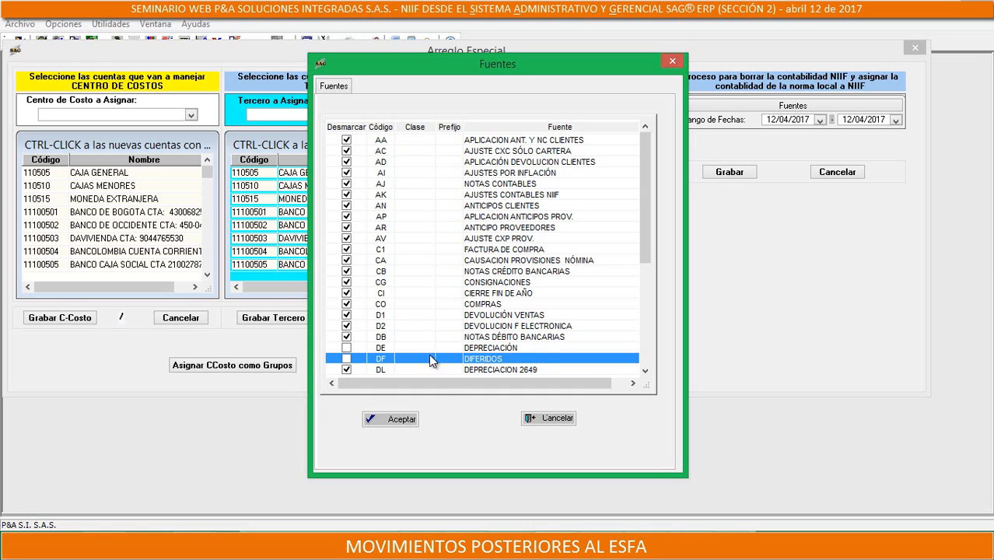
click(346, 359)
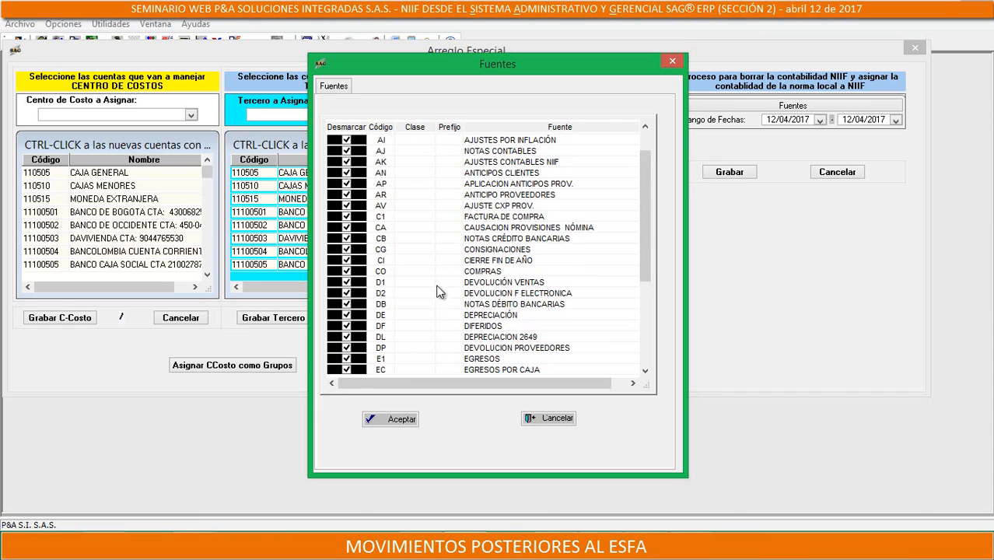
click(345, 261)
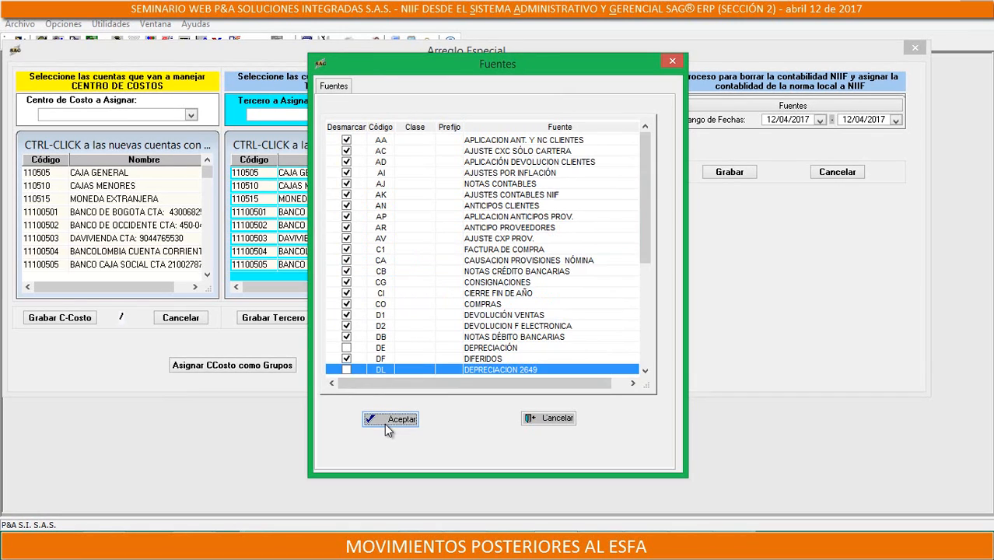
click(385, 420)
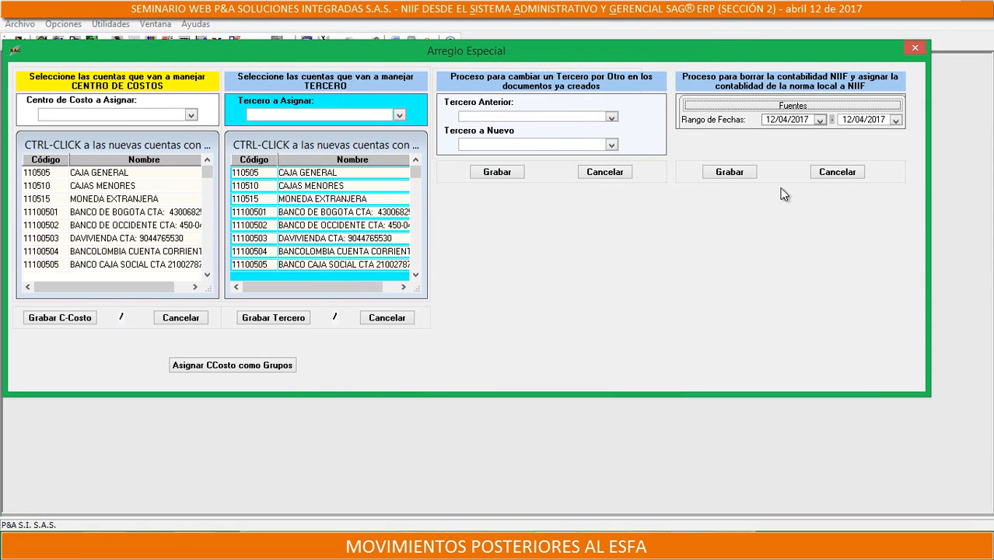
Set the date range to start on 01/01/2015 and run the NIIF reassignment process, confirming the change and the backup
text(01/01/2015)
click(737, 174)
click(577, 326)
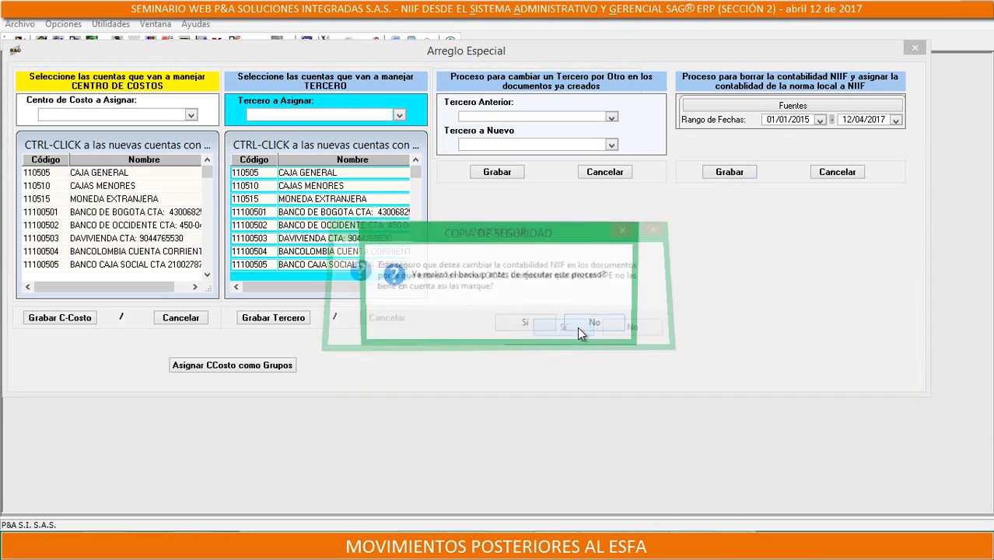
click(557, 327)
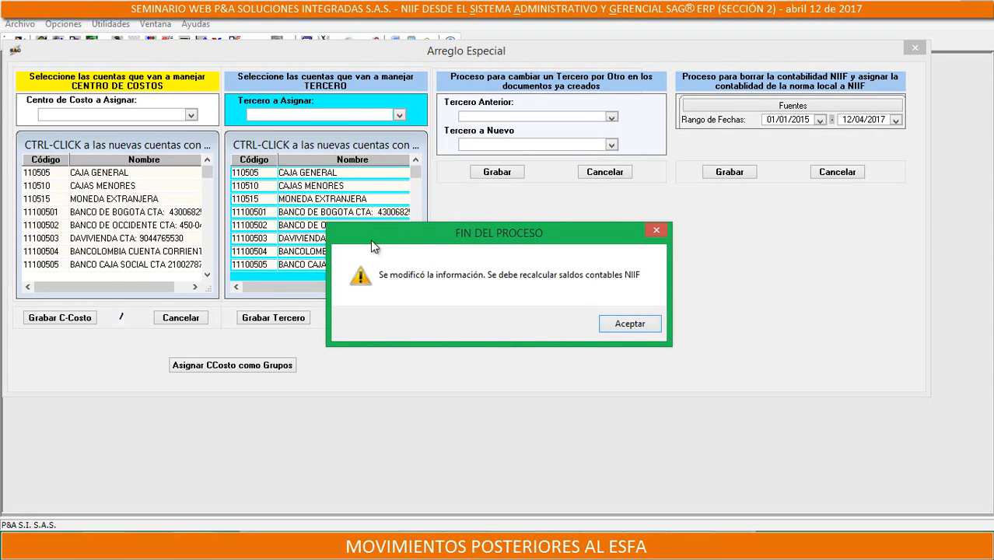
drag(370, 239, 480, 238)
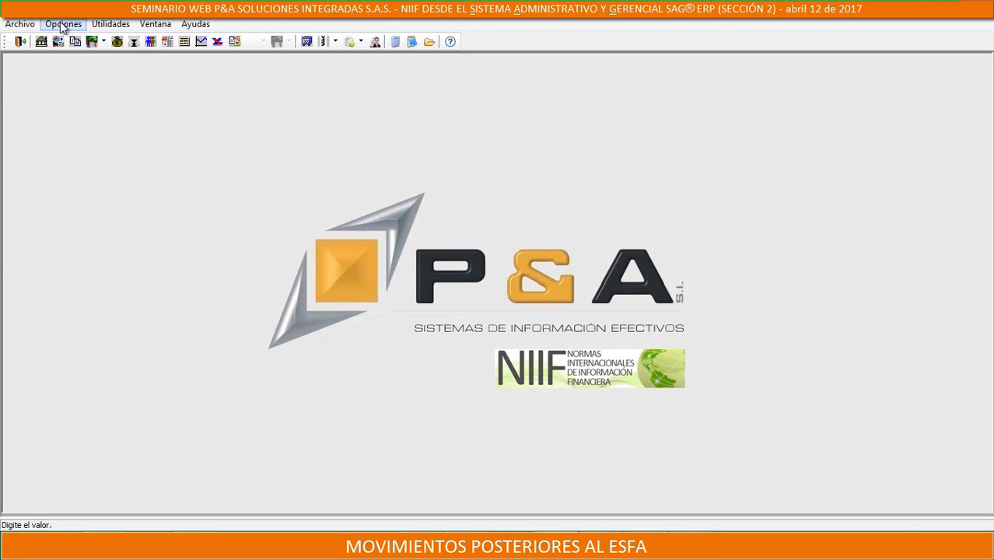
Open the Recalcular Saldos de Contabilidad utility and set its starting period to Diciembre 2014
click(62, 24)
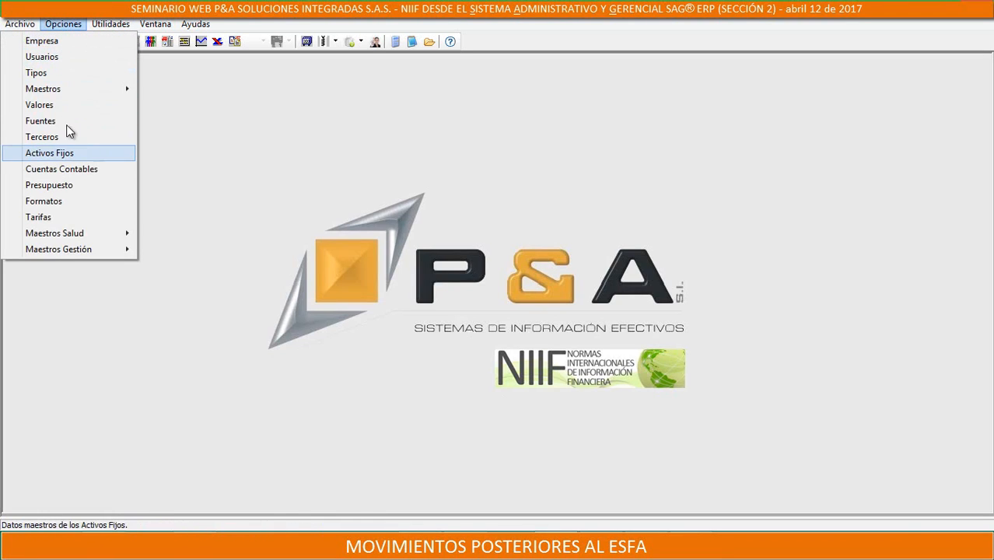
mouse_move(110, 25)
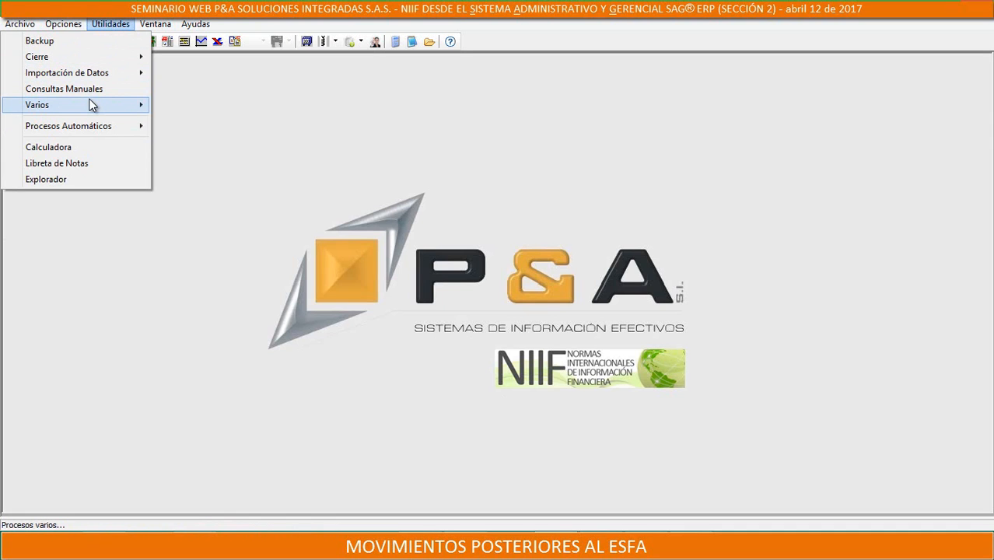
mouse_move(108, 101)
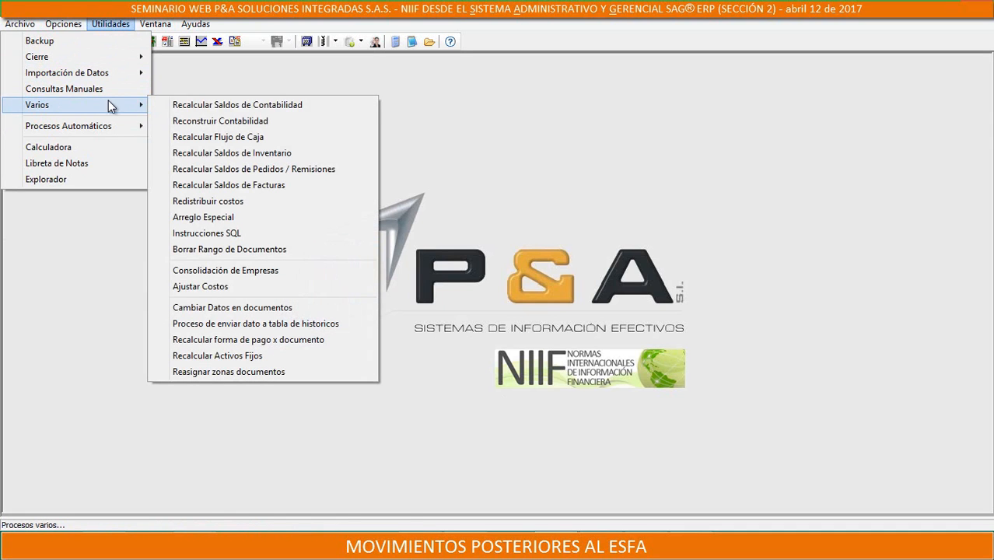
click(283, 104)
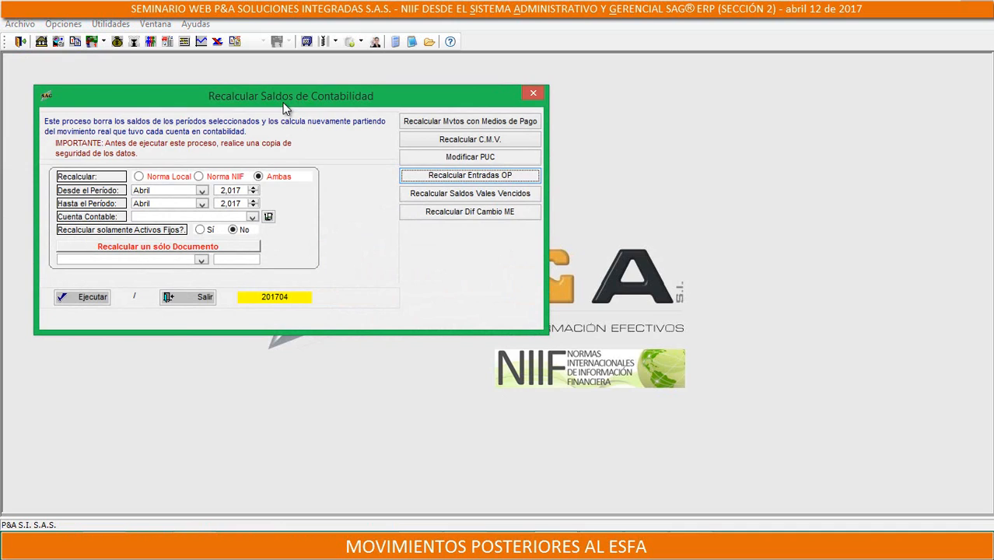
click(202, 190)
scroll(161, 220, down, 2)
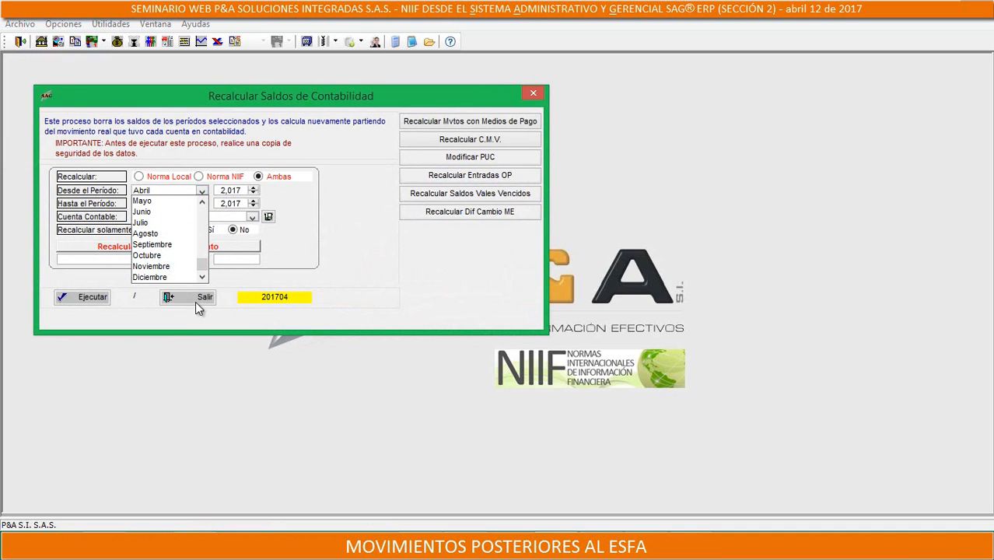
click(162, 277)
click(221, 191)
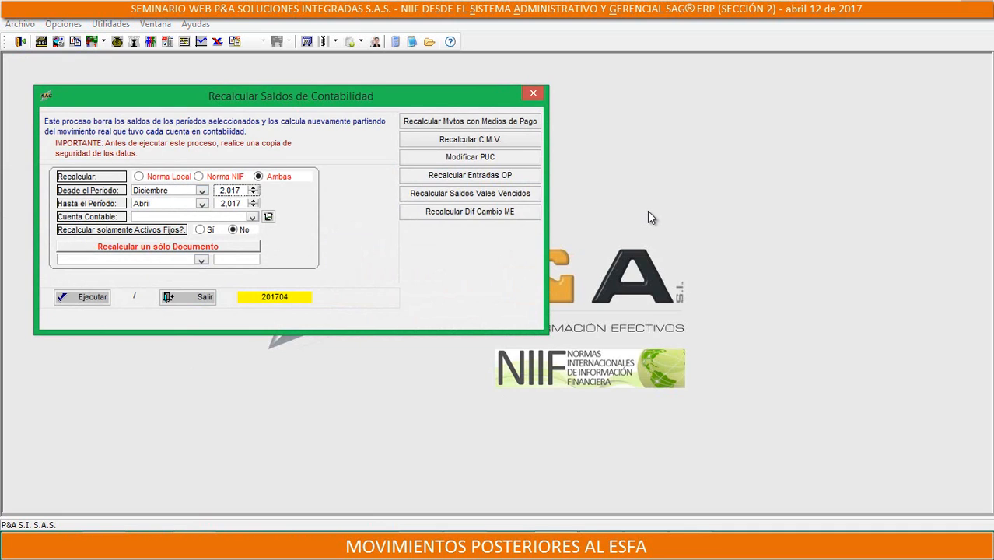
key(Right)
key(Right)
key(Right)
text(4)
Set the ending period of the balance recalculation to Diciembre 2015
click(202, 204)
scroll(183, 221, down, 1)
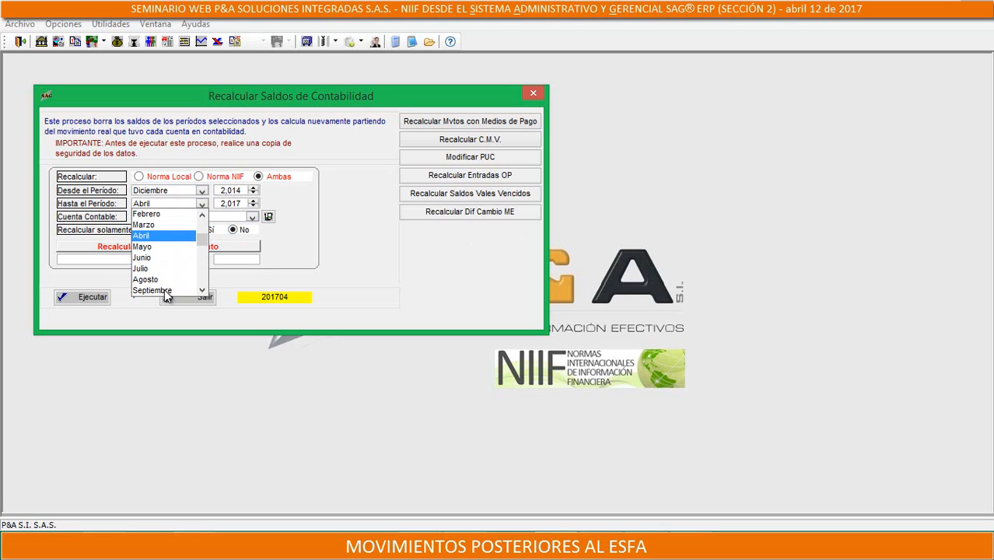
scroll(173, 277, down, 3)
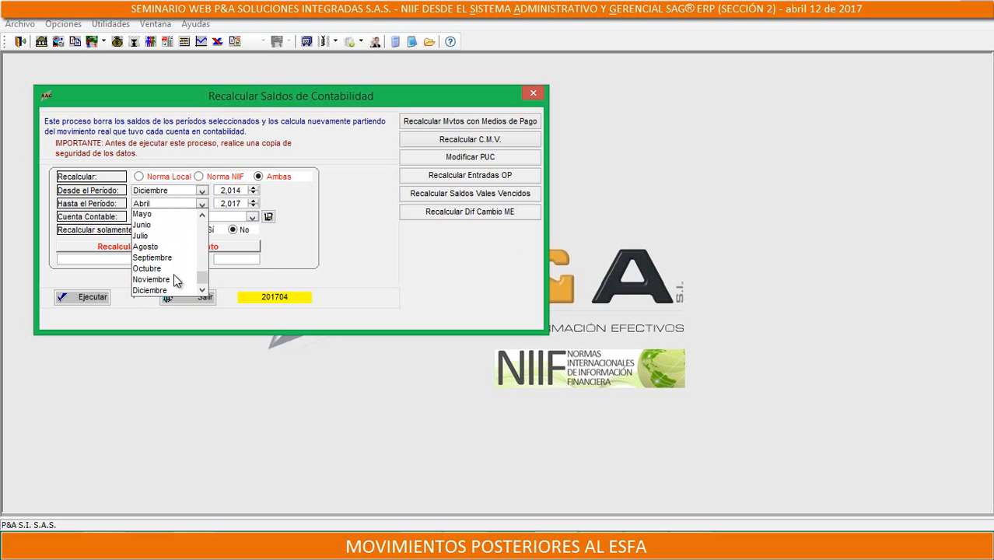
click(159, 290)
click(220, 205)
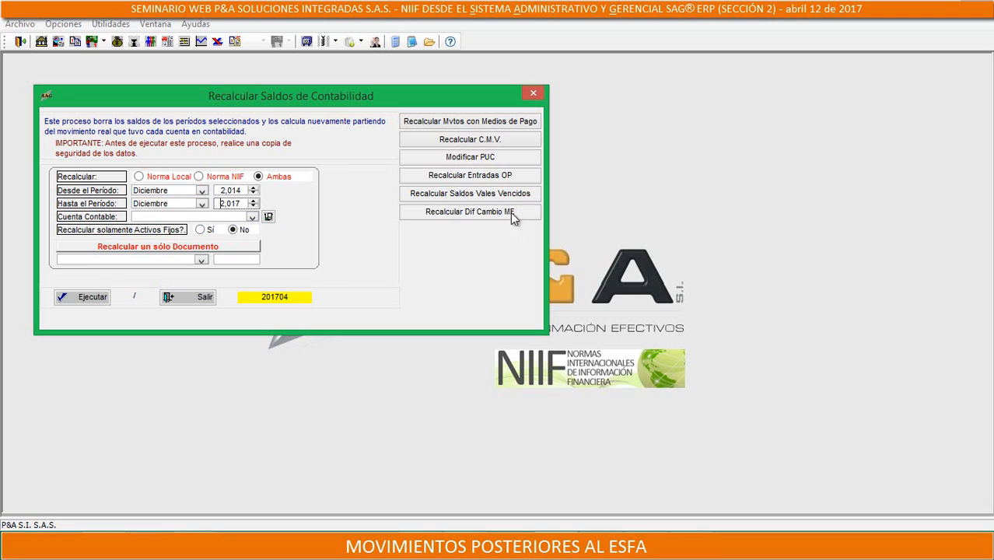
text(2015)
Restrict the recalculation to Norma NIIF and execute it, accepting periods from different years
click(207, 178)
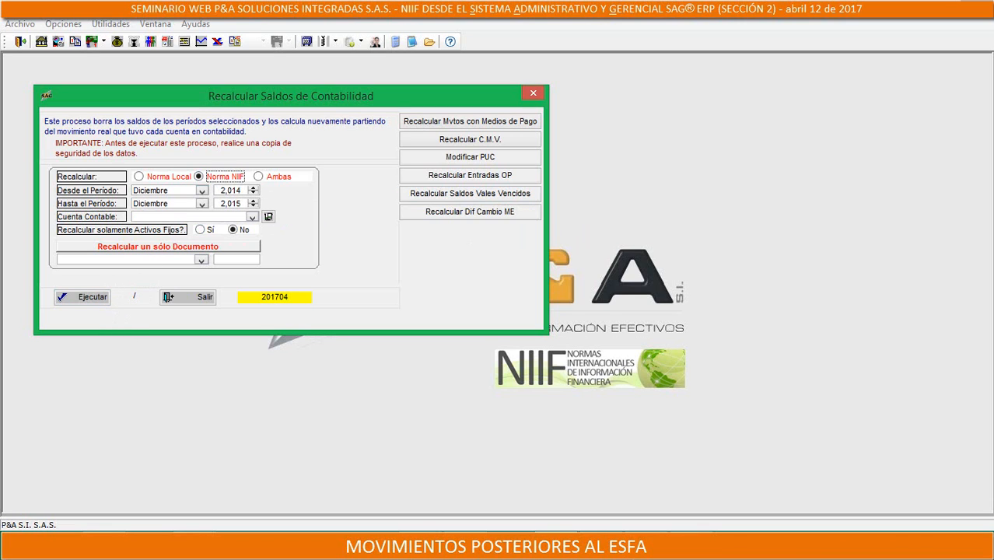
click(107, 297)
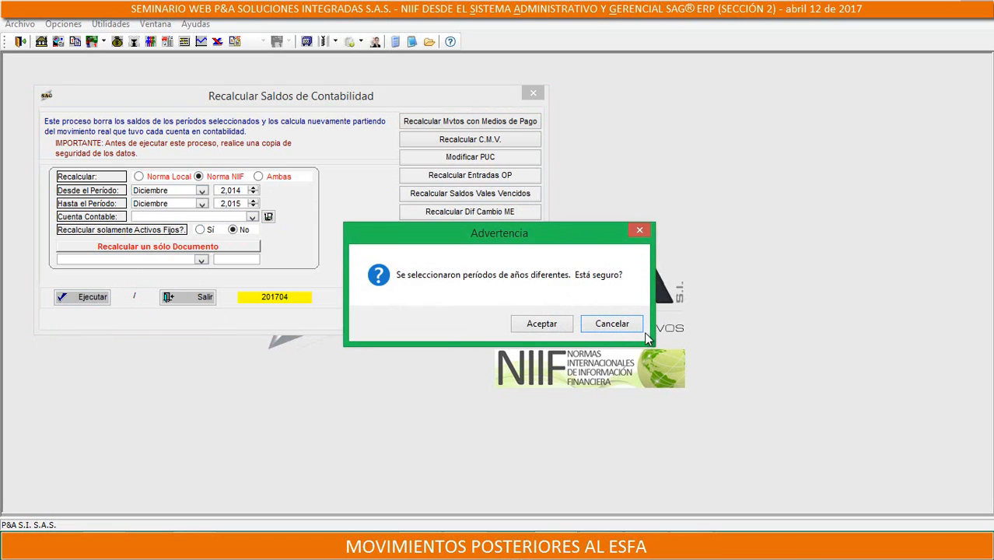
click(542, 330)
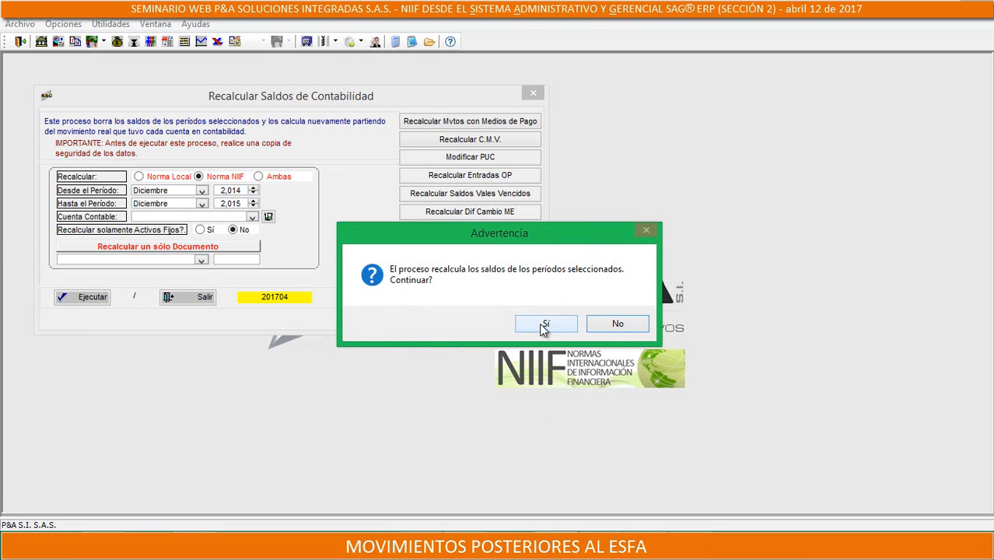
click(542, 331)
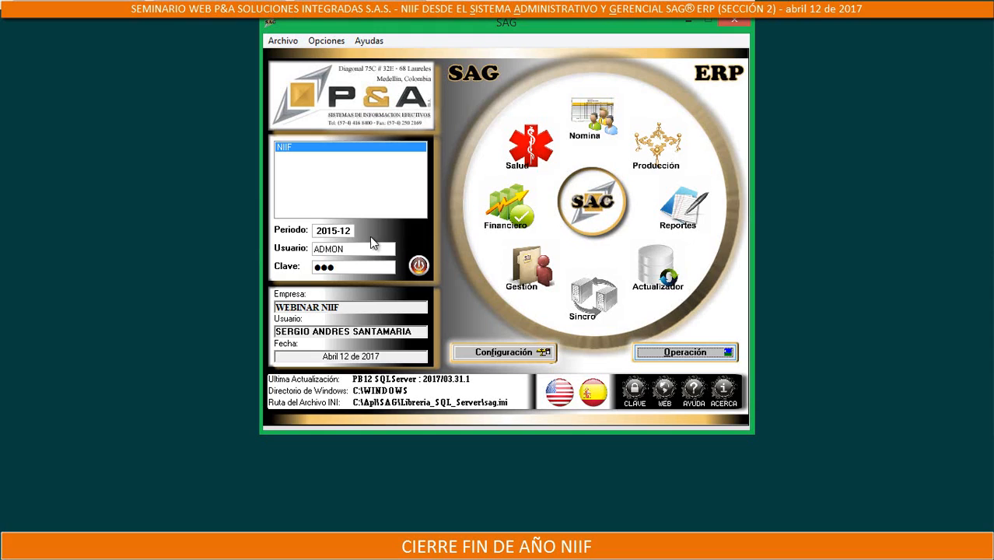
In the configuration module, copy source CI CIERRE FIN DE AÑO to a new source with code CN and name CIERRE FIN DE AÑO NIIF
click(495, 355)
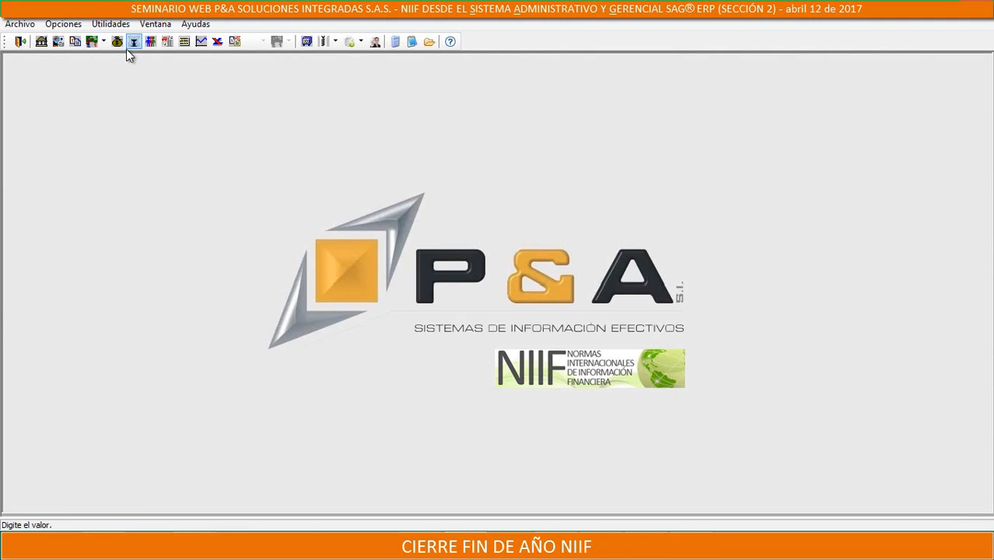
click(132, 43)
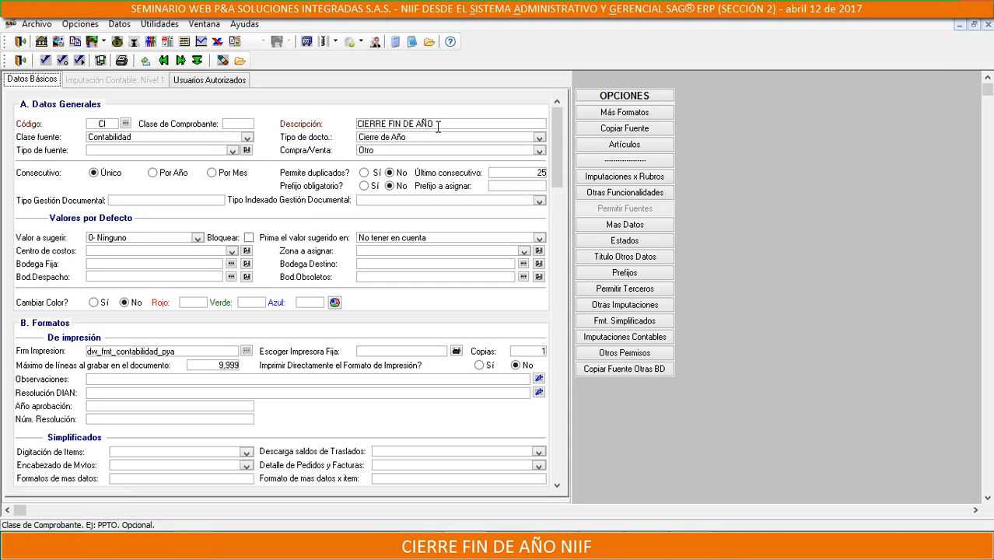
click(660, 130)
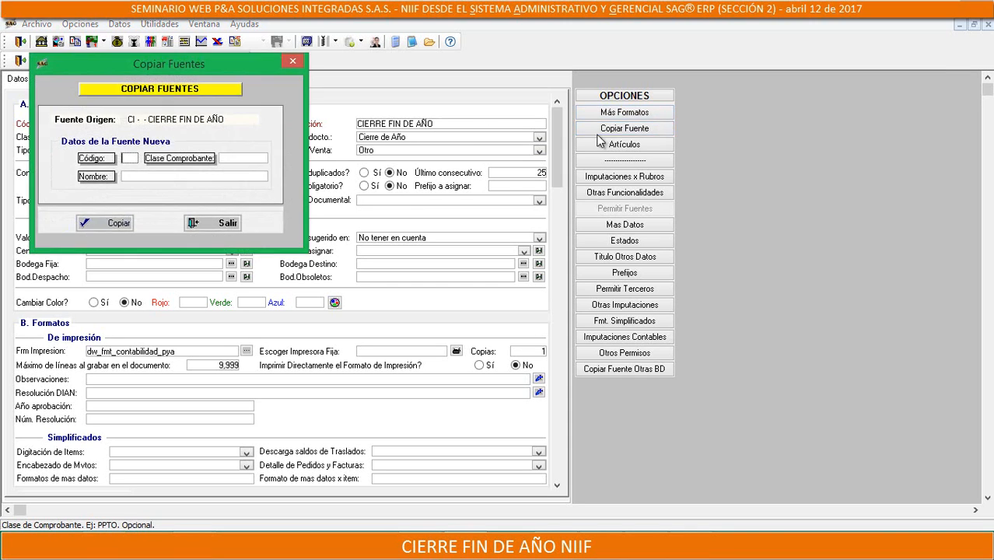
text(CN)
click(212, 175)
text(C)
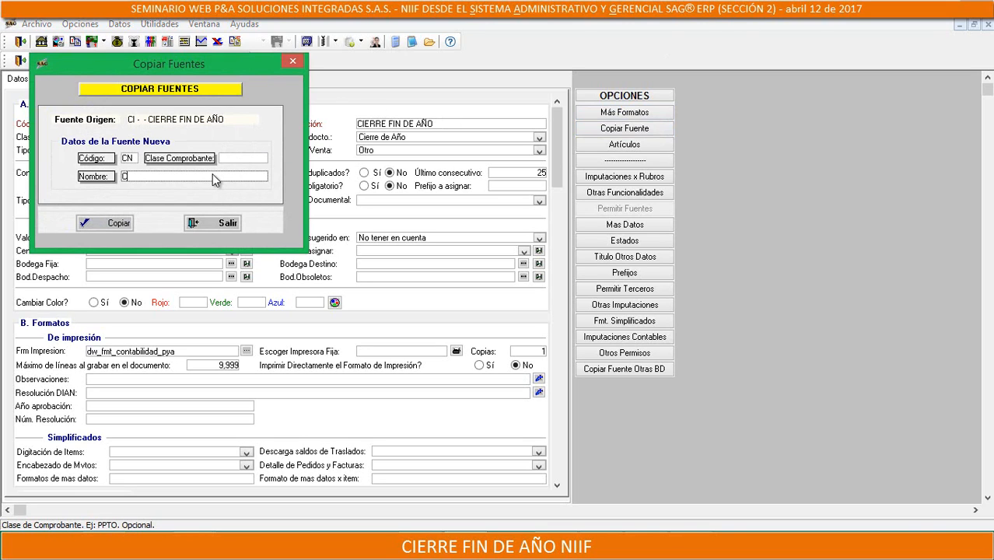
text(IERRE FIN DE AÑO NIIF)
click(124, 224)
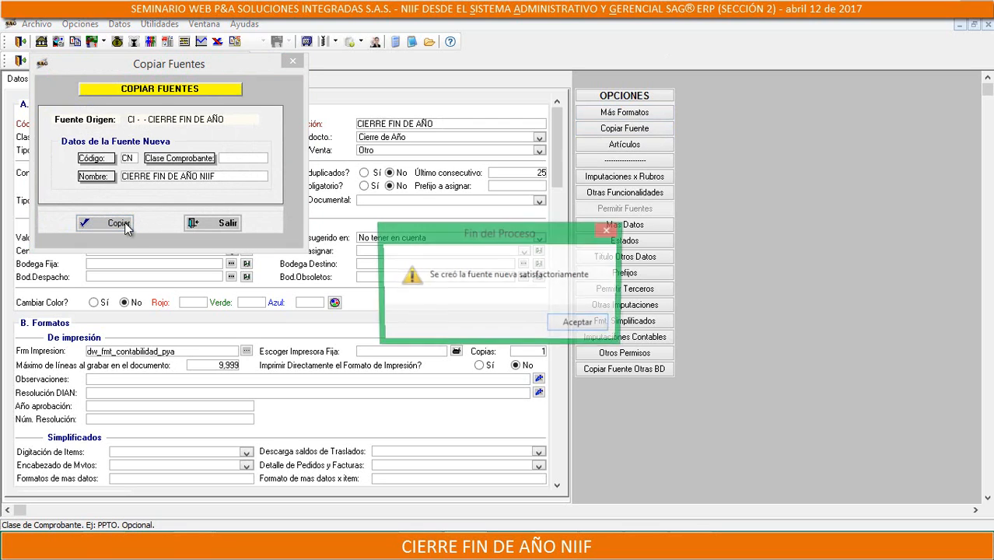
click(579, 325)
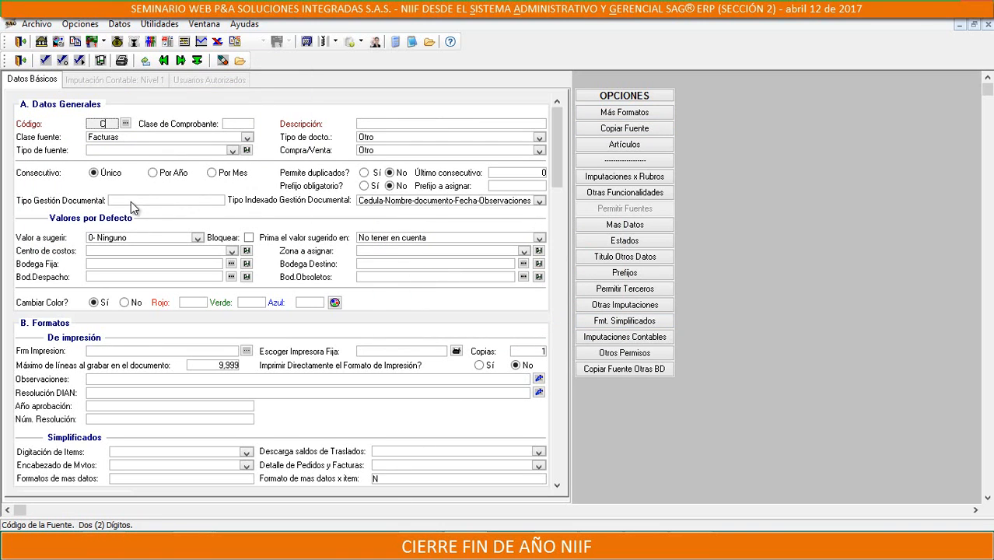
Load source CN to check its basic data, and close the sources form
text(CN)
key(Tab)
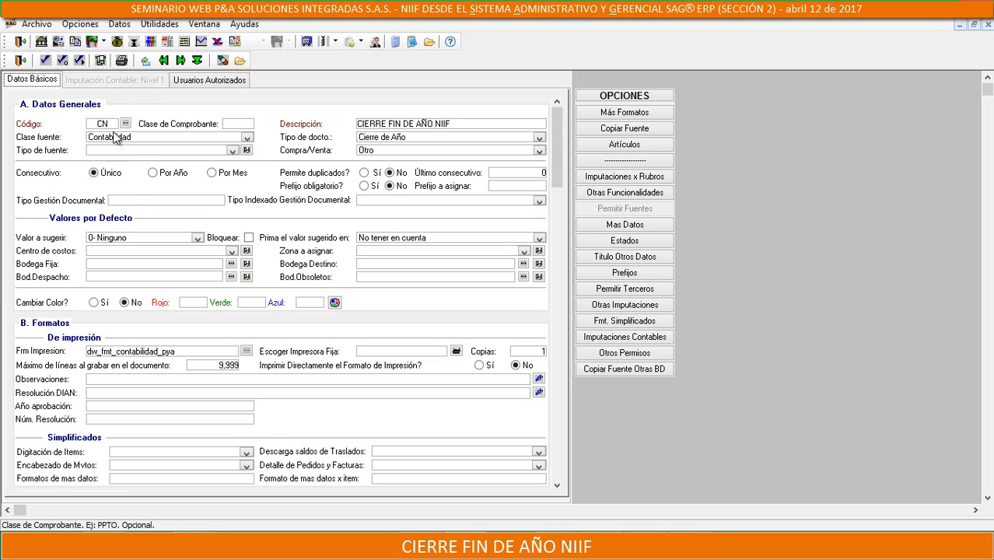
click(20, 61)
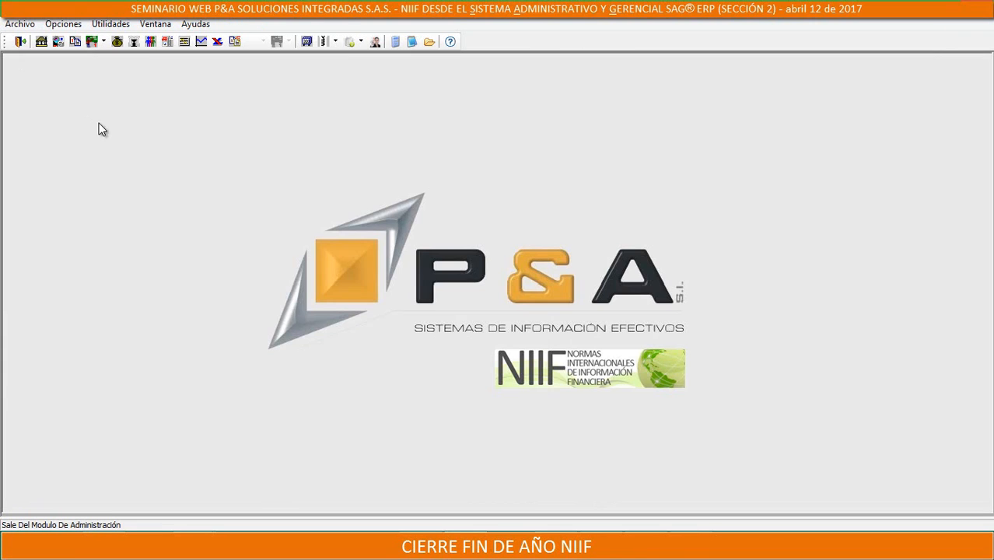
Open the Cierre mensual/año utility
click(112, 24)
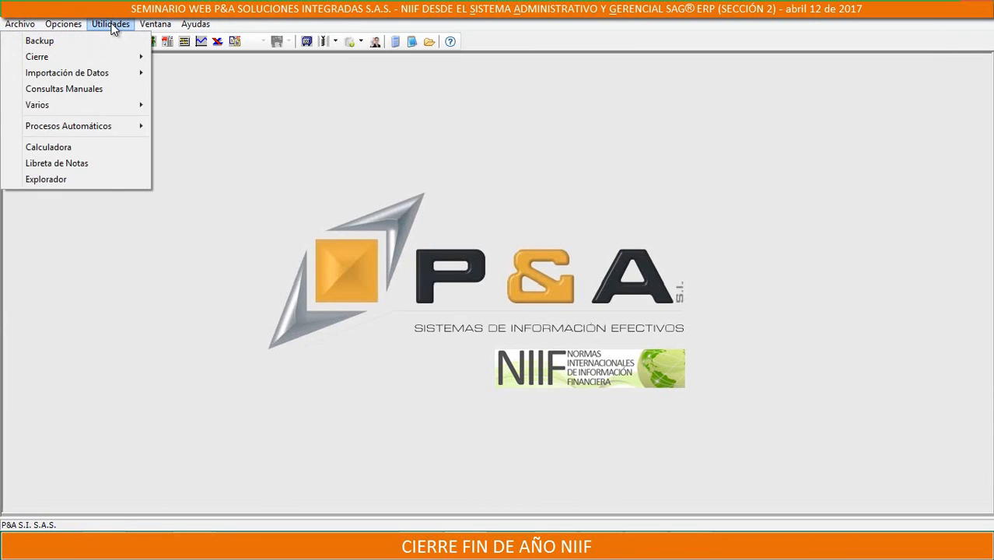
mouse_move(61, 59)
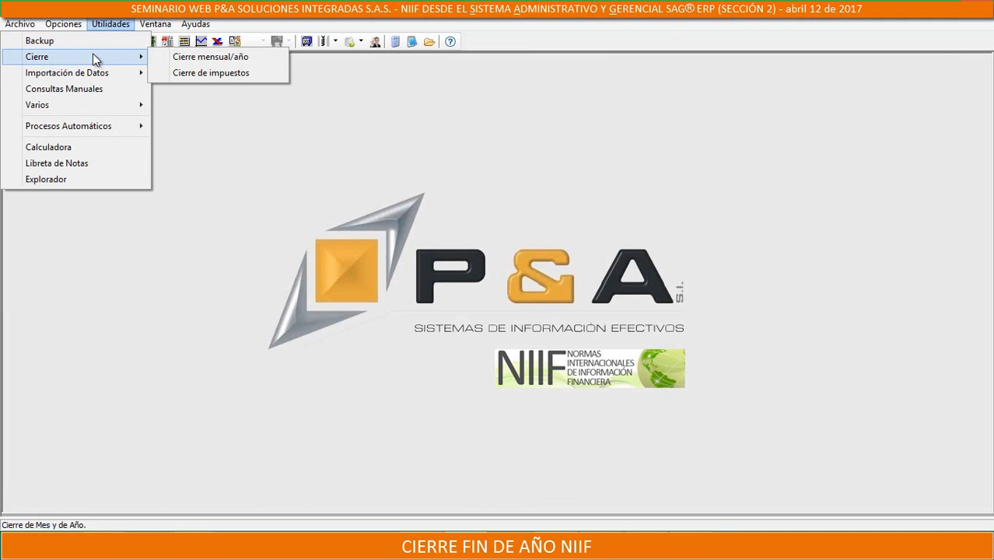
click(233, 57)
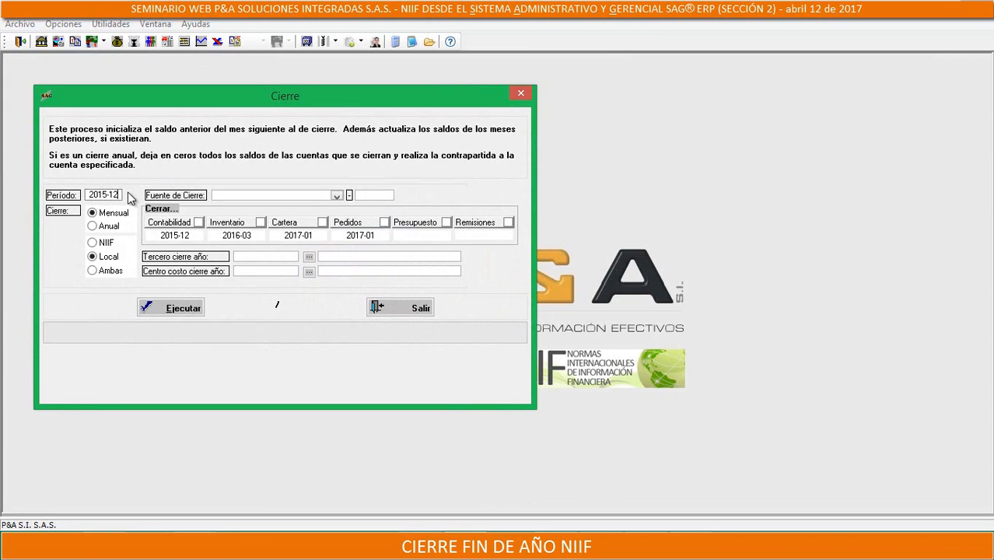
Configure an annual NIIF close of Contabilidad using closing source CN - CIERRE FIN DE AÑO NIIF
click(93, 226)
click(104, 243)
click(336, 195)
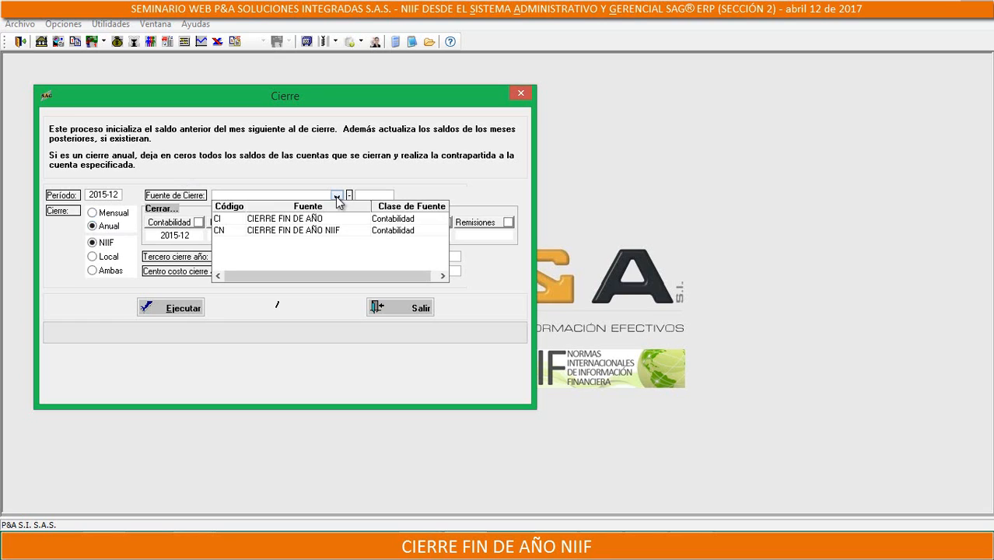
click(272, 232)
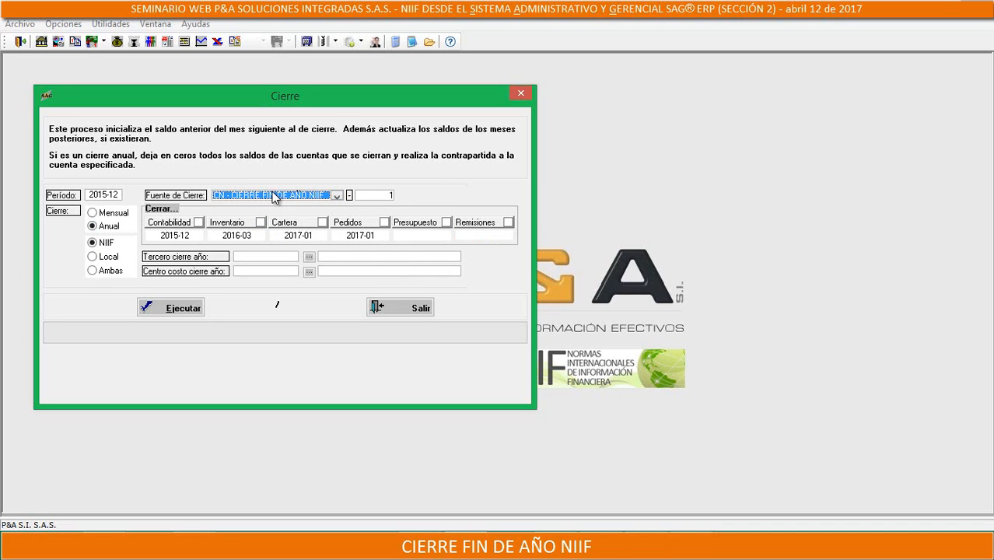
click(198, 223)
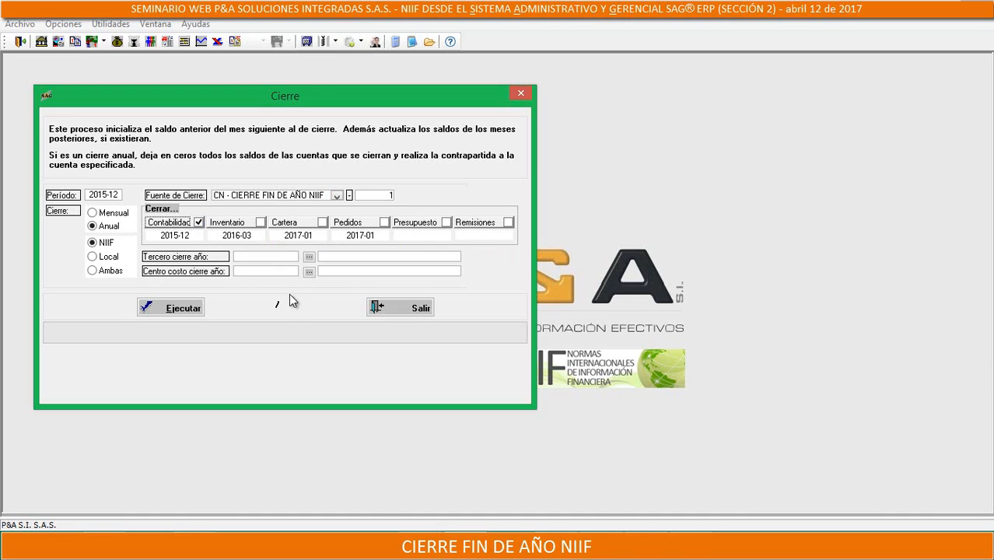
Execute the NIIF year-end close for period 2015-12, accepting the confirmations until the process finishes
click(171, 309)
click(510, 324)
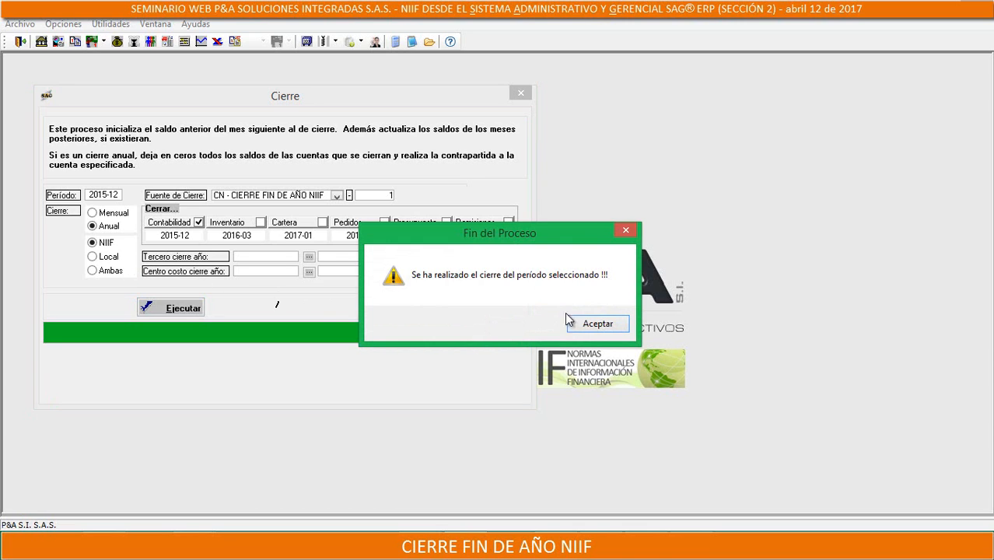
click(594, 324)
click(593, 325)
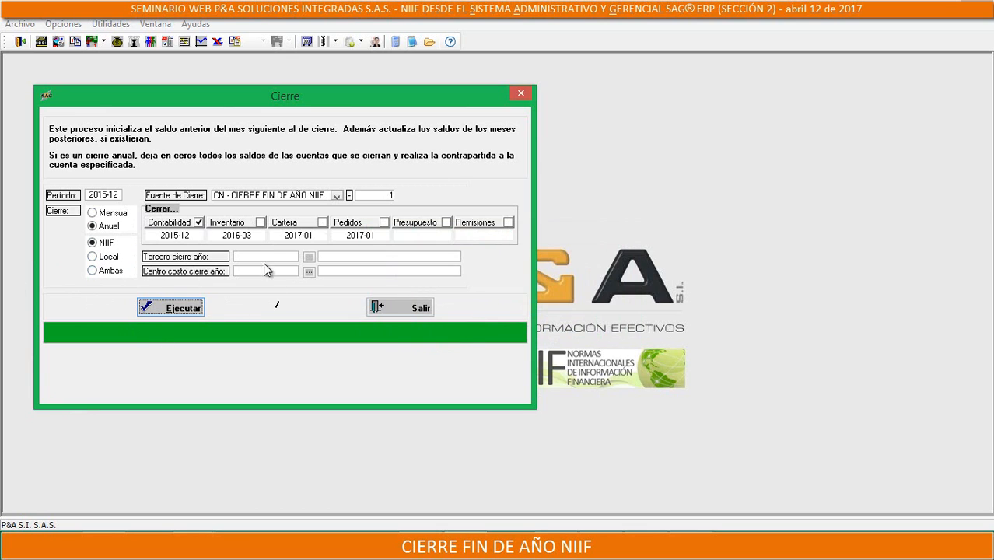
click(93, 257)
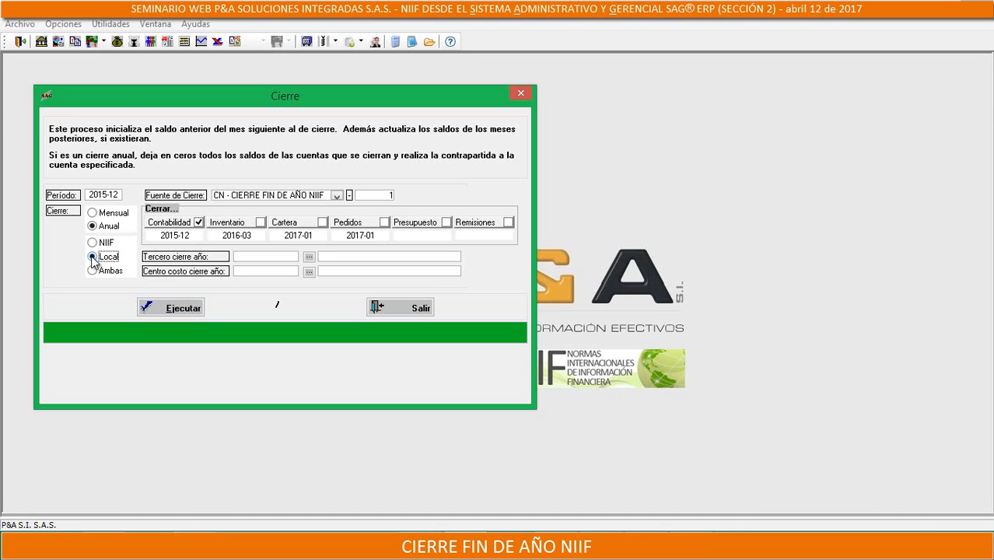
click(336, 196)
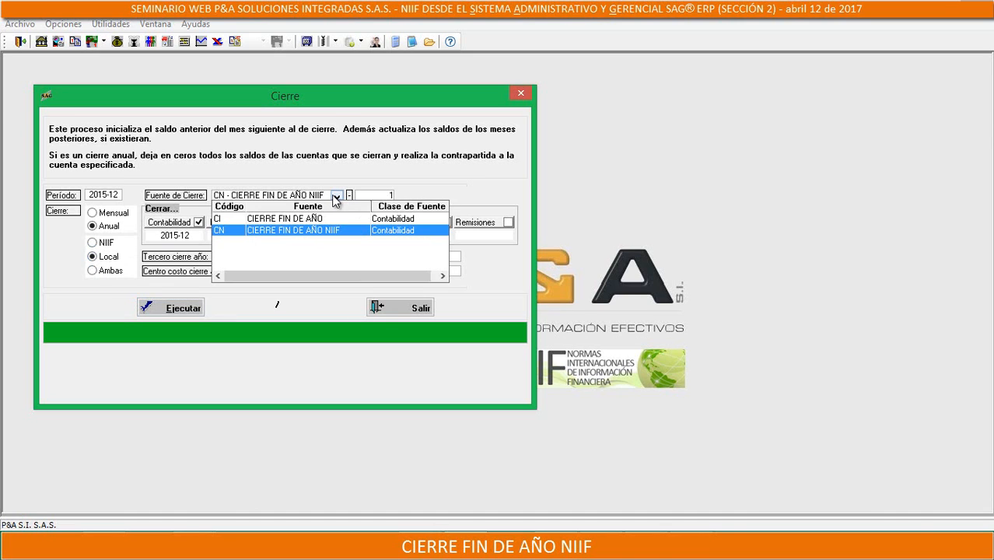
click(251, 224)
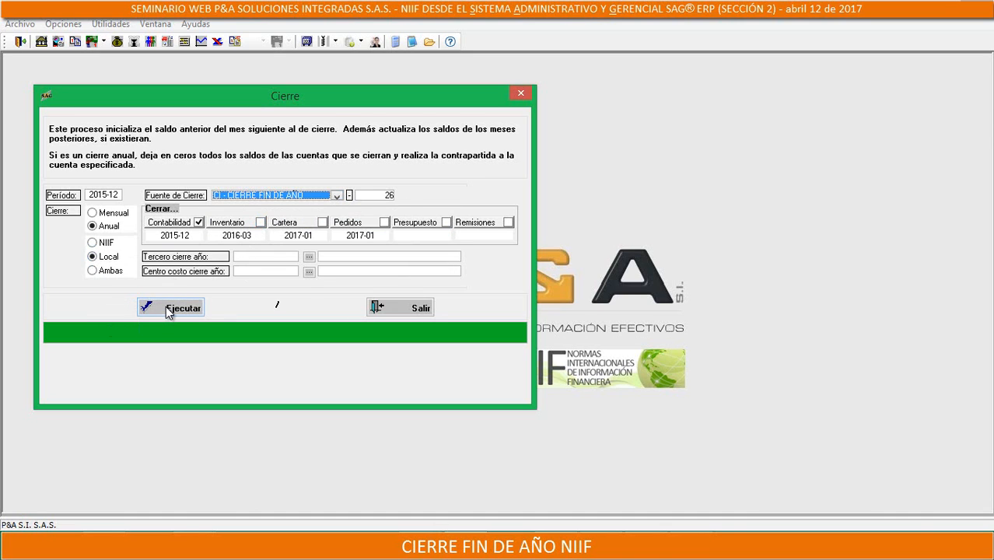
click(92, 271)
click(301, 197)
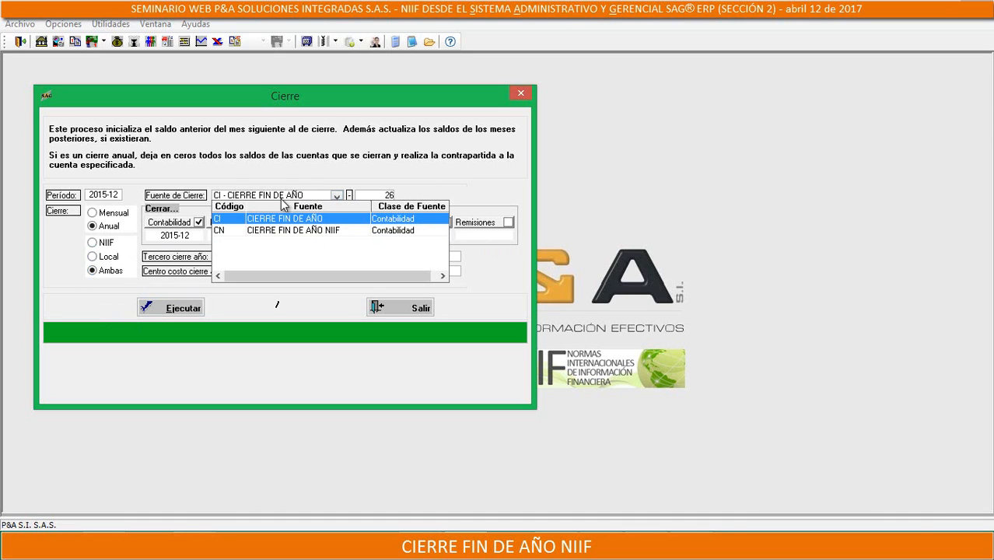
click(272, 221)
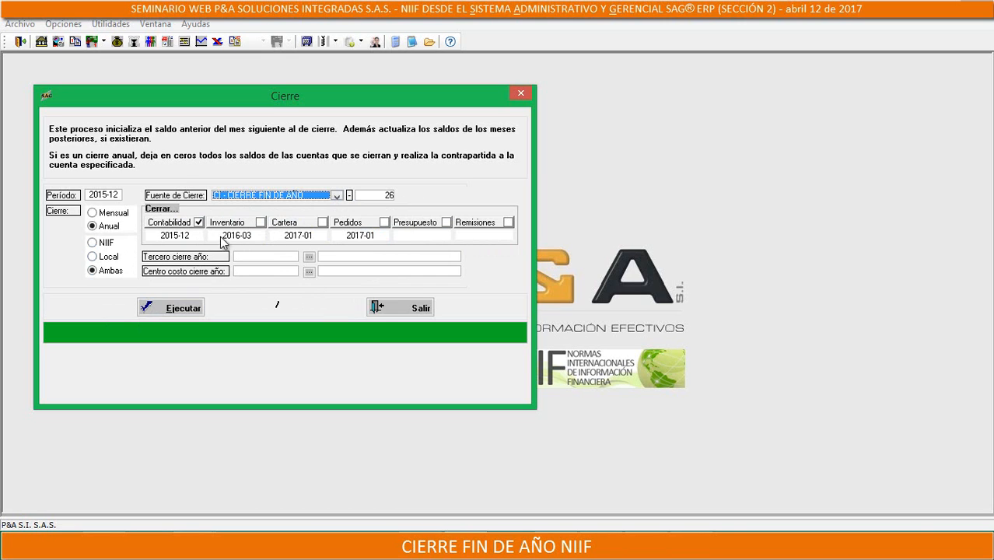
Close the Cierre form, leave the configuration module, and open Asientos Contables in the accounting module
click(526, 95)
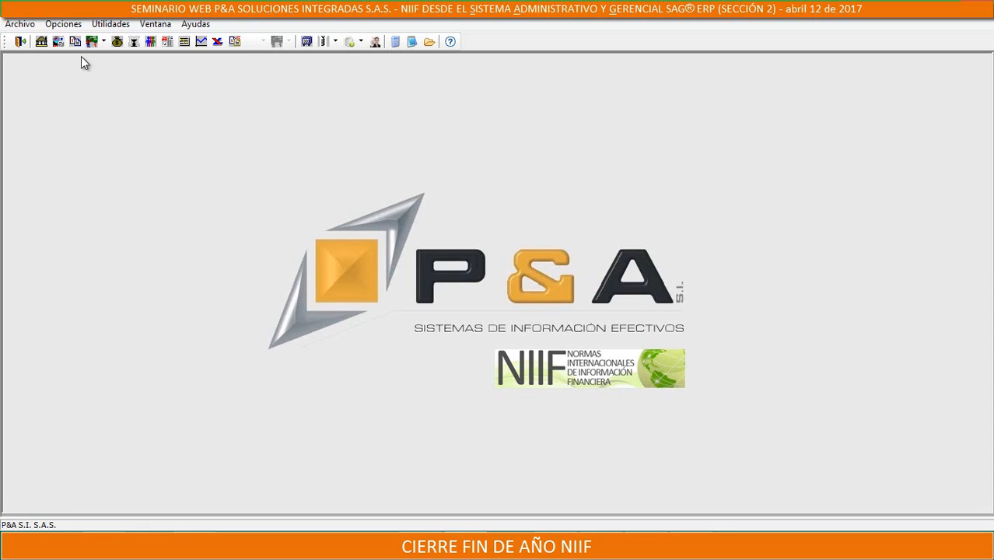
click(22, 42)
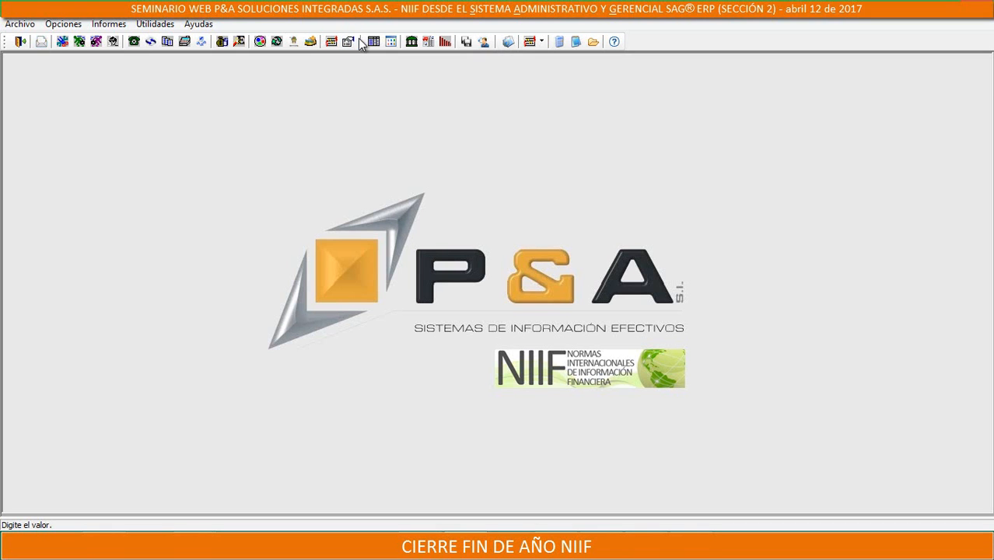
click(373, 41)
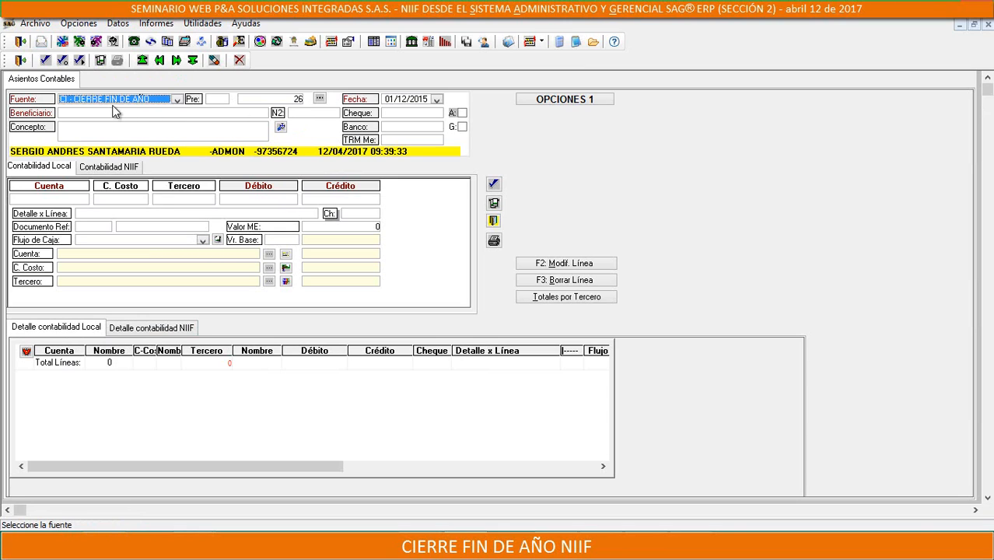
Check the local and NIIF details for source CI, and load entry 1 of source CN - CIERRE FIN DE AÑO NIIF
click(54, 329)
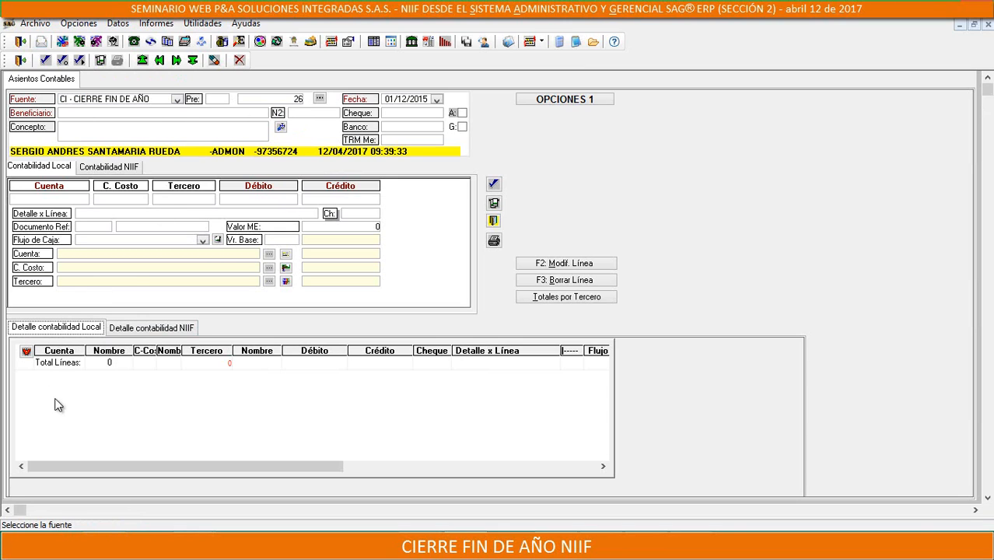
click(154, 326)
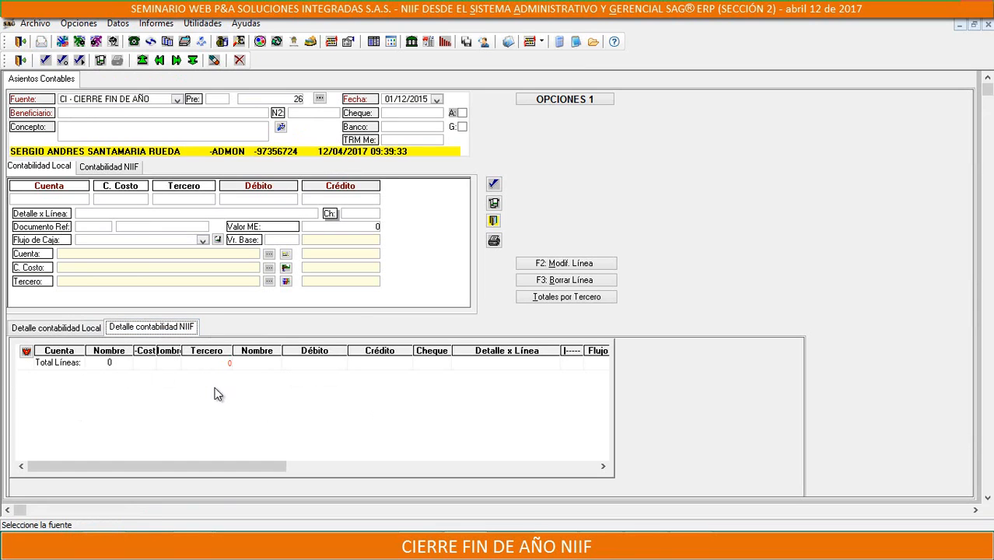
click(177, 100)
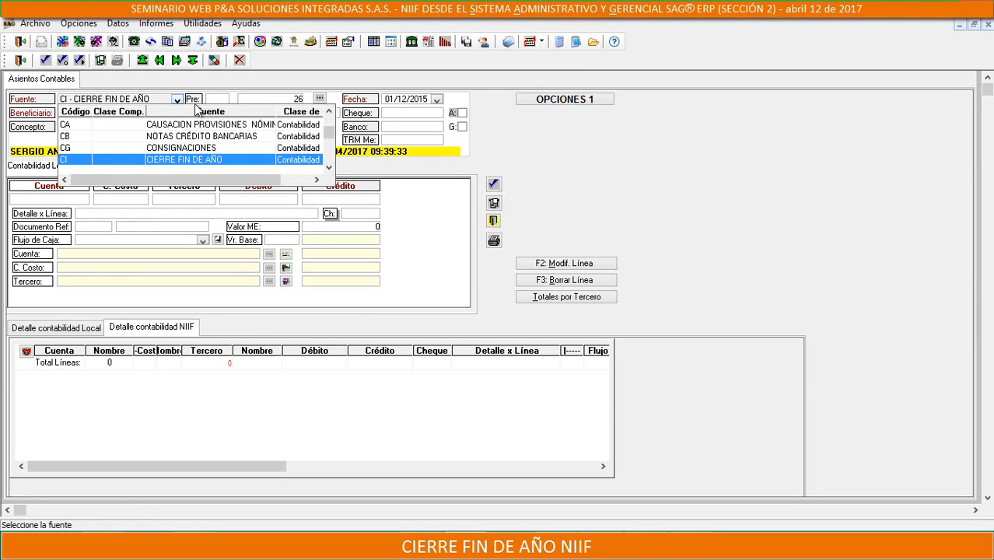
scroll(295, 135, down, 1)
click(295, 135)
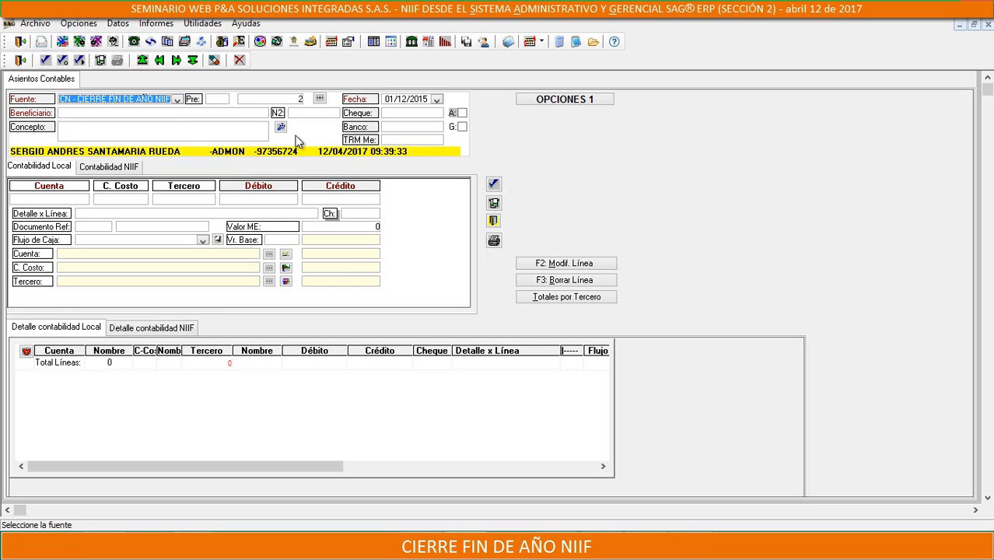
click(160, 63)
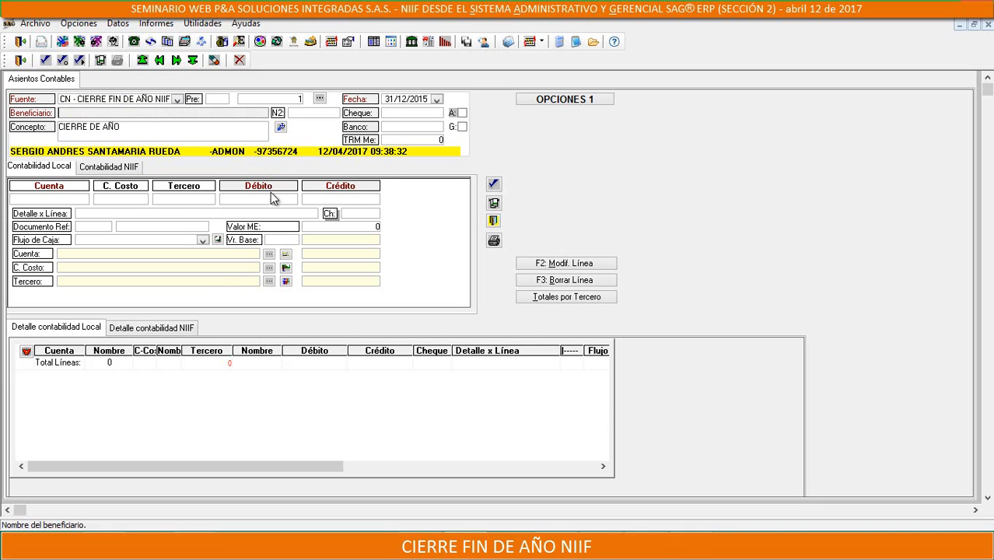
Compare the closing entry's local and NIIF details, and enlarge the NIIF detail grid to review it through its last lines
click(126, 328)
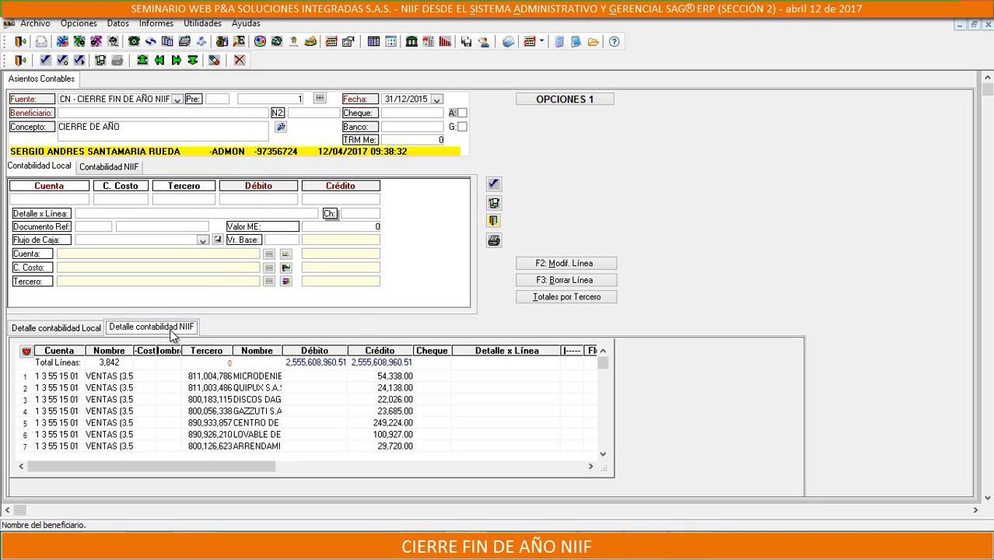
click(56, 327)
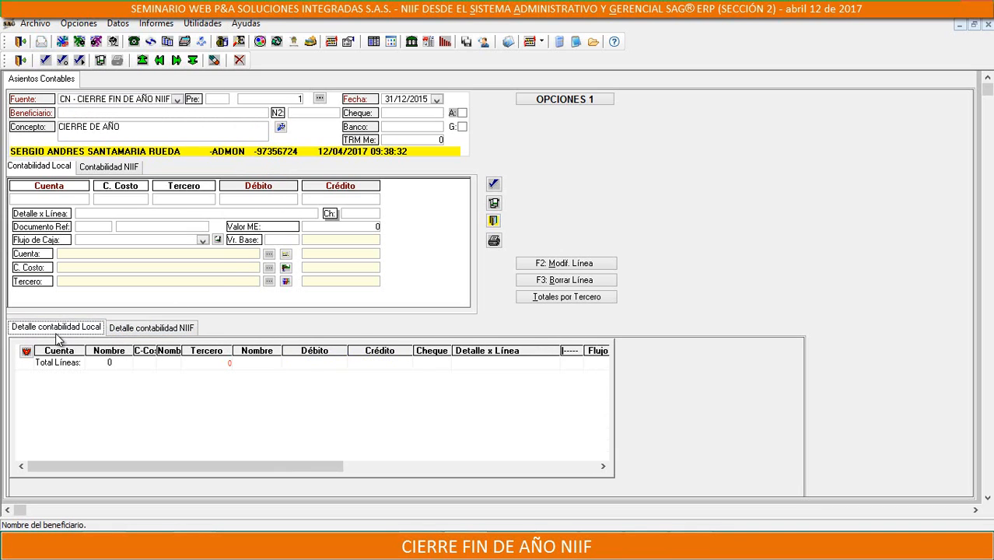
click(169, 329)
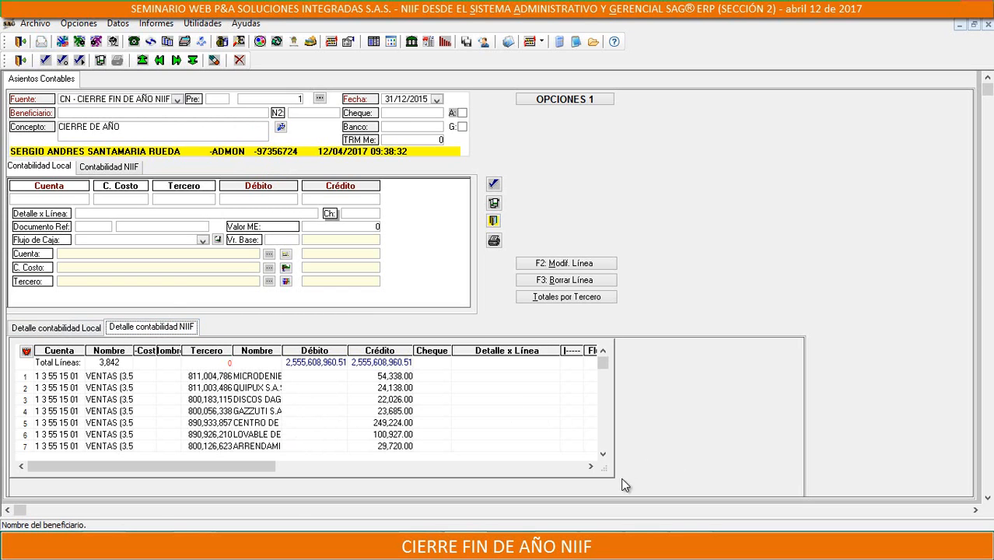
drag(611, 476, 734, 486)
drag(723, 357, 727, 468)
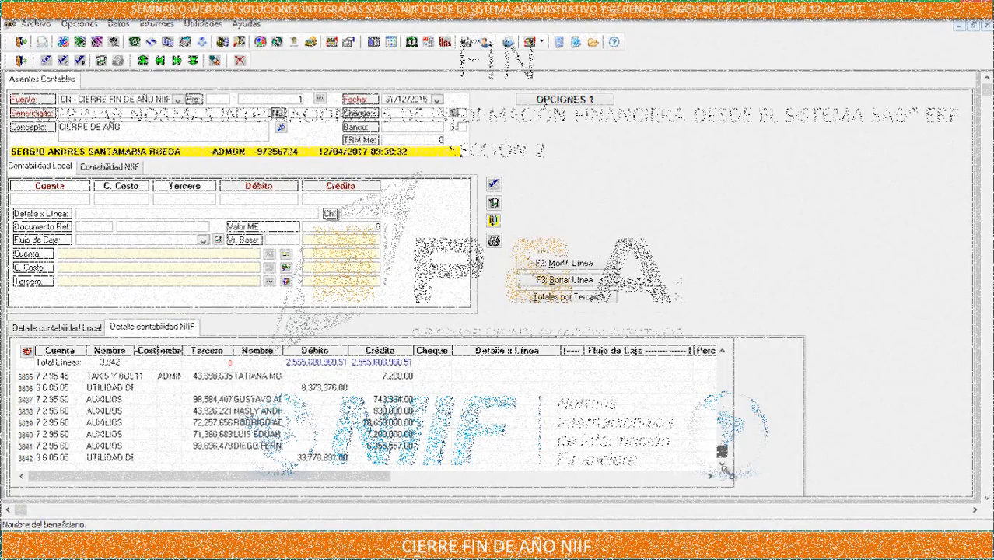